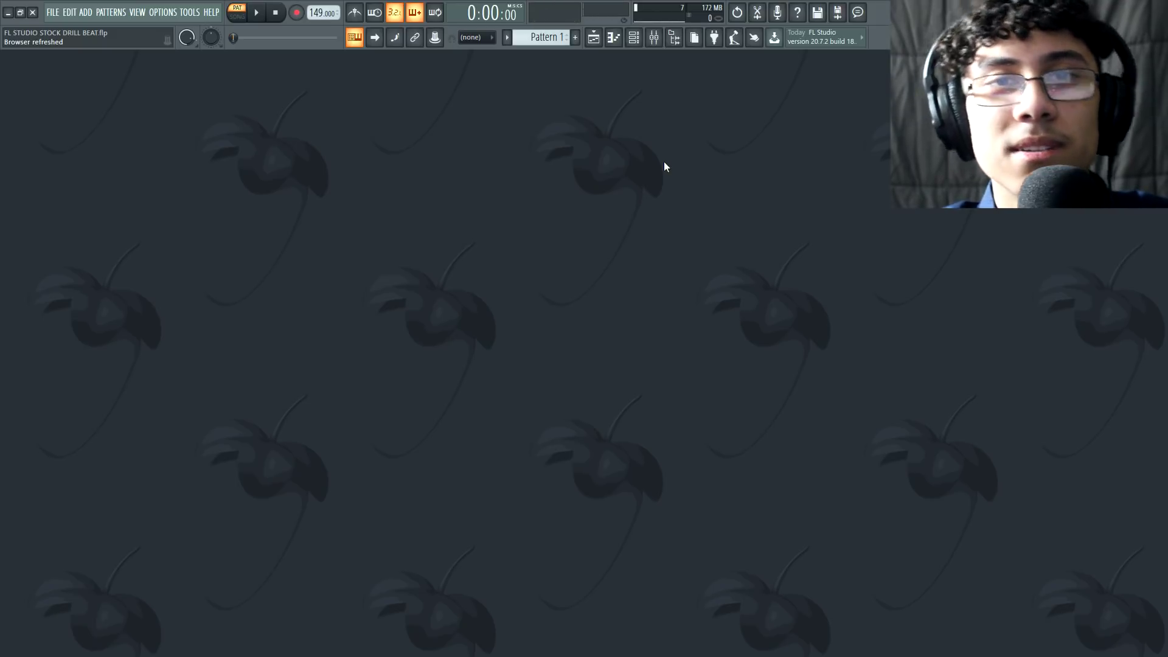
Load the Close Grand preset from the Packs keyboard instruments into a new channel.
key("F5")
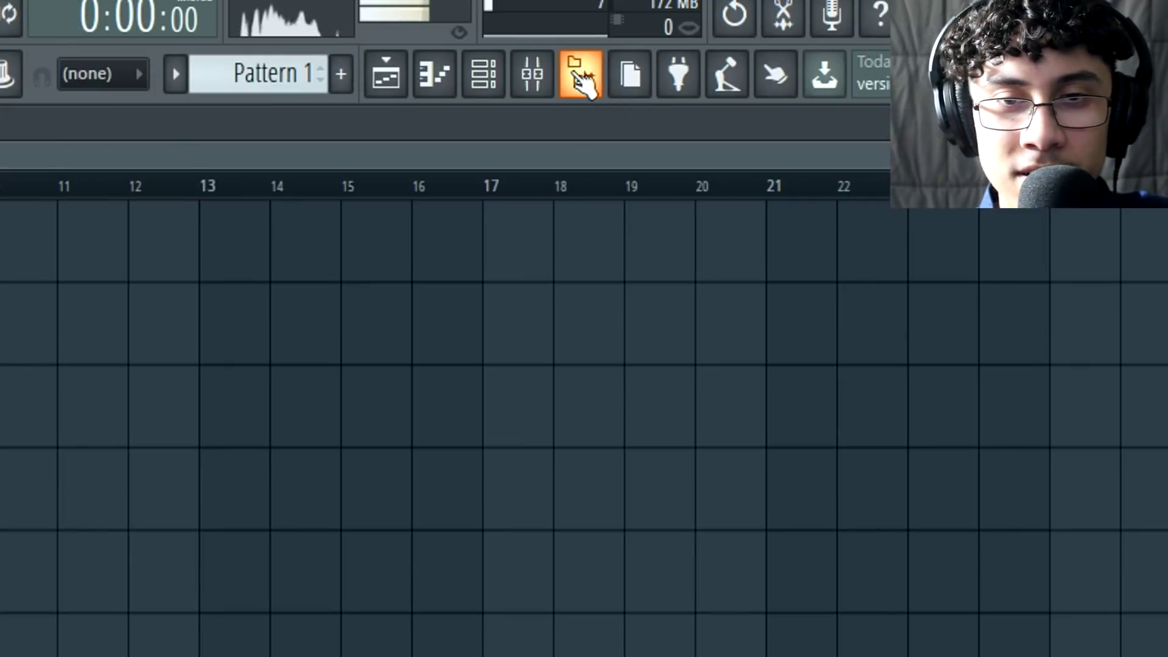
left_click(580, 75)
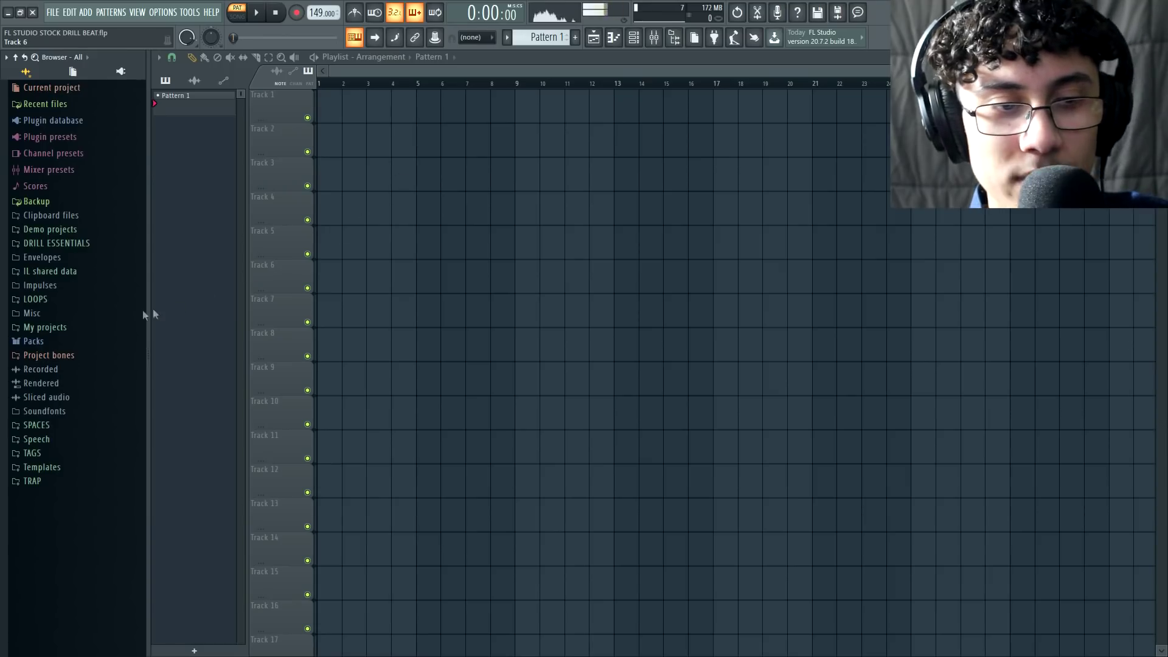
left_click(57, 341)
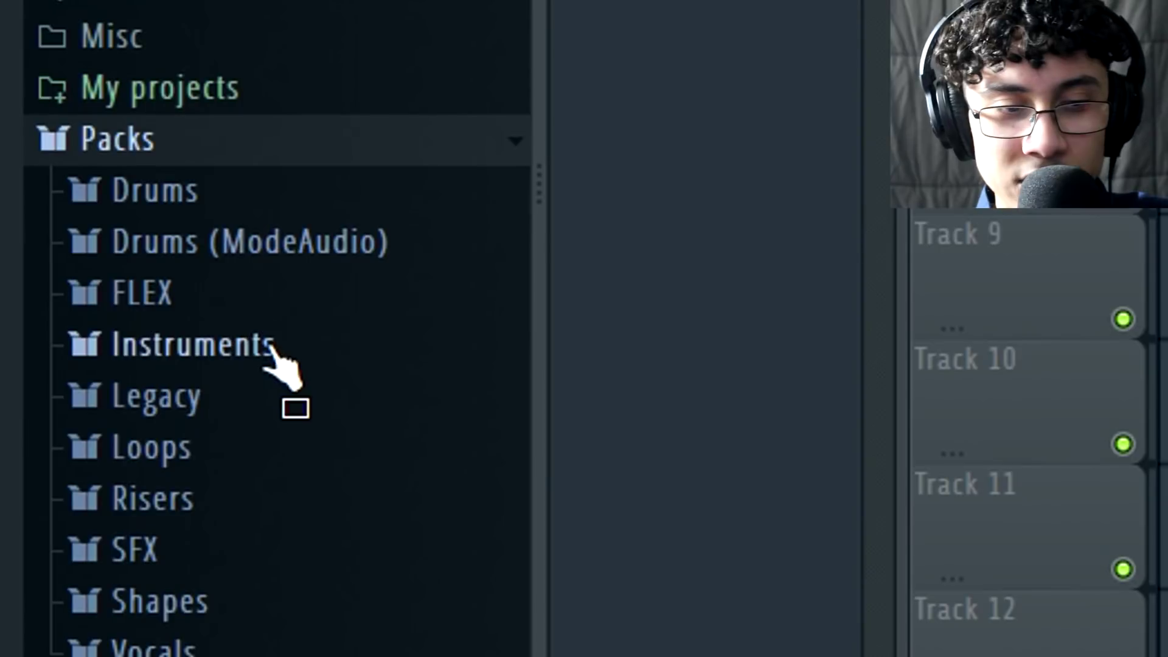
left_click(237, 444)
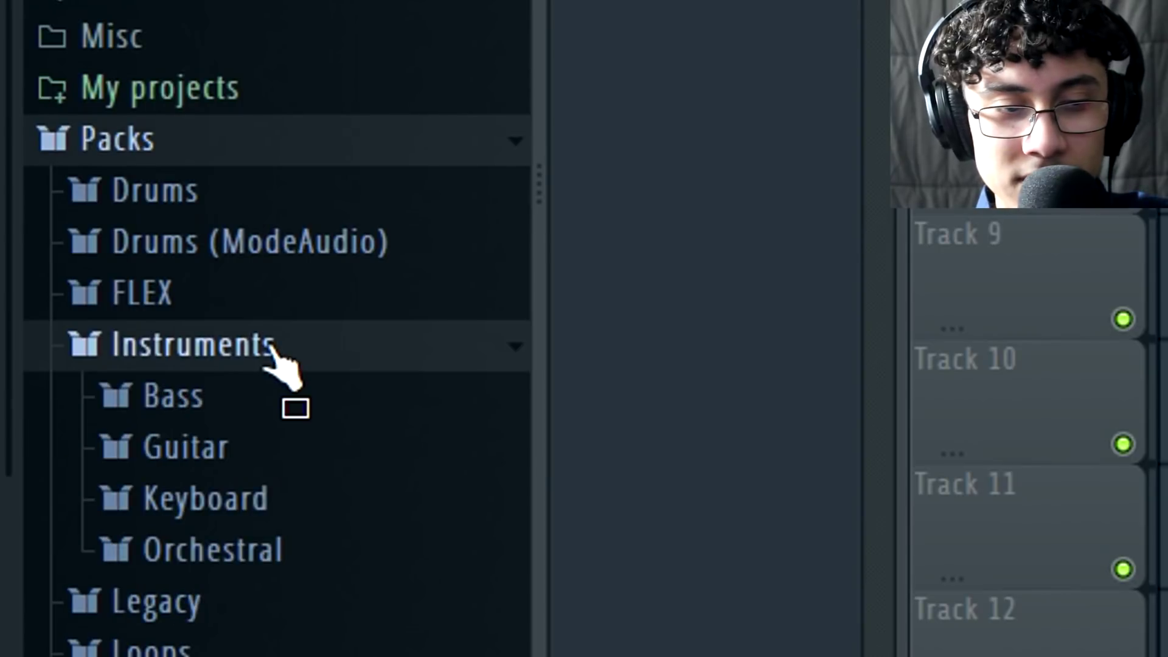
left_click(327, 362)
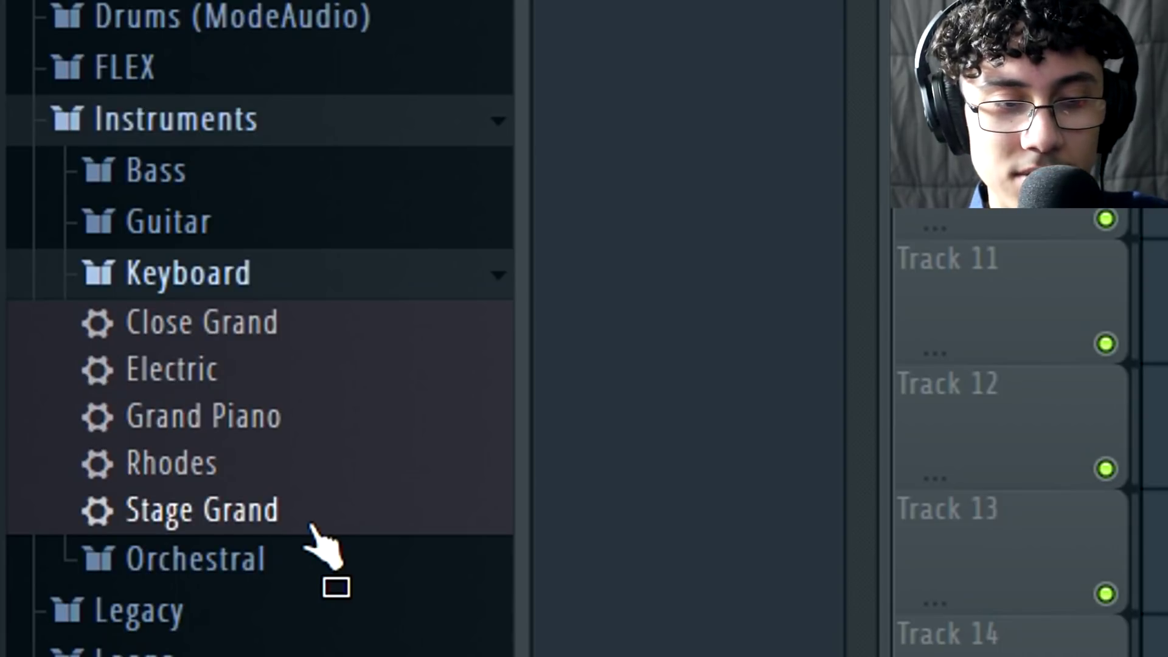
right_click(262, 337)
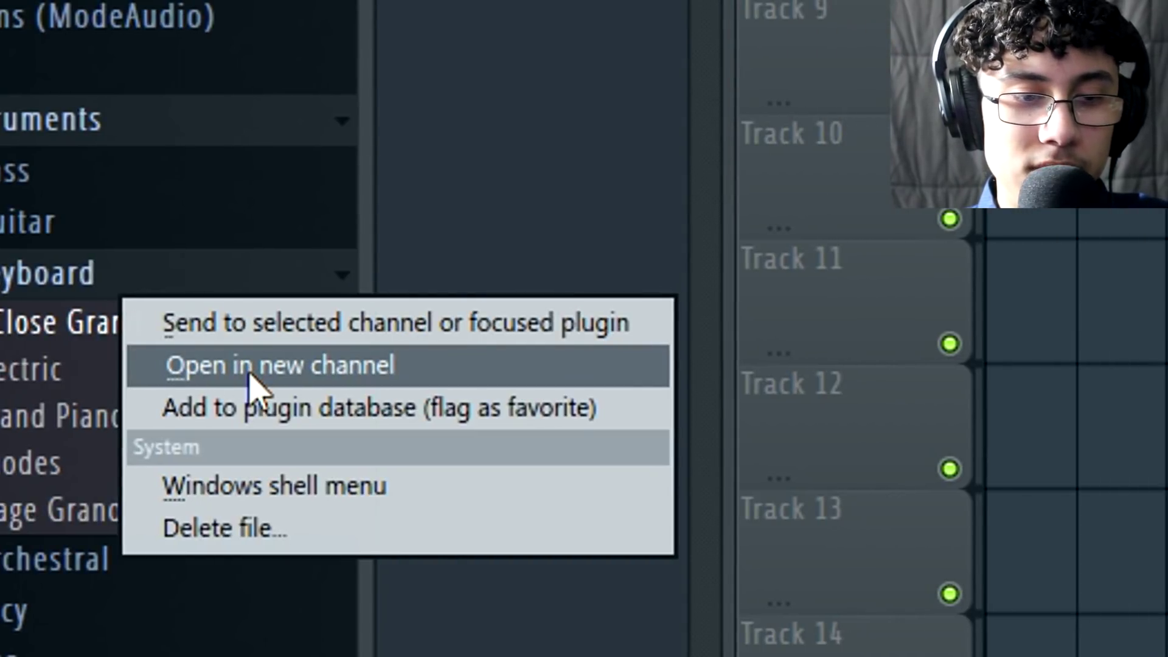
left_click(250, 369)
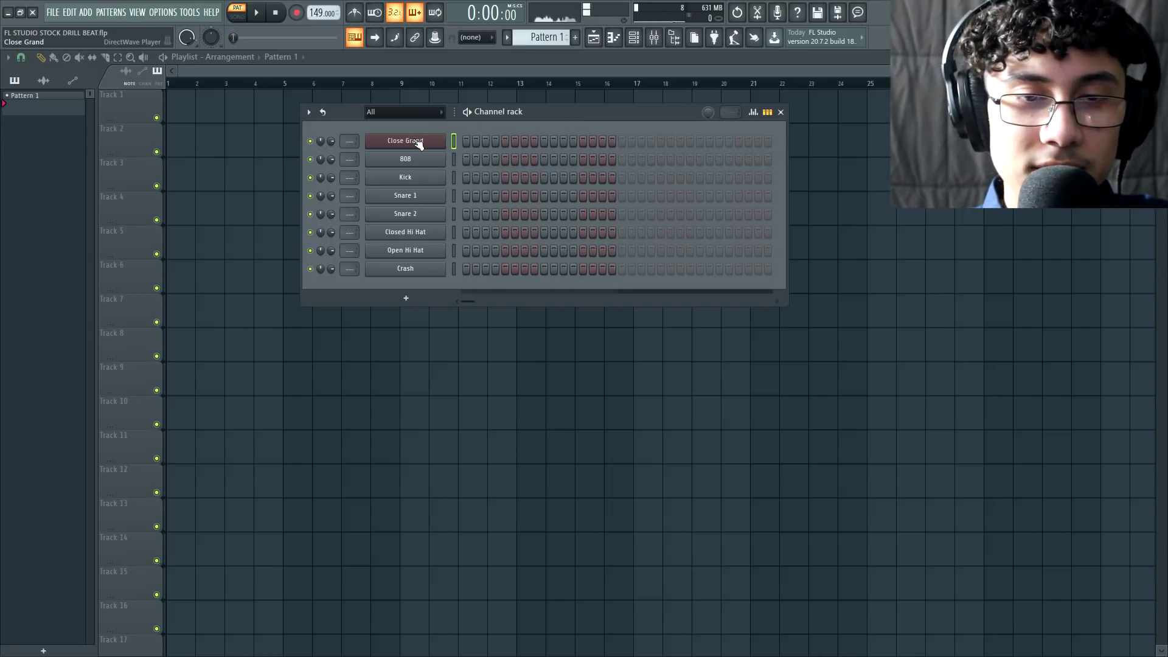
Audition the Close Grand sound with a few repeated notes and close its plugin window.
left_click(419, 144)
key("t")
key("u")
key("o")
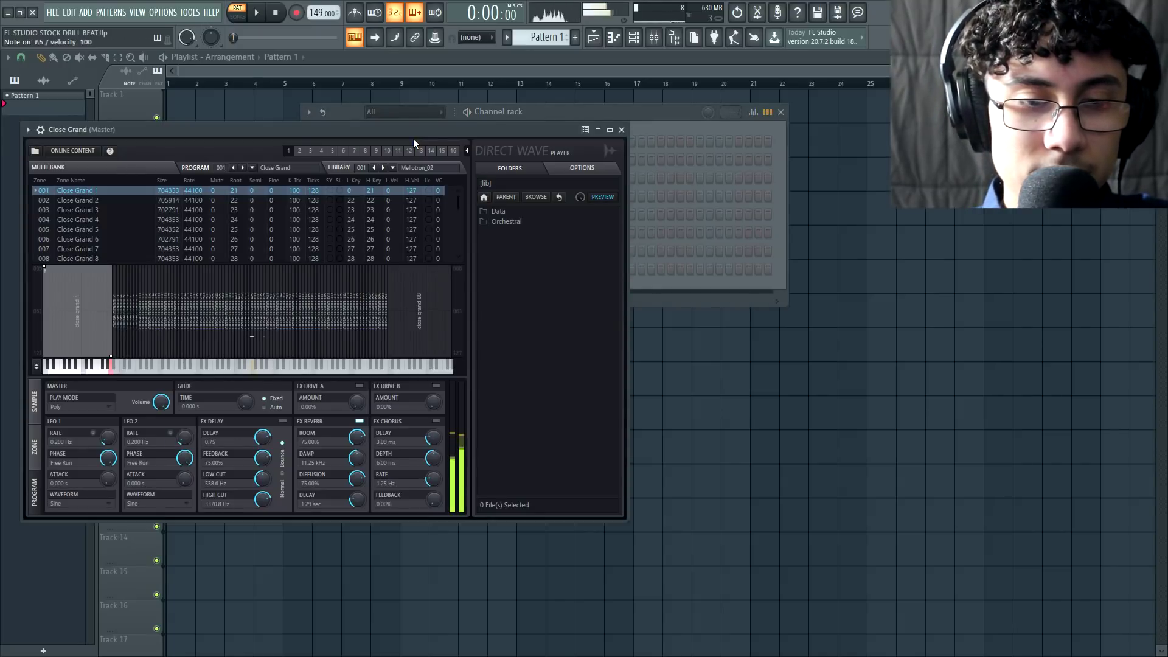
key("t")
key("u")
key("o")
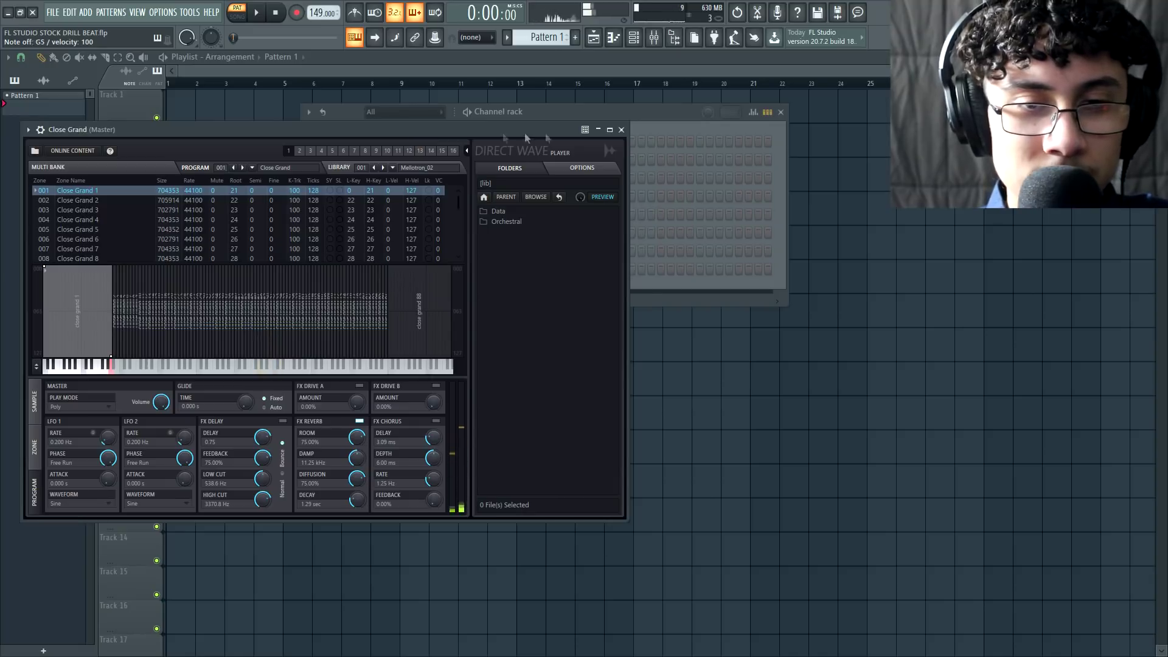
left_click(622, 130)
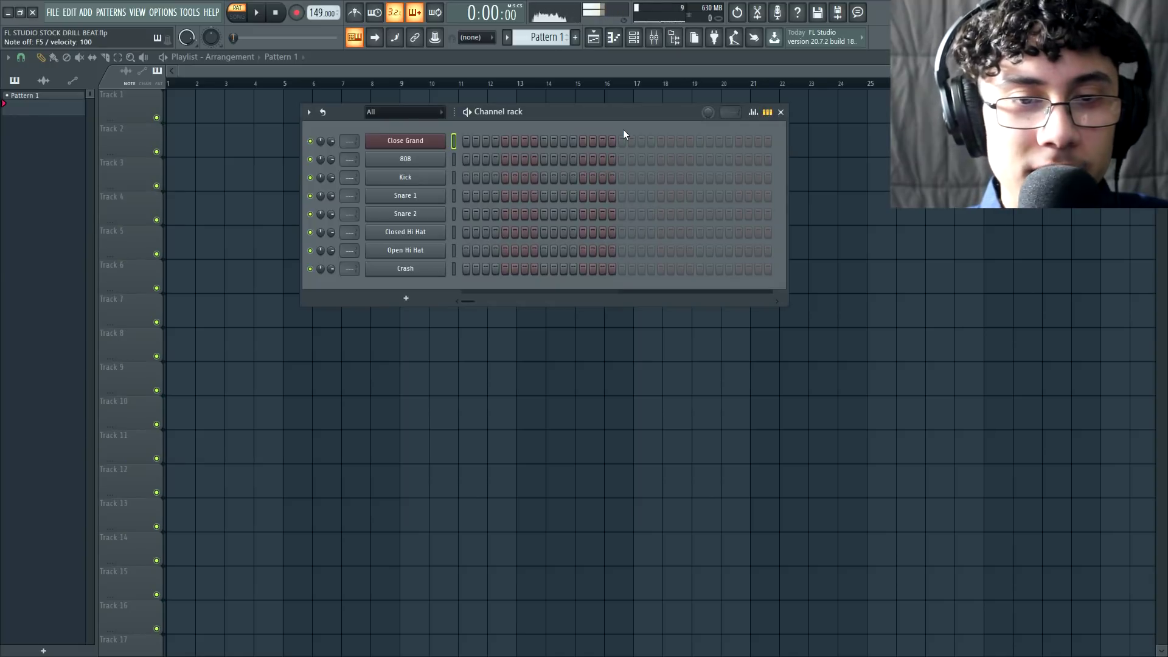
Draw a C5 note 14 steps long at the start of Close Grand's piano roll and lower its velocity.
key("F6")
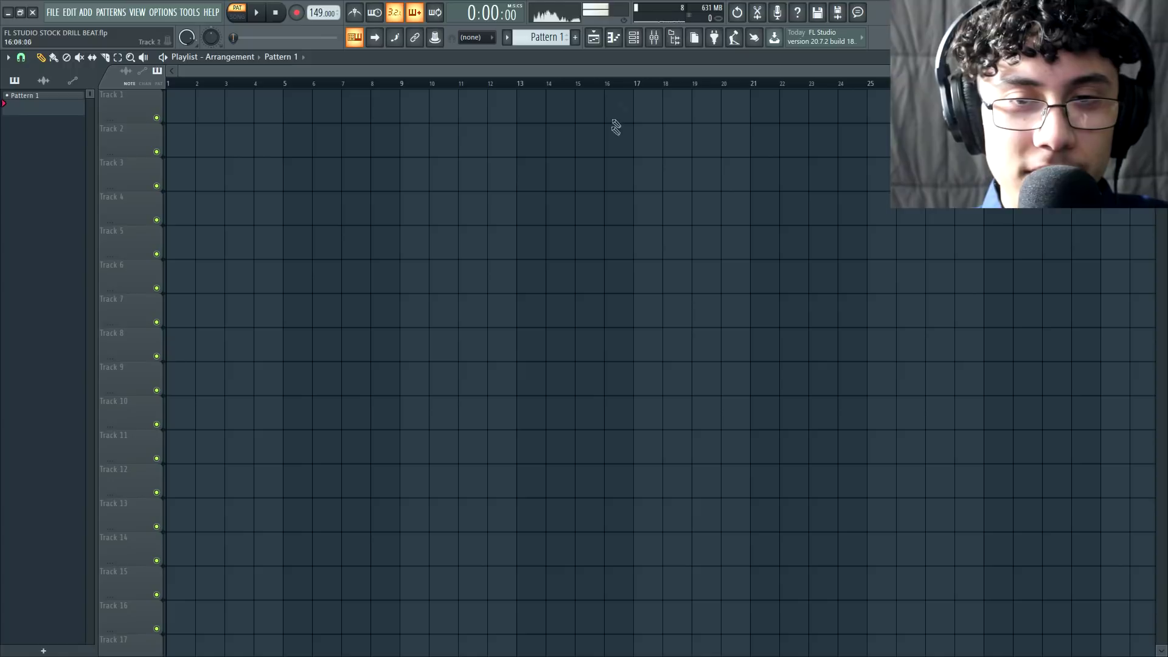
key("F7")
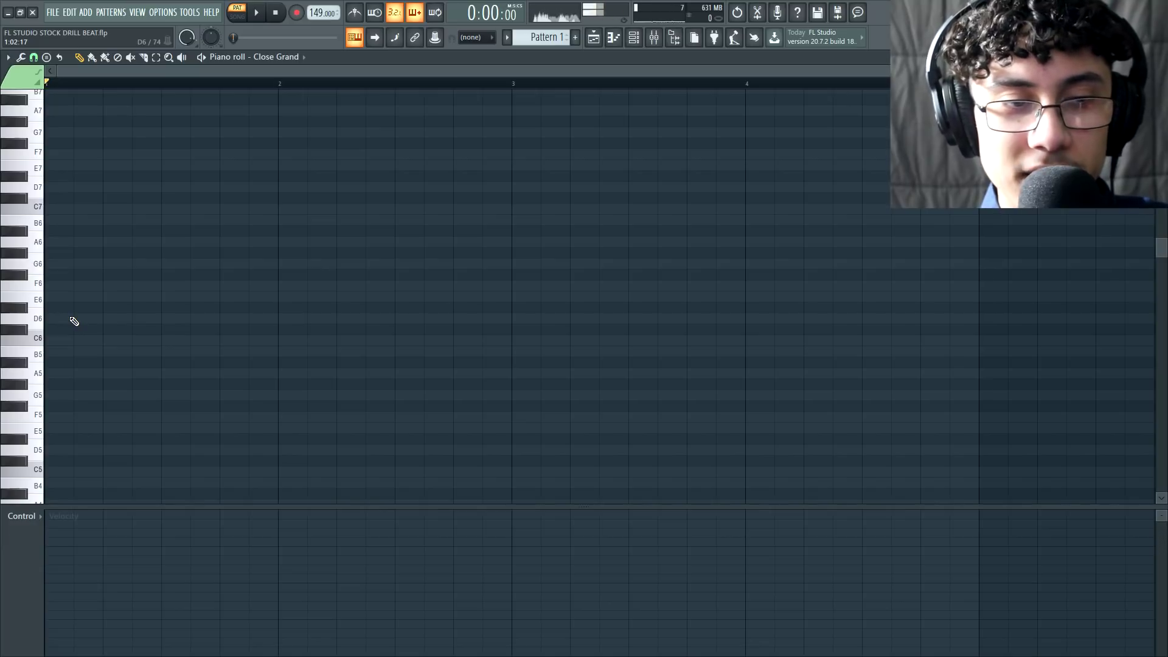
scroll(73, 321, "down", 3)
mouse_move(90, 409)
left_mouse_down()
mouse_move(61, 406)
mouse_move(258, 422)
left_mouse_up()
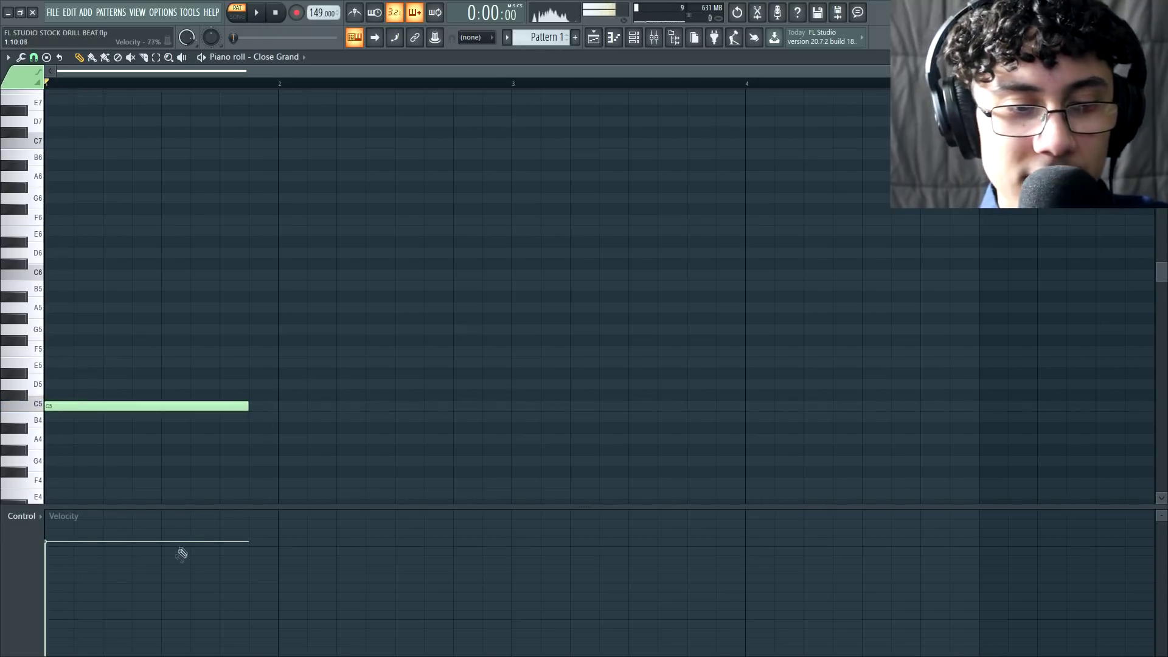
left_click_drag(122, 584, 89, 598)
Play back the note and set the project tempo to 135 BPM.
key("space")
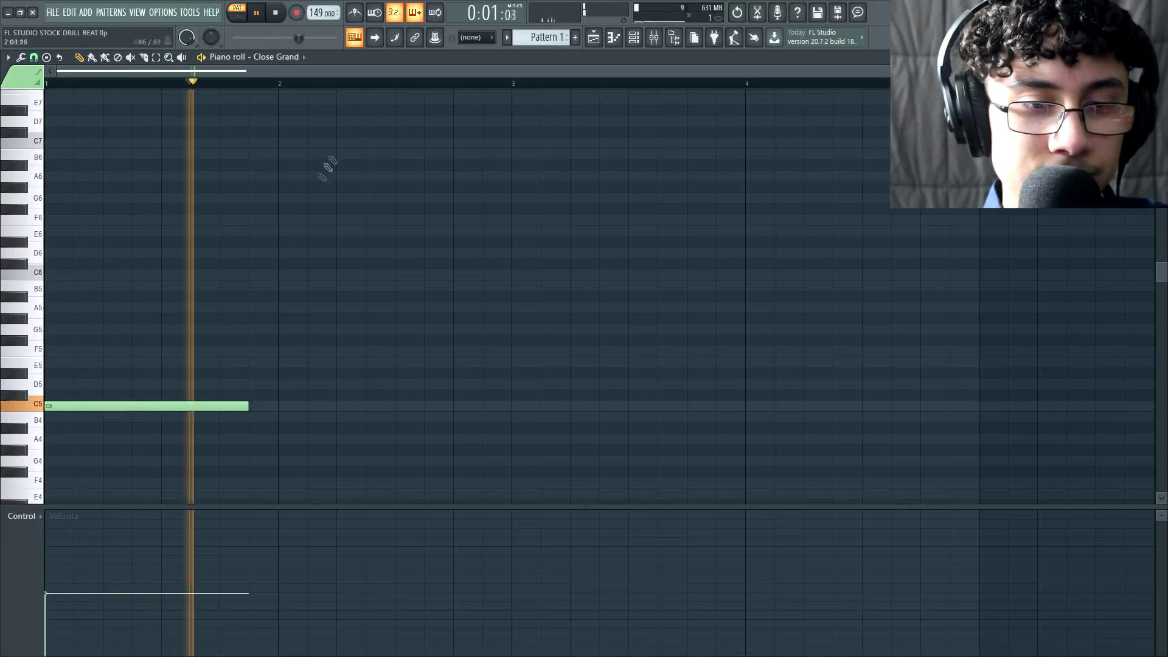
key("space")
left_click_drag(313, 13, 314, 16)
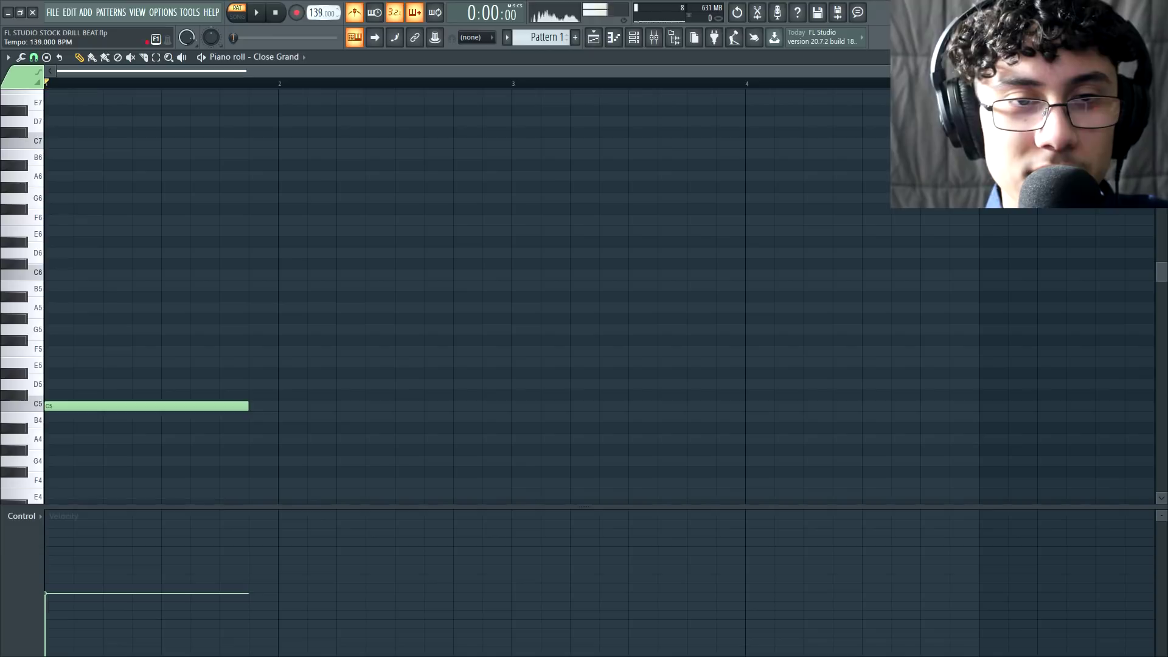
key("space")
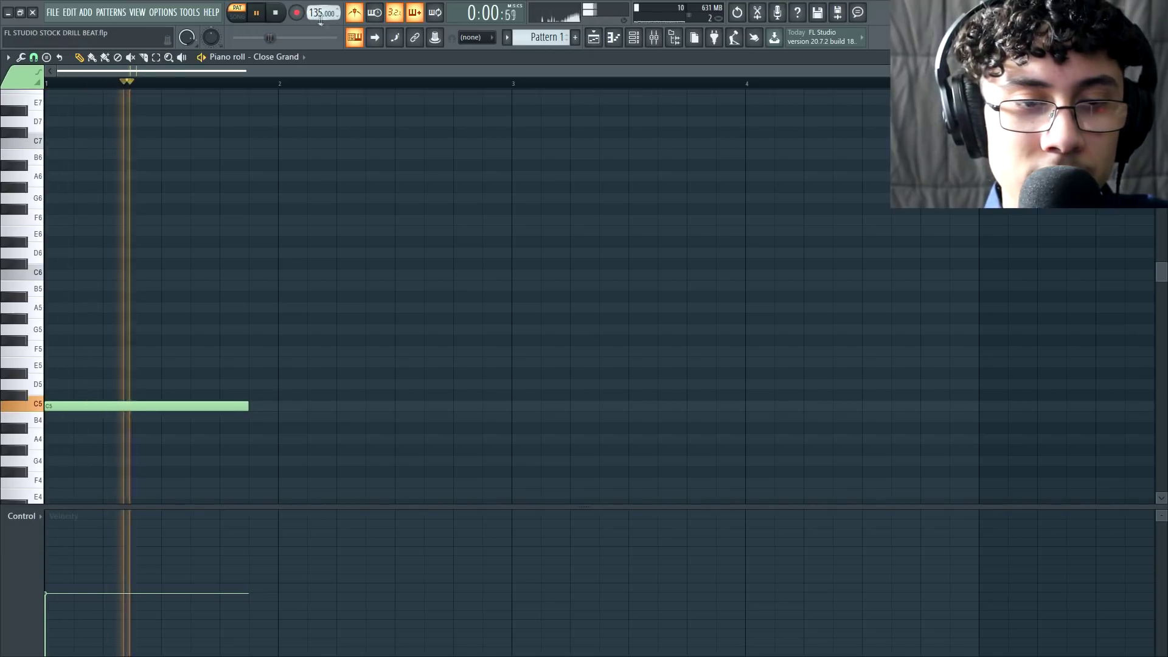
Add D#5 and G5 notes above the C5 at the pattern start to form a chord, and listen to it.
left_click(50, 374)
left_click(50, 330)
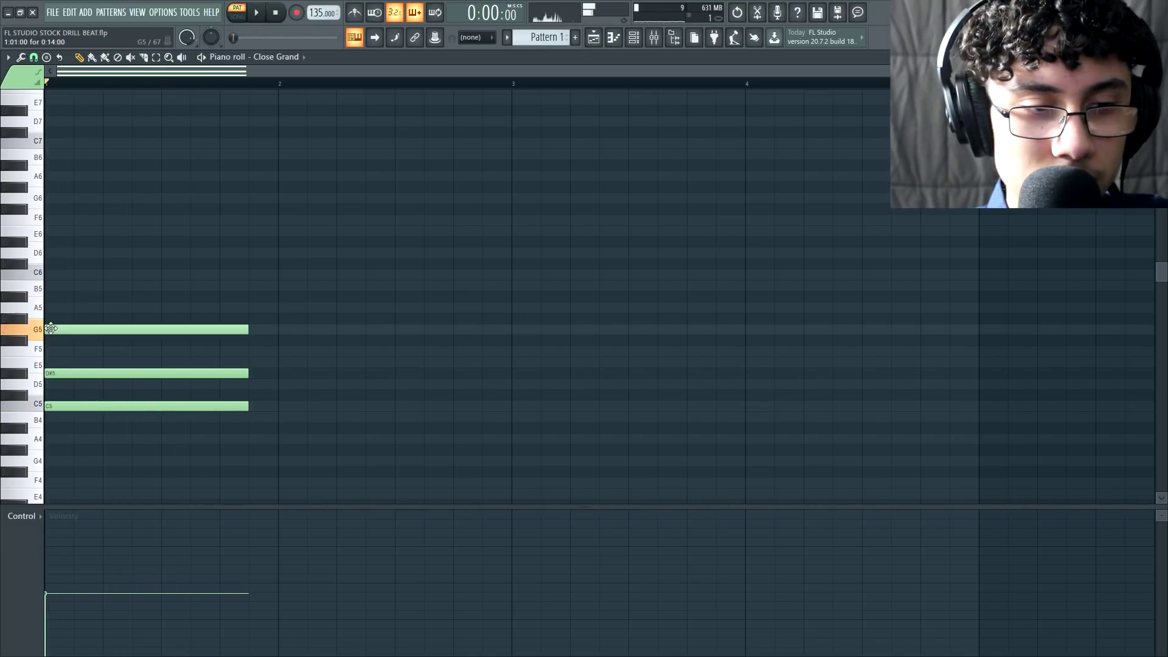
key("space")
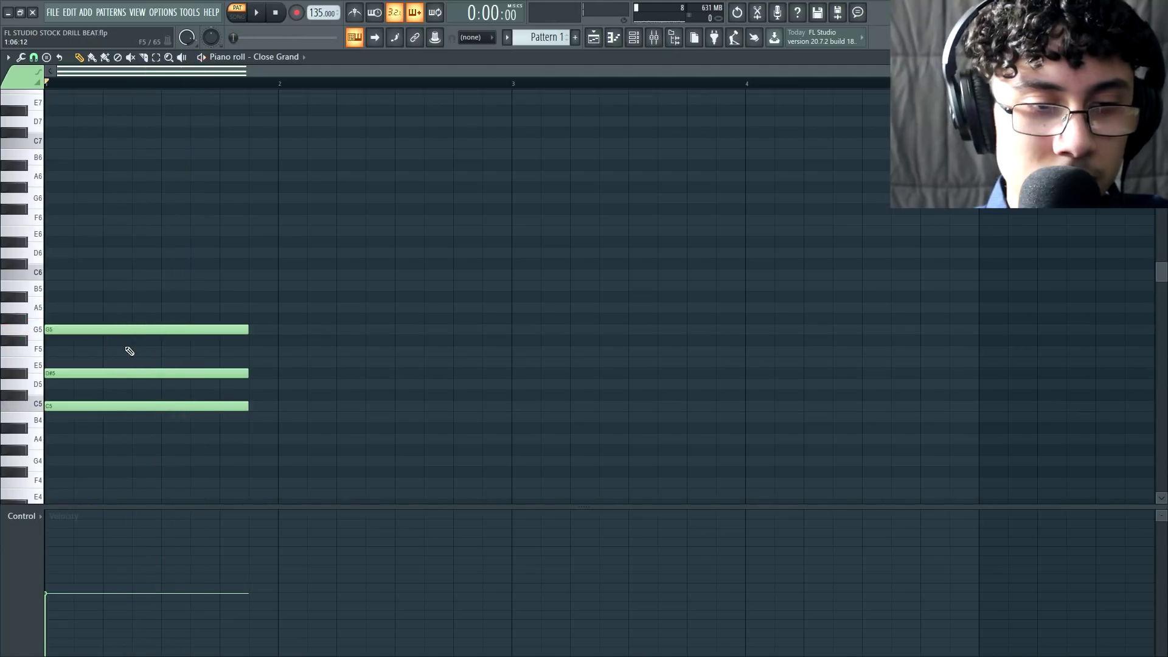
Move the D#5 note two steps later, shorten it to two steps, and add a 10-step D5 note right after it.
scroll(127, 349, "down", 2)
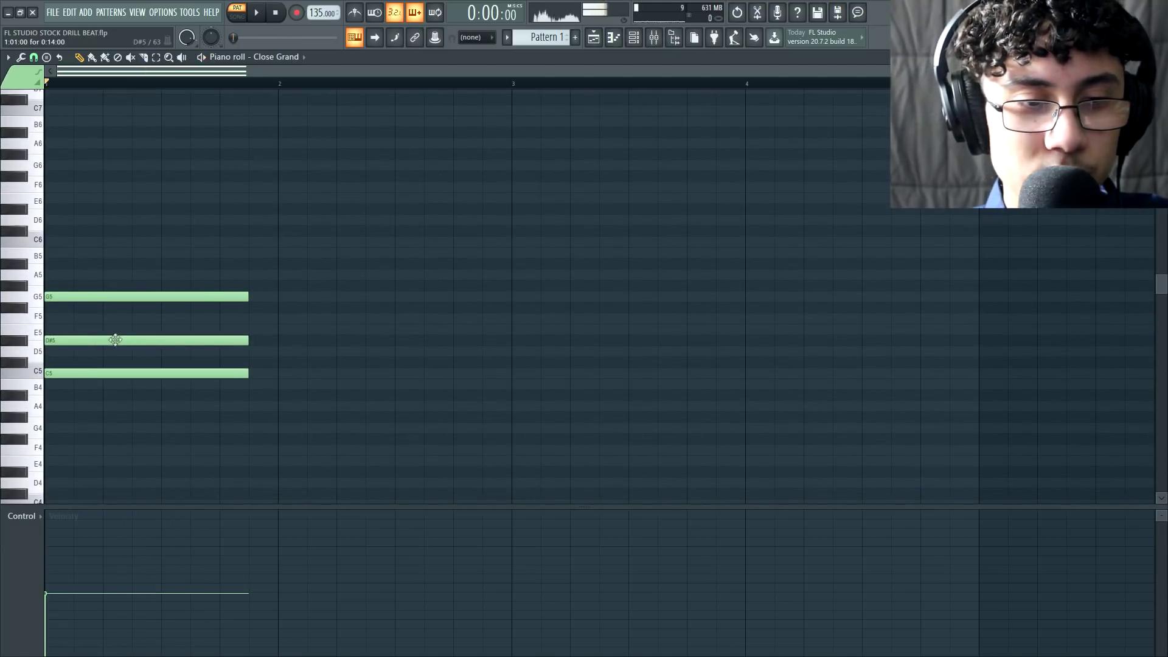
left_click_drag(99, 341, 128, 341)
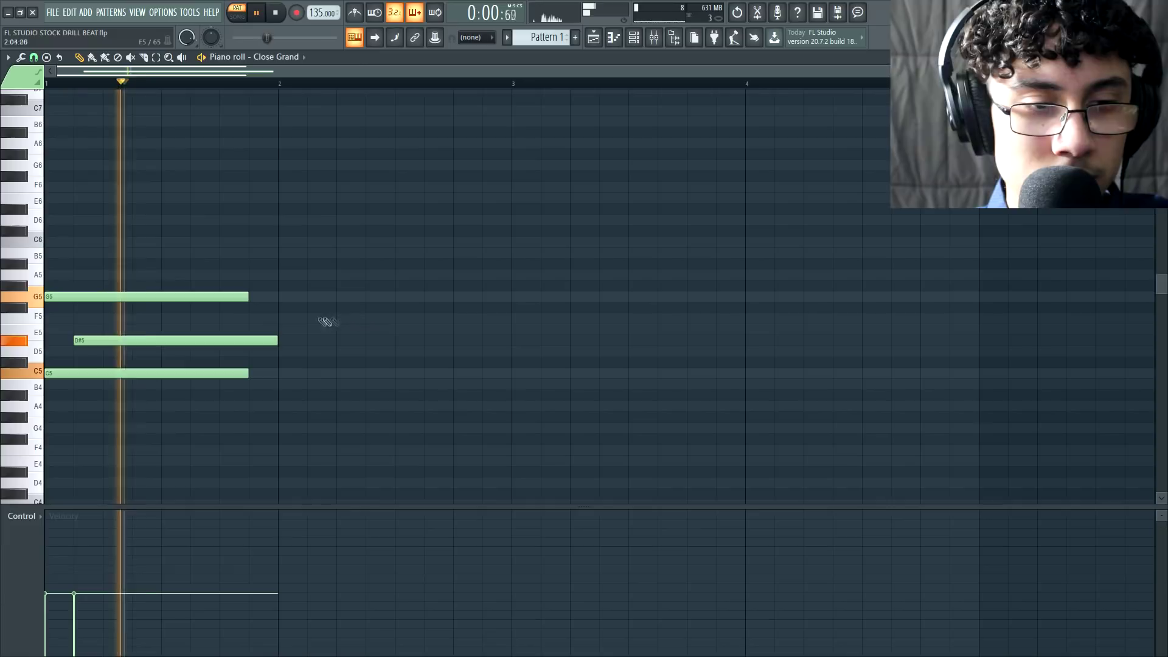
left_click_drag(278, 342, 108, 353)
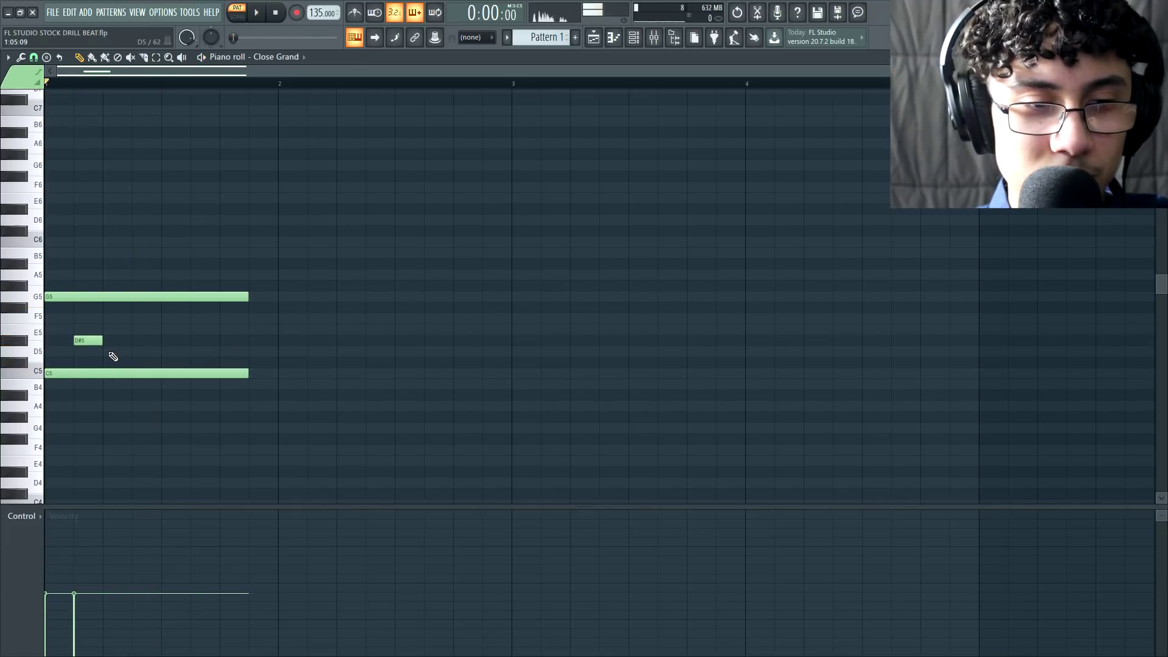
left_click(117, 352)
left_click_drag(128, 351, 234, 348)
key("space")
key("space")
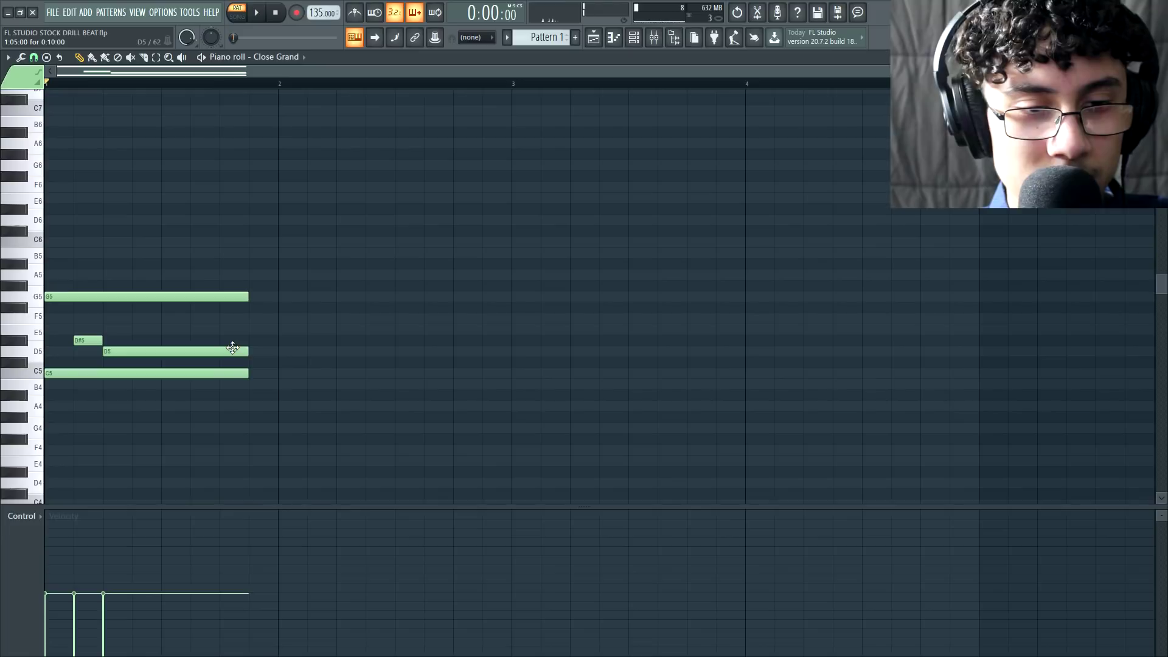
Add an F5 note at step 7 and trim the long notes so they all end at the middle of bar 1.
left_click(132, 317)
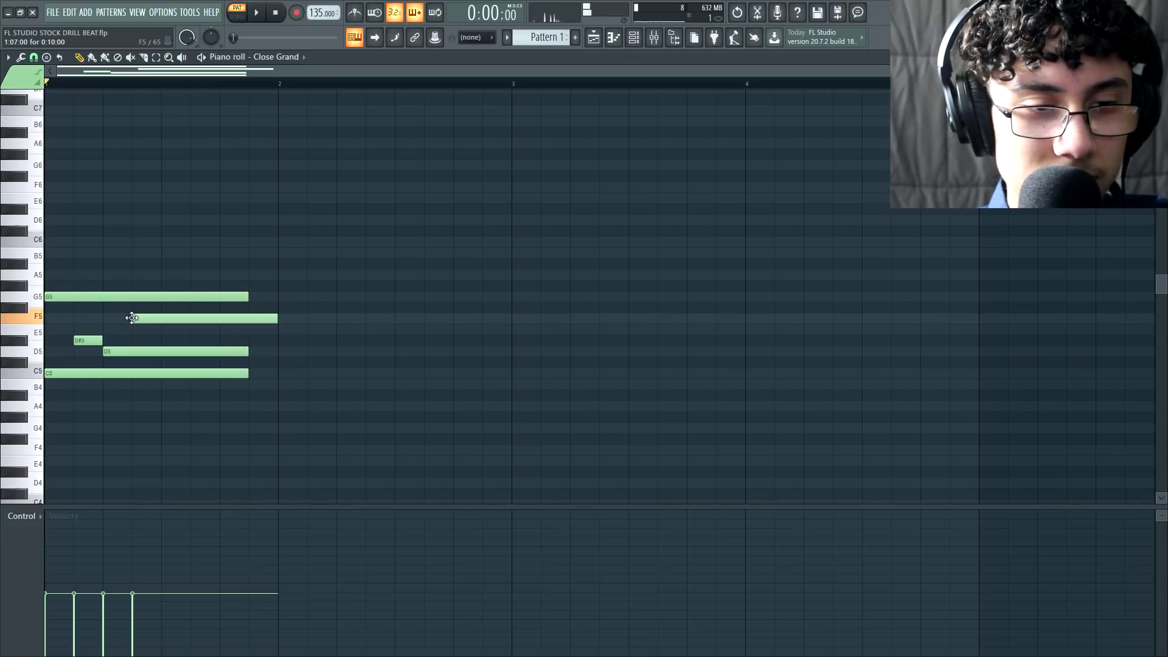
key("space")
key("space")
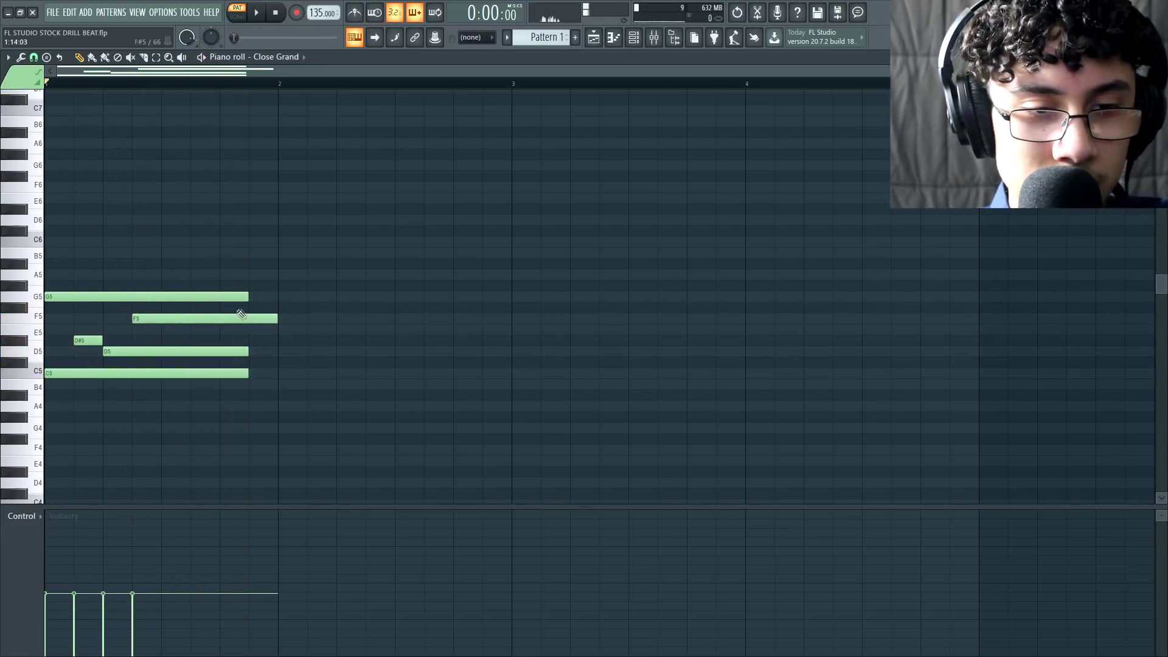
left_click_drag(247, 297, 161, 297)
left_click_drag(256, 318, 161, 373)
Duplicate the half-bar phrase once so it fills bar 1, and play it back.
left_click_drag(243, 274, 48, 396)
left_click_drag(52, 296, 73, 387)
key("Delete")
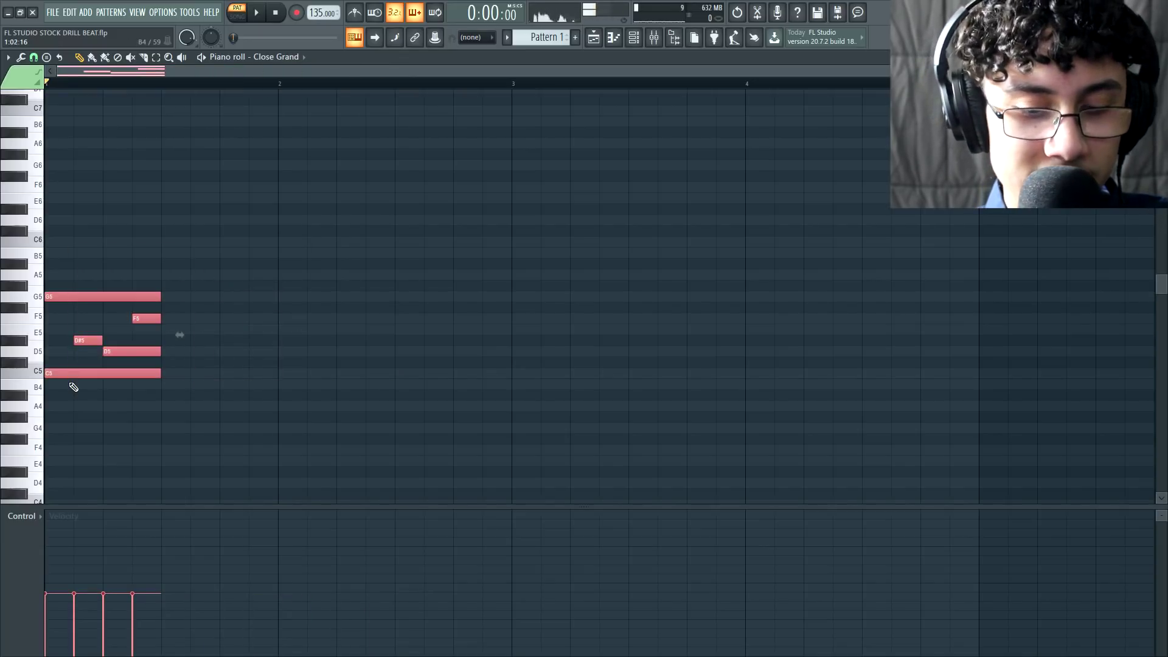
key("ctrl+b")
key("ctrl+b")
key("ctrl+b")
key("ctrl+z")
key("ctrl+z")
left_click(73, 387)
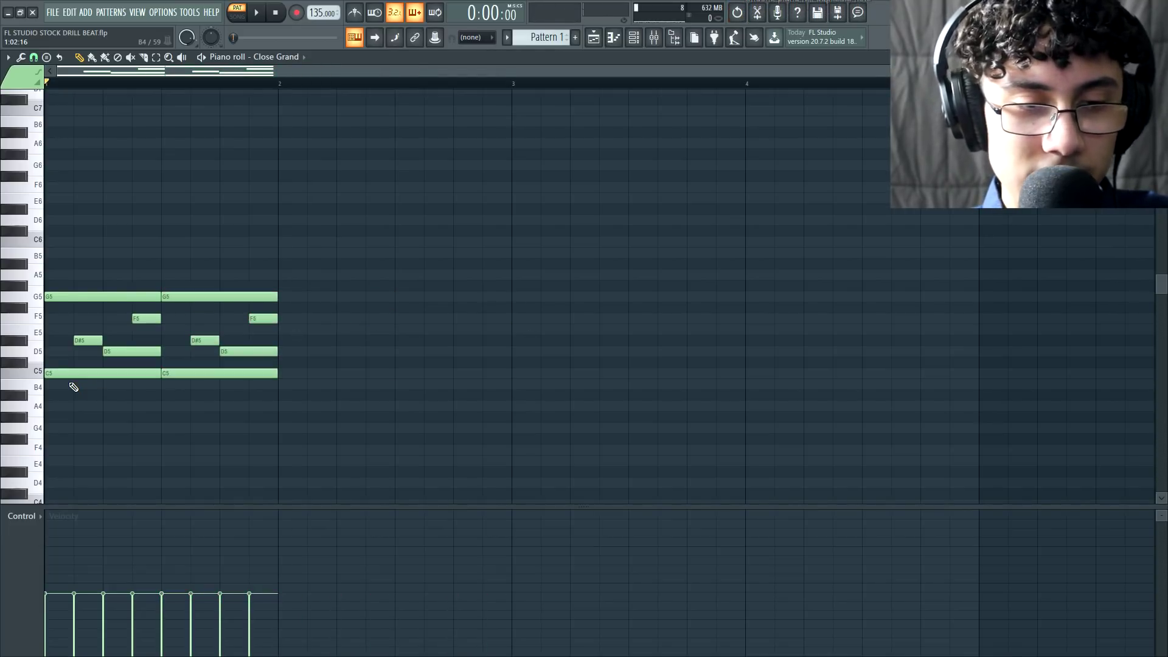
key("space")
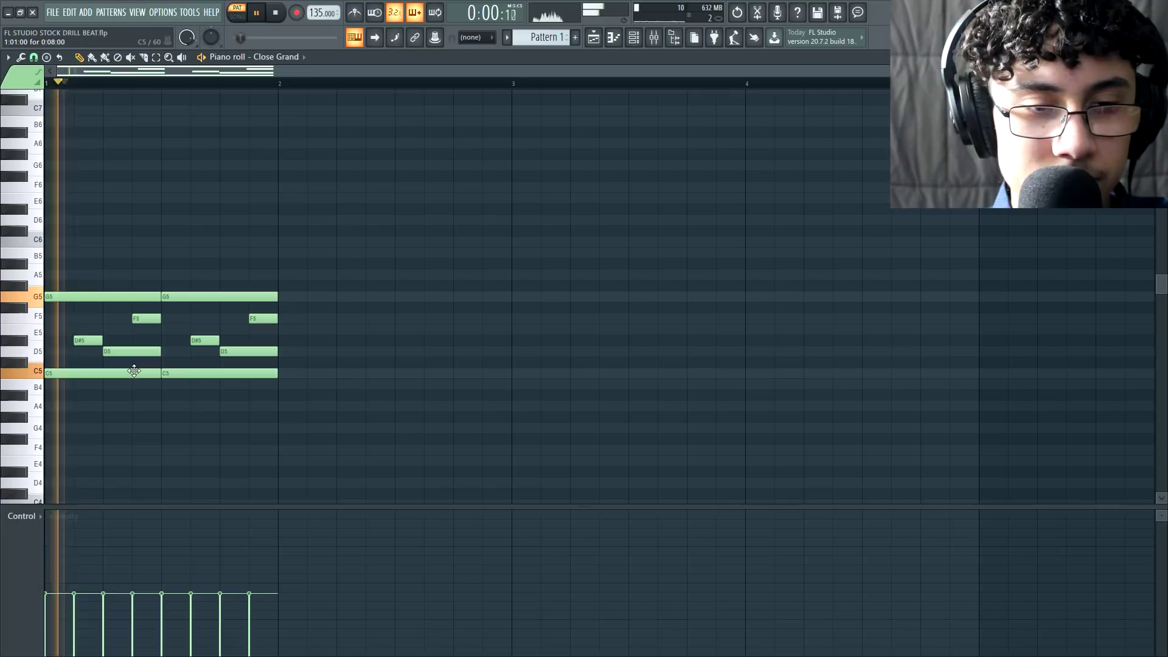
key("space")
Duplicate bar 1 into bar 2, raise the two D#5 notes there to F5, and play back both bars.
left_click_drag(290, 269, 303, 357)
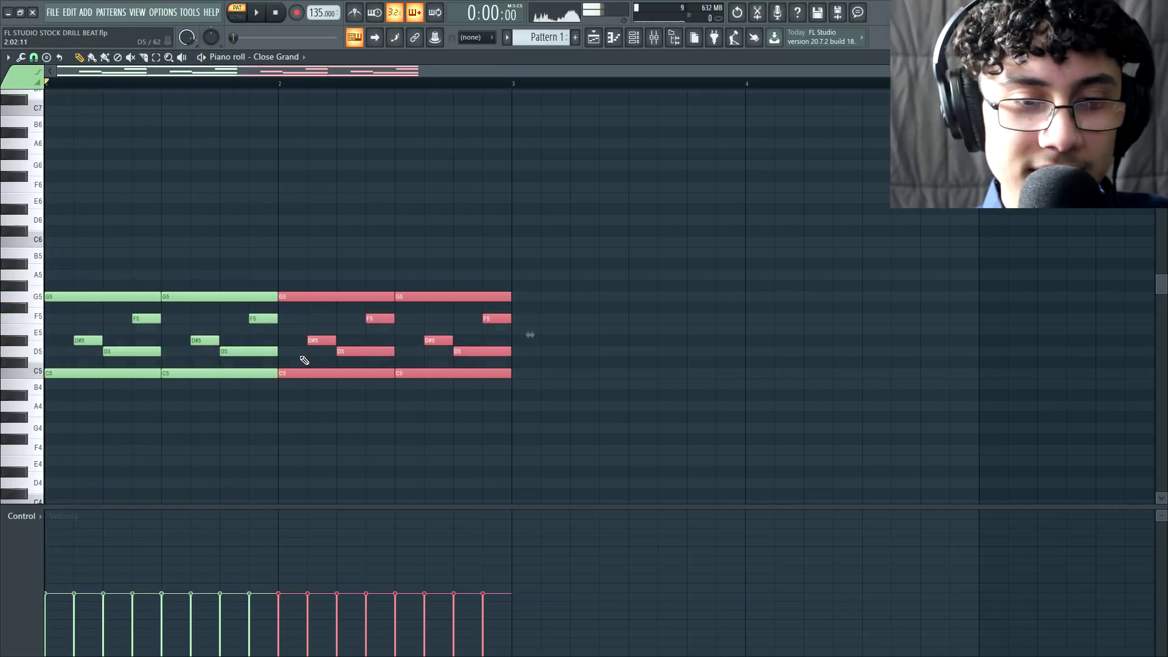
left_click(308, 349)
left_click_drag(315, 332, 315, 311)
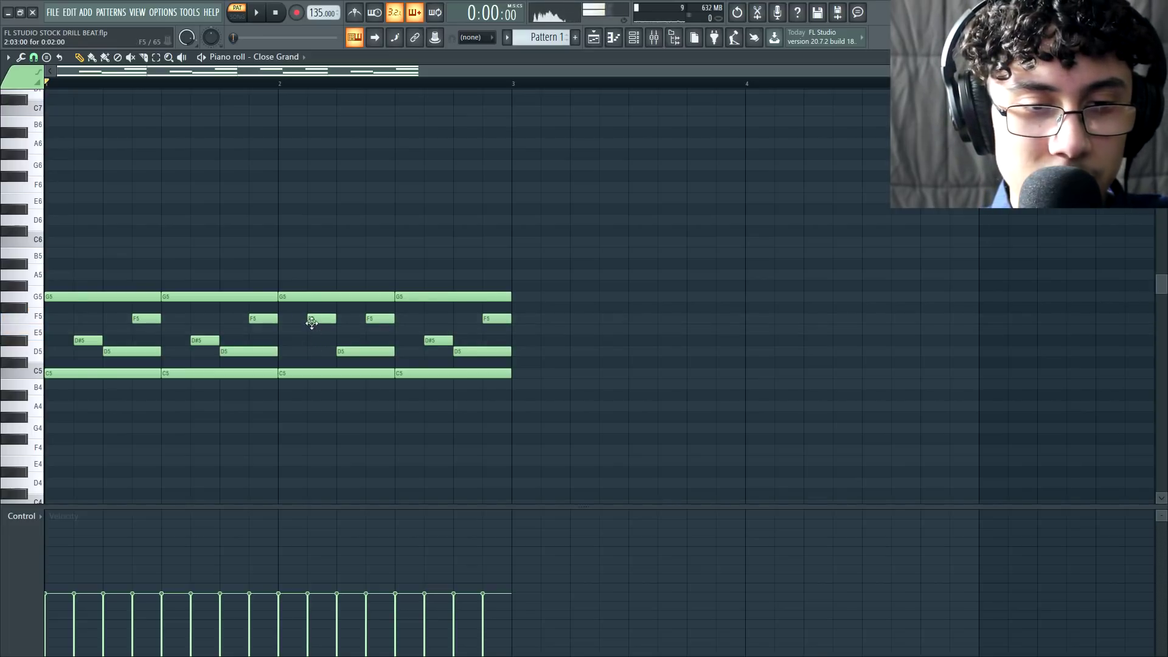
left_click_drag(427, 340, 426, 316)
key("space")
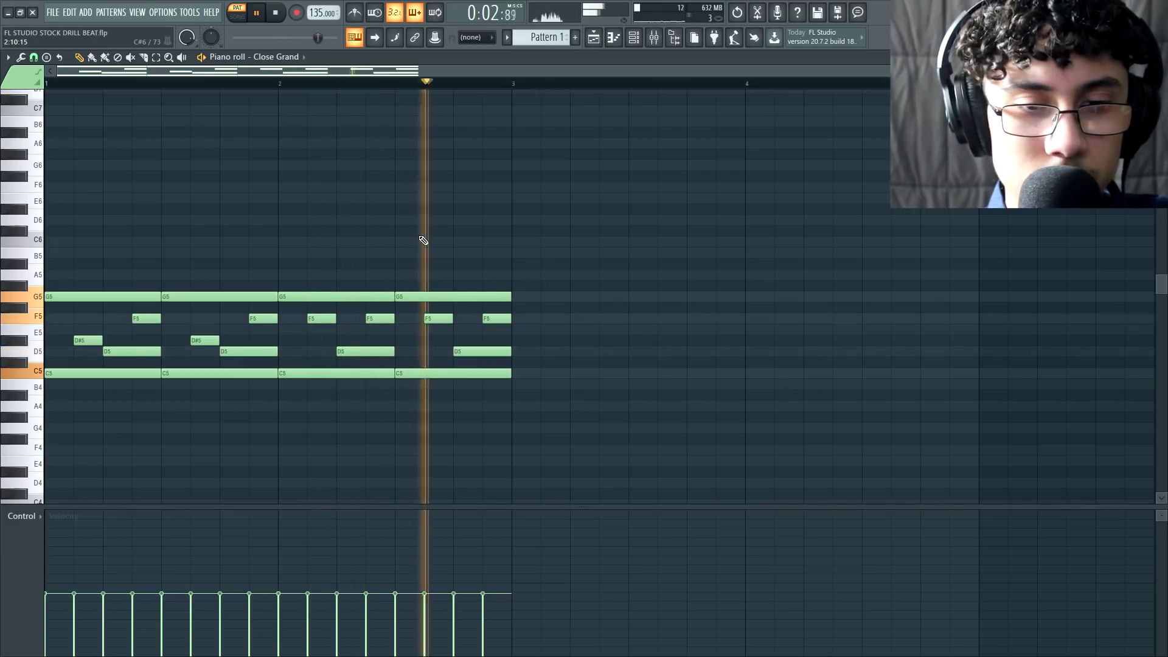
key("space")
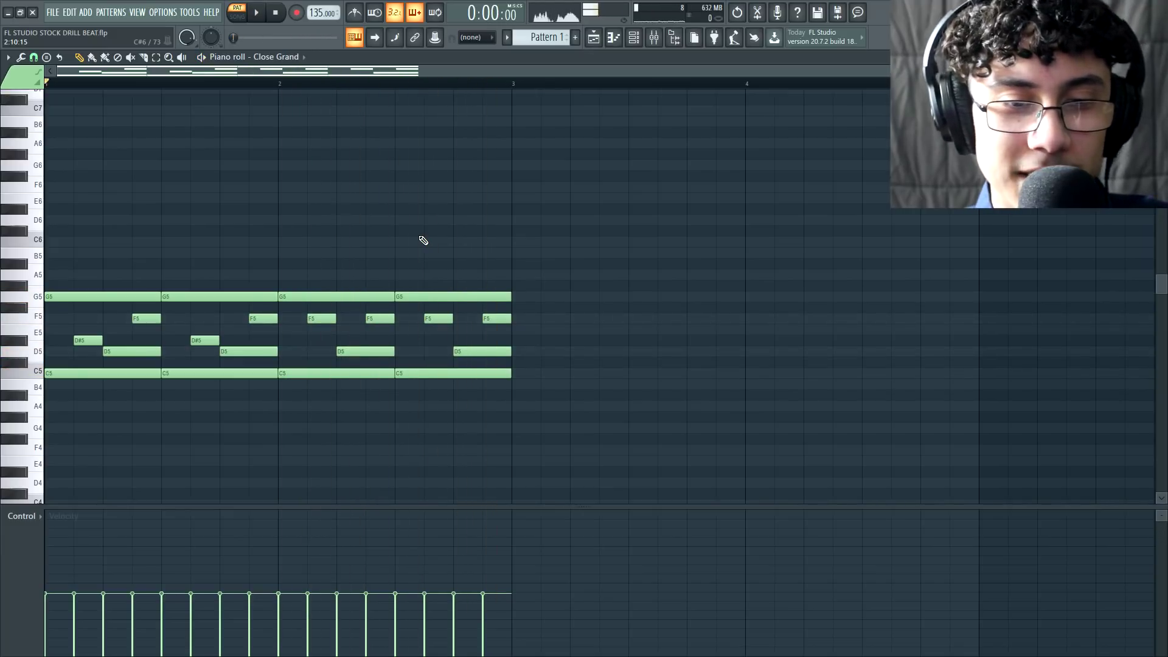
Add a descending melody above the chords with consecutive four-step notes G6, F6, D#6 and D6, starting at step 5.
scroll(109, 203, "up", 1)
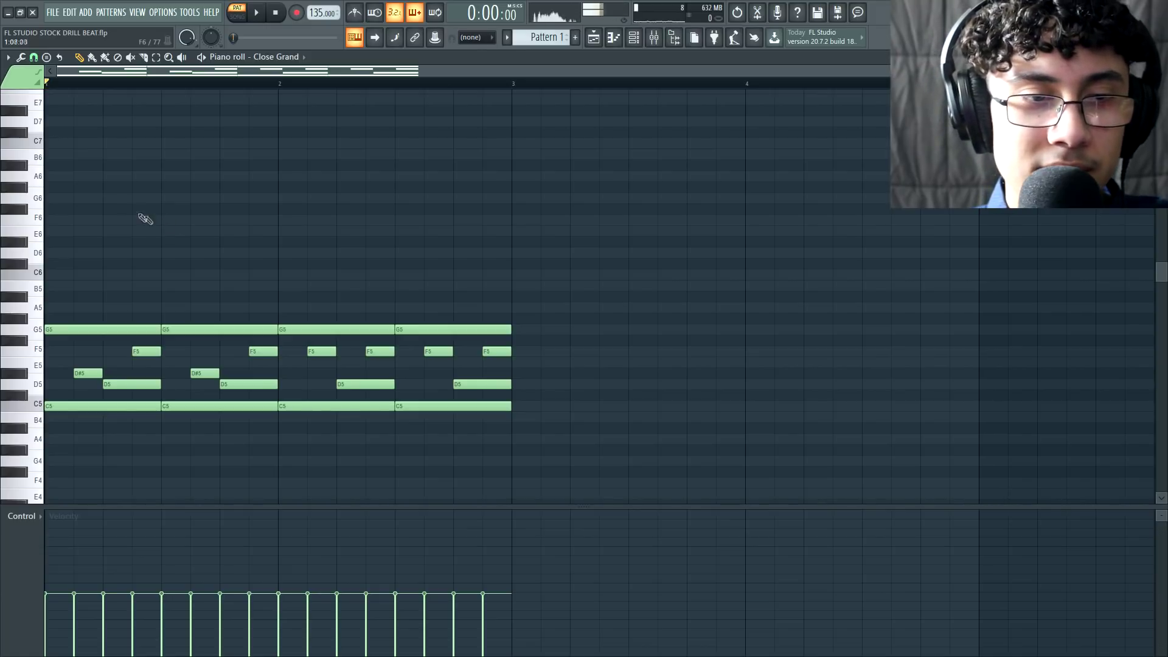
left_click(115, 204)
key("space")
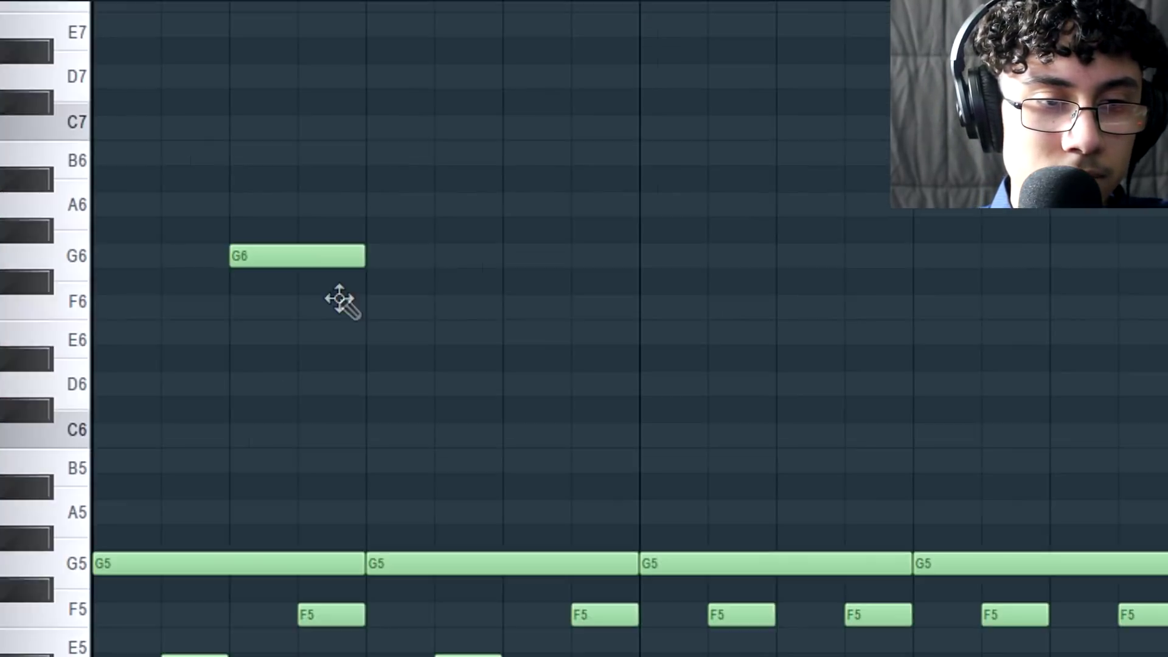
left_click(342, 301)
left_click(508, 340)
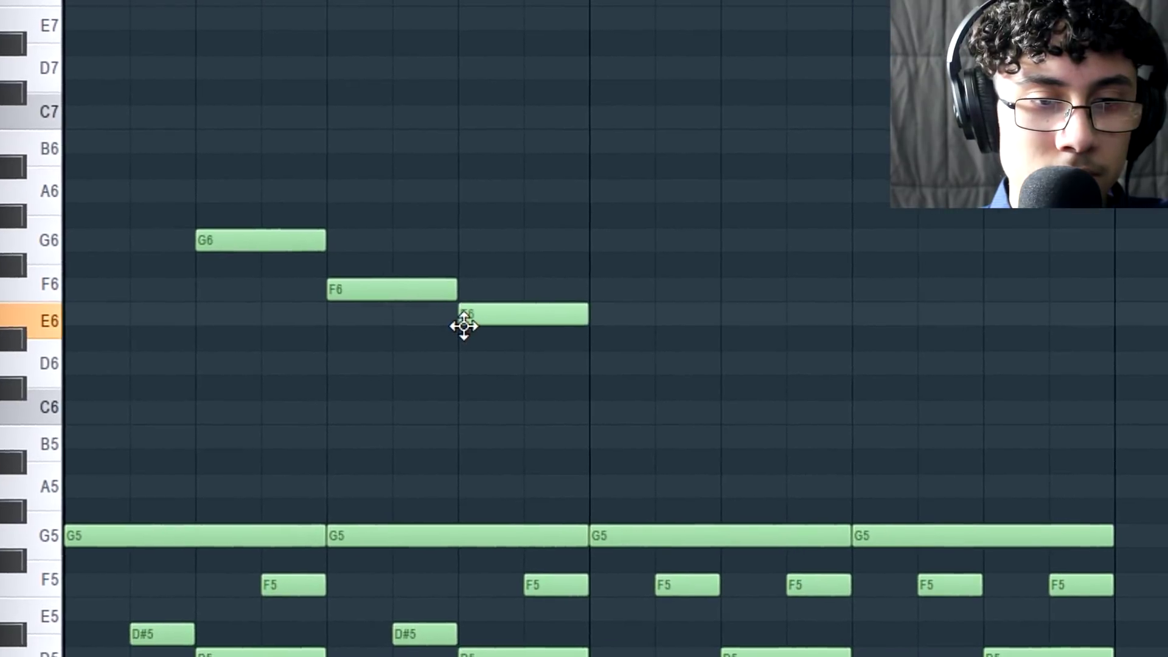
left_click_drag(497, 311, 497, 335)
left_click(595, 358)
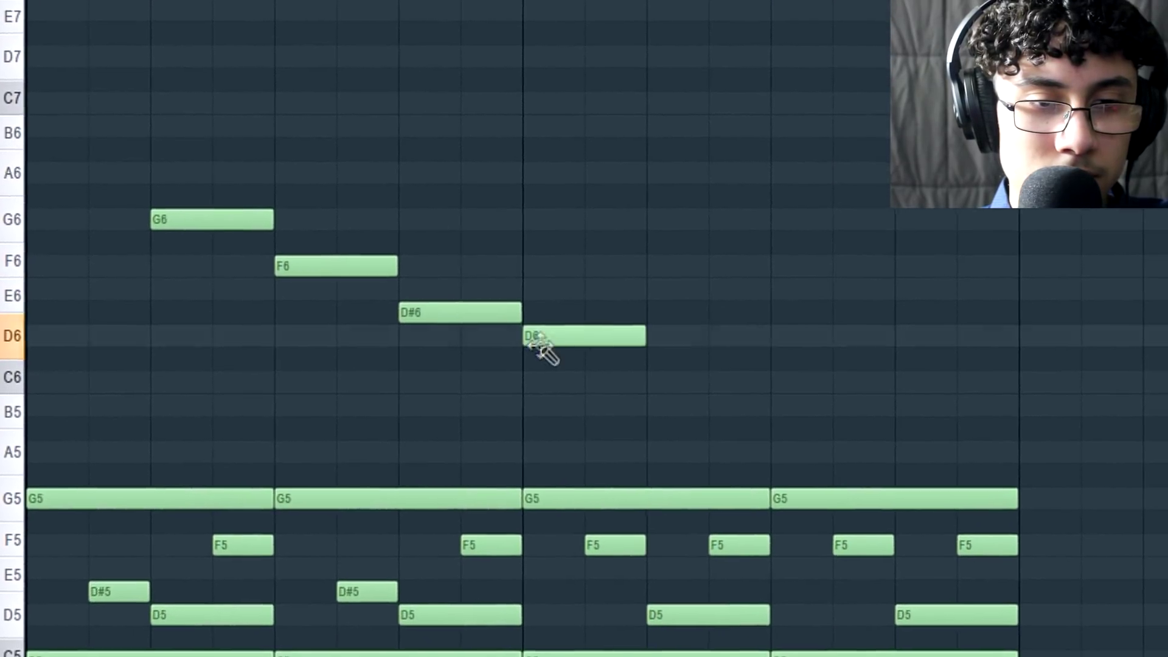
Continue the upper melody with four-step notes D#6, D6 and C6 to the end of bar 2, and play it back.
left_click(633, 307)
left_click(757, 330)
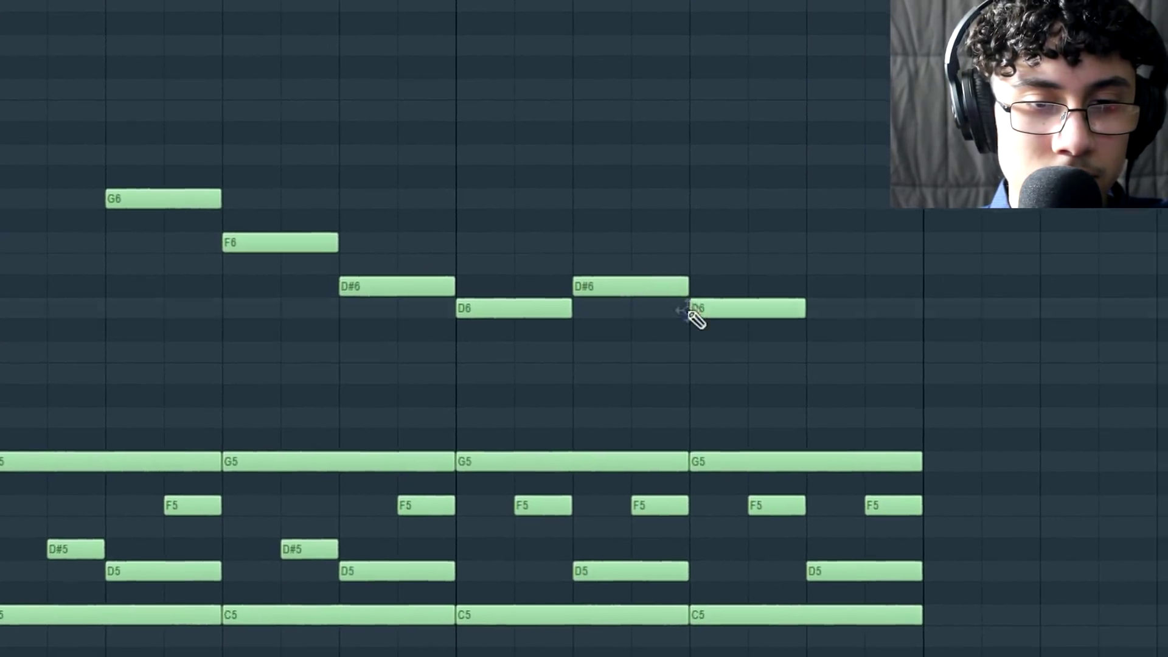
left_click(785, 345)
key("space")
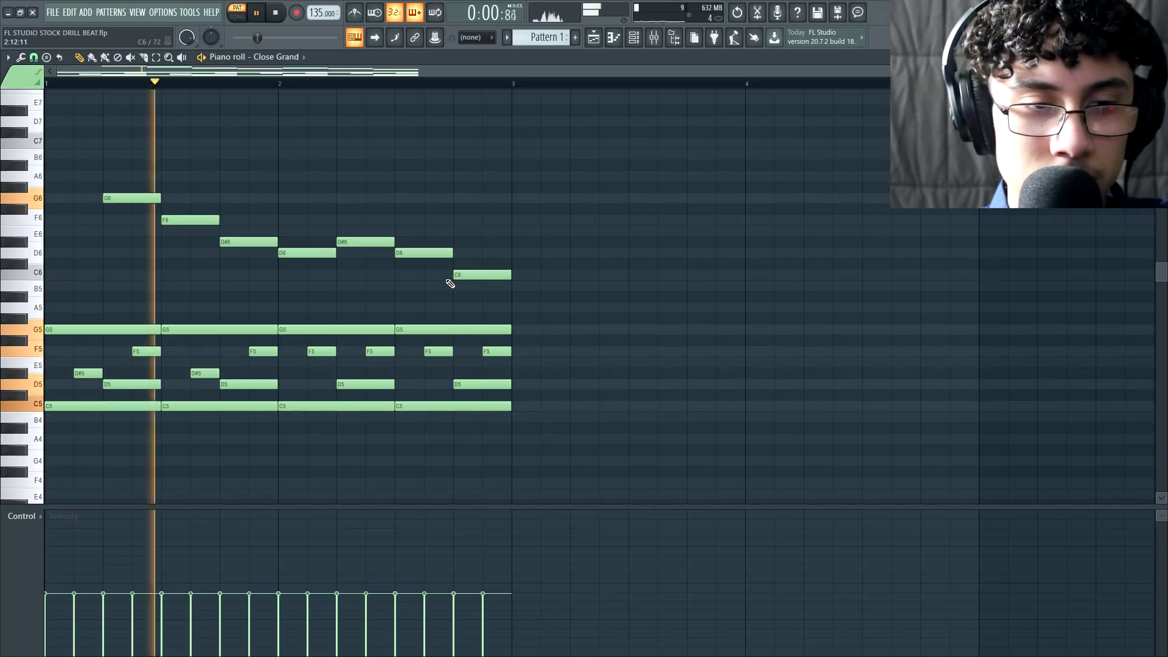
Shorten all upper melody notes from G6 to C6 to two steps each and listen to the result.
left_click_drag(460, 284, 133, 200)
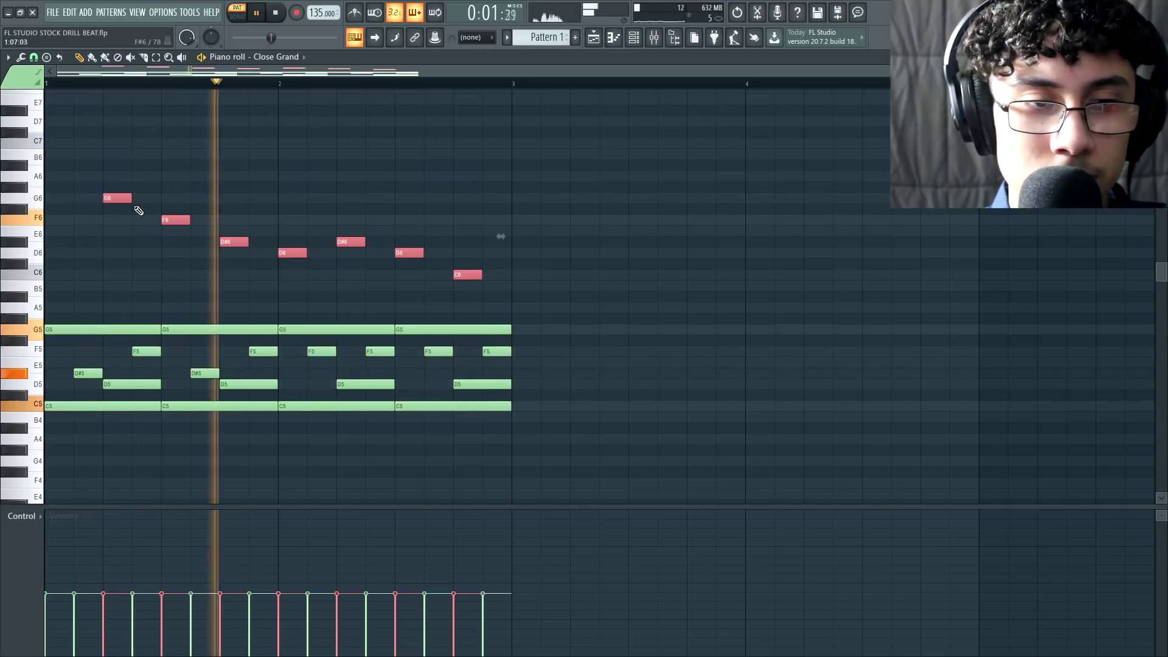
left_click(156, 211, "ctrl")
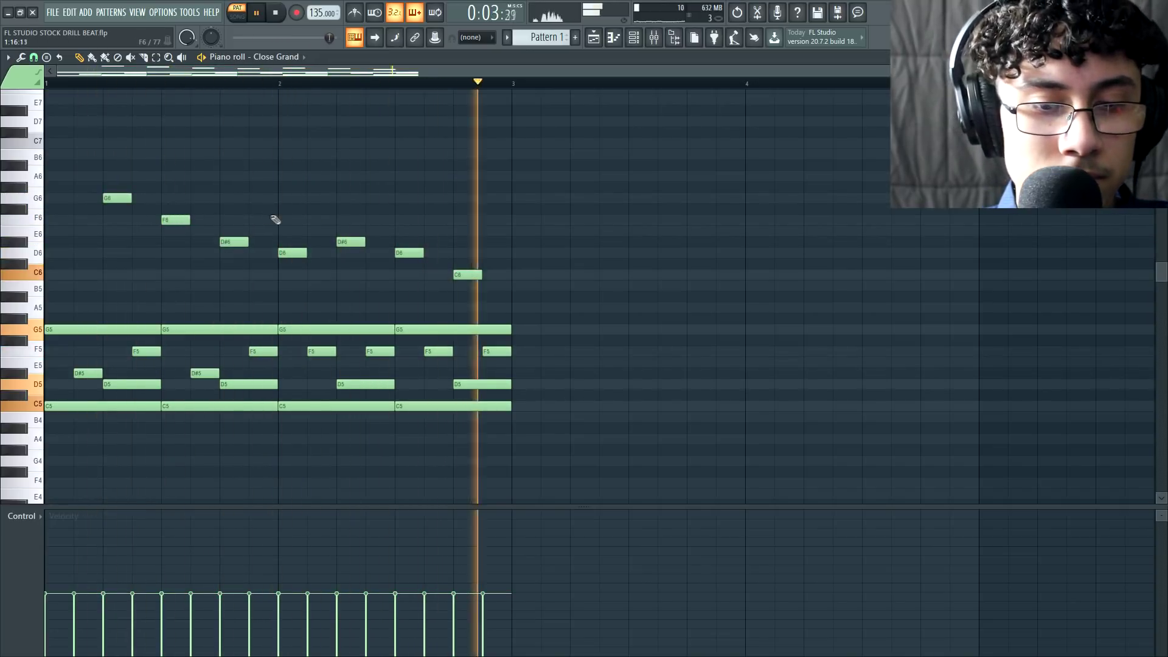
key("space")
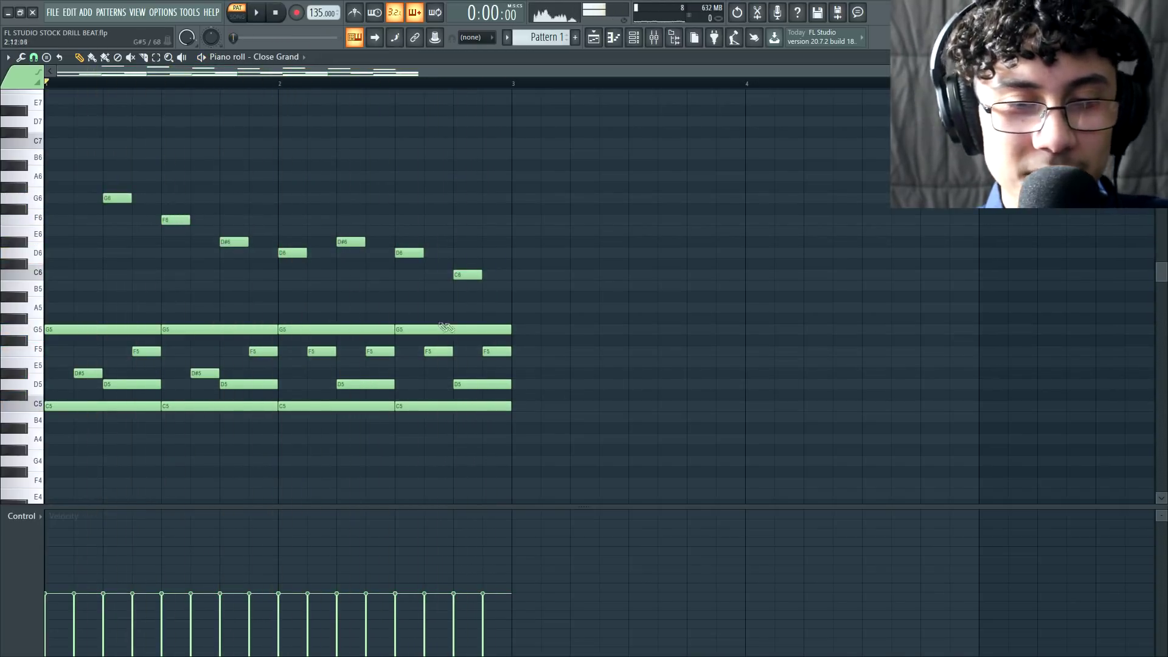
Copy the lower chord phrase, shift the copy four steps later and raise it two octaves.
left_click_drag(375, 372, 103, 402)
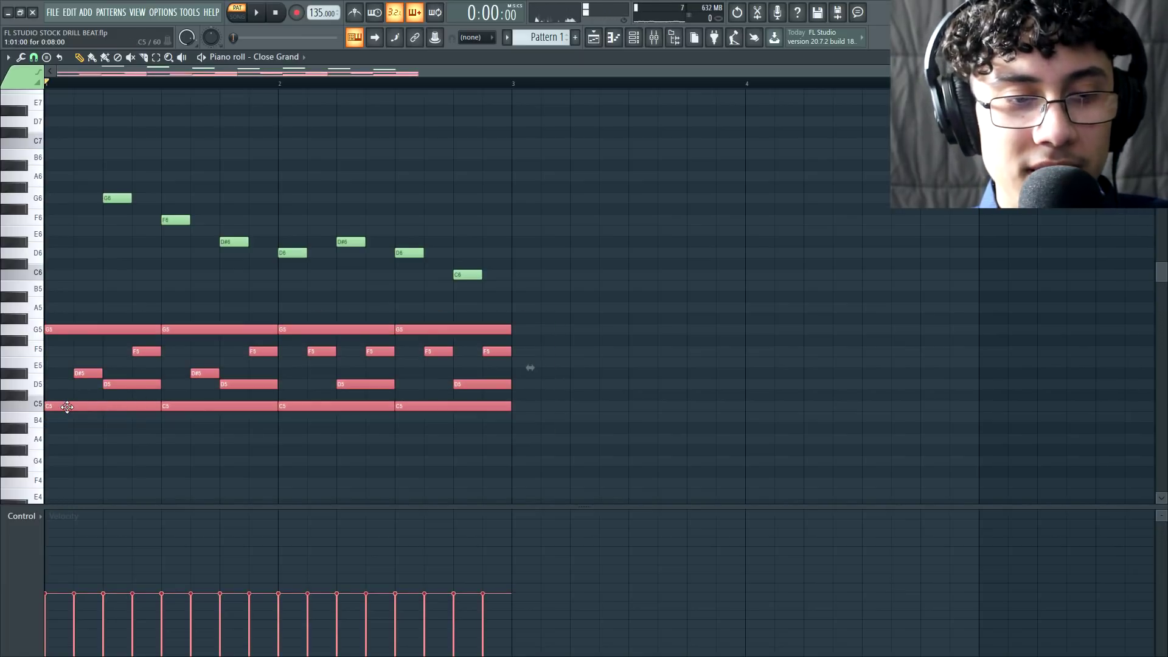
left_click_drag(64, 407, 113, 407, "shift")
scroll(452, 361, "up", 1)
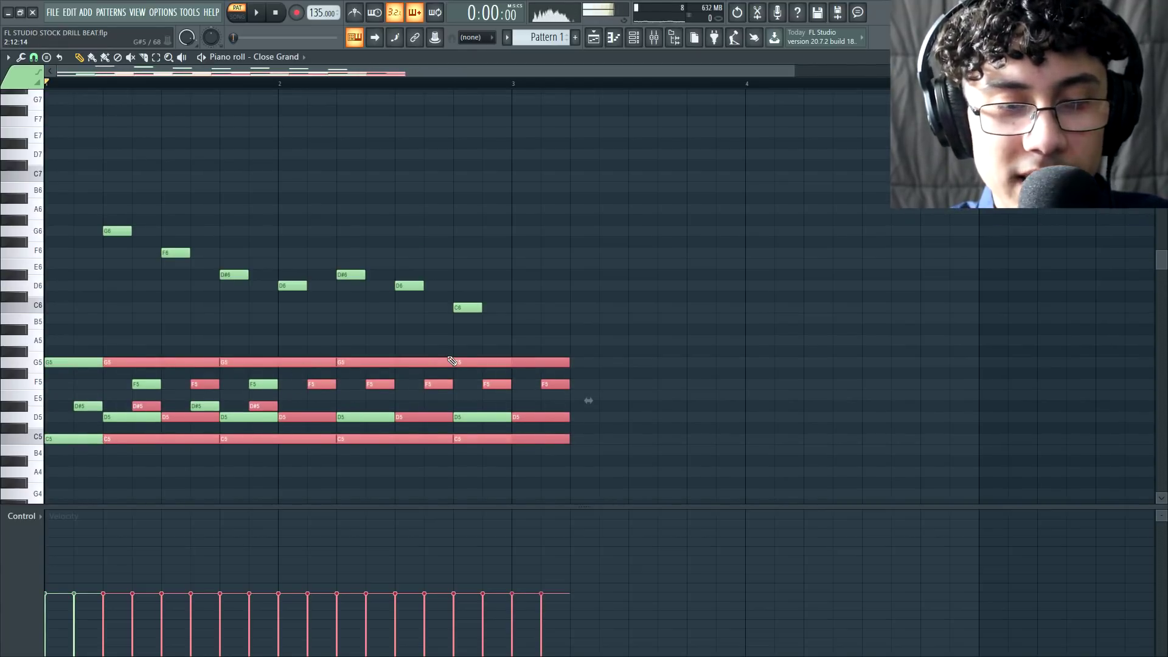
key("ctrl+Up")
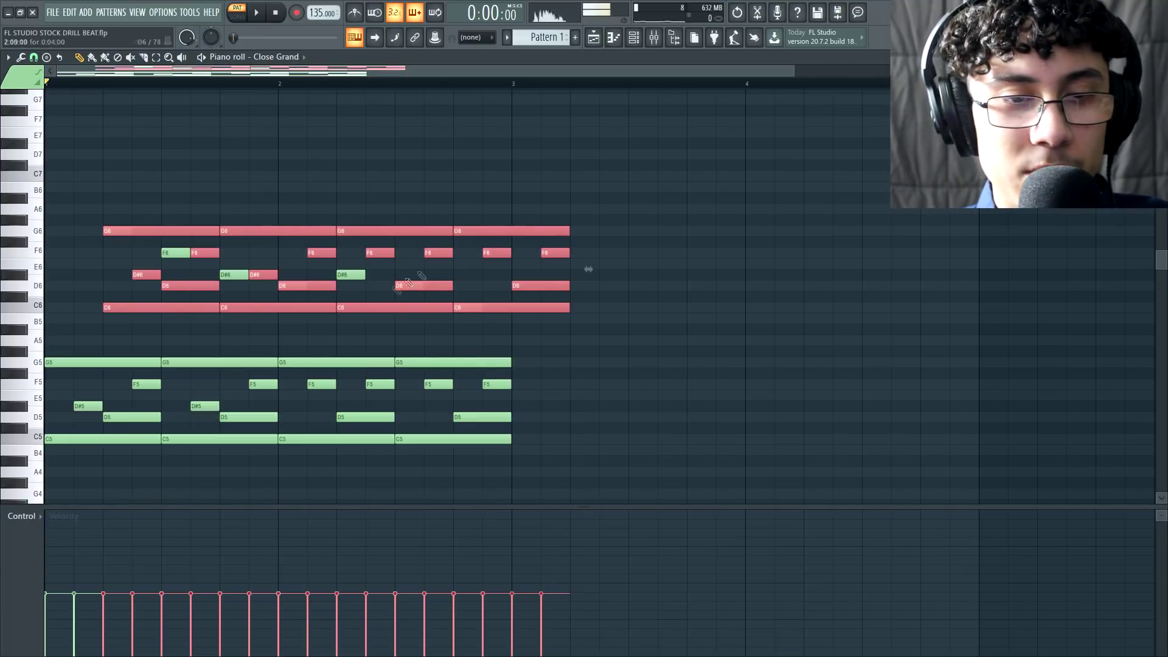
scroll(404, 389, "up", 3)
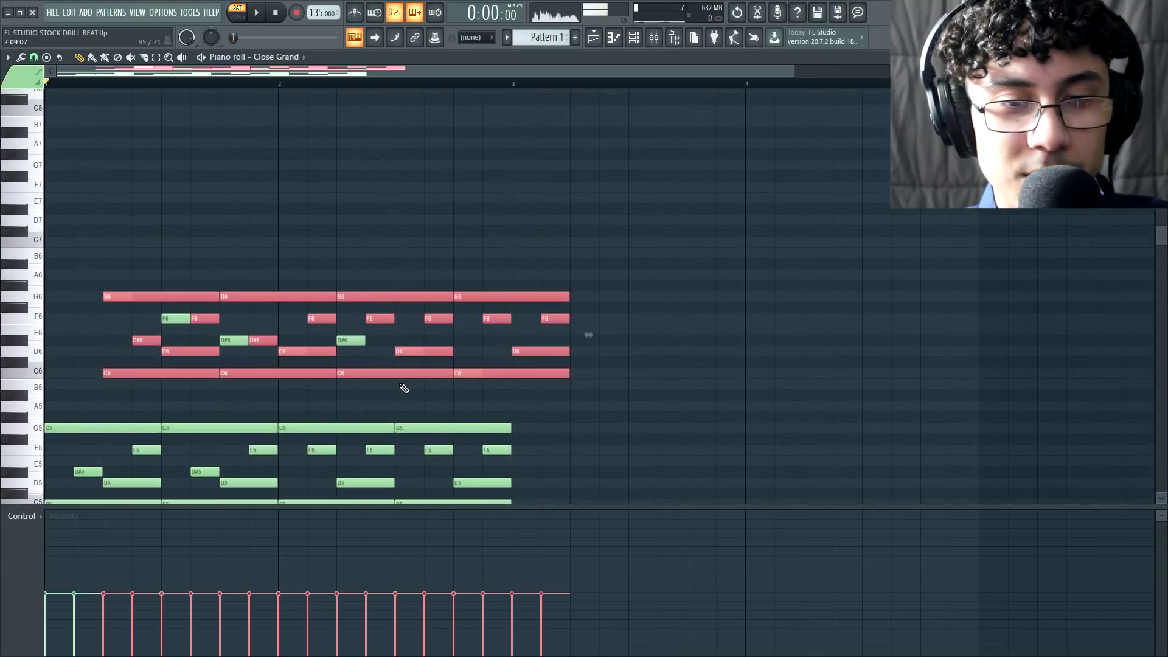
key("ctrl+Up")
key("ctrl+d")
Delete the copied F7 and D7 notes beyond bar 2, trim the last G7 and C7 to the bar's end, and play back.
right_click(745, 180)
left_click_drag(761, 137, 658, 135)
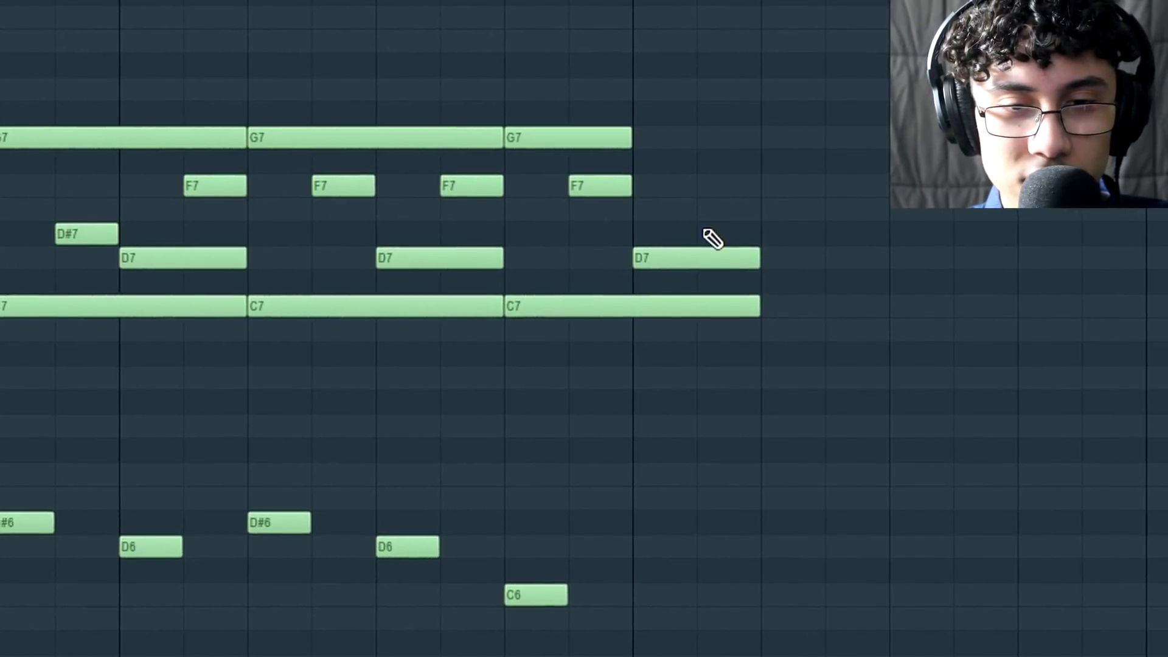
right_click(709, 254)
left_click_drag(757, 302, 639, 304)
scroll(507, 238, "down", 1)
key("space")
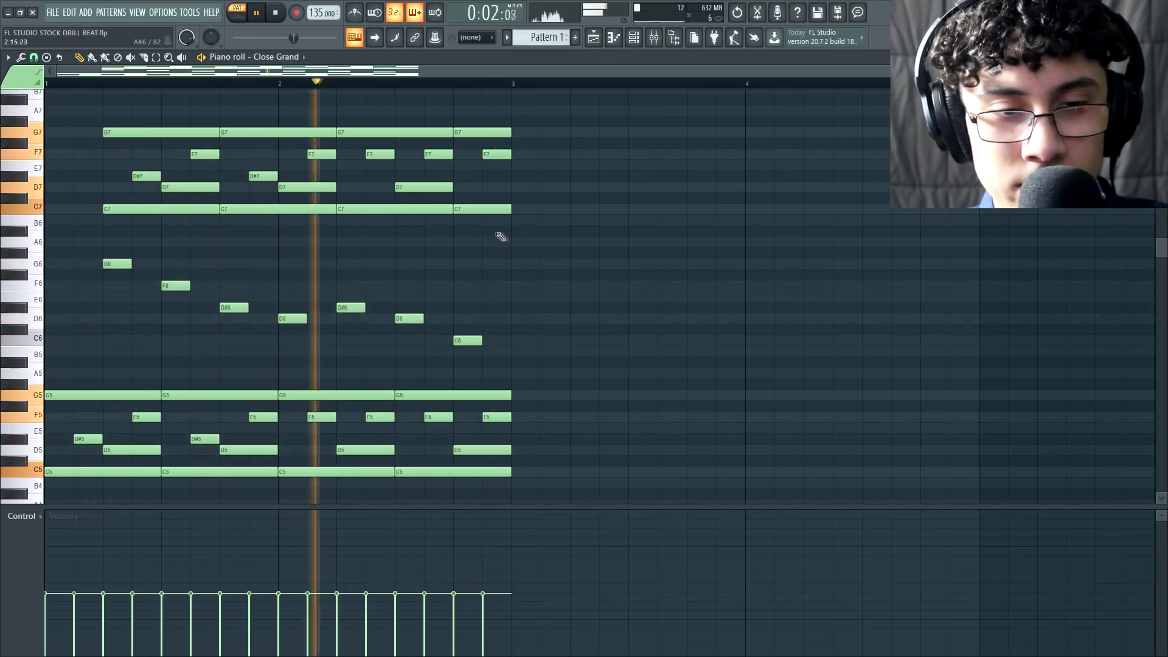
key("space")
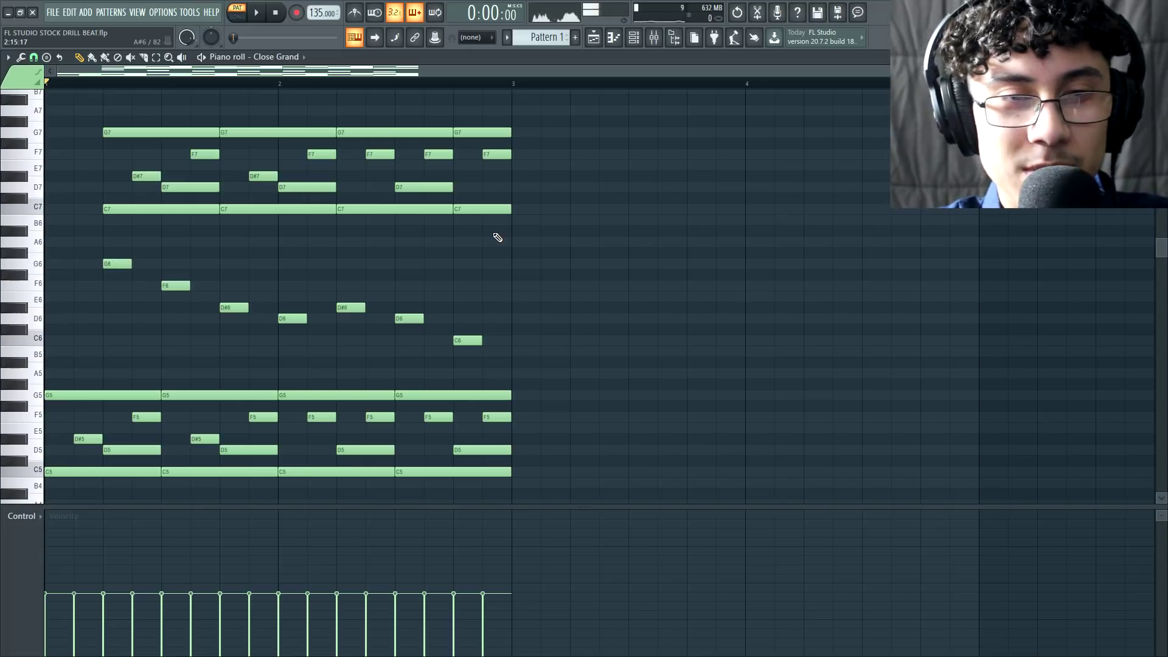
Load Gross Beat in the first effect slot of the Close Grand mixer track with the Momentary preset and 1/2 Speed.
key("F9")
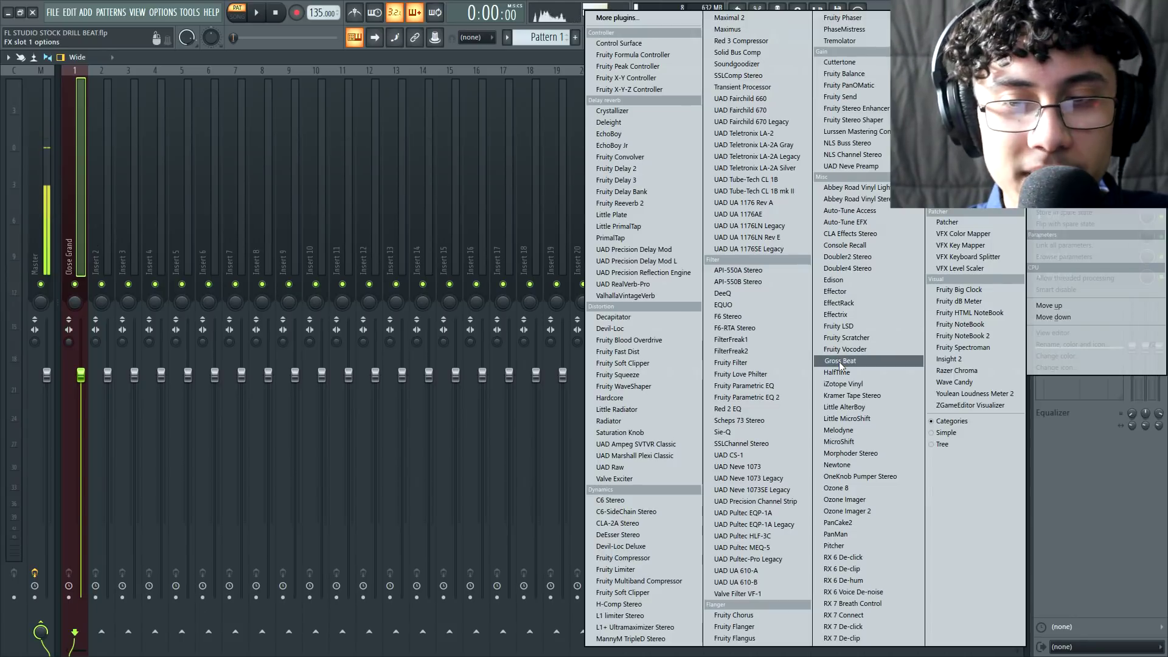
left_click(841, 362)
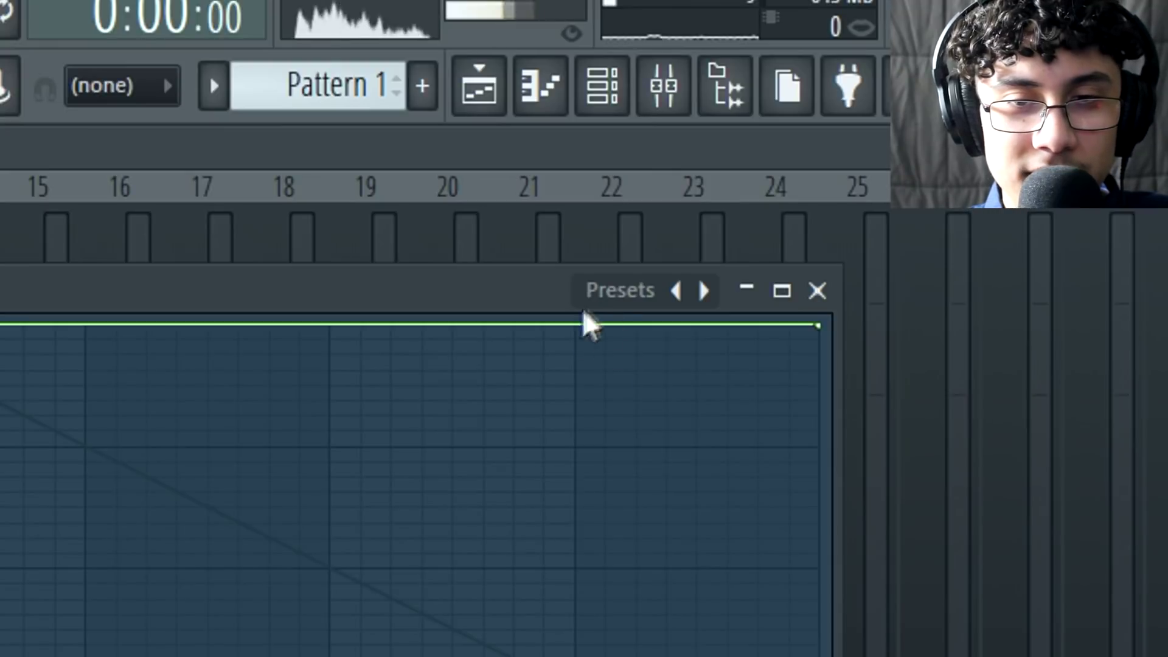
left_click(638, 105)
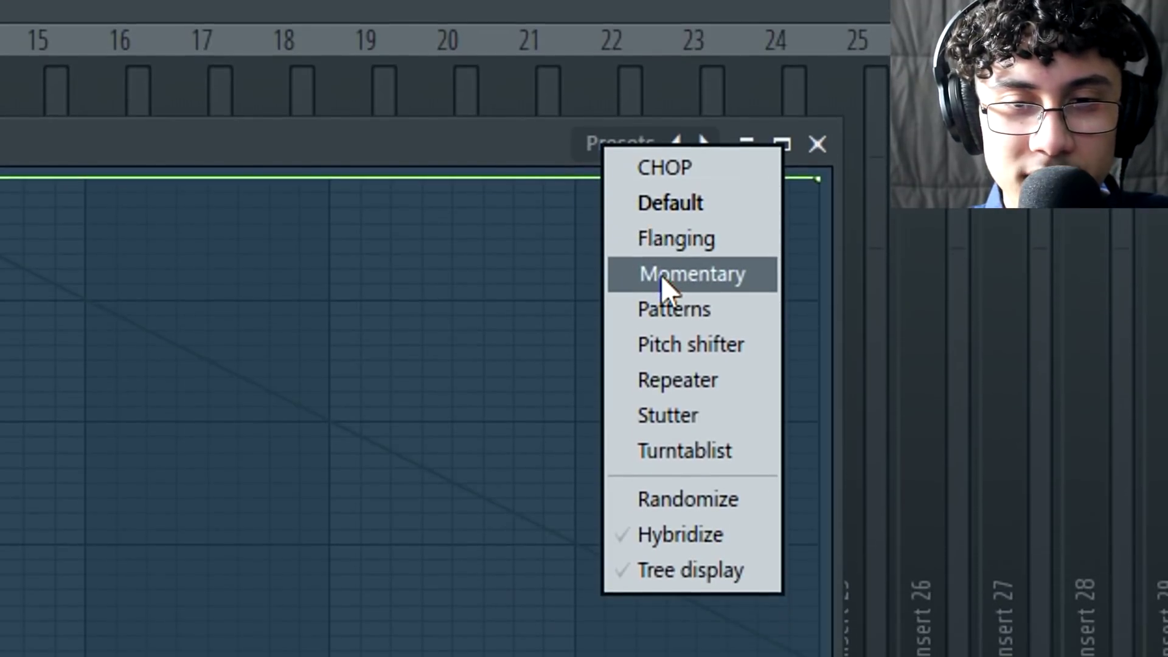
left_click(663, 414)
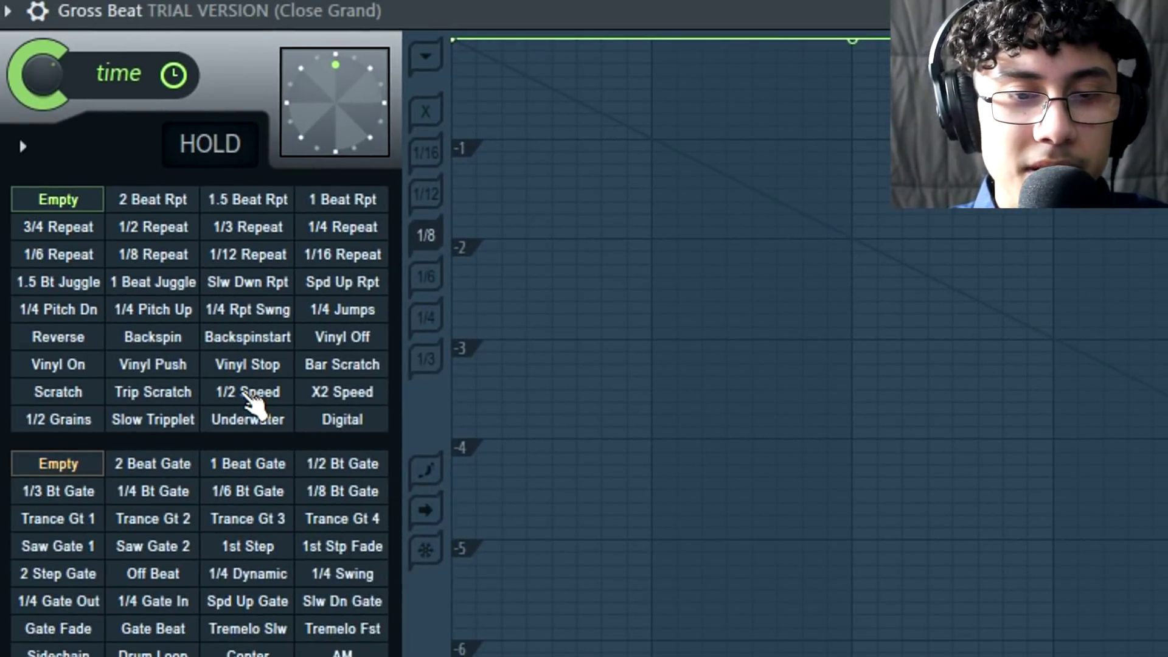
left_click(253, 396)
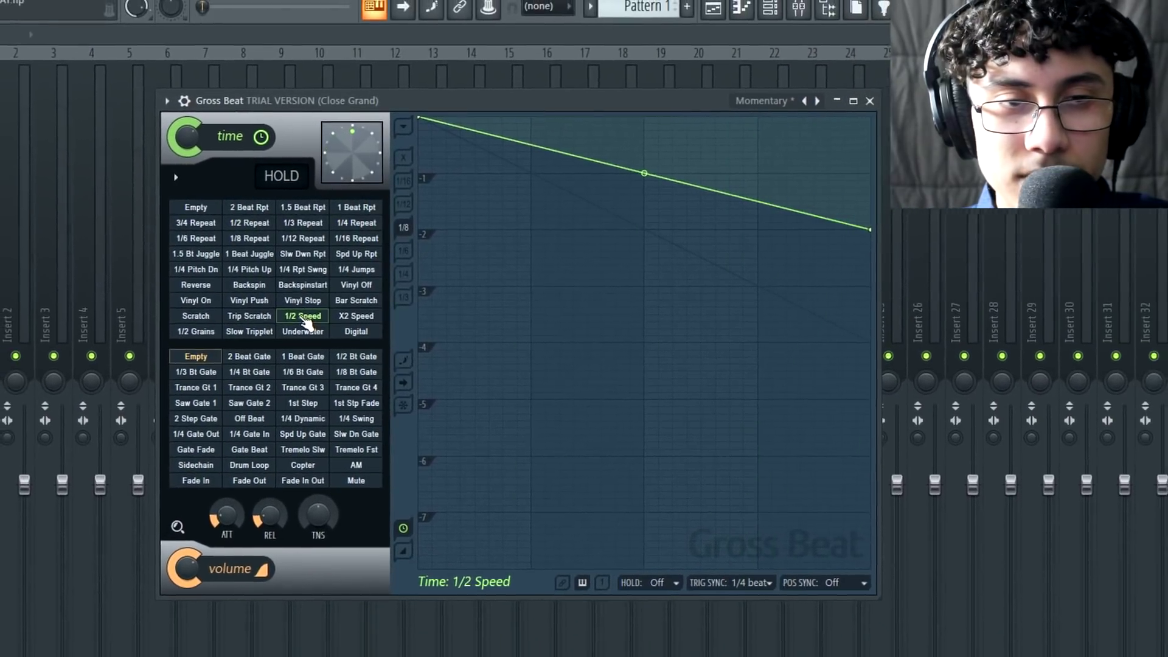
Duplicate all piano notes so the pattern fills eight bars, and play it back.
left_click_drag(89, 115, 619, 554)
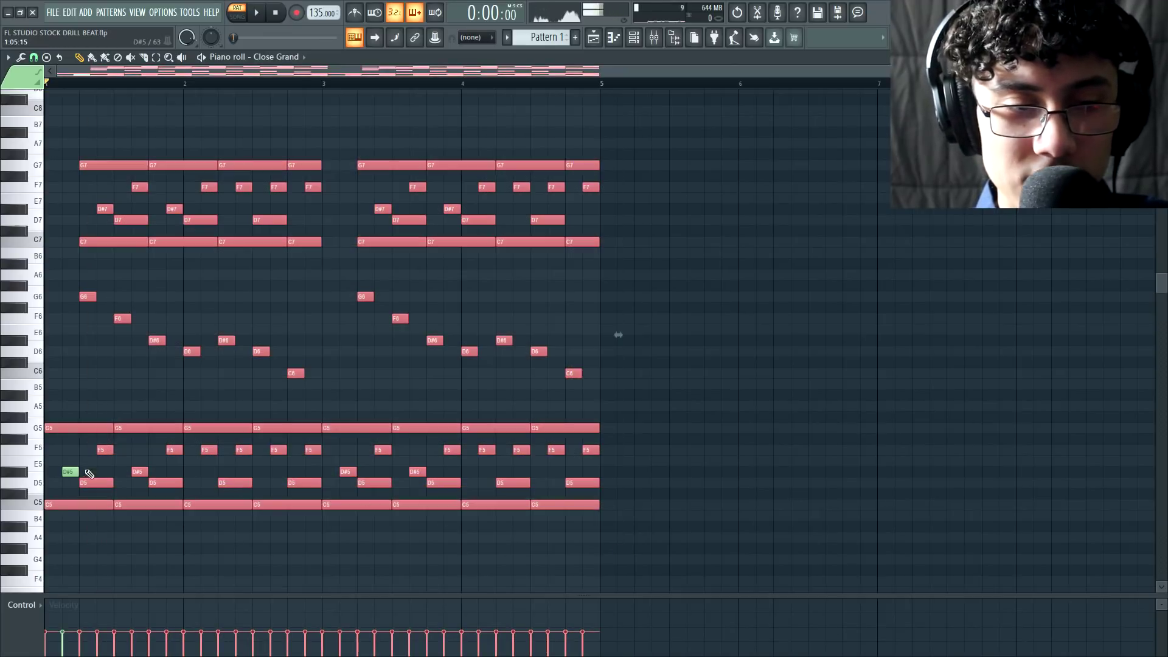
key("ctrl+b")
key("space")
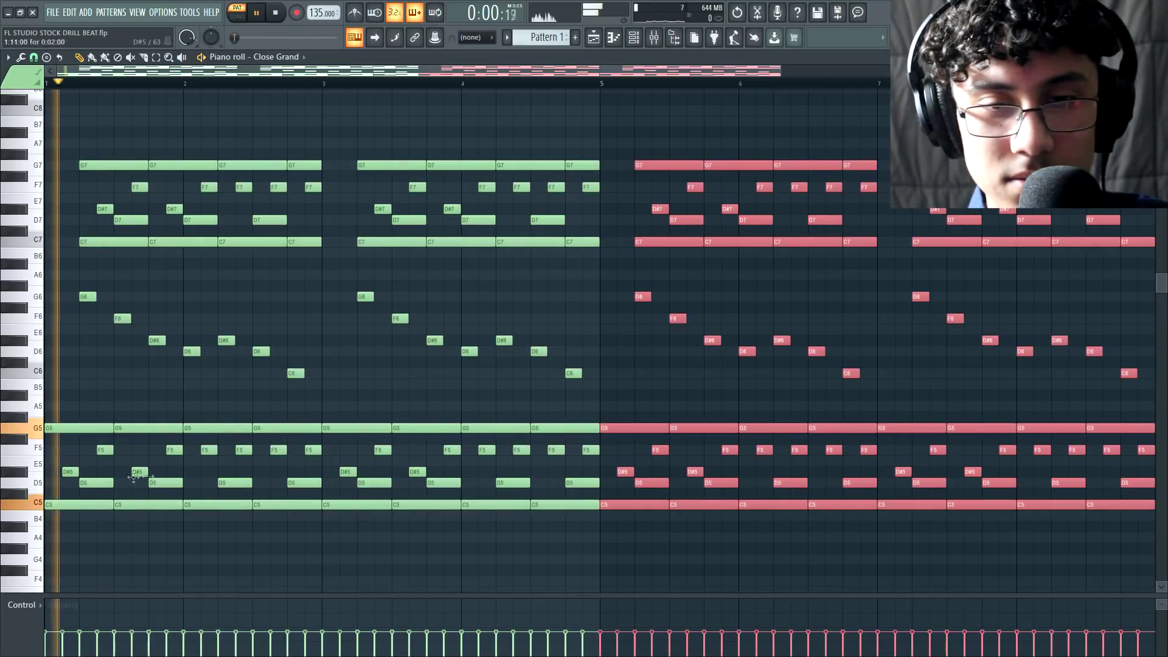
left_click(223, 396, "ctrl")
scroll(223, 397, "down", 2)
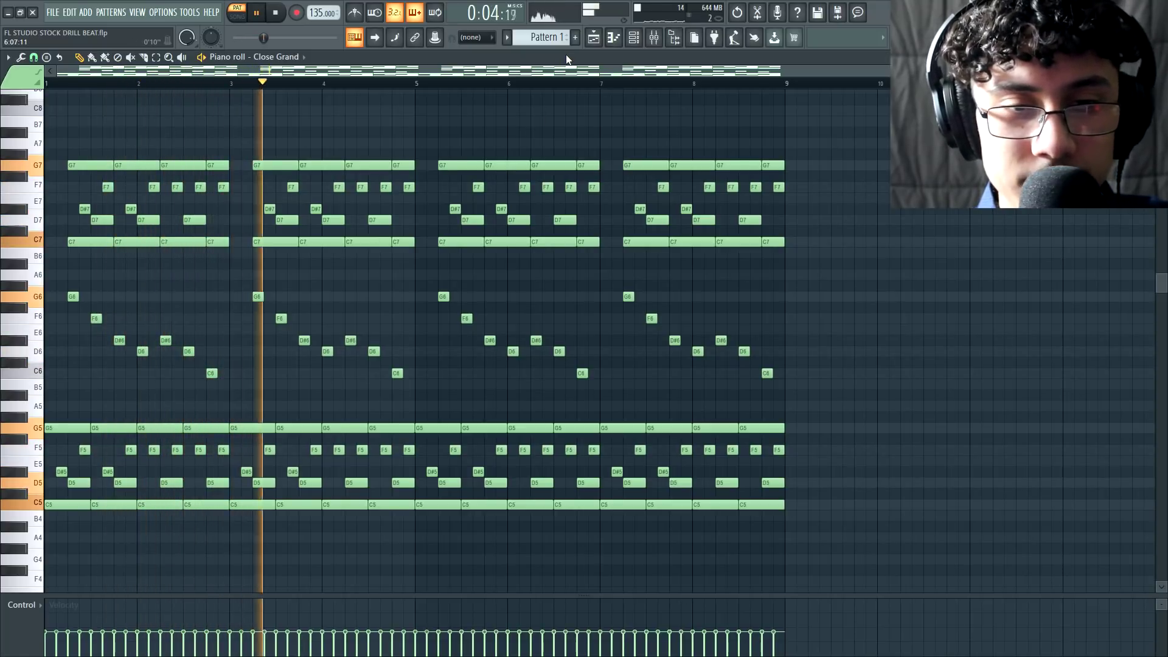
key("space")
Place Pattern 1 at bar 1 of Track 1 in the playlist.
key("F5")
left_click(243, 113)
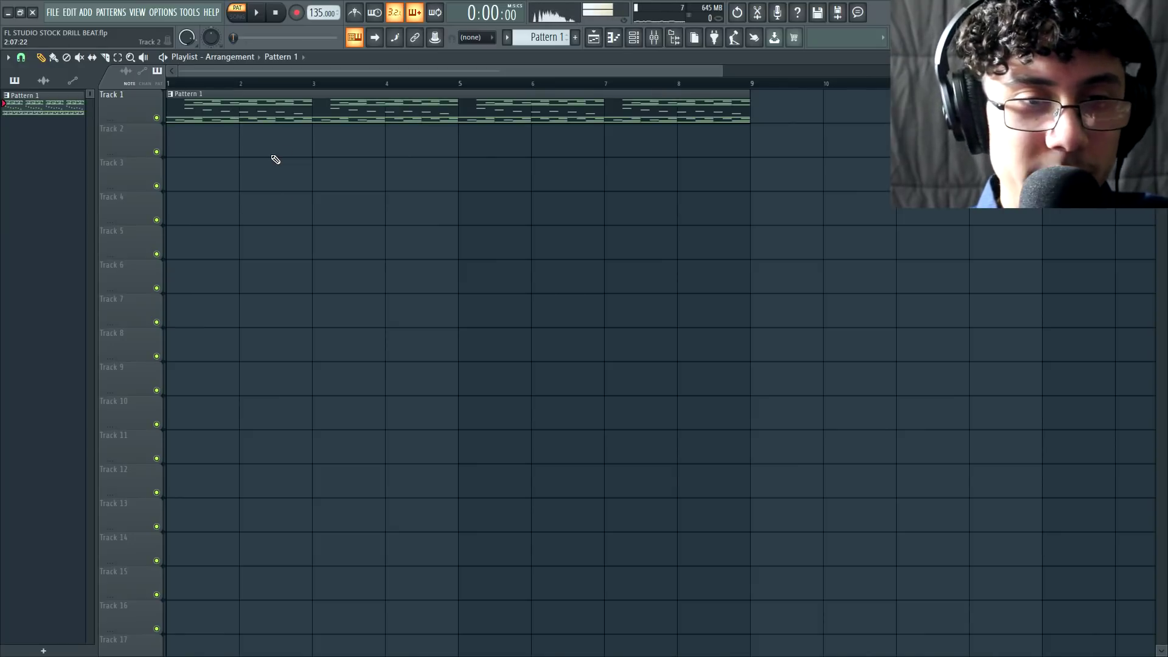
left_click_drag(222, 119, 749, 93)
right_click(754, 94)
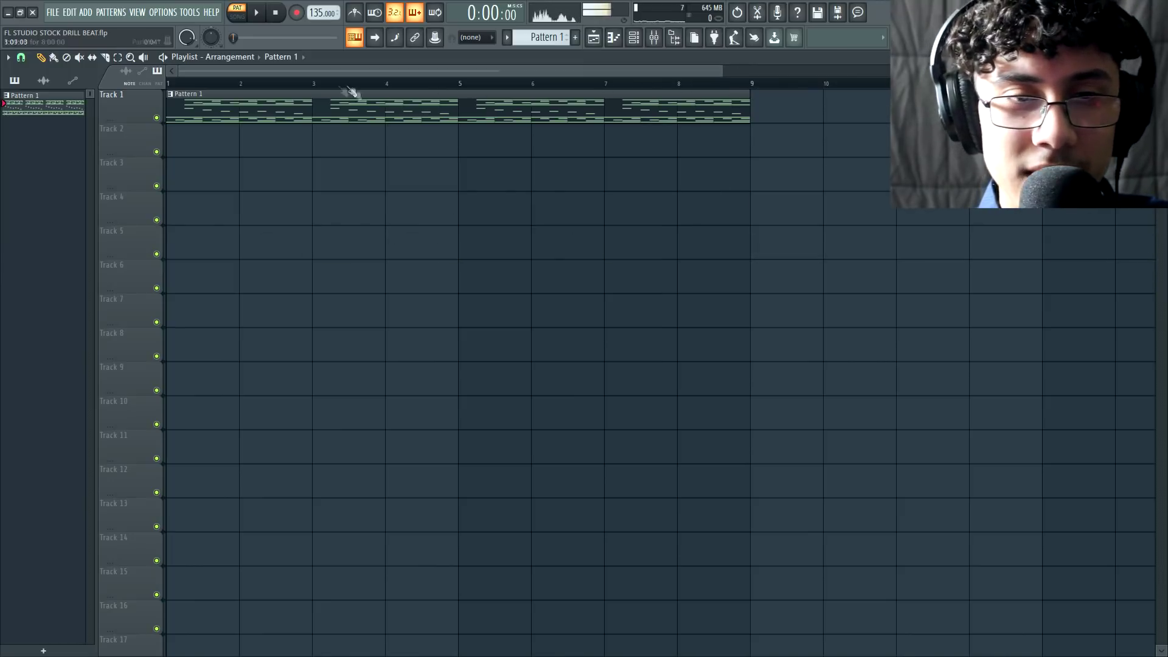
scroll(173, 91, "down", 3)
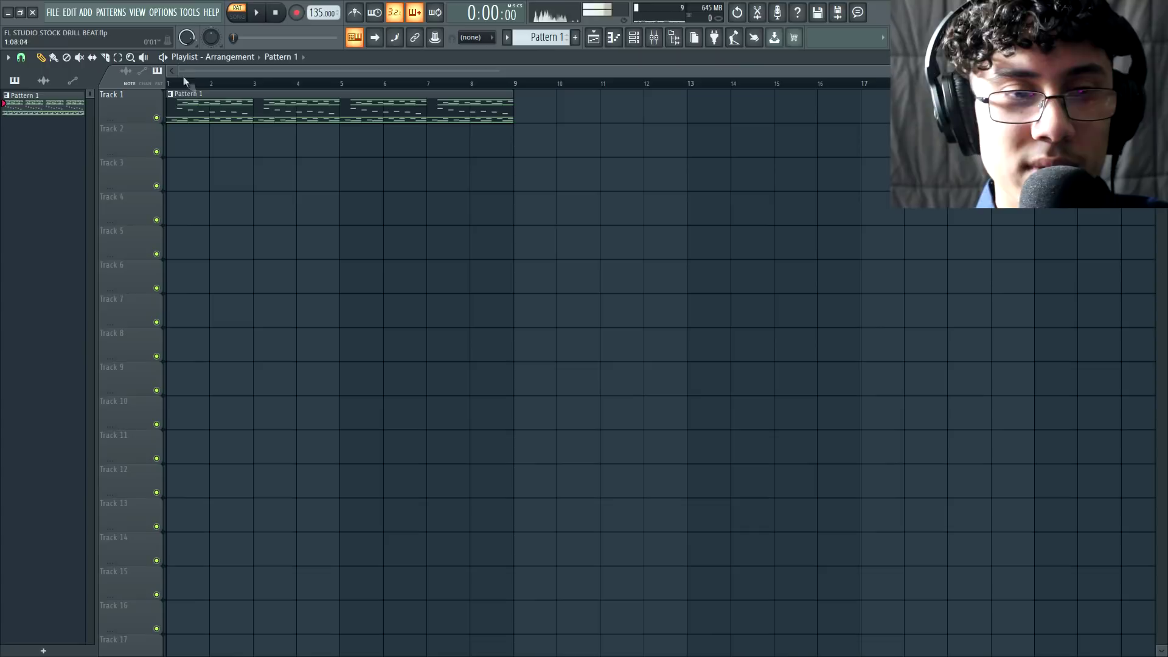
left_click_drag(353, 145, 511, 147)
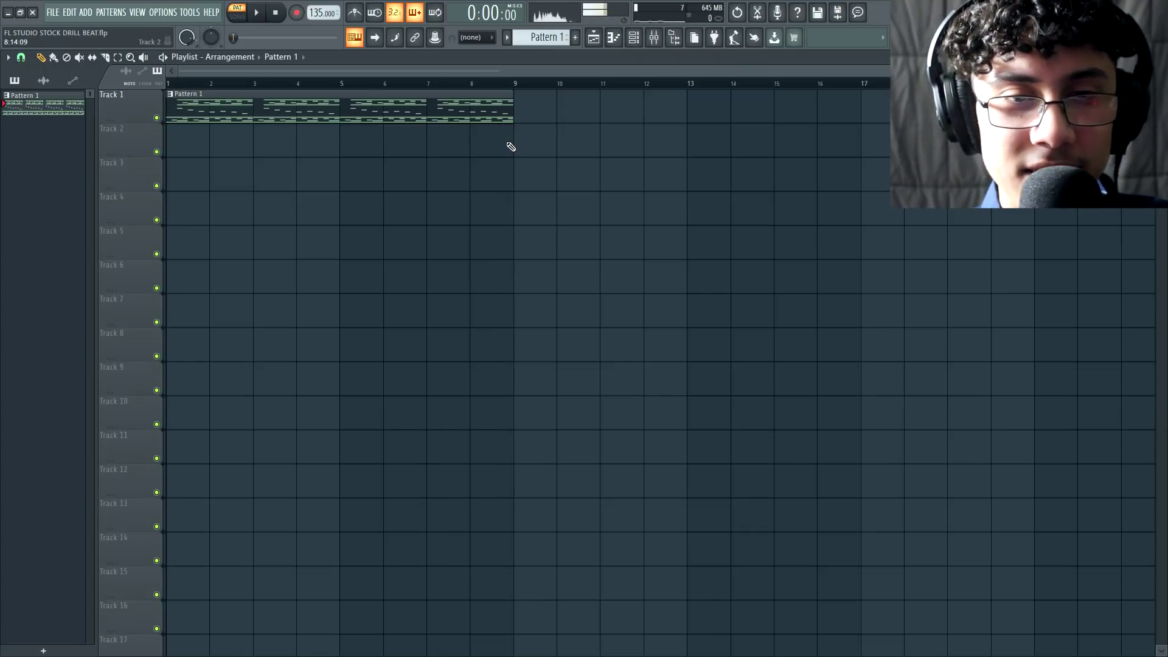
Load a second Gross Beat in effect slot 2 of the Close Grand track, choose its preset and time effect, and start playback.
key("F9")
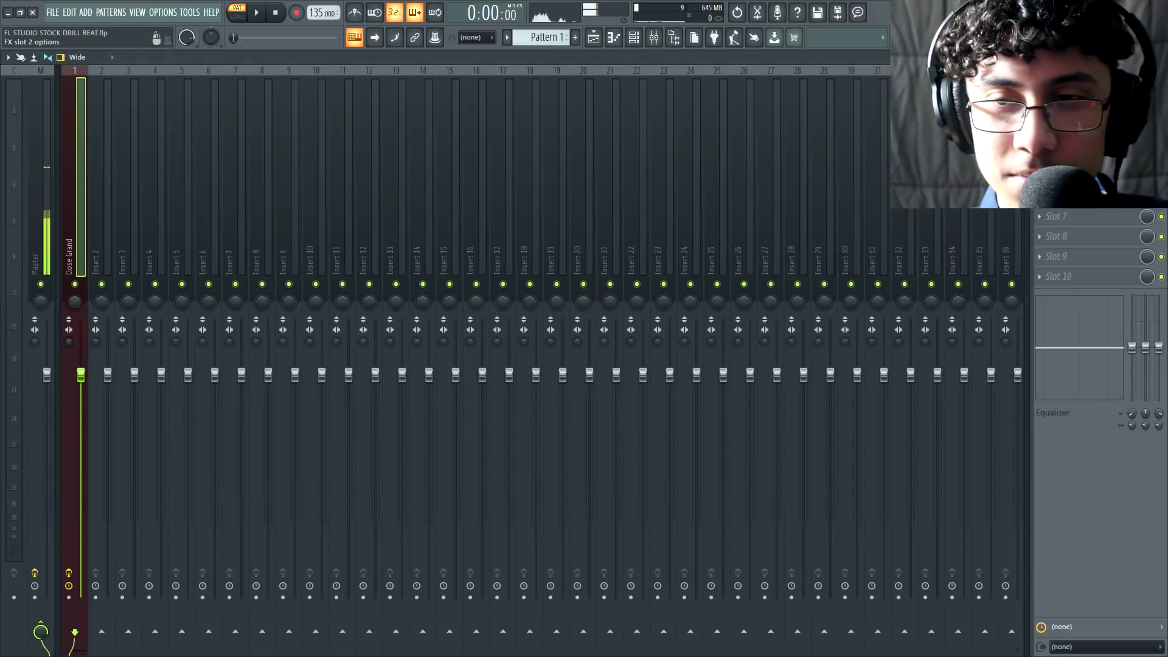
left_click(1040, 116)
mouse_move(1049, 124)
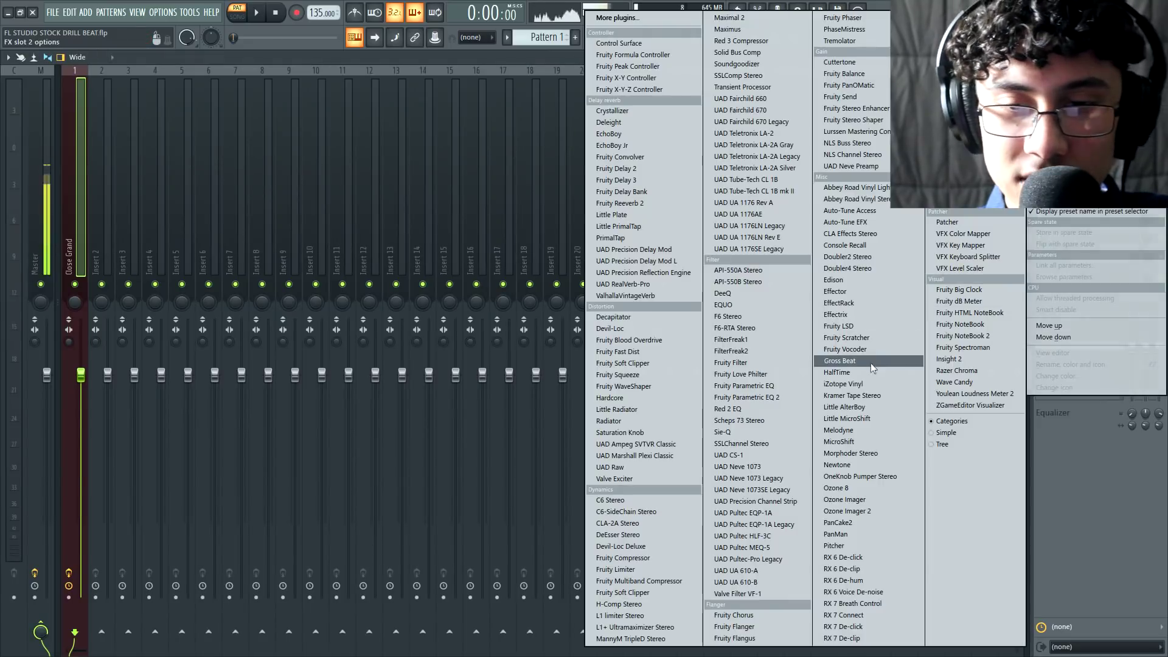
left_click(855, 362)
left_click(730, 139)
left_click(753, 182)
left_click(412, 291)
left_click(683, 115)
key("space")
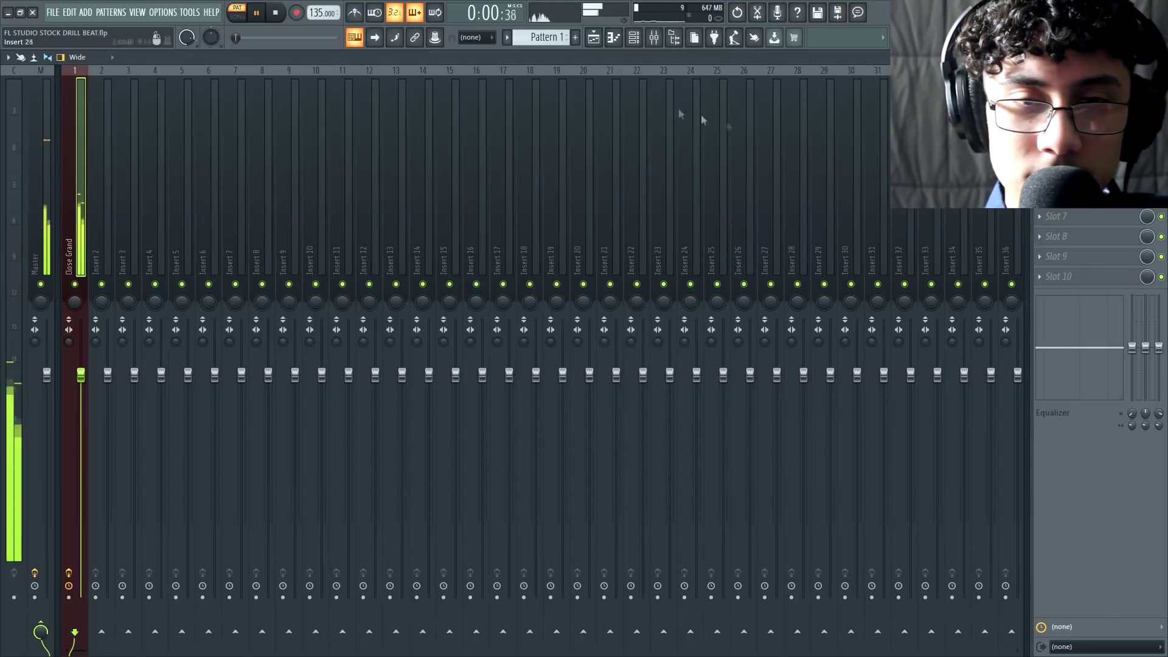
Raise all Pattern 1 notes in bars 5 to 8 by one octave.
left_click(593, 37)
key("space")
double_click(380, 106)
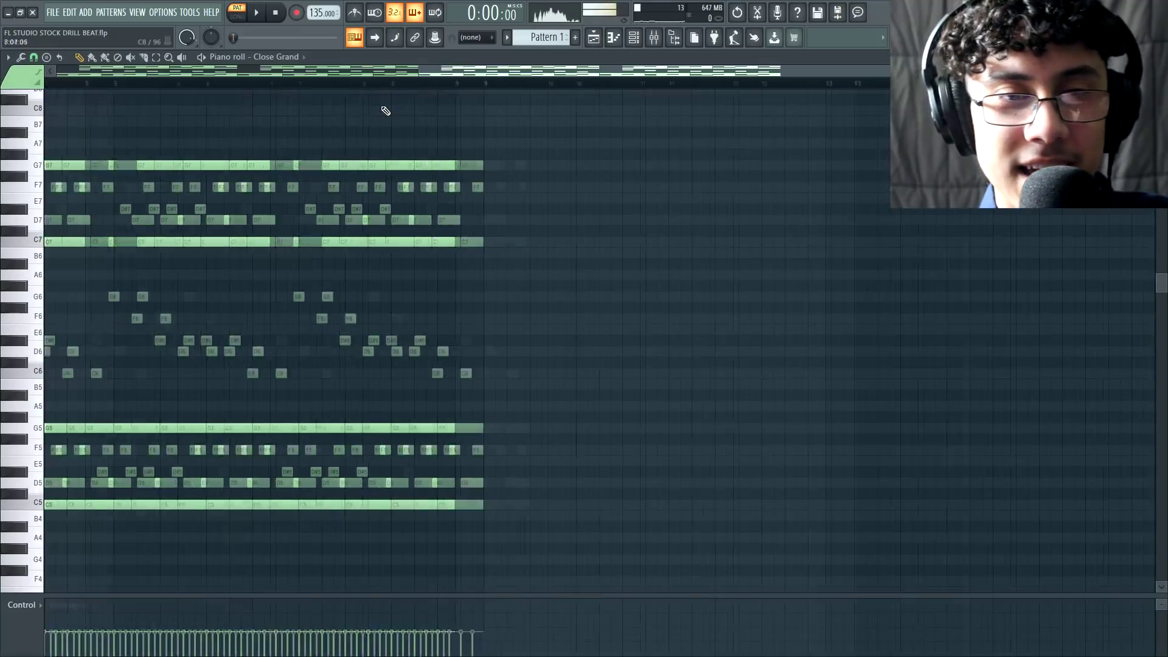
left_click_drag(493, 81, 365, 86)
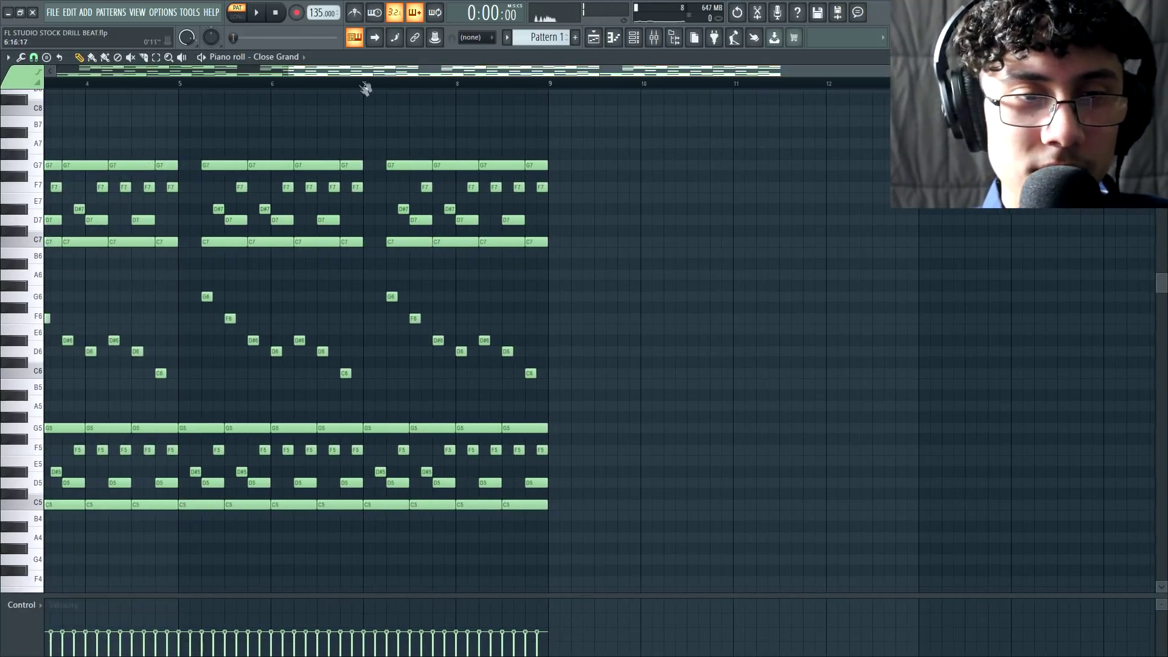
left_click_drag(188, 140, 576, 508)
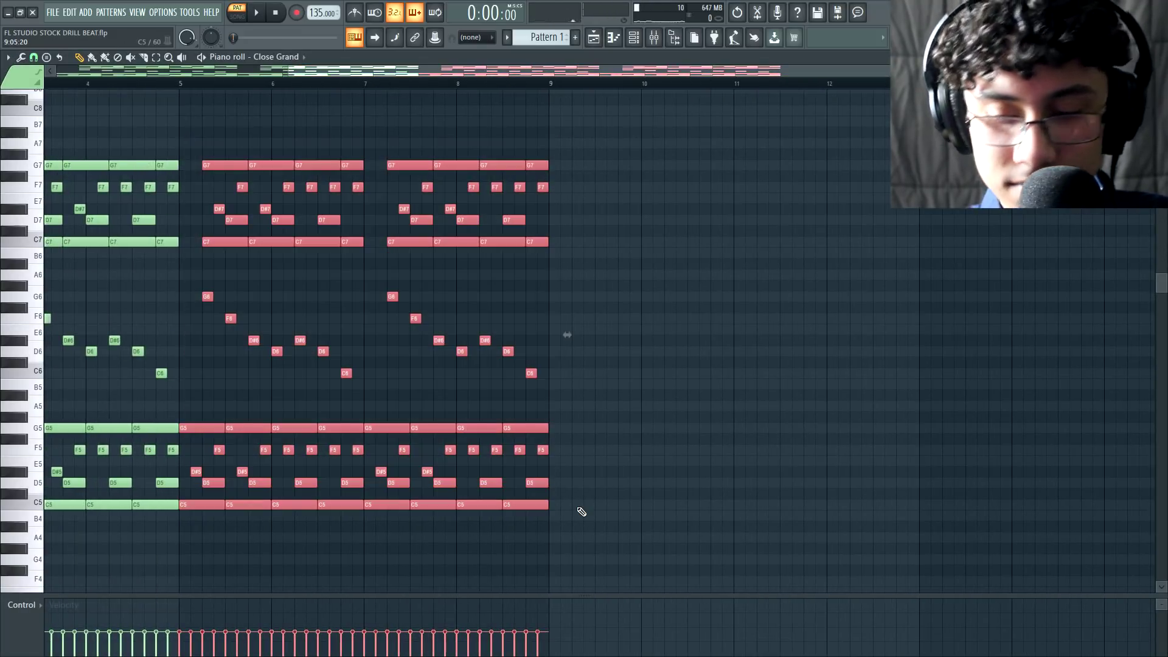
key("ctrl+Up")
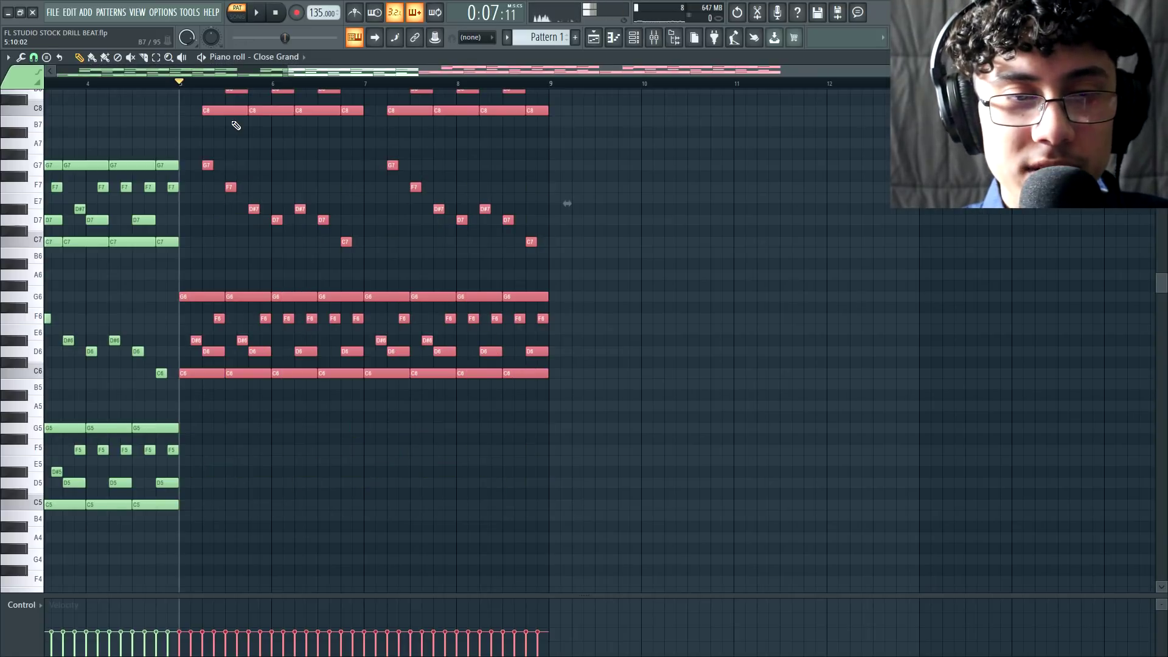
Play the piano pattern from bar 5 to check the raised section, and deselect the notes.
key("space")
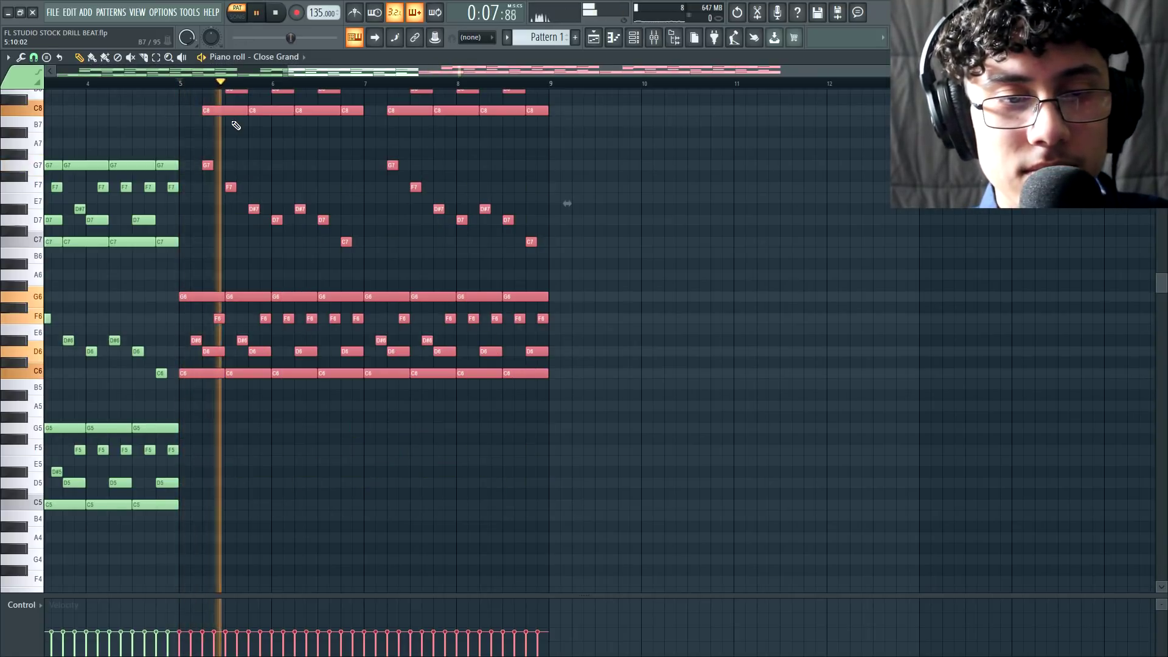
scroll(289, 160, "left", 4)
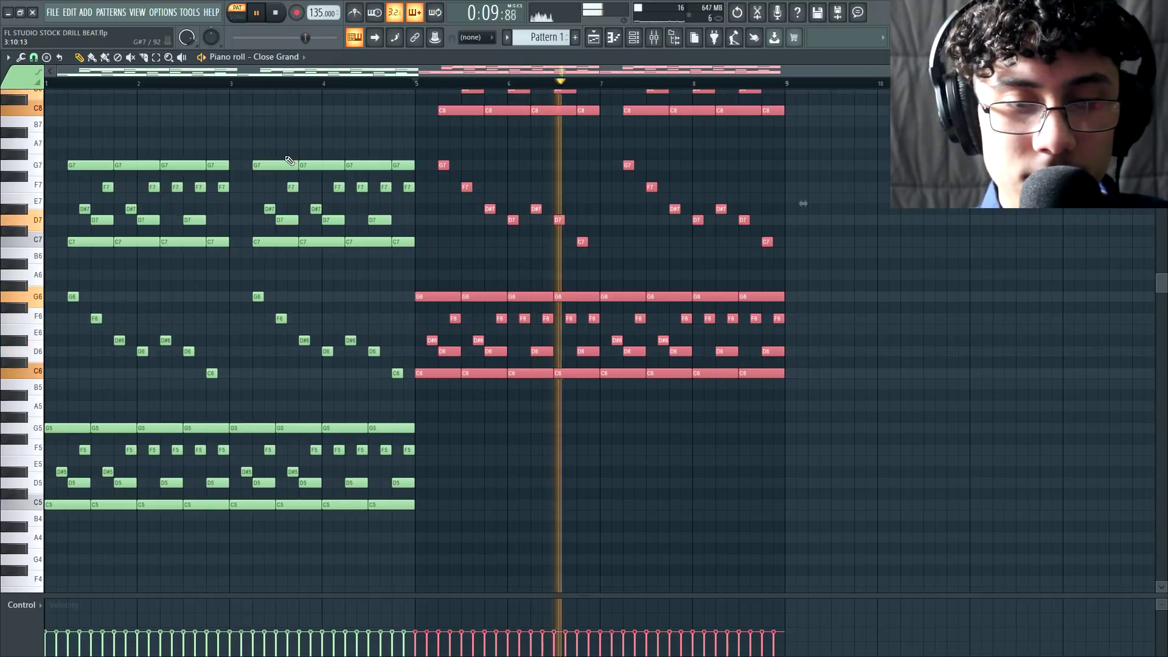
key("ctrl+d")
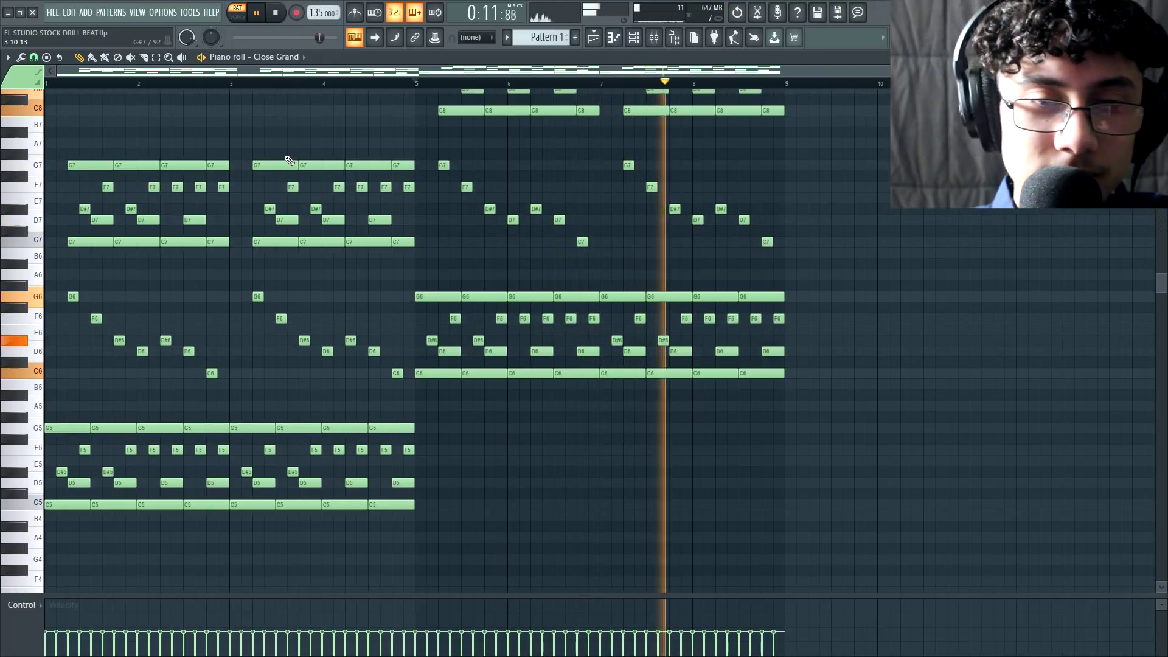
key("space")
left_click(612, 37)
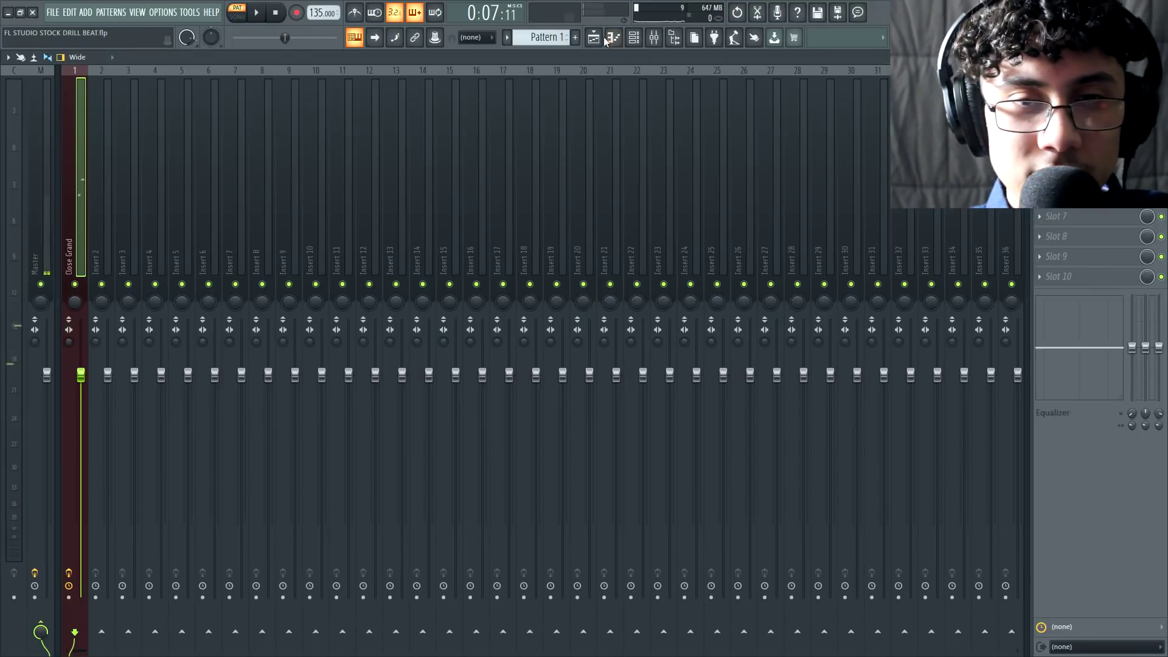
Create an automation clip for the enable switch of the second Gross Beat on the Close Grand track and show it in the playlist.
left_click(596, 38)
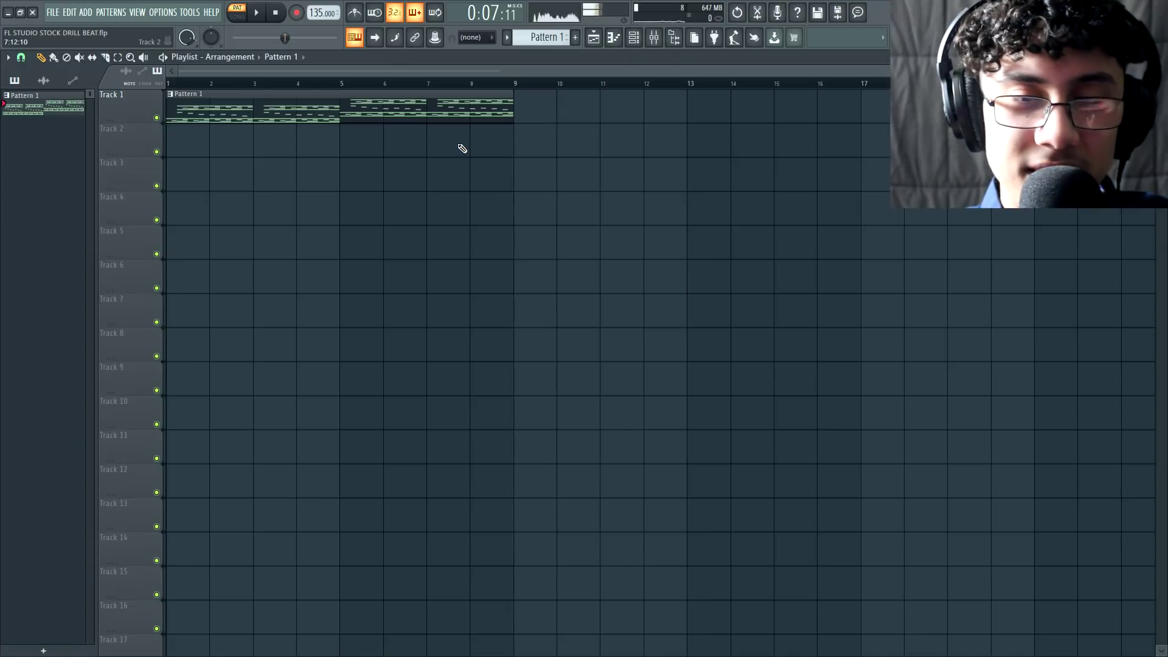
key("F9")
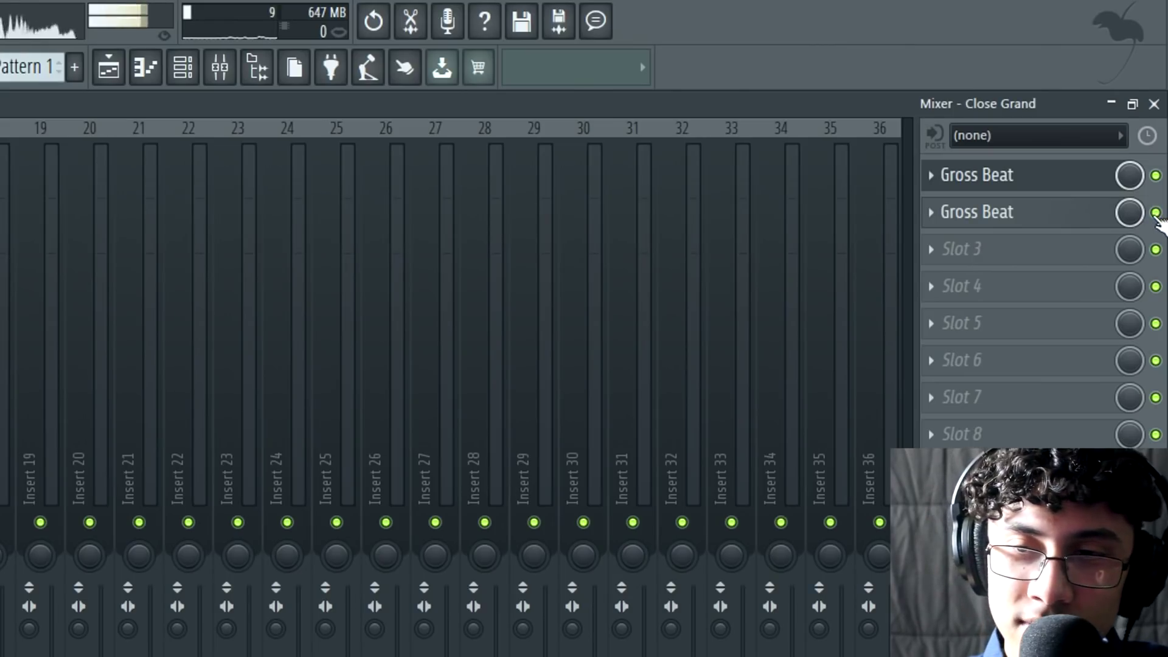
right_click(1156, 213)
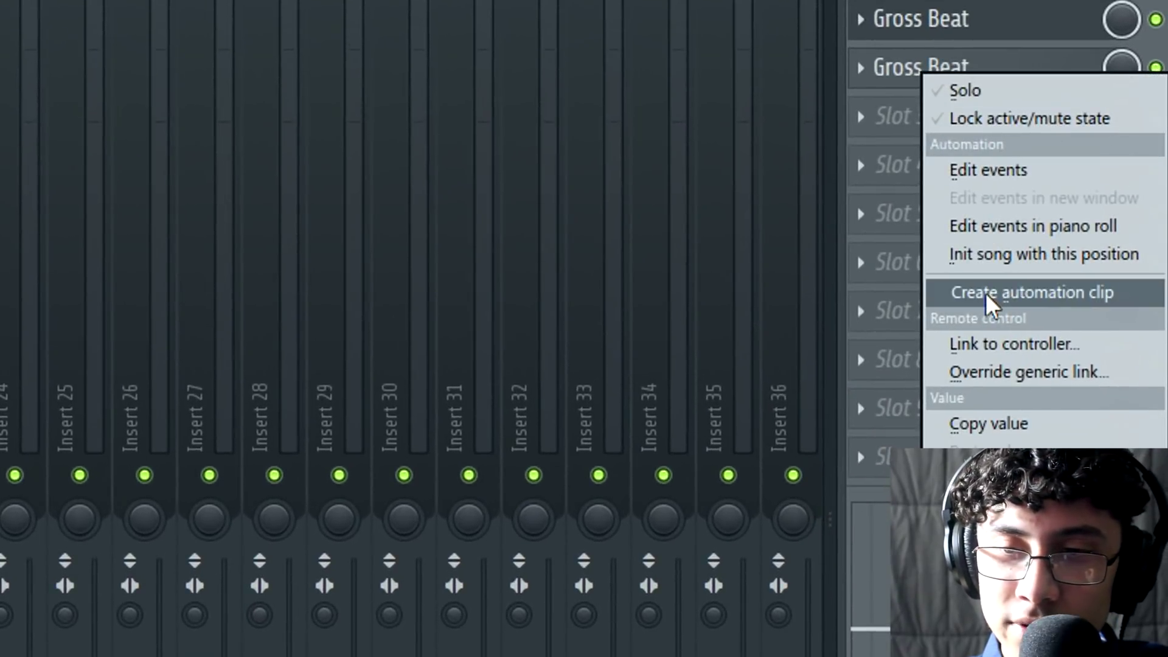
left_click(989, 294)
left_click(595, 39)
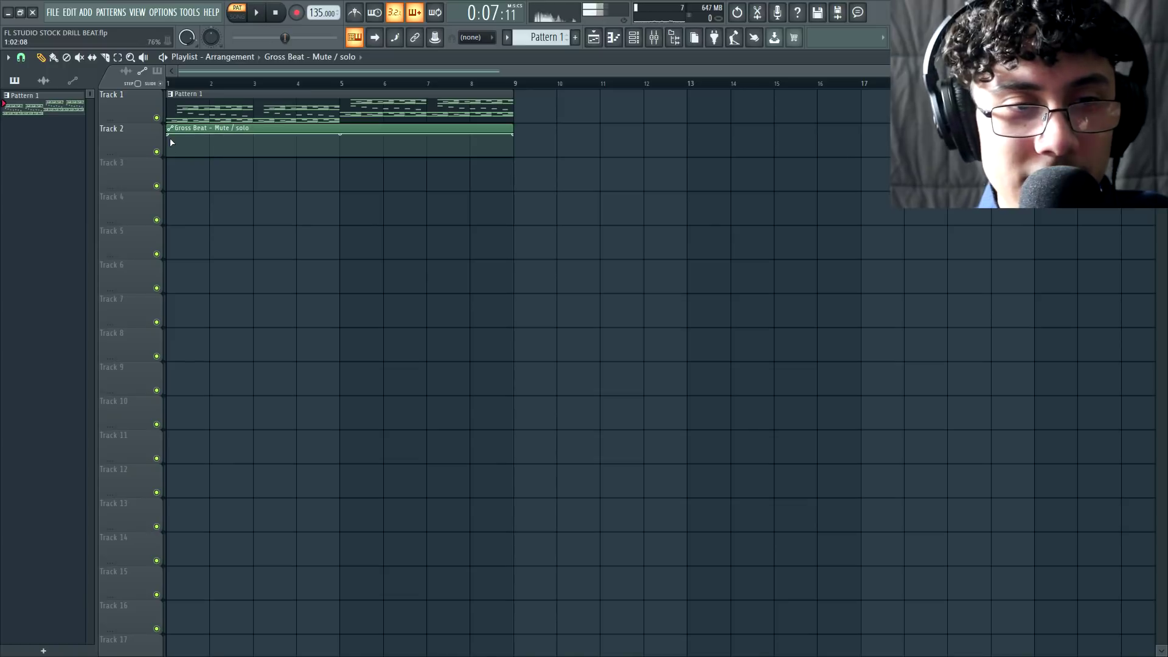
Shape the Gross Beat mute automation to stay off in bars 1 to 4 and switch on abruptly at bar 5.
left_click_drag(170, 134, 167, 156)
right_click(311, 145)
left_click_drag(311, 145, 334, 171)
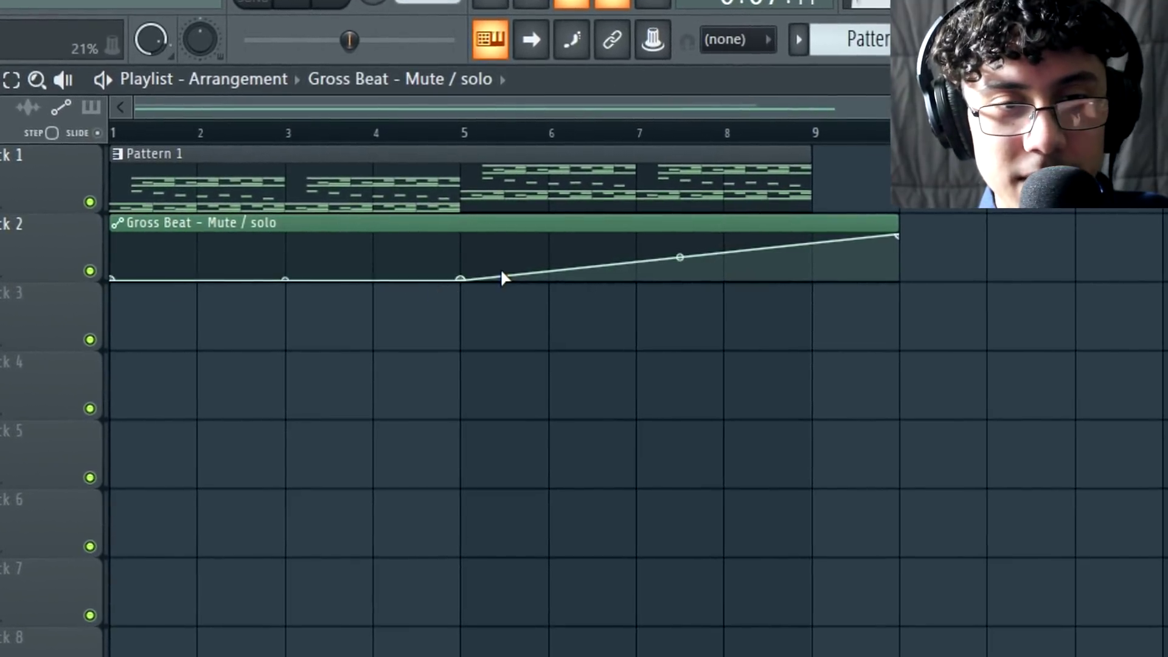
right_click(539, 252)
left_click_drag(539, 252, 468, 231)
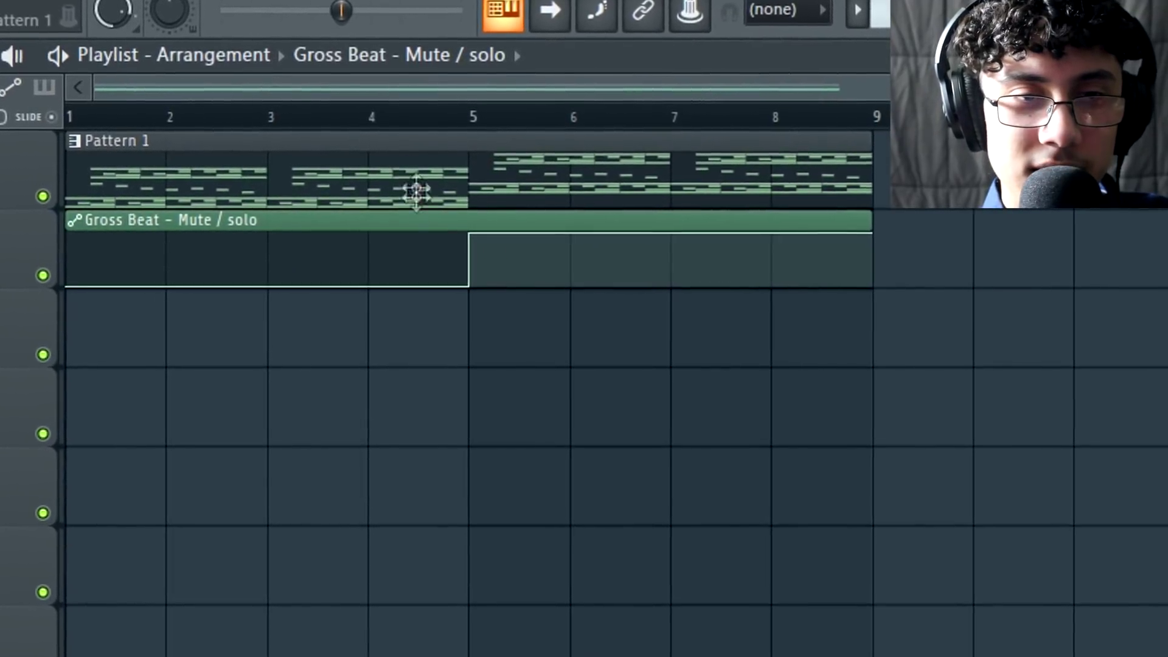
Play the arrangement to check the Gross Beat automation against the piano, and stop playback.
left_click(257, 86)
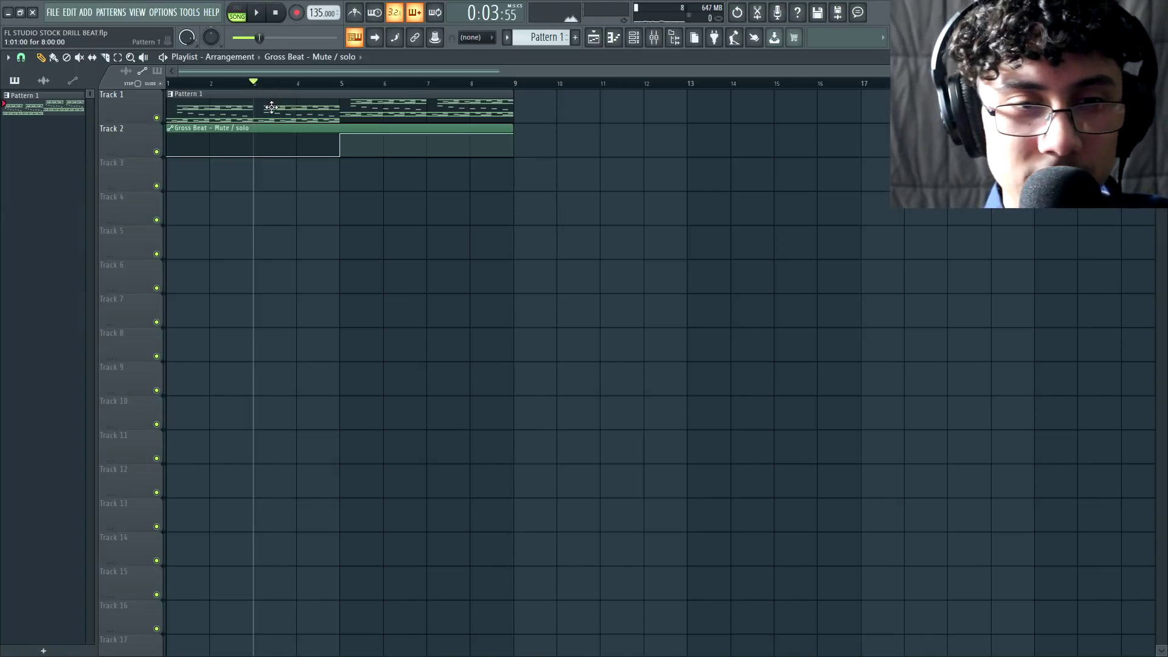
key("space")
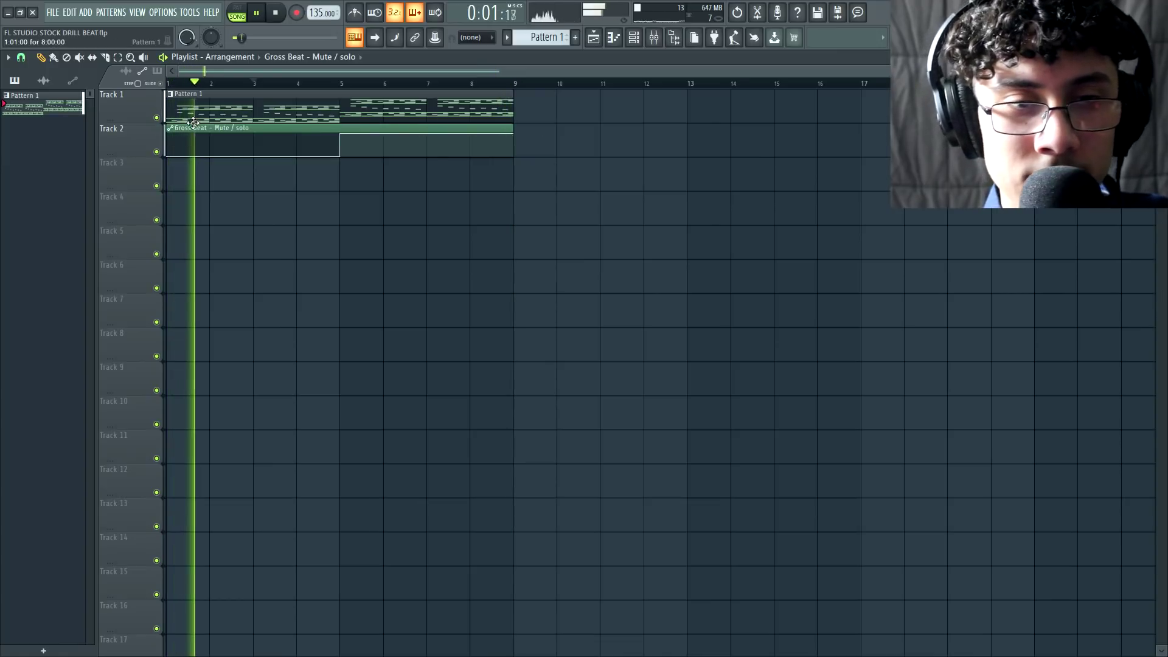
key("space")
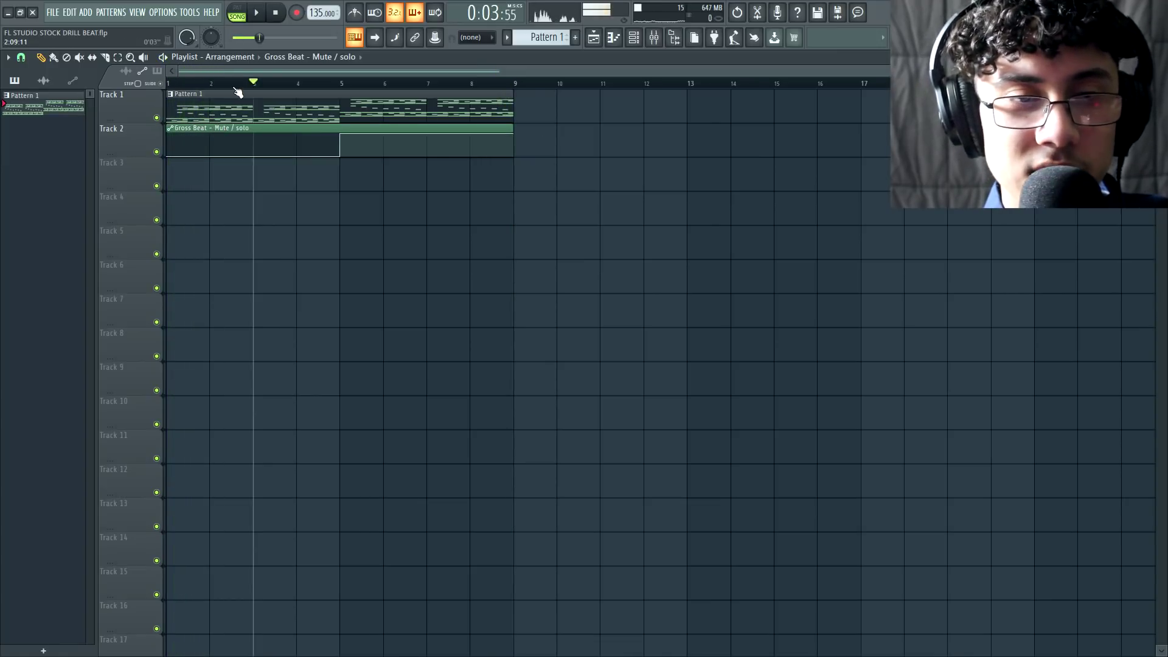
left_click(275, 14)
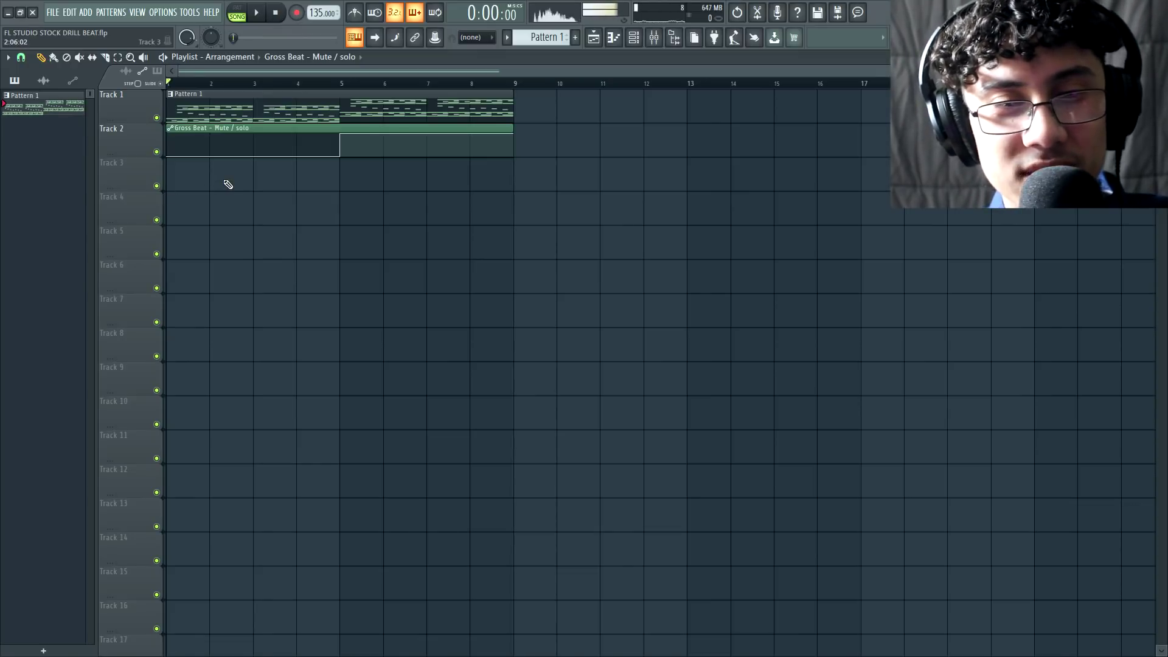
Switch the piano roll to the 808 channel and draw a one-bar C5 note at the start of bar 1.
key("F7")
left_click_drag(389, 70, 320, 72)
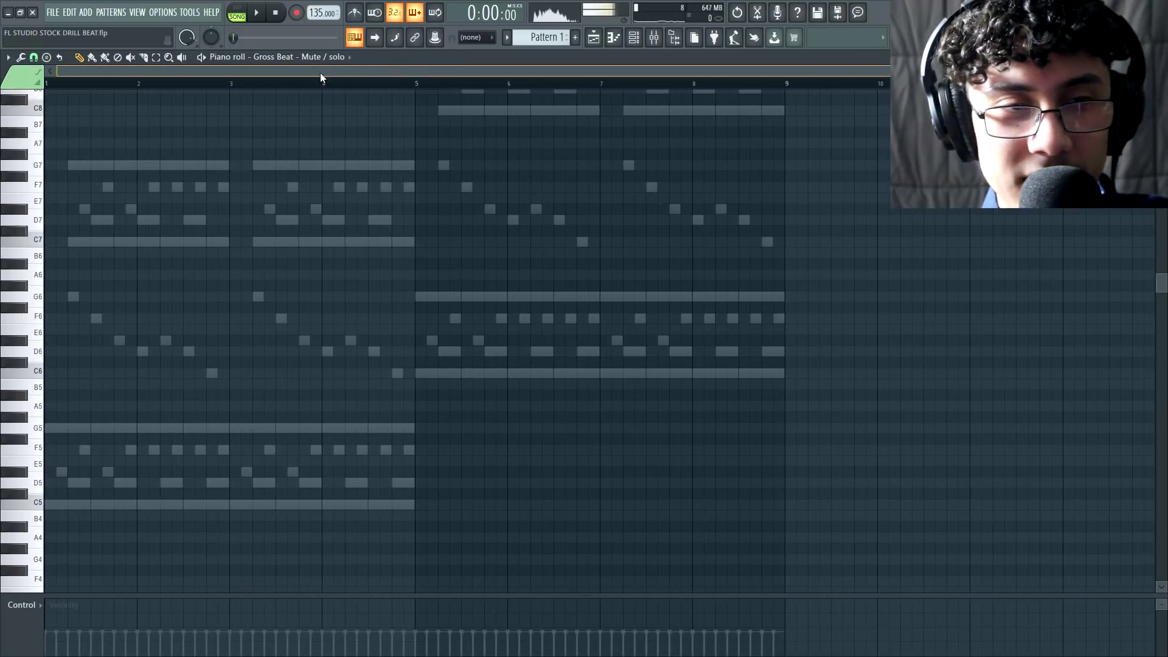
left_click(328, 58)
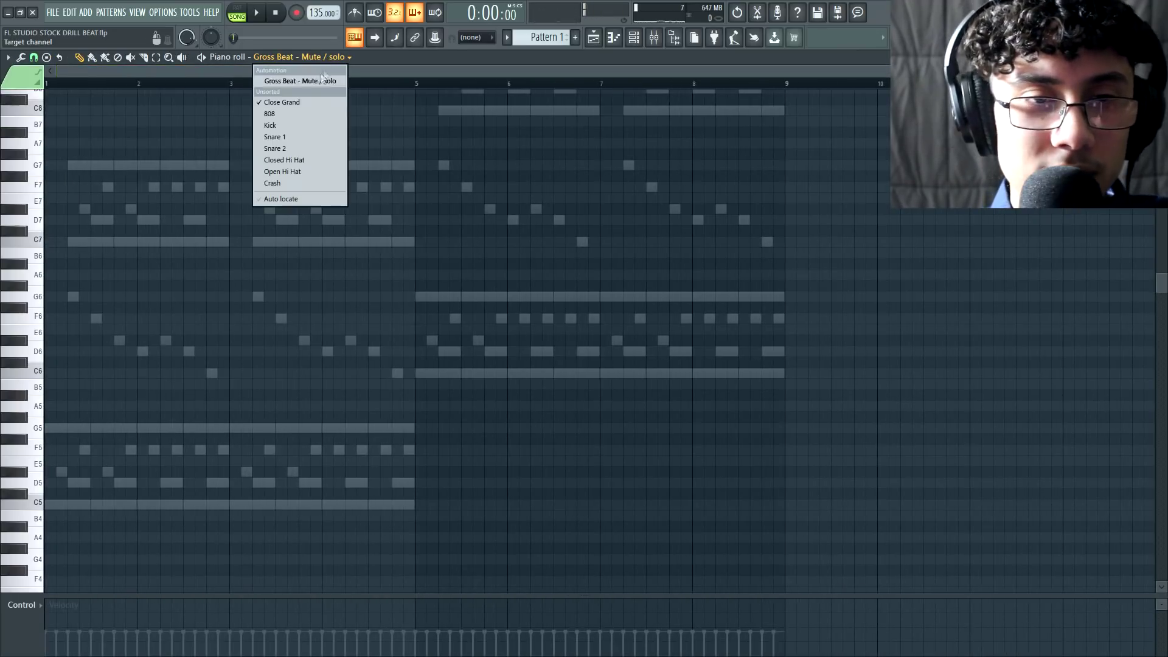
left_click(288, 113)
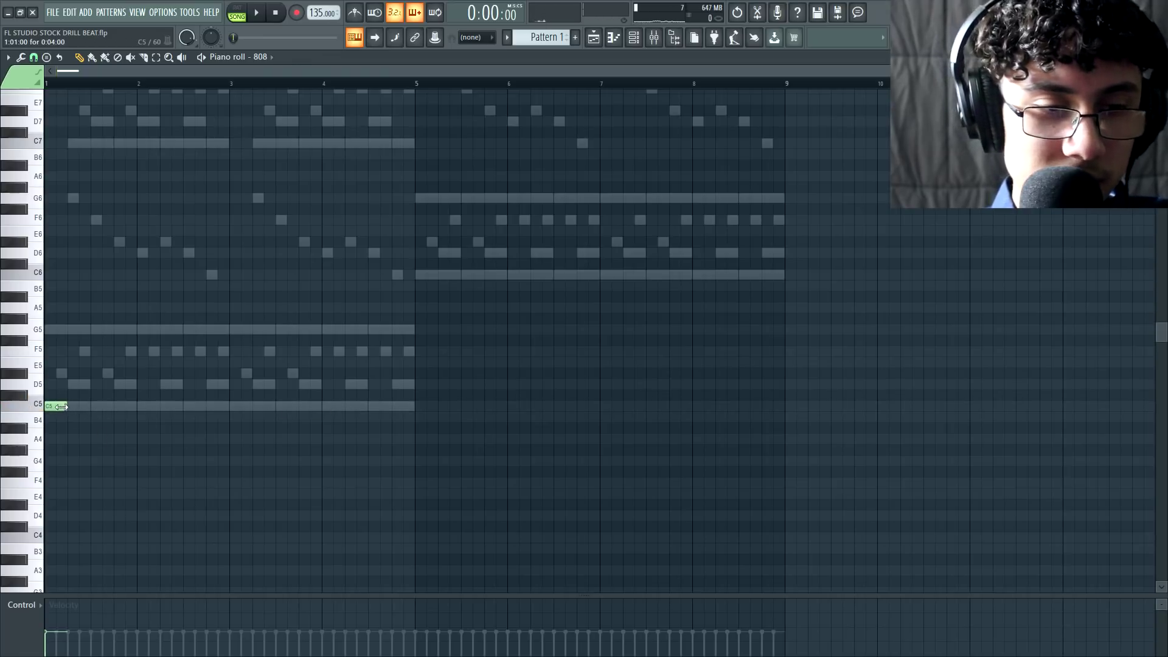
left_click_drag(61, 406, 232, 409)
Add two half-bar C5 notes to the 808 at 2:09 and at the start of bar 3 during playback.
key("space")
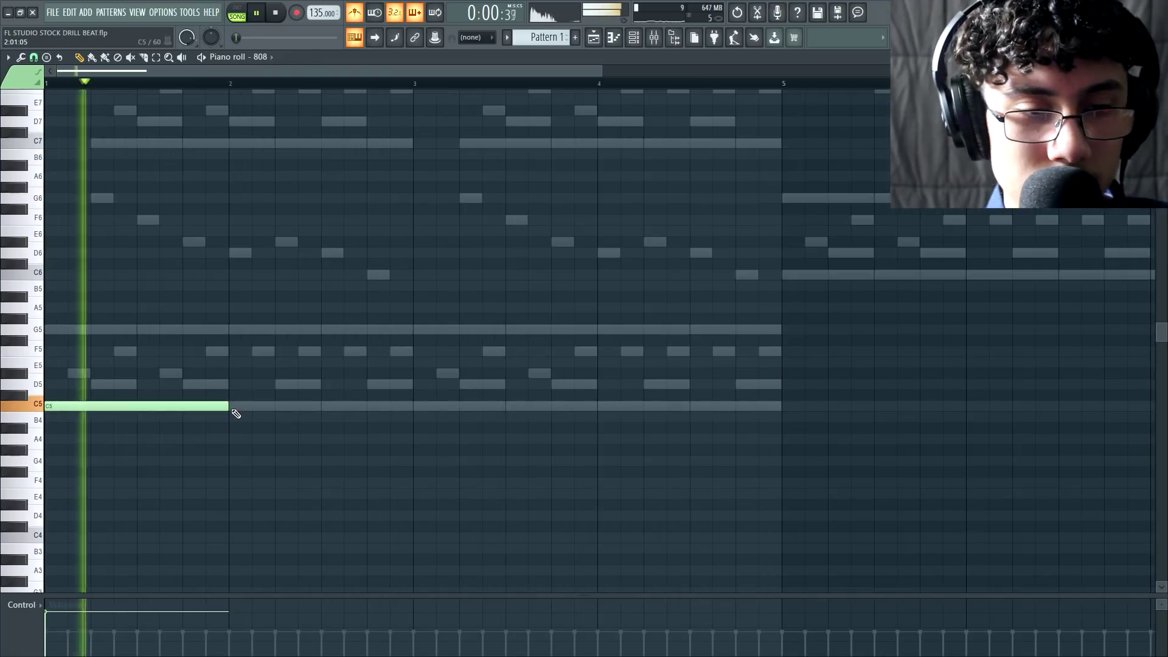
left_click(326, 407)
left_click_drag(505, 407, 413, 407)
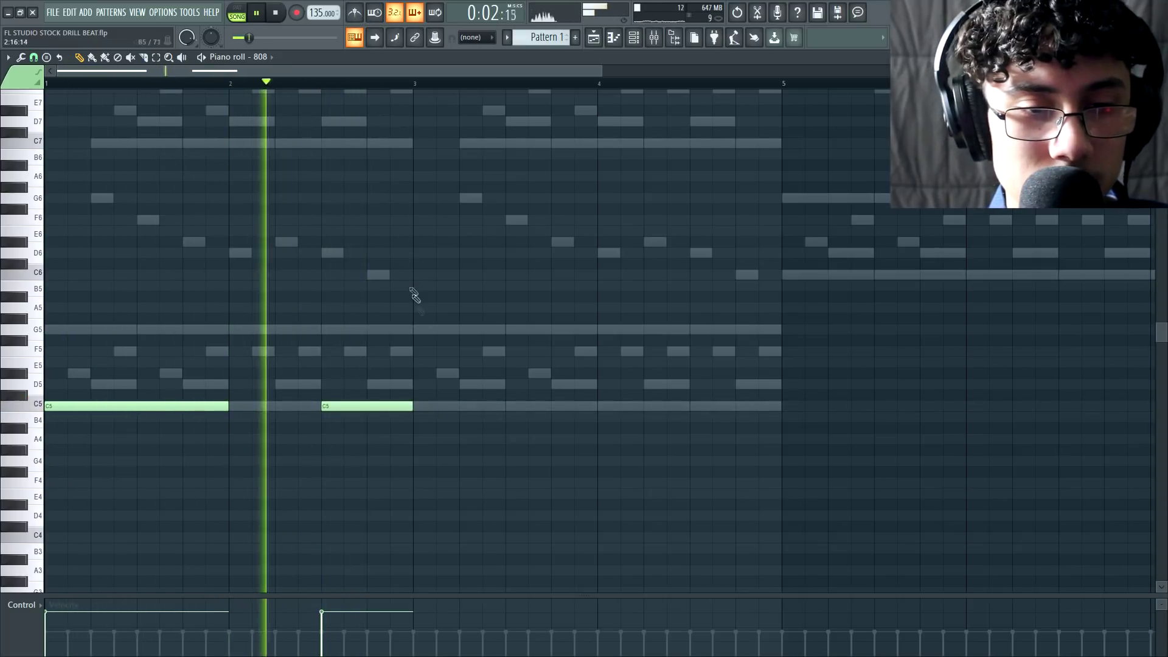
left_click(420, 408)
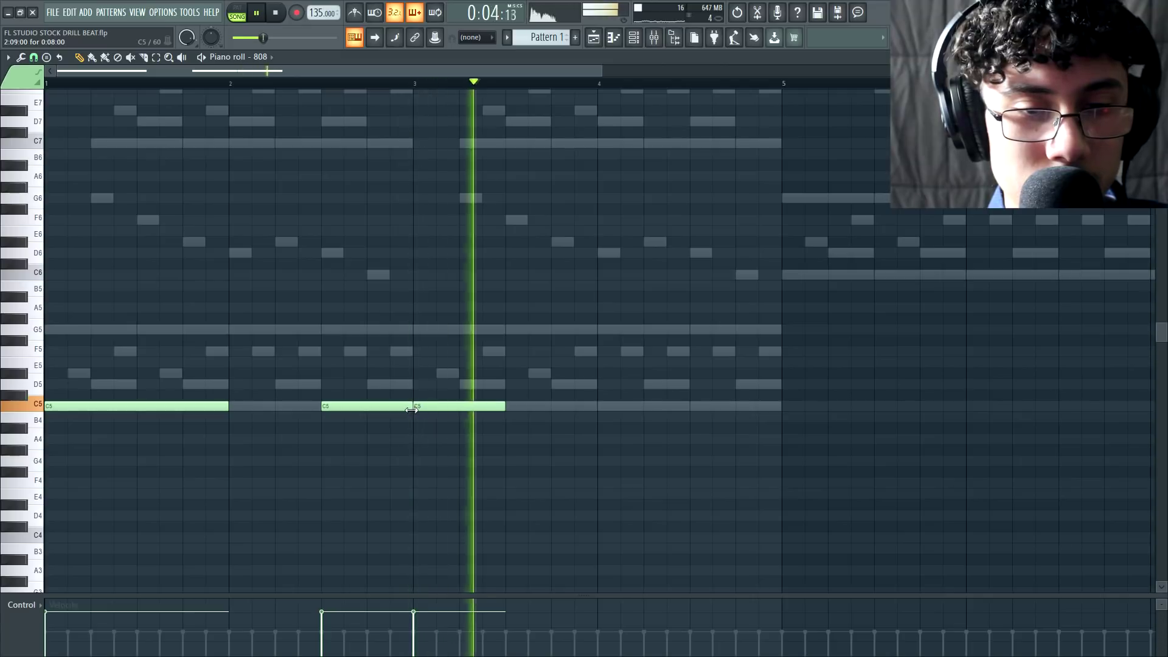
key("space")
Set the 808's volume envelope to minimum attack and maximum hold, audition the sound, and close its settings.
key("F6")
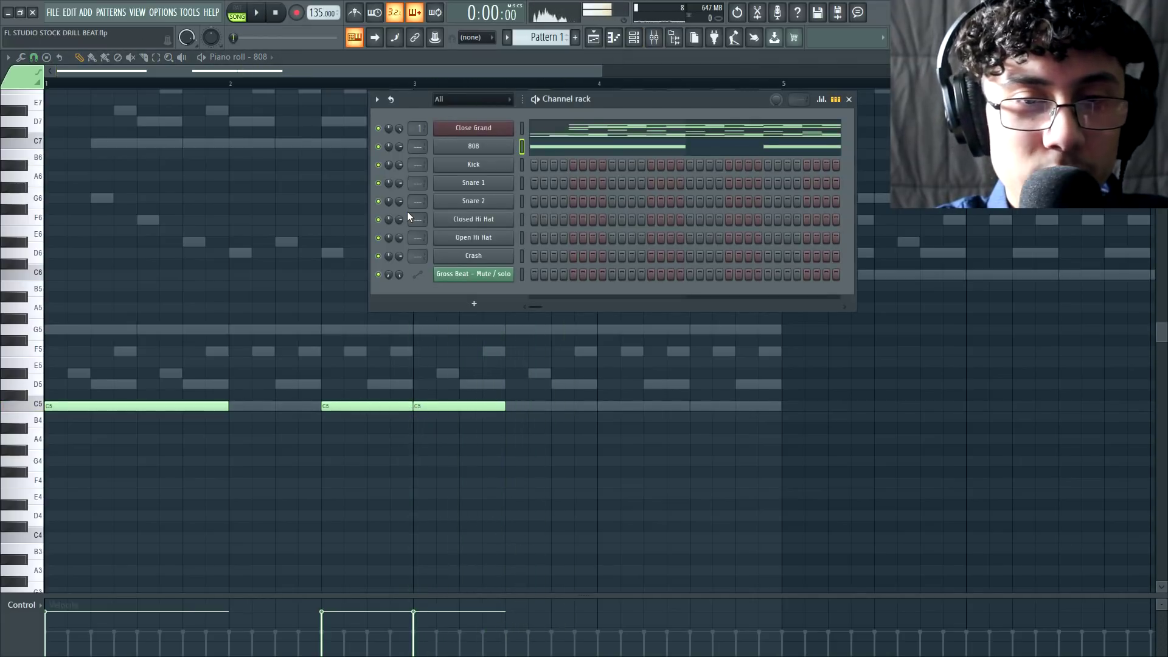
left_click(474, 149)
left_click(242, 152)
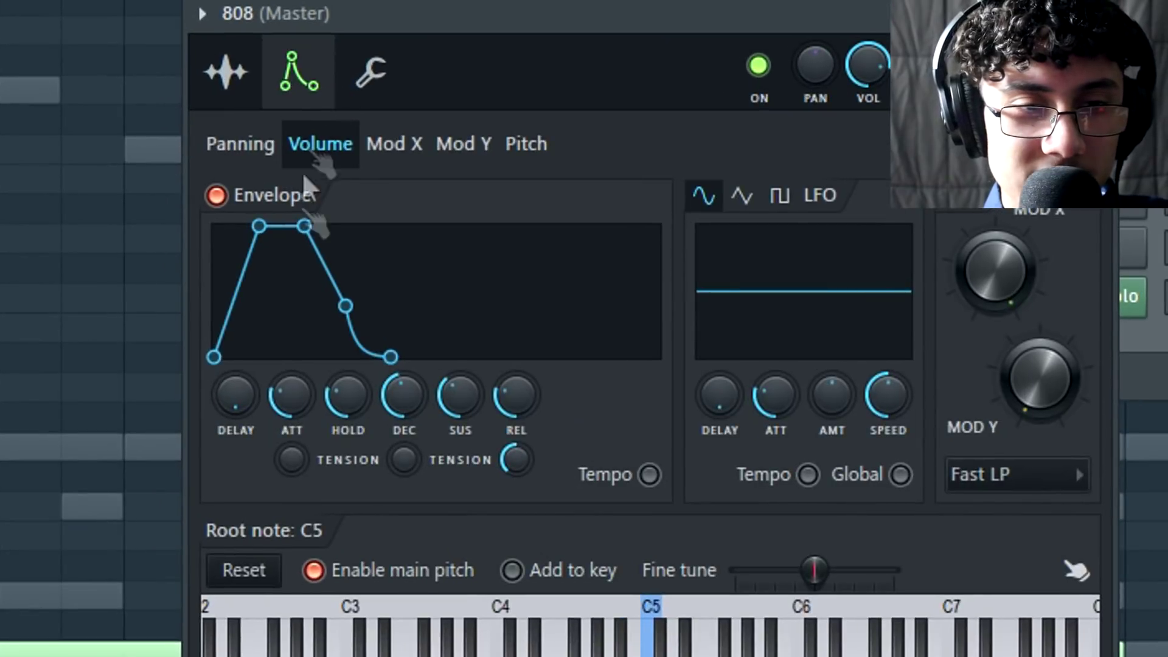
left_click_drag(292, 391, 293, 426)
left_click_drag(364, 406, 458, 408)
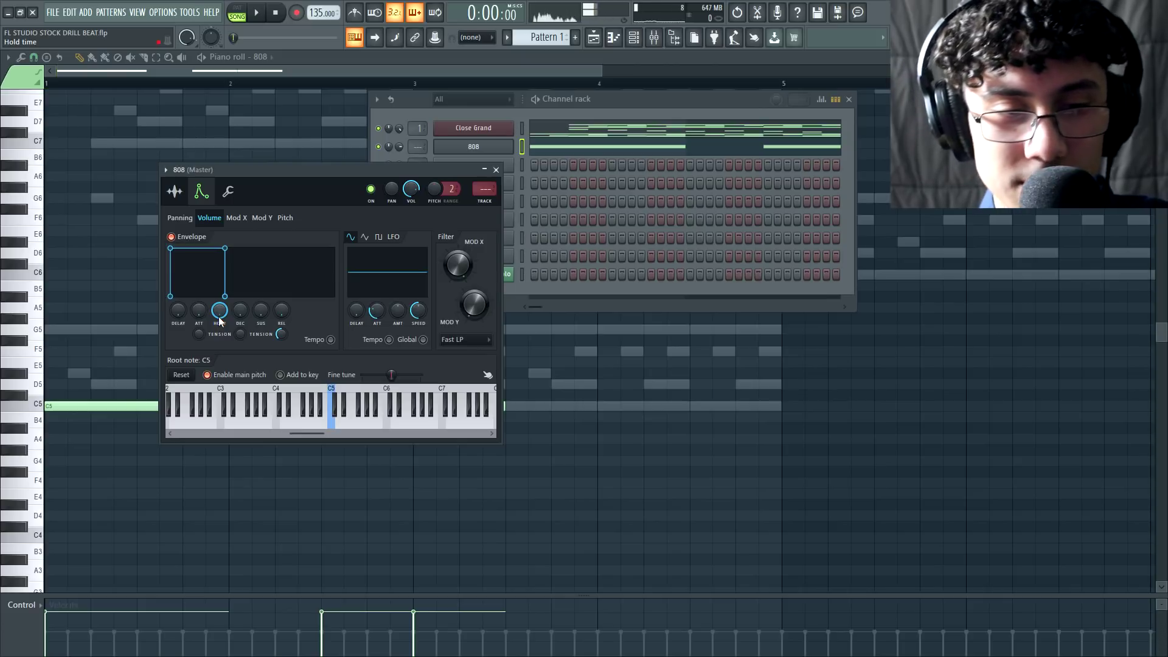
key("n")
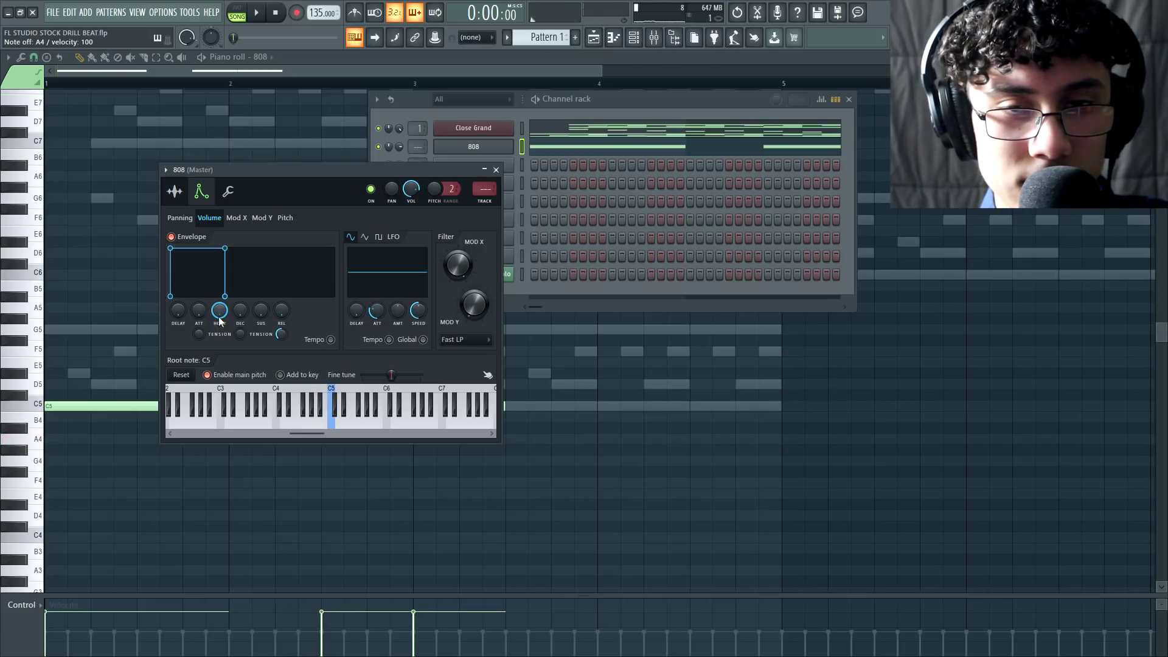
key("n")
key("n")
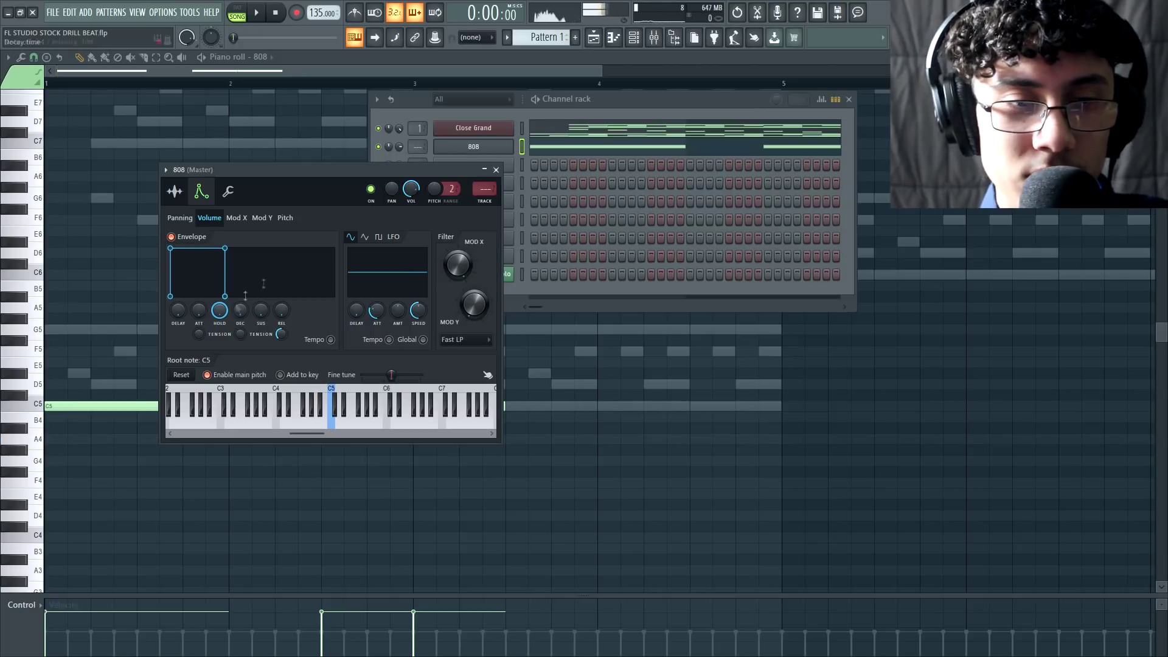
left_click(497, 170)
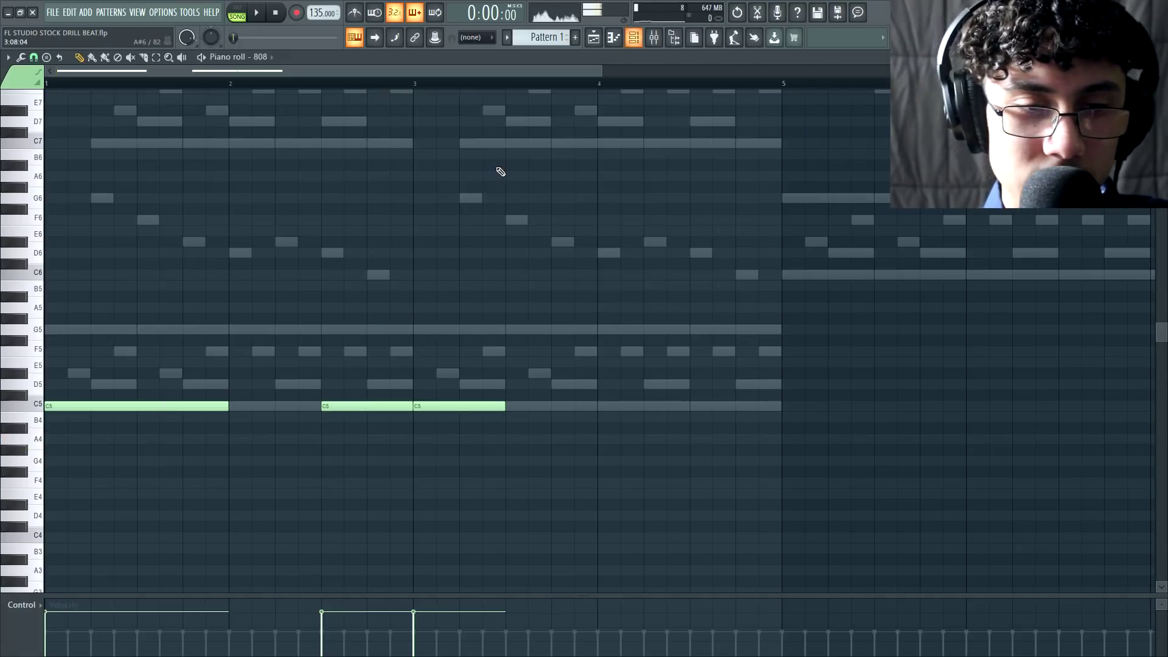
Shorten the 808 note at 2:09 to one beat, and add one-beat C5 notes at 4:05 and 4:09 with a G5 at 4:09.
key("space")
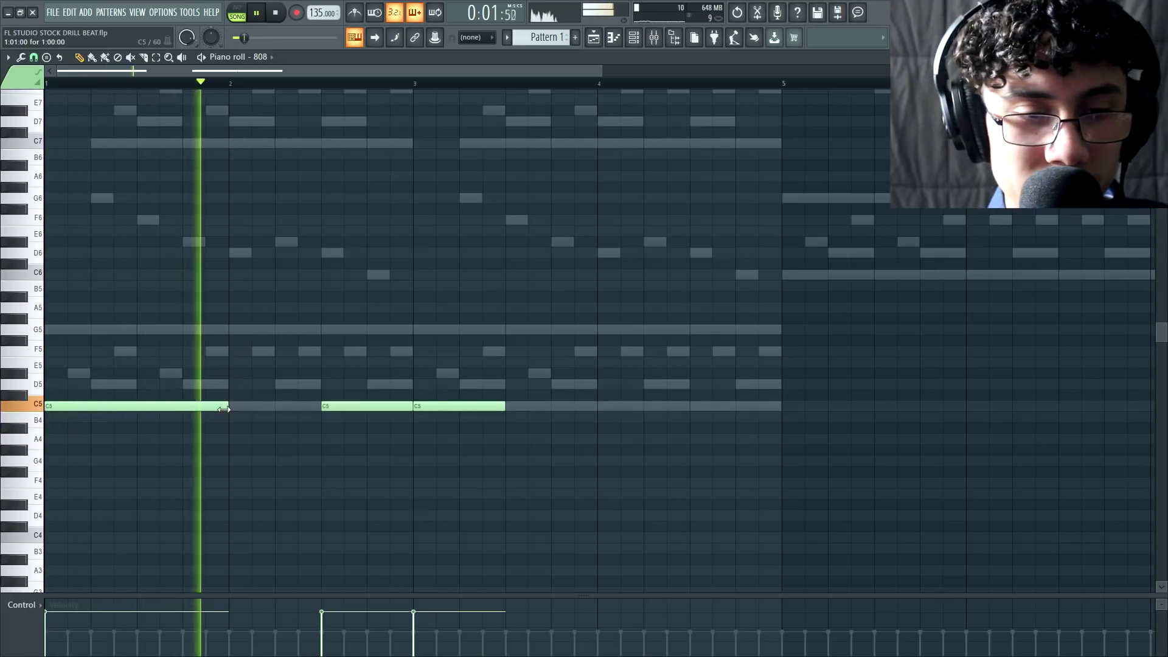
left_click_drag(412, 406, 383, 416)
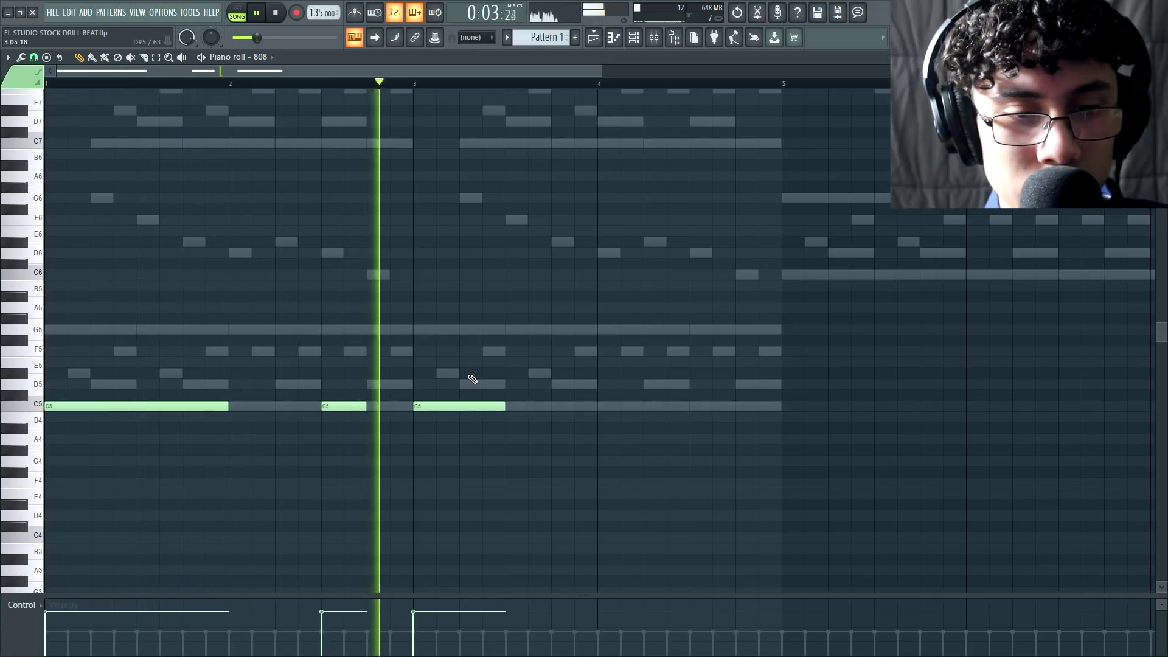
left_click(647, 407)
key("space")
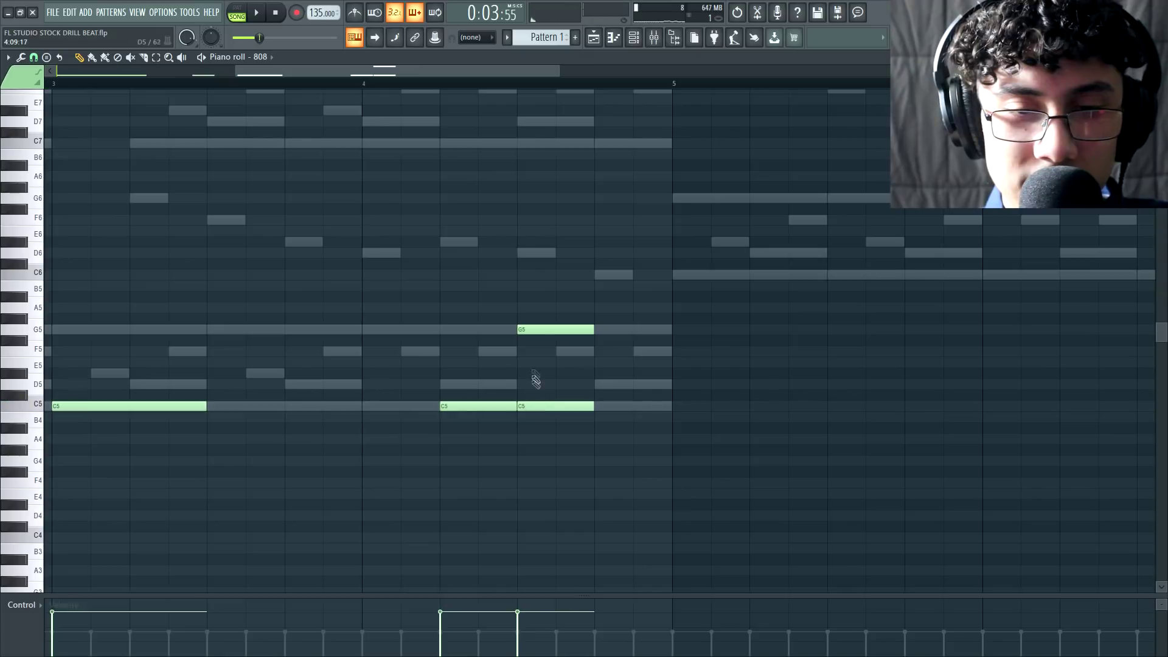
Turn the 808's G5 note at 4:09 into a slide note and shorten it to two steps.
double_click(541, 331)
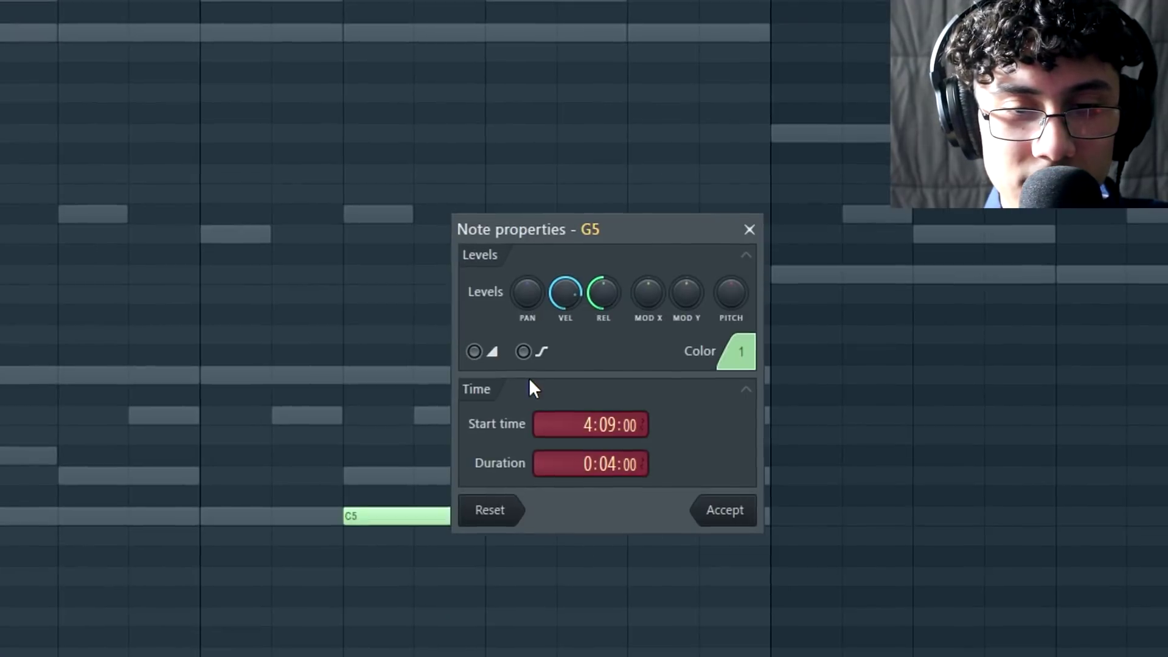
left_click(467, 347)
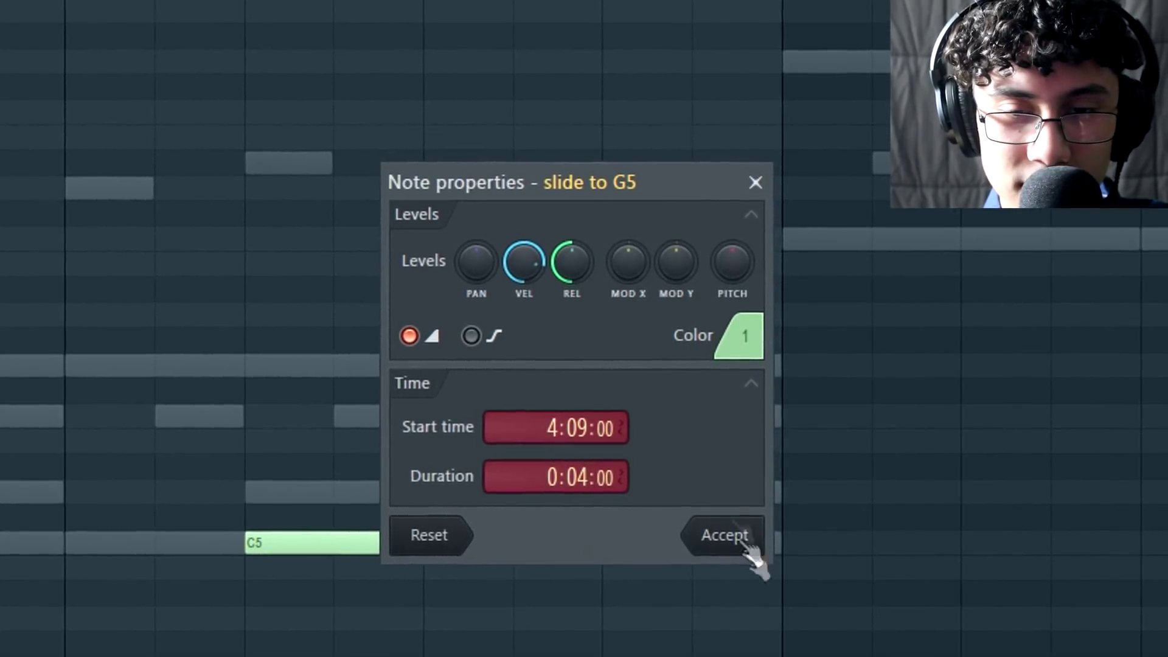
left_click(744, 542)
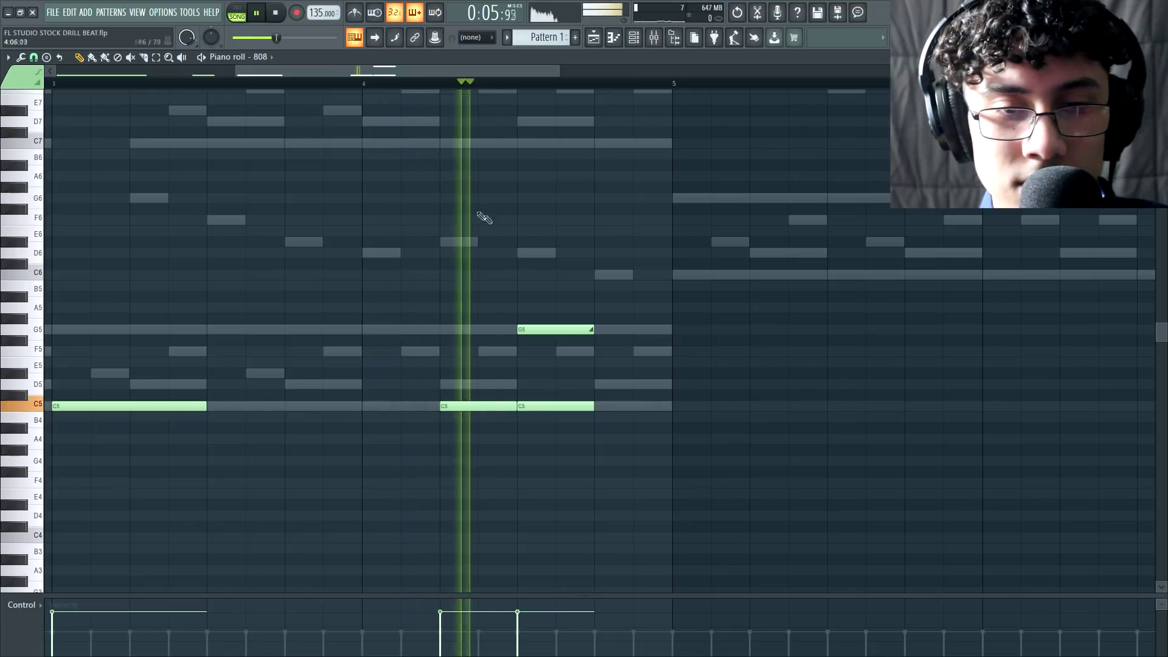
key("space")
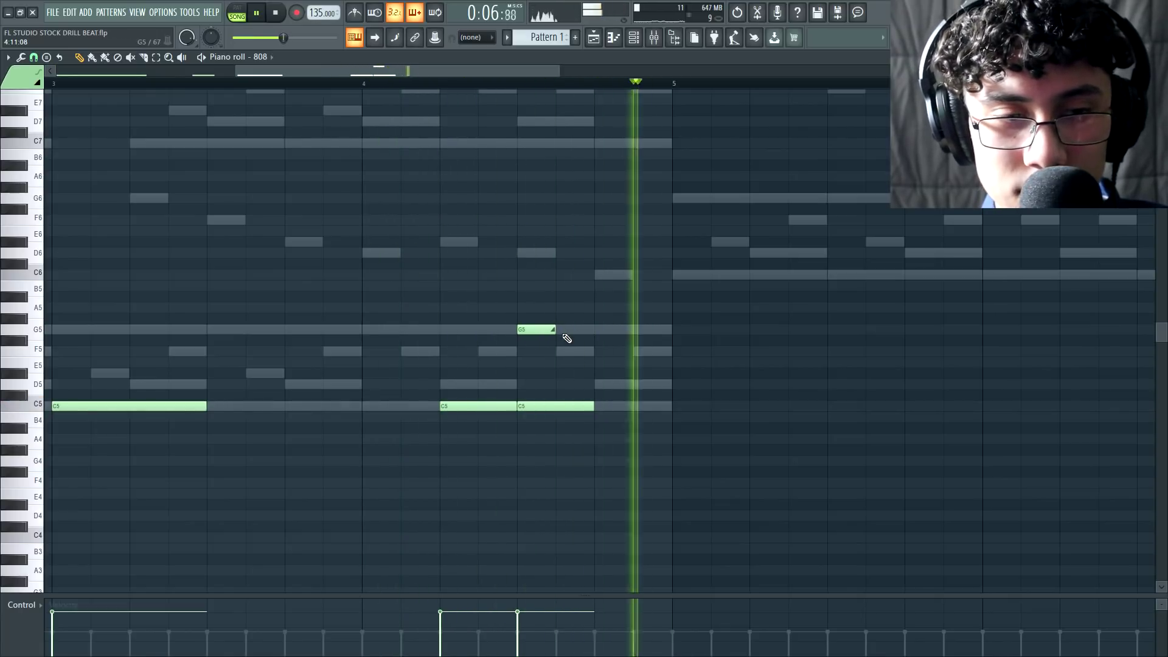
Add a two-step C6 slide note at 4:11 and two-step G#5 and G5 notes at 4:13 and 4:15 in the 808.
key("space")
left_click(562, 275)
key("space")
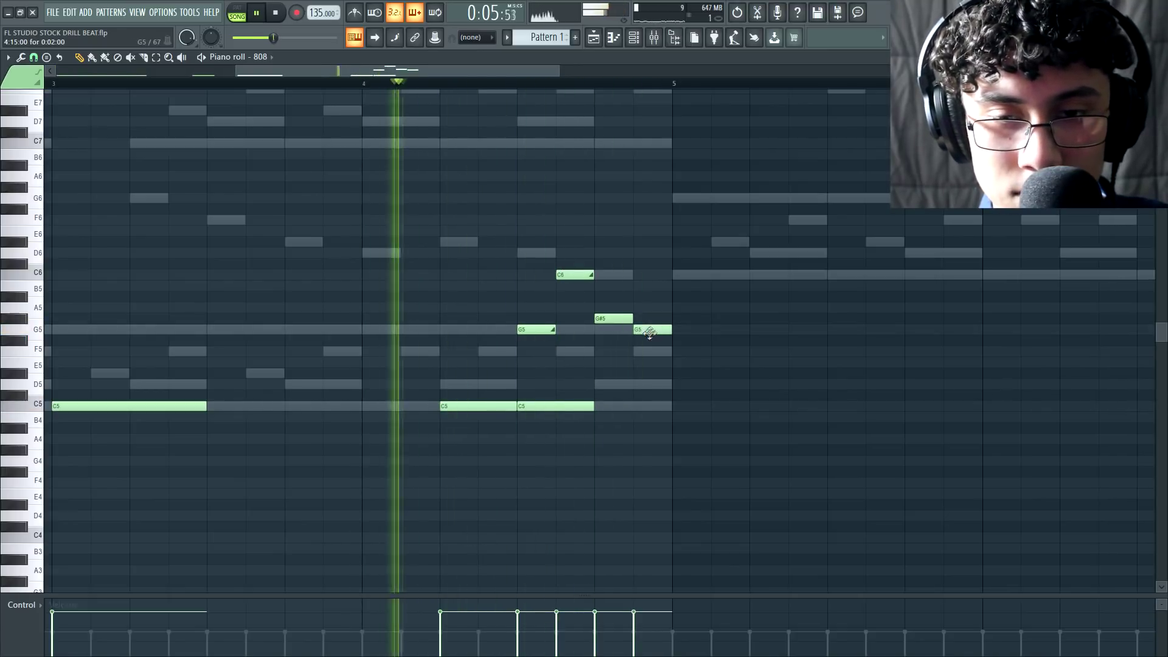
Raise all 808 notes by one octave, comparing against the original octave during playback.
key("ctrl+Up")
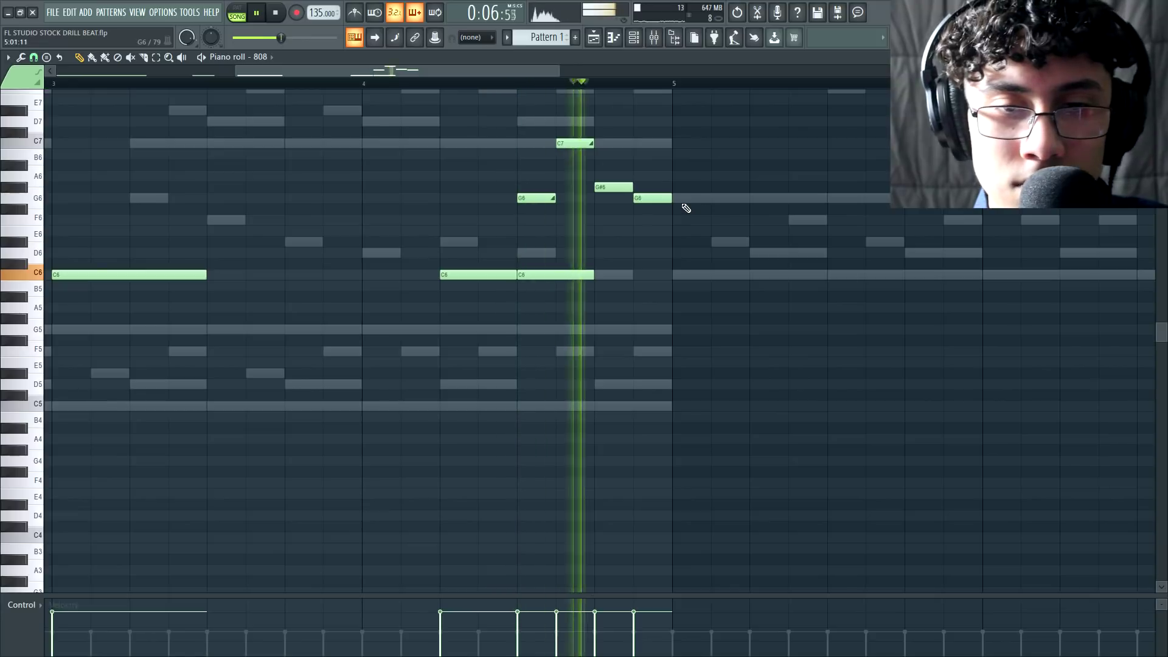
key("space")
key("ctrl+Down")
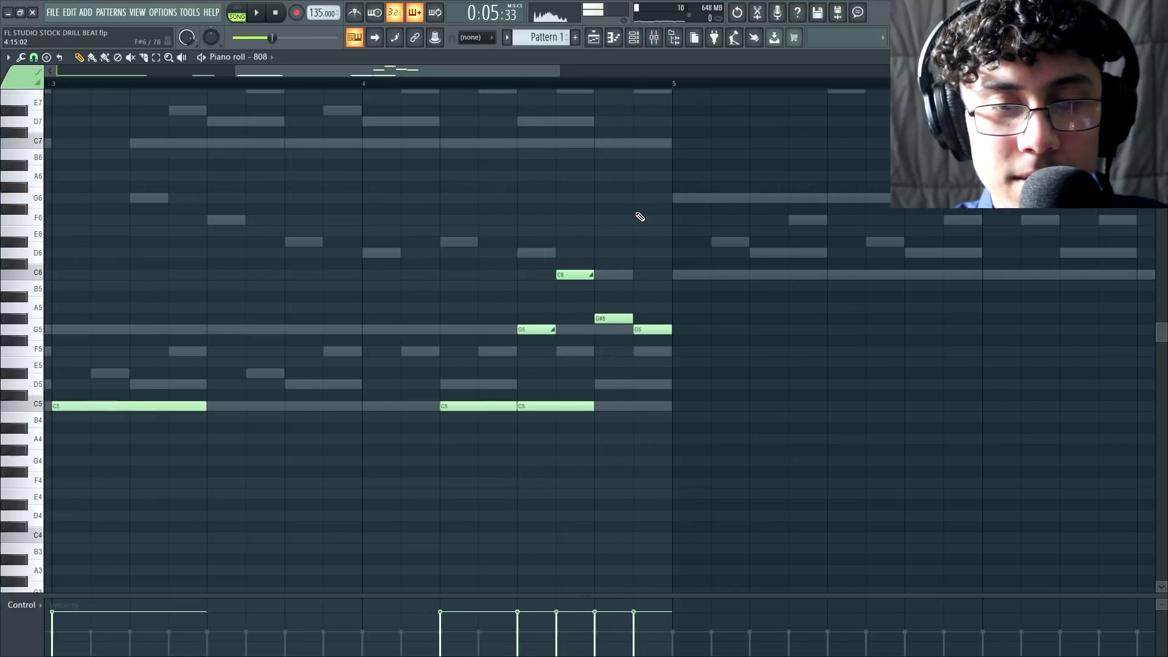
key("ctrl+Up")
scroll(640, 216, "up", 3)
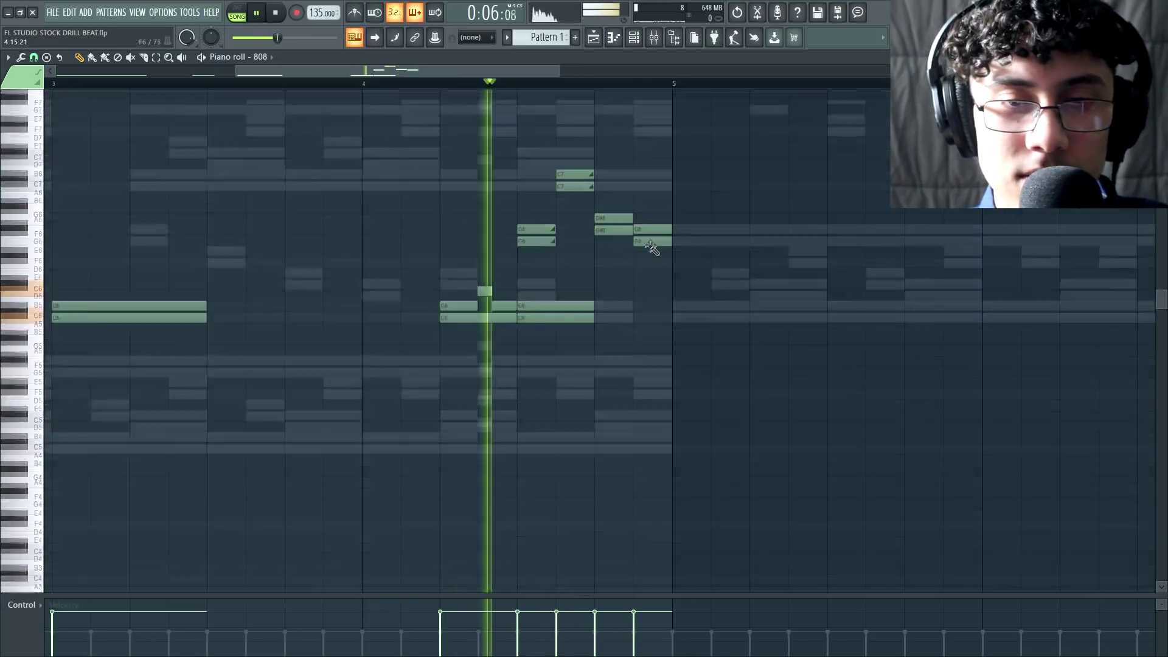
Add a two-step G7 slide note at 4:07 in the 808 and play the bar 4 slides.
key("space")
left_click(497, 174)
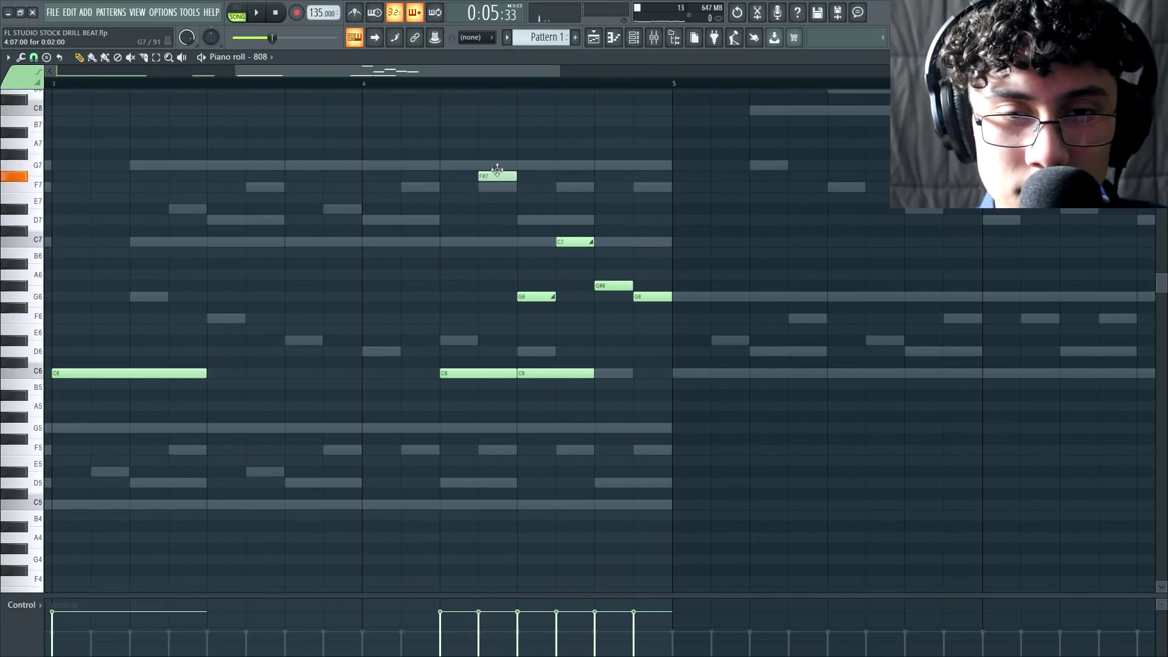
key("space")
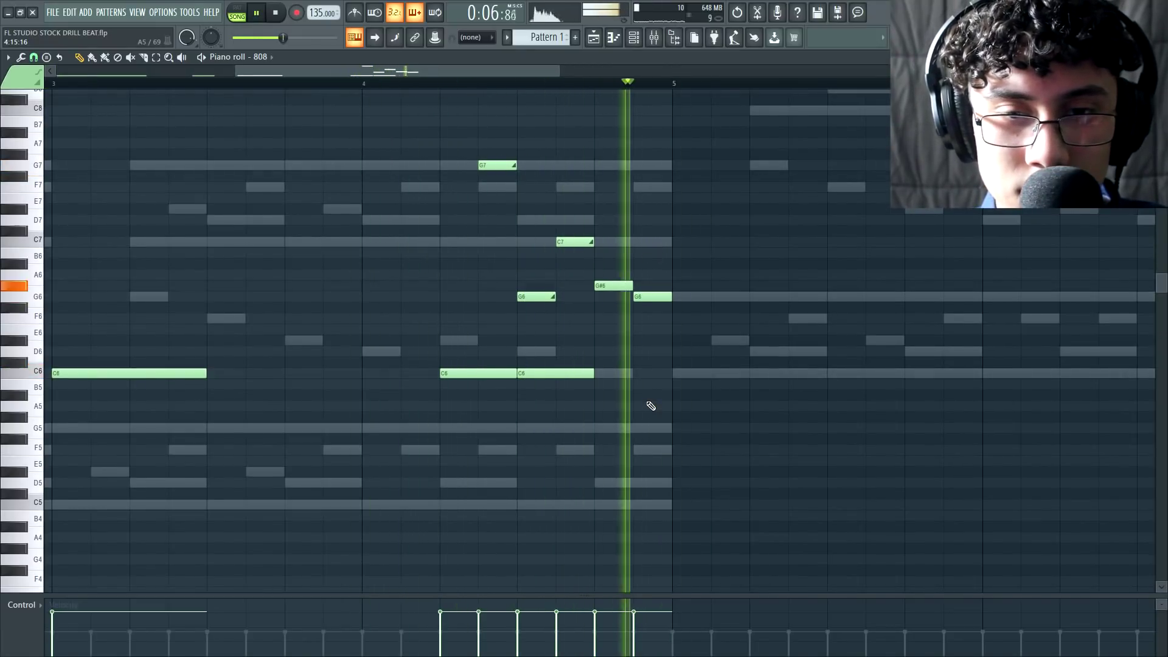
Lower all 808 notes by one octave and rework bar 4 with the G6 slide at 4:05 and a two-step C5 note at 4:15.
key("ctrl+Down")
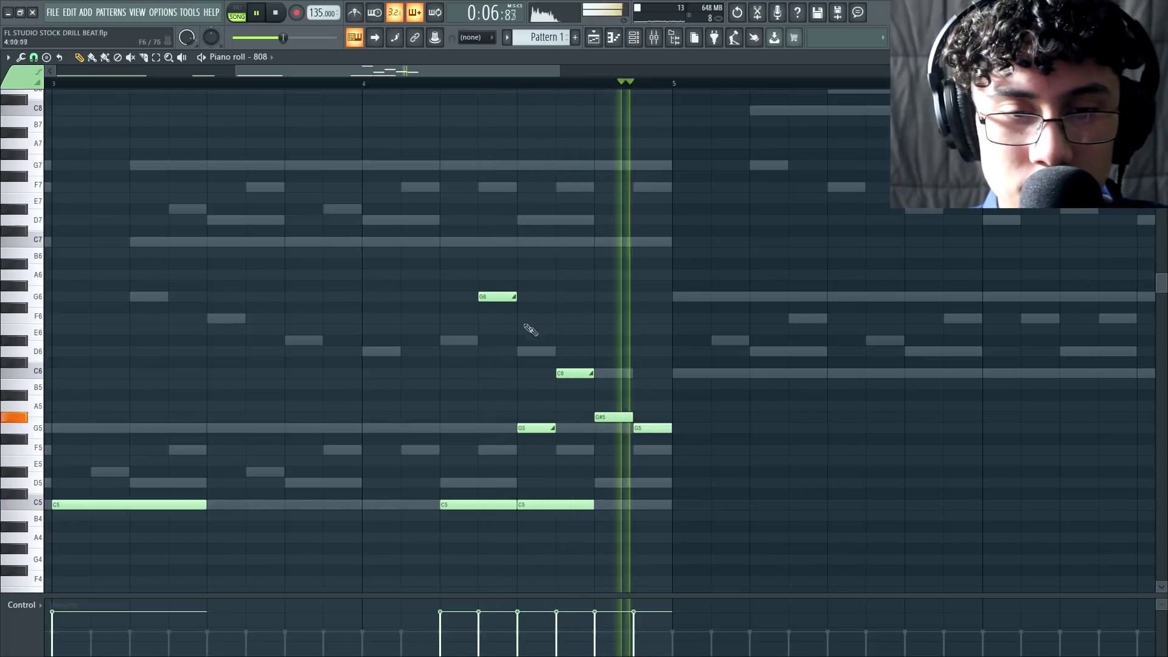
key("space")
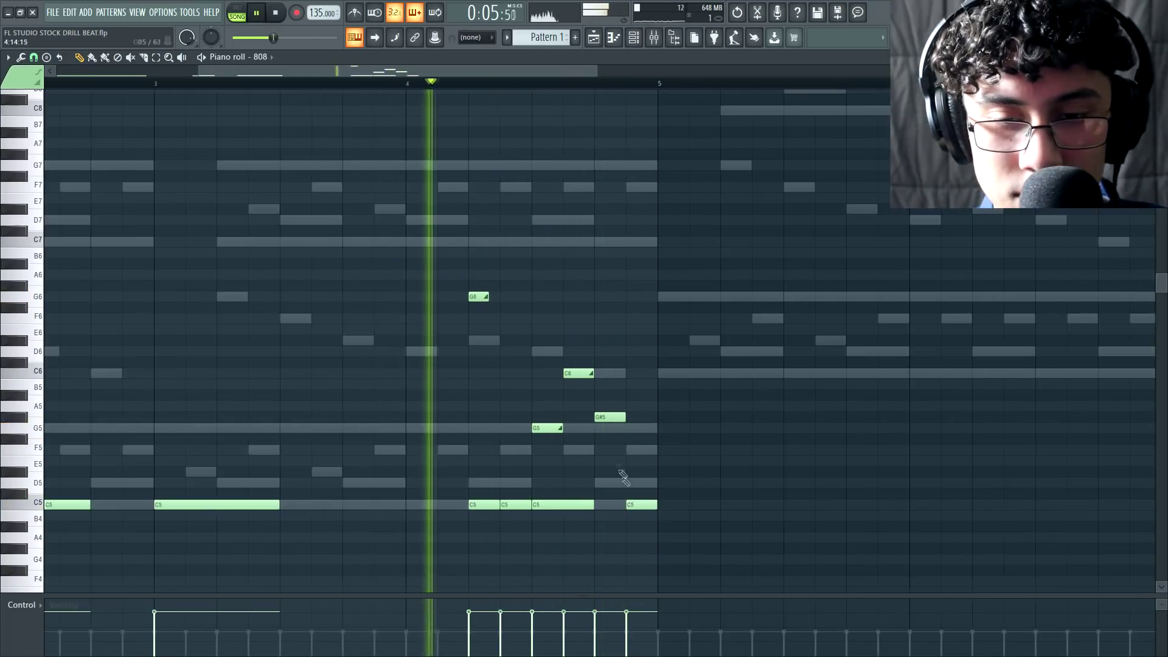
scroll(618, 456, "down", 1)
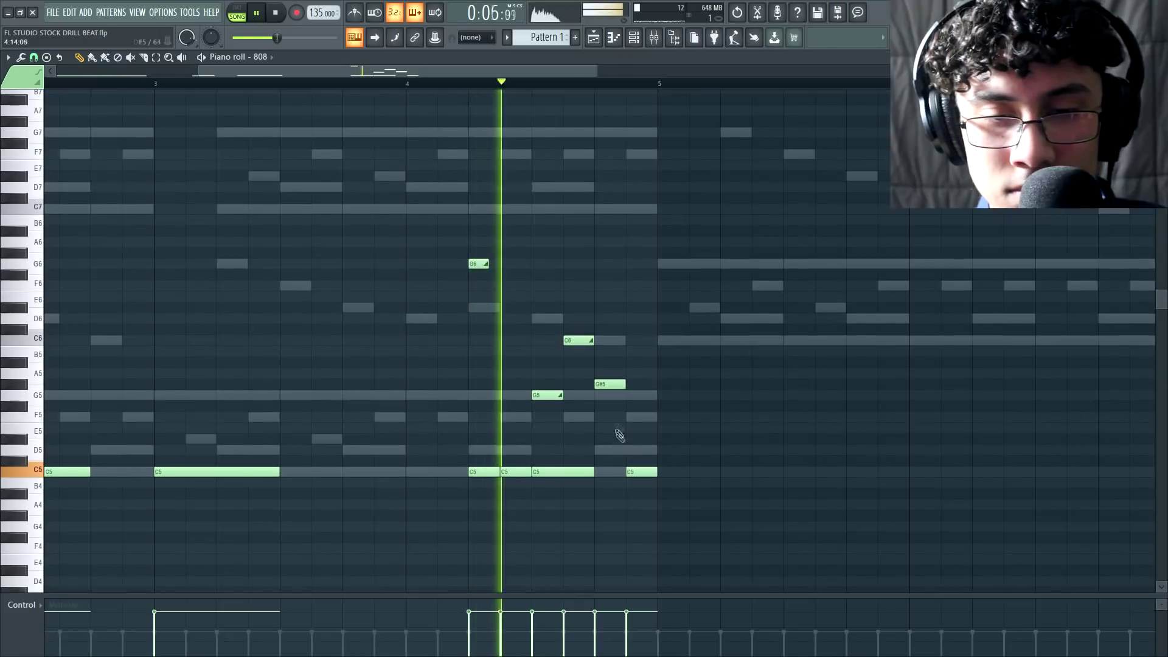
scroll(617, 410, "down", 1)
key("space")
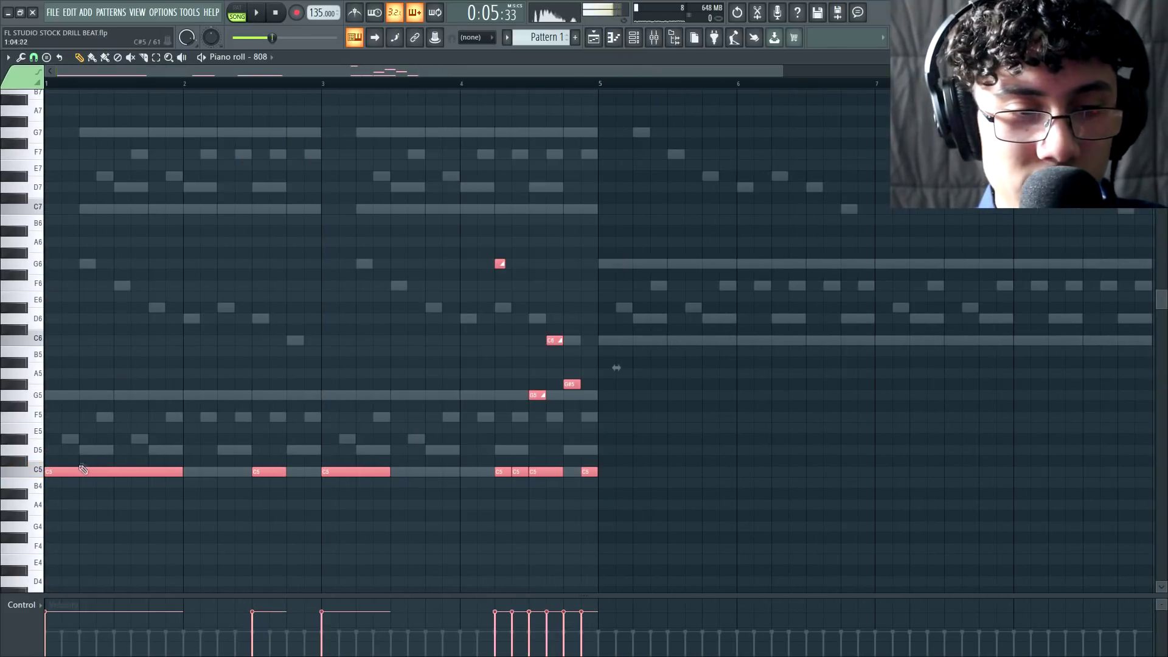
Repeat the four-bar 808 line over bars 5 to 8, adding a C6 slide at 6:07 and a four-step G5 note at 6:05.
left_click_drag(84, 471, 651, 500)
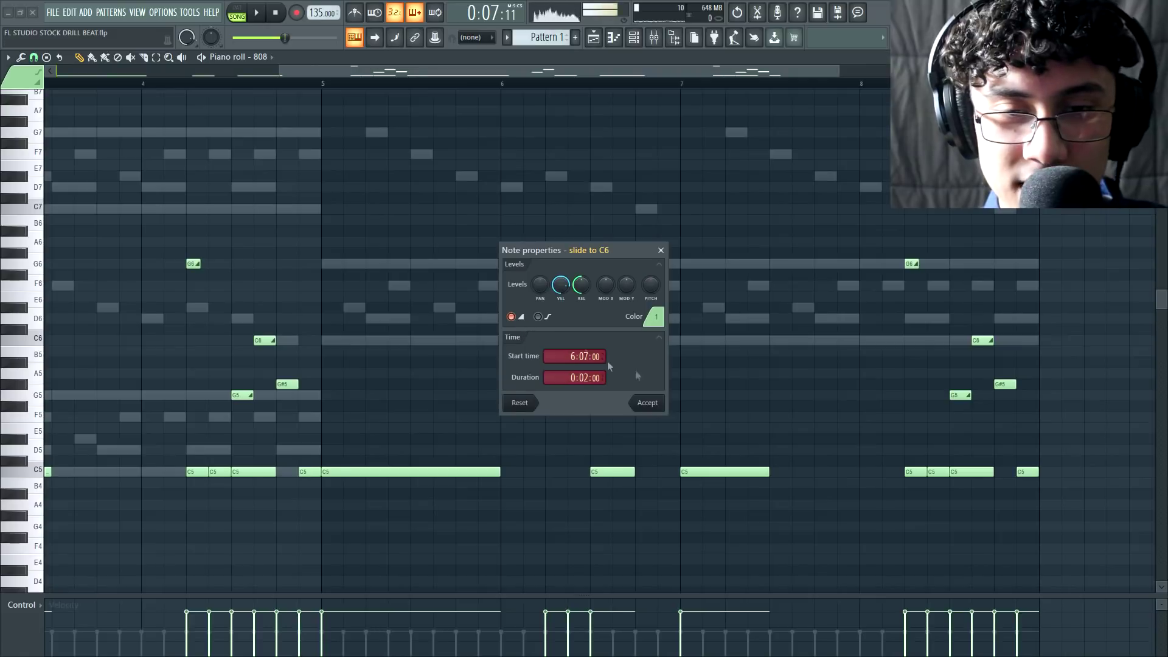
left_click(656, 403)
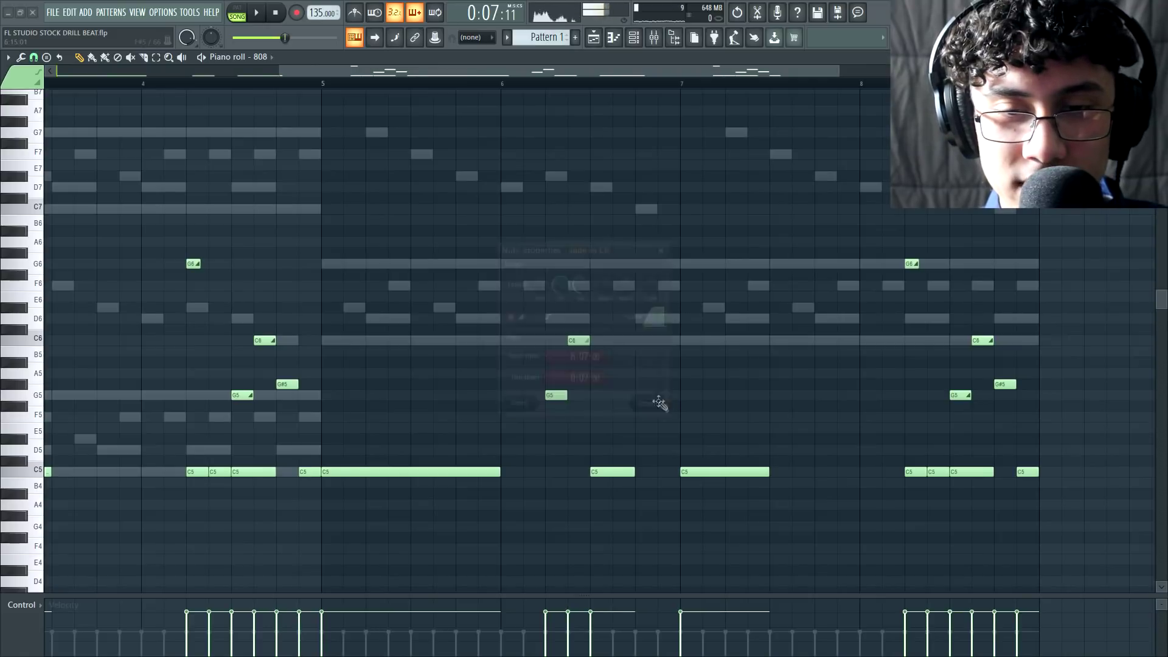
left_click_drag(567, 395, 590, 396)
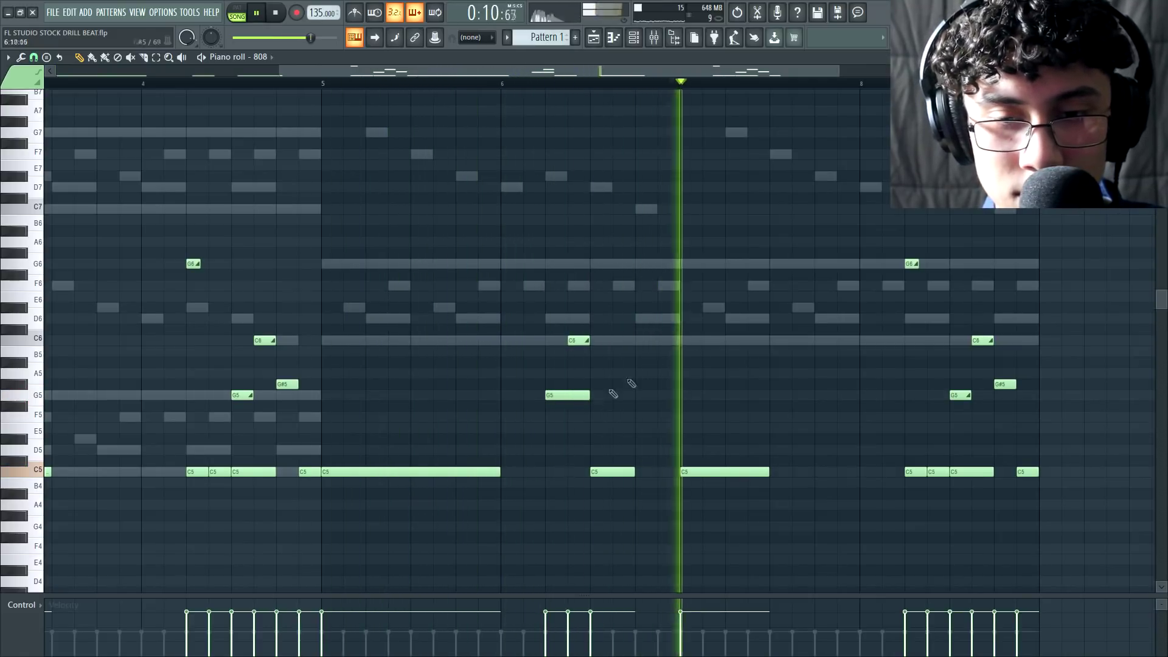
key("space")
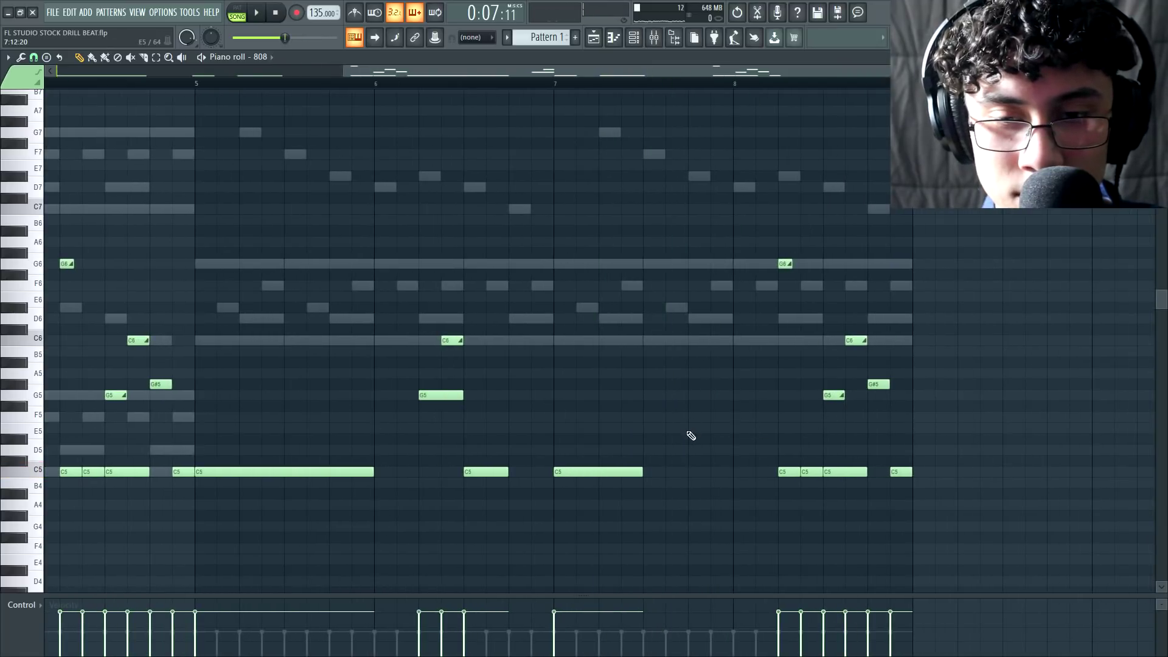
Add a four-step C5 note at 7:13 and a four-step C6 note at 8:01 in the 808 and play bar 7.
key("space")
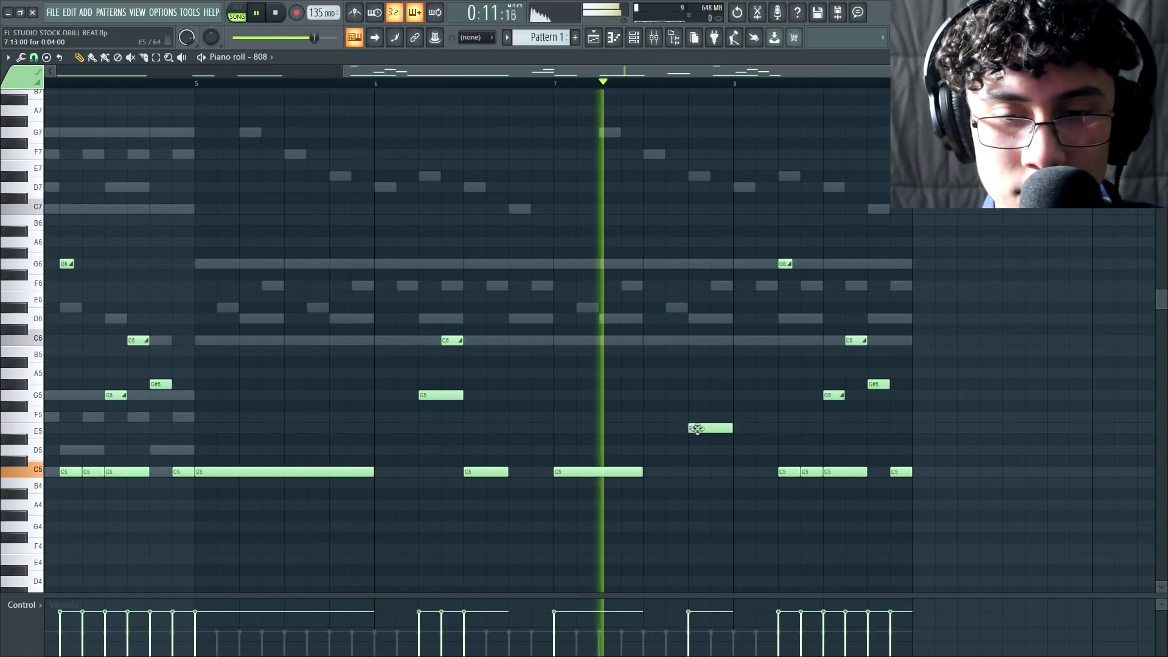
left_click_drag(724, 429, 700, 473)
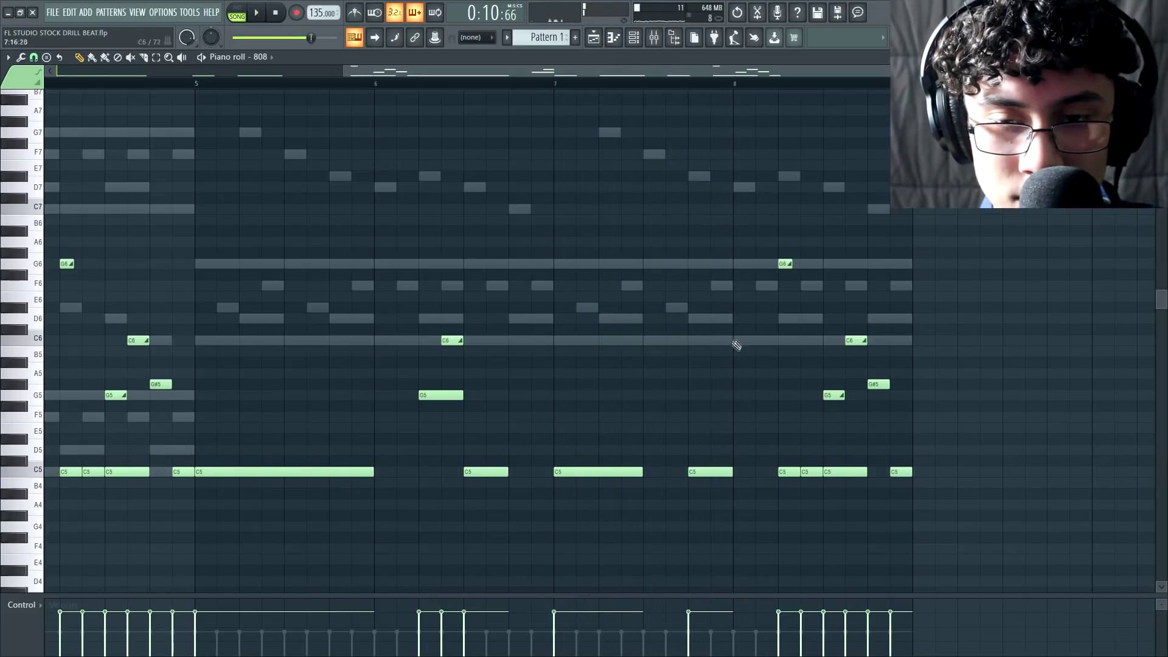
left_click_drag(649, 74, 740, 89)
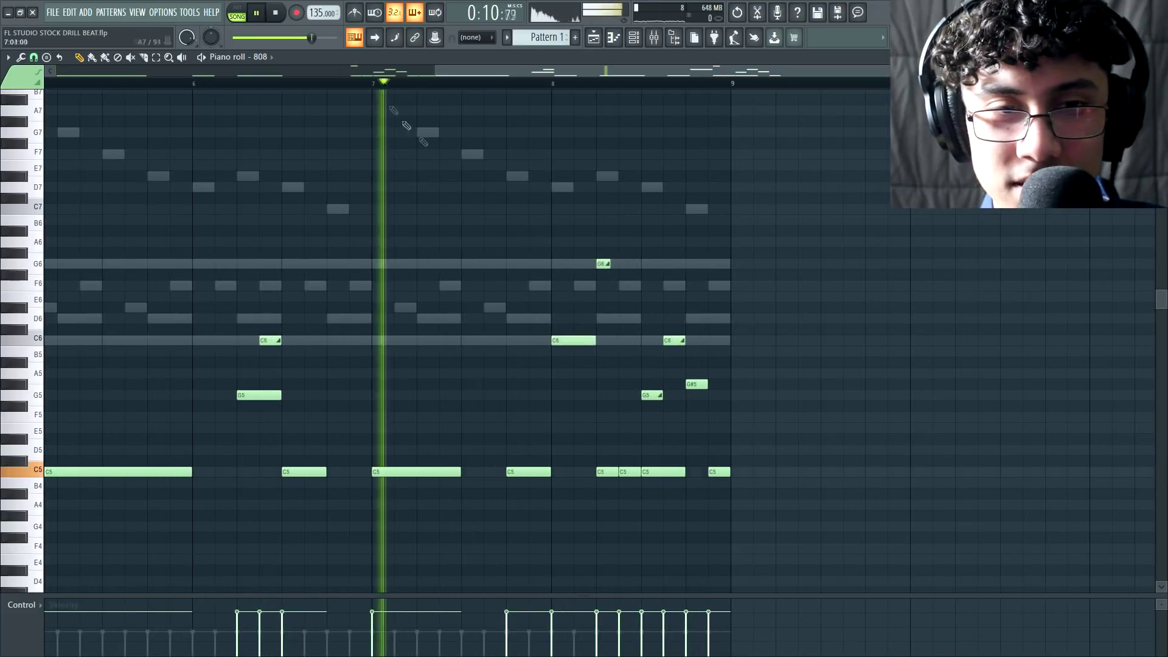
scroll(535, 323, "up", 3)
key("space")
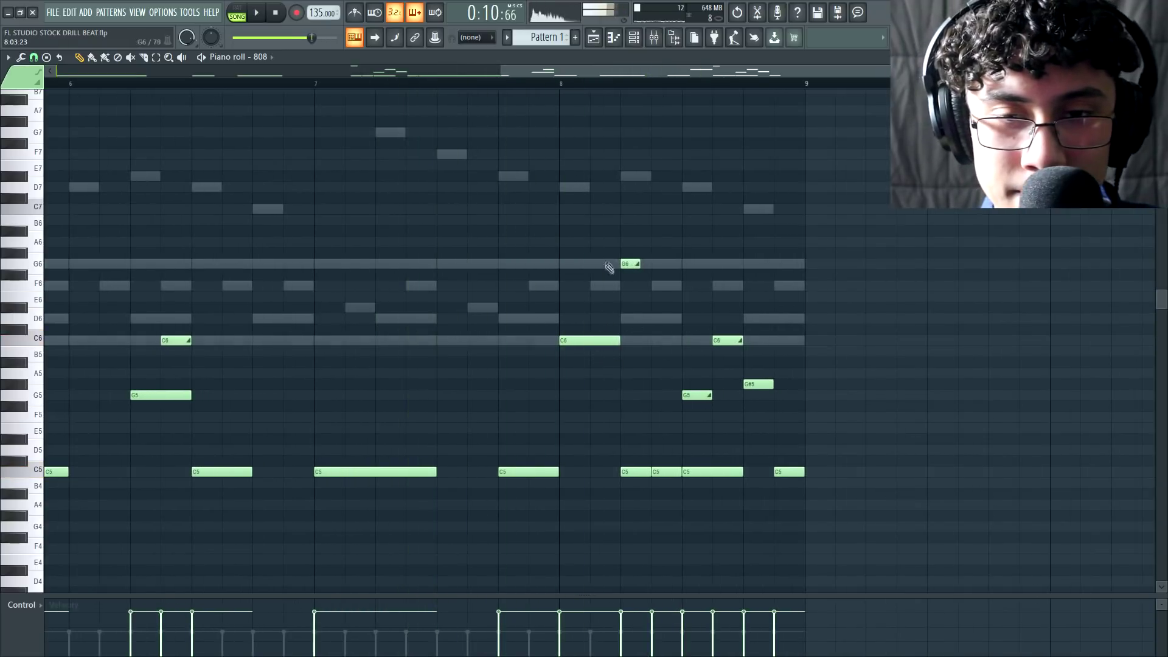
Add a two-step F6 slide note at 8:03 in the 808 and play the bar 8 slides.
double_click(603, 264)
left_click(644, 406)
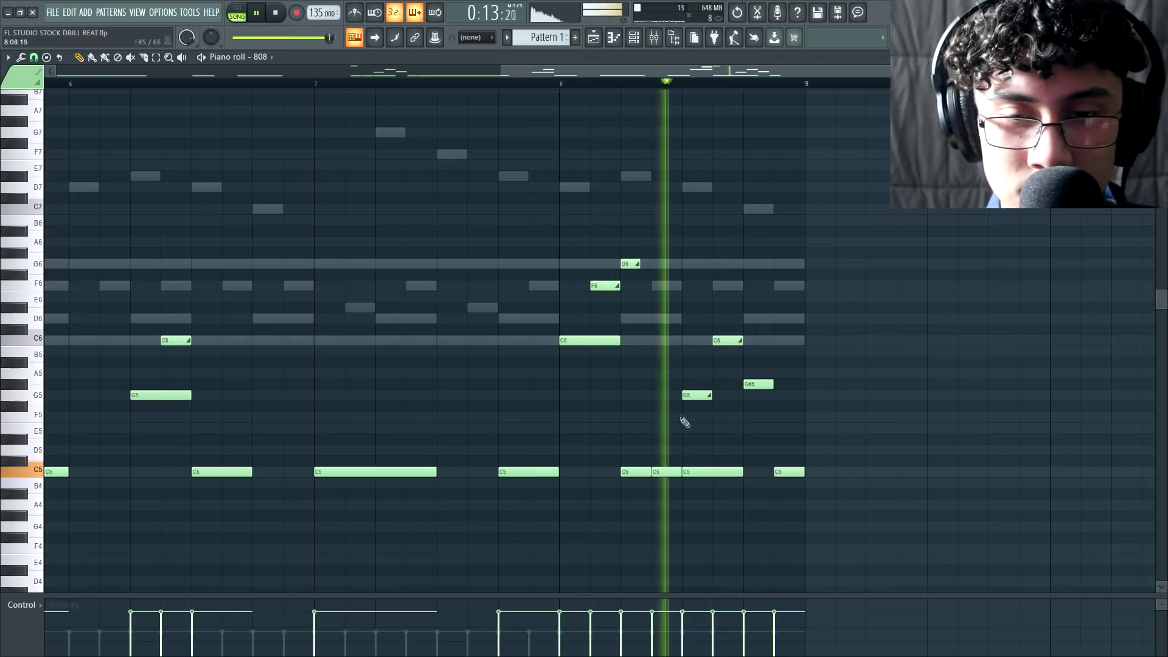
key("space")
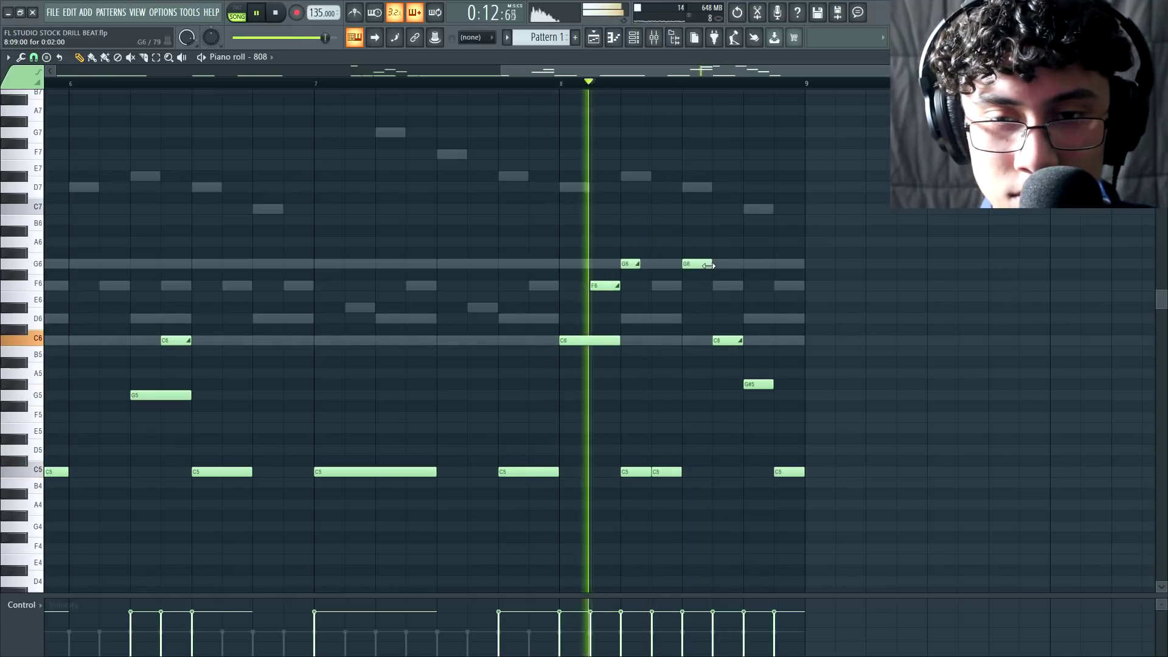
Rework bar 8's 808 ending with slide notes C6 at 8:07 and C7 at 8:11, and two-step G5 and C6 notes at 8:13 and 8:15.
left_click_drag(710, 264, 742, 264)
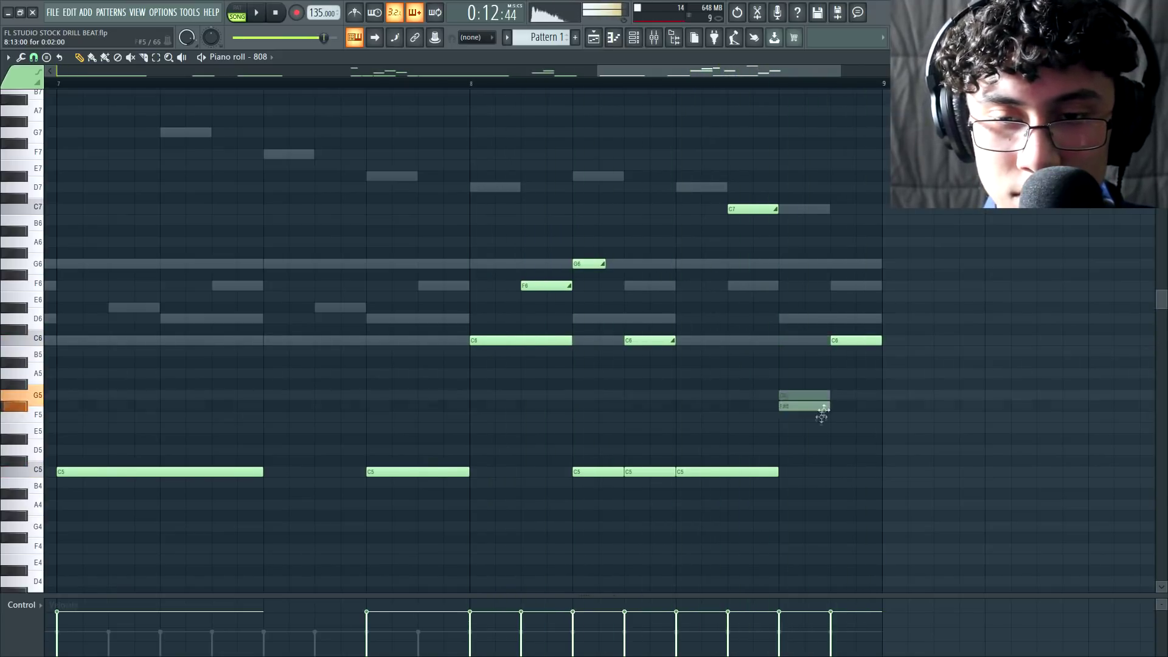
left_click_drag(816, 400, 815, 395)
key("space")
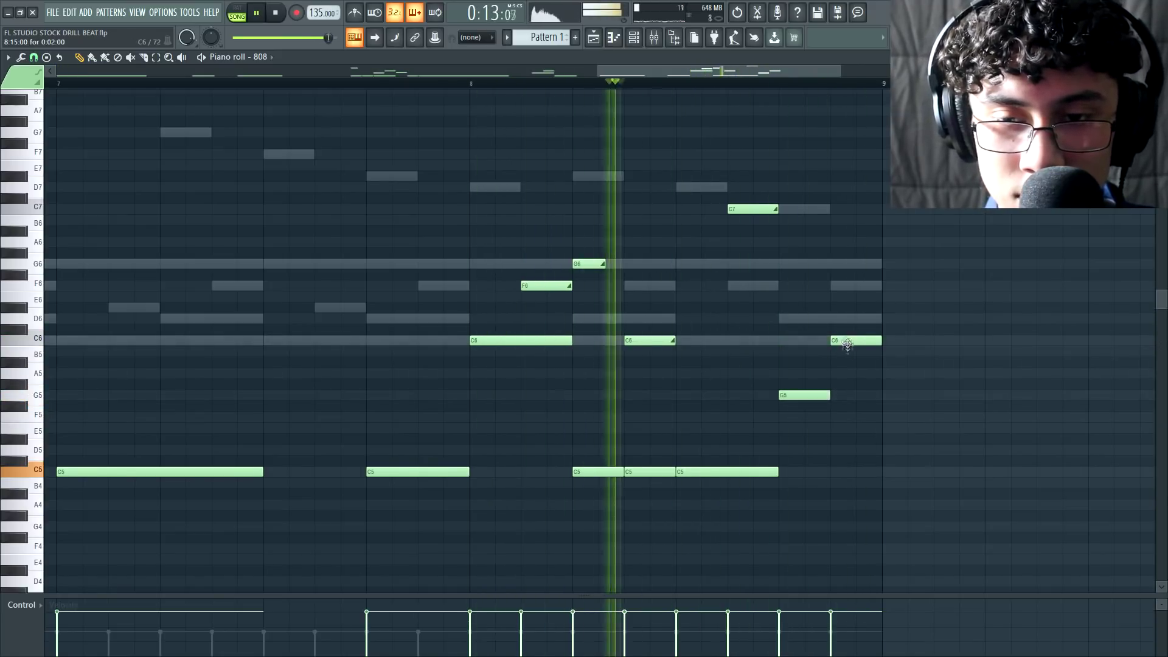
Set both two-step 808 notes at 8:13 and 8:15 to G#5.
left_click_drag(842, 341, 842, 396)
left_click_drag(846, 381, 806, 382)
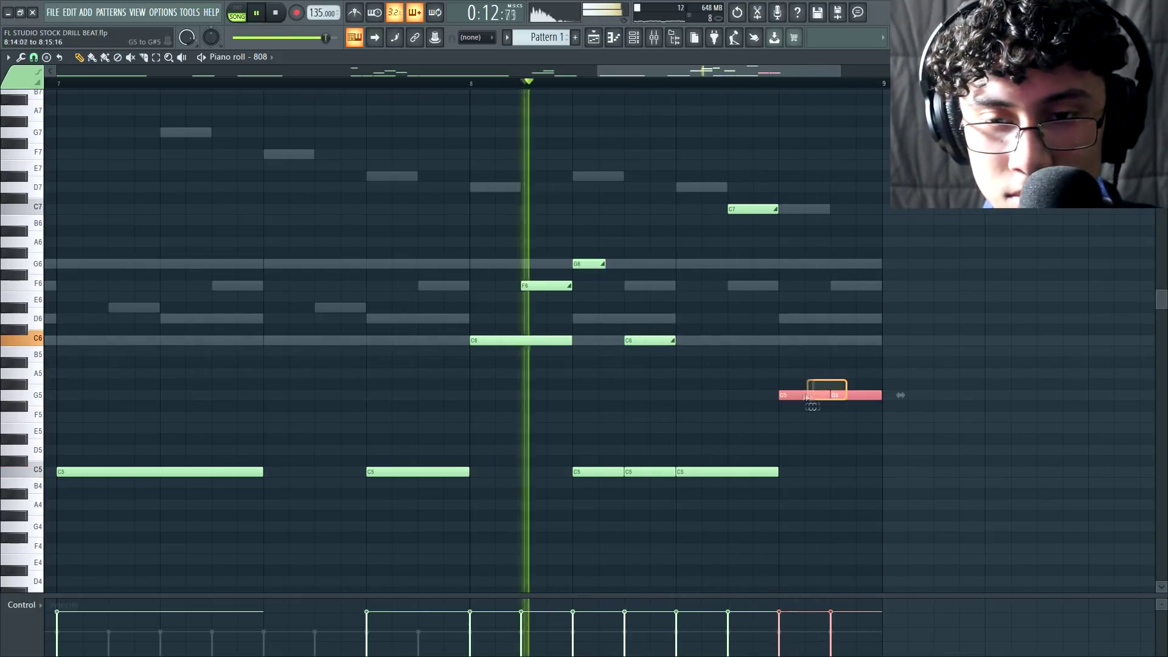
left_click(814, 416, "ctrl")
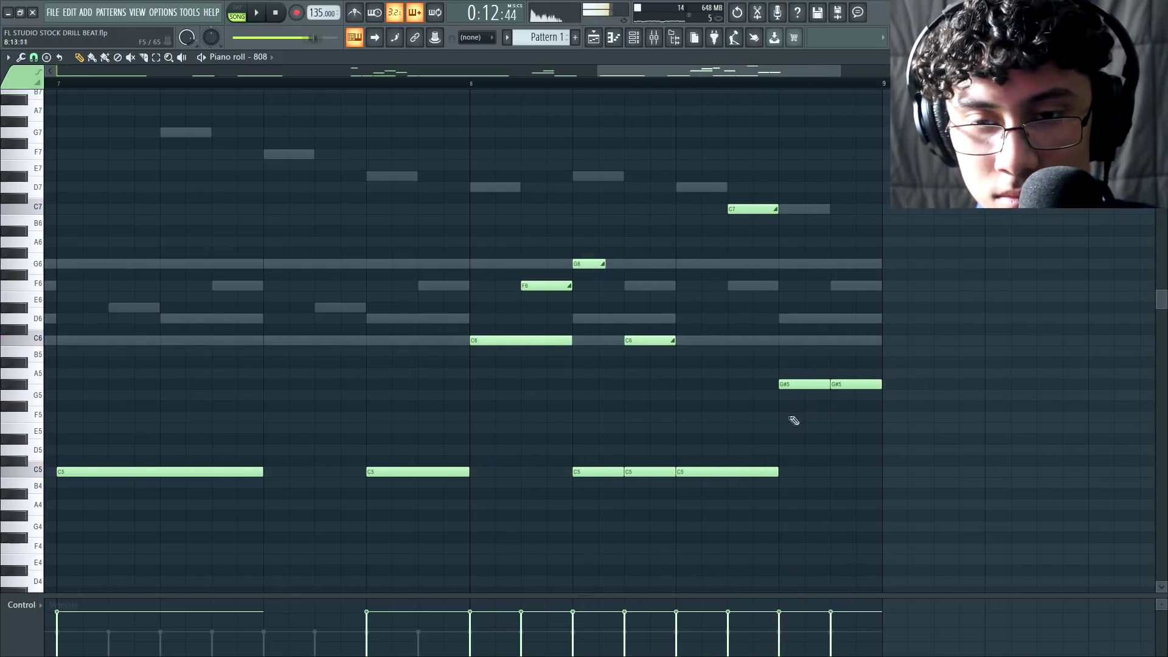
Play the whole 808 line from the start and lengthen the C5 note at 3:01 to a full bar.
scroll(834, 404, "down", 2)
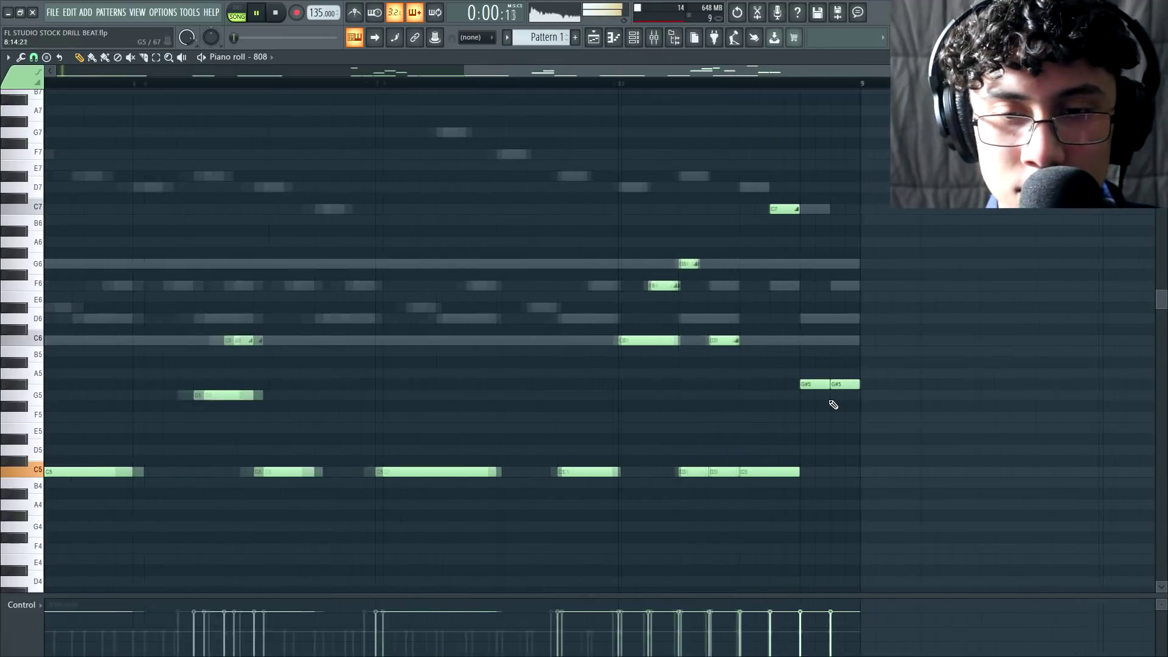
key("space")
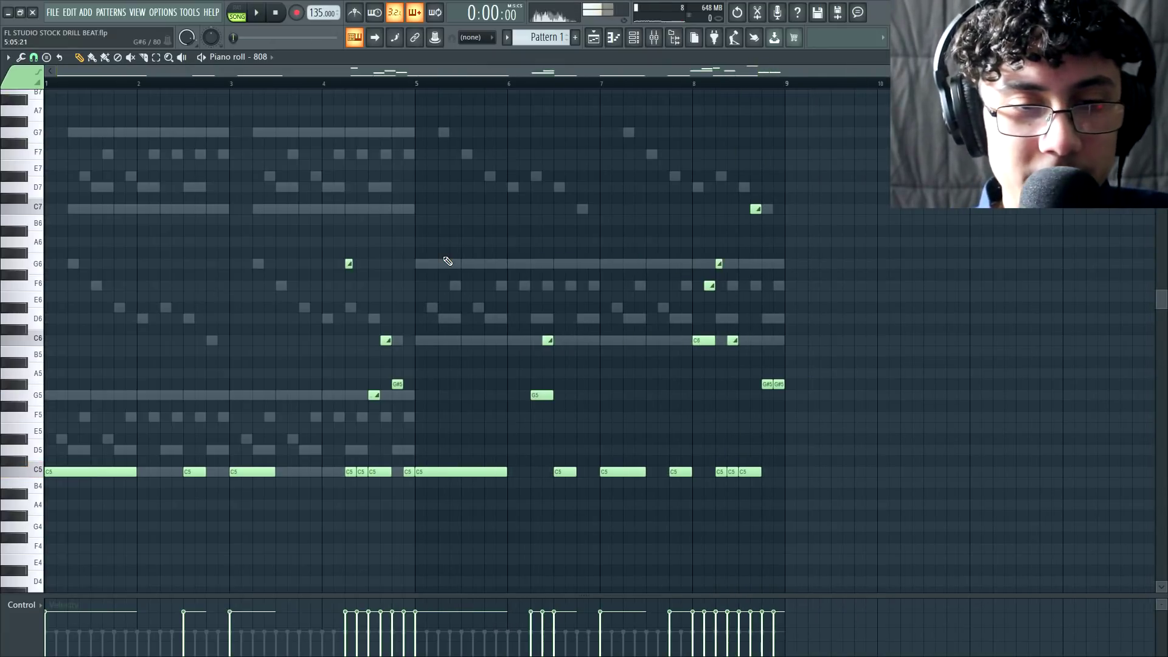
key("space")
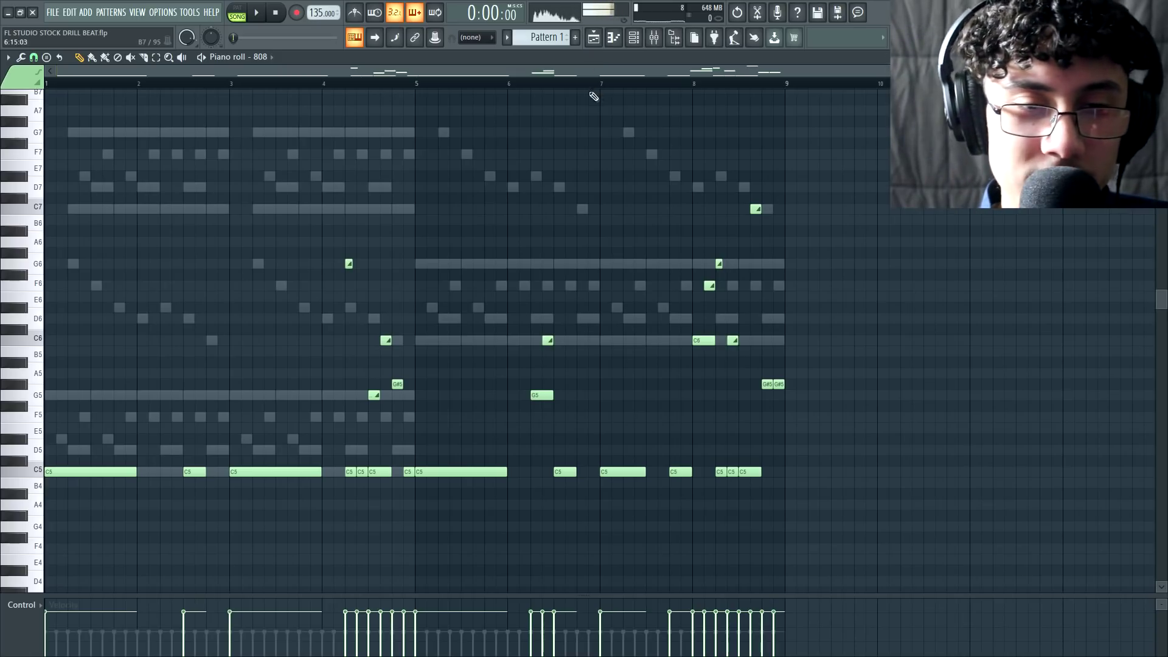
Move all 808 notes from Pattern 1 into a new Pattern 2 and place it on Track 3 from bar 1.
key("ctrl+a")
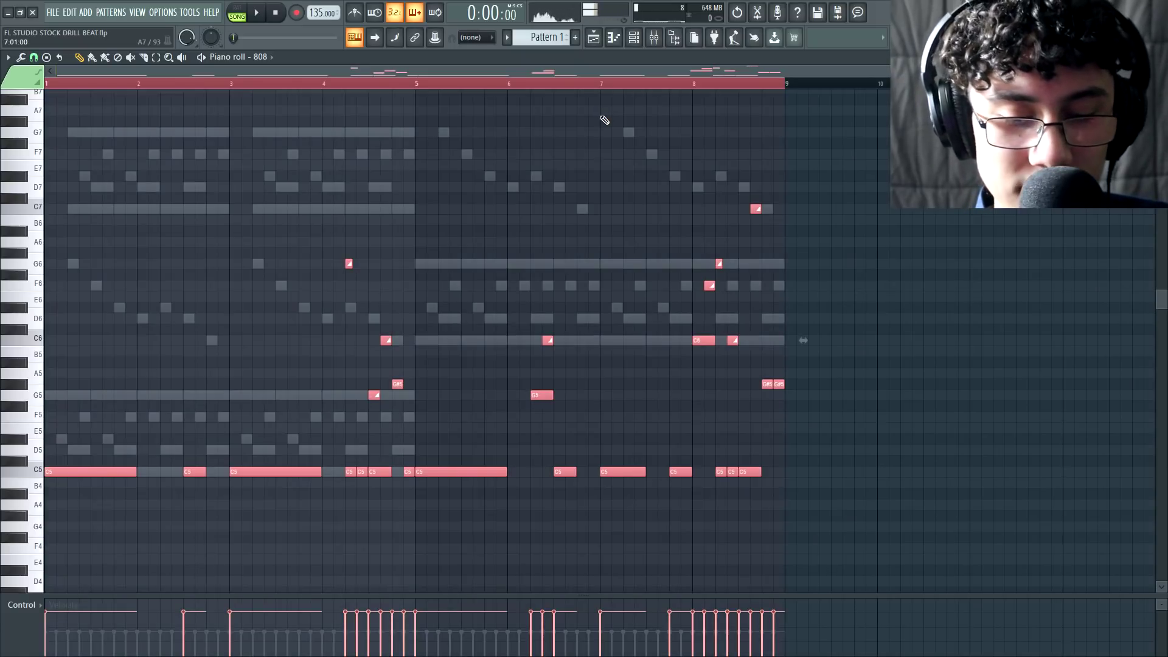
key("Delete")
left_click(582, 37)
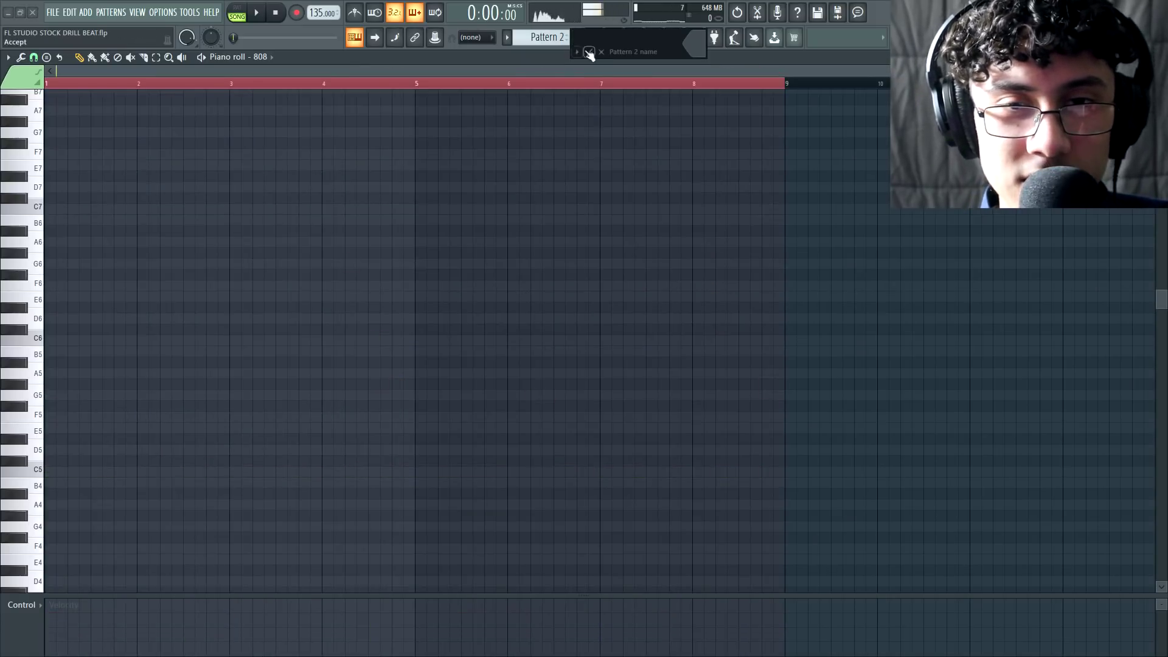
key("ctrl+v")
left_click(597, 42)
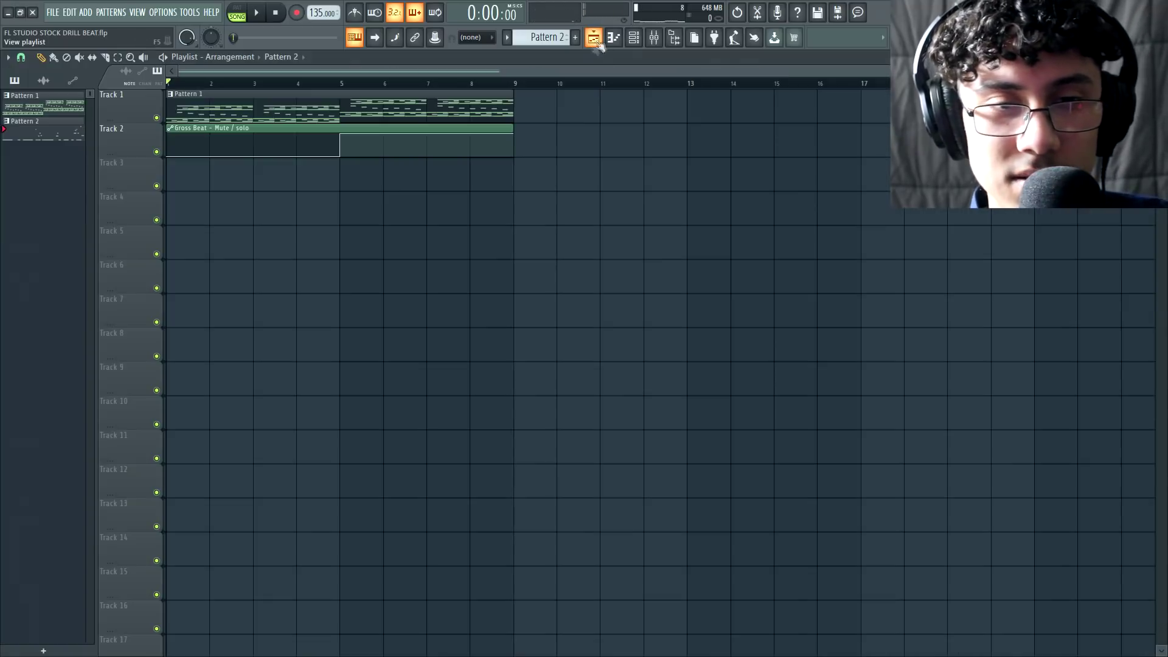
left_click_drag(404, 163, 227, 174)
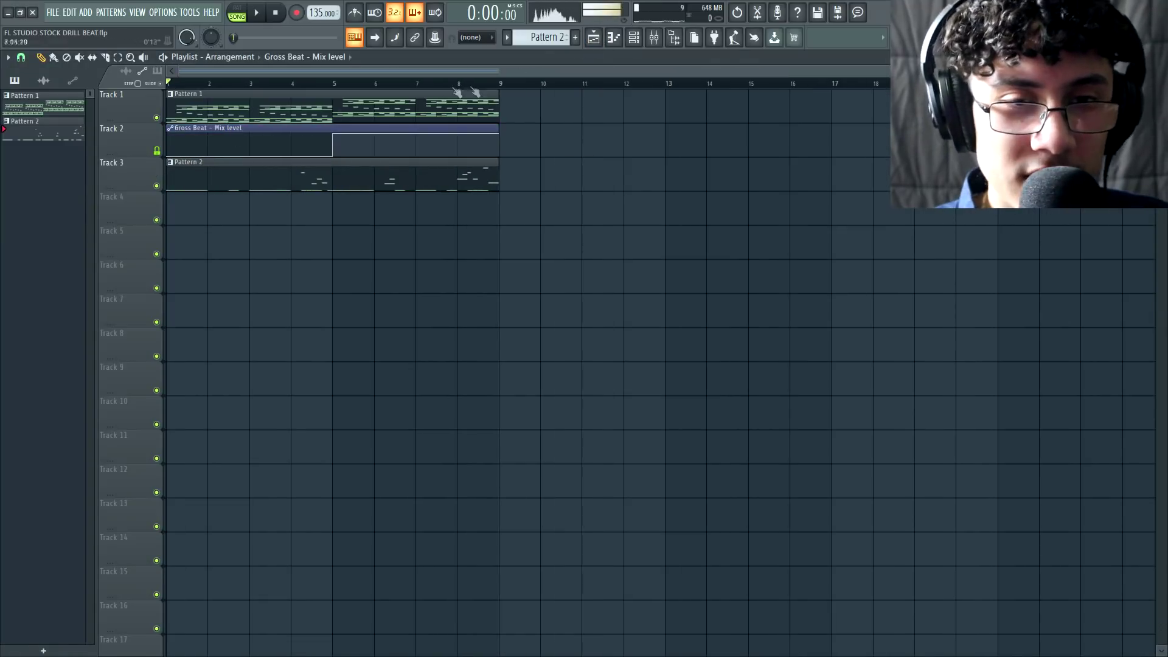
Create Pattern 3 on Track 4 at bar 1 and add a Snare 1 hit on step 9.
left_click(576, 39)
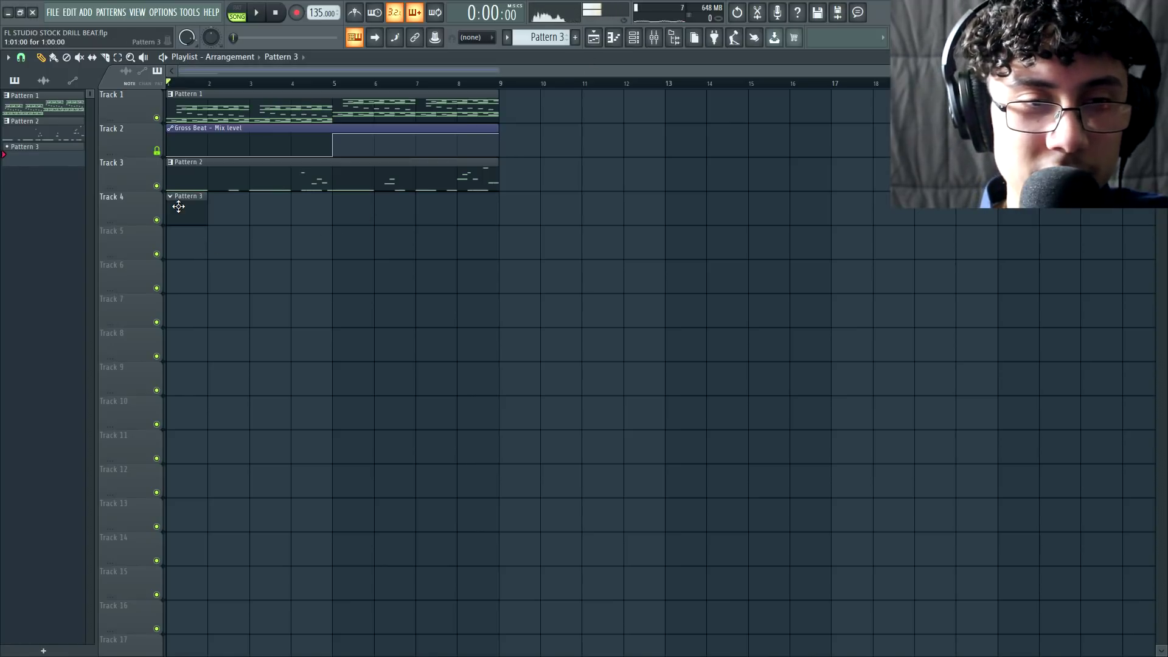
double_click(178, 207)
left_click(545, 192)
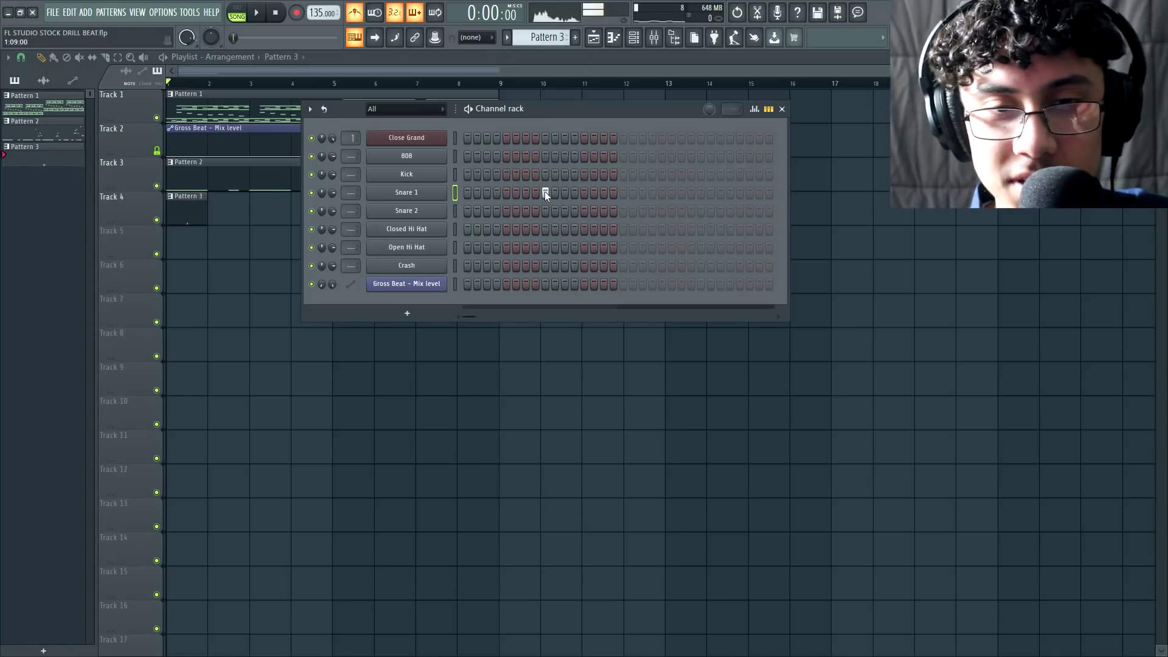
Add Pattern 3's second Snare 1 hit on step 29 after trying it on step 25.
left_click(701, 193)
key("space")
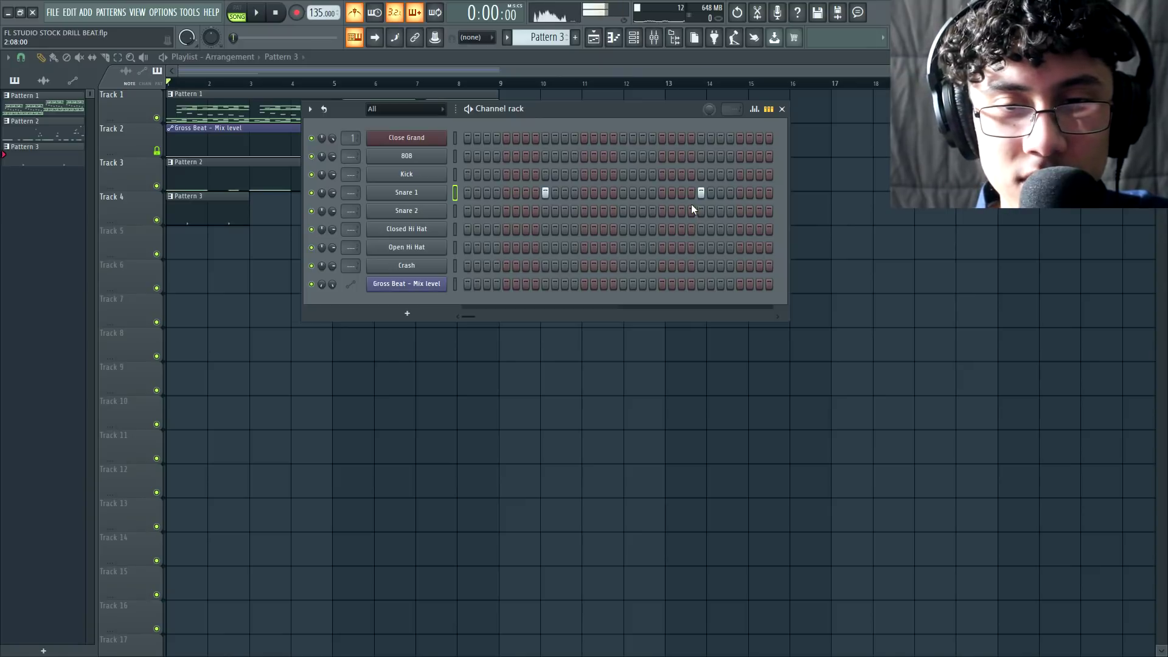
left_click(701, 193)
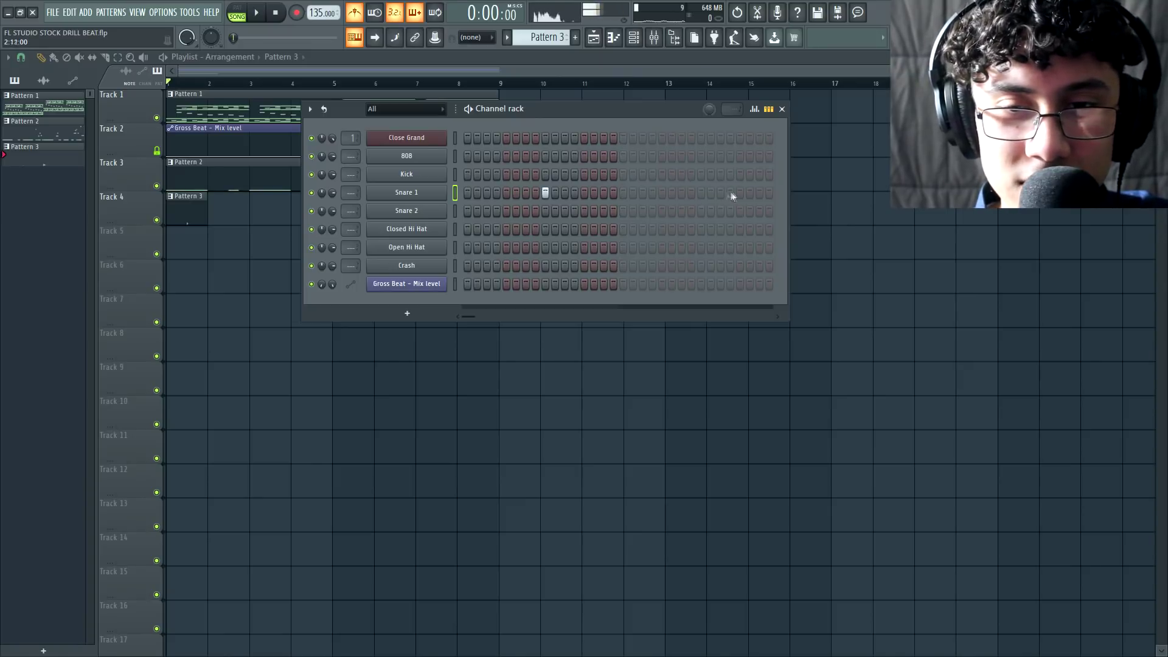
left_click(741, 192)
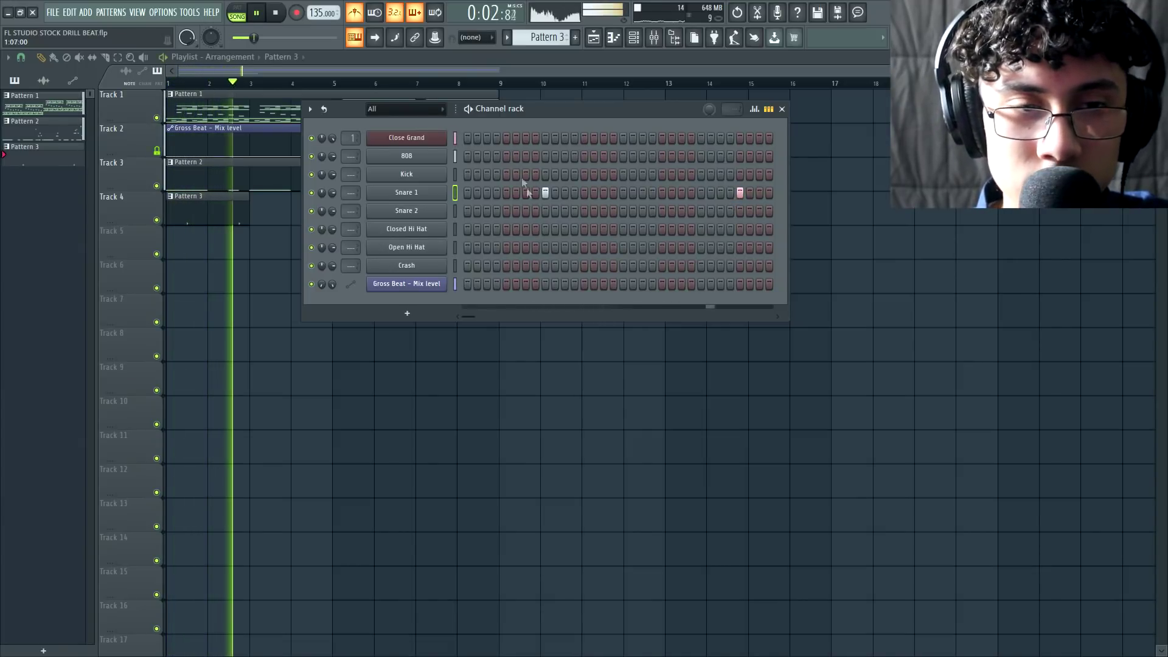
Add a Snare 1 hit on step 27 in Pattern 4 and repeat Patterns 3 and 4 over bars 5 to 8 on Track 4.
left_click(721, 192)
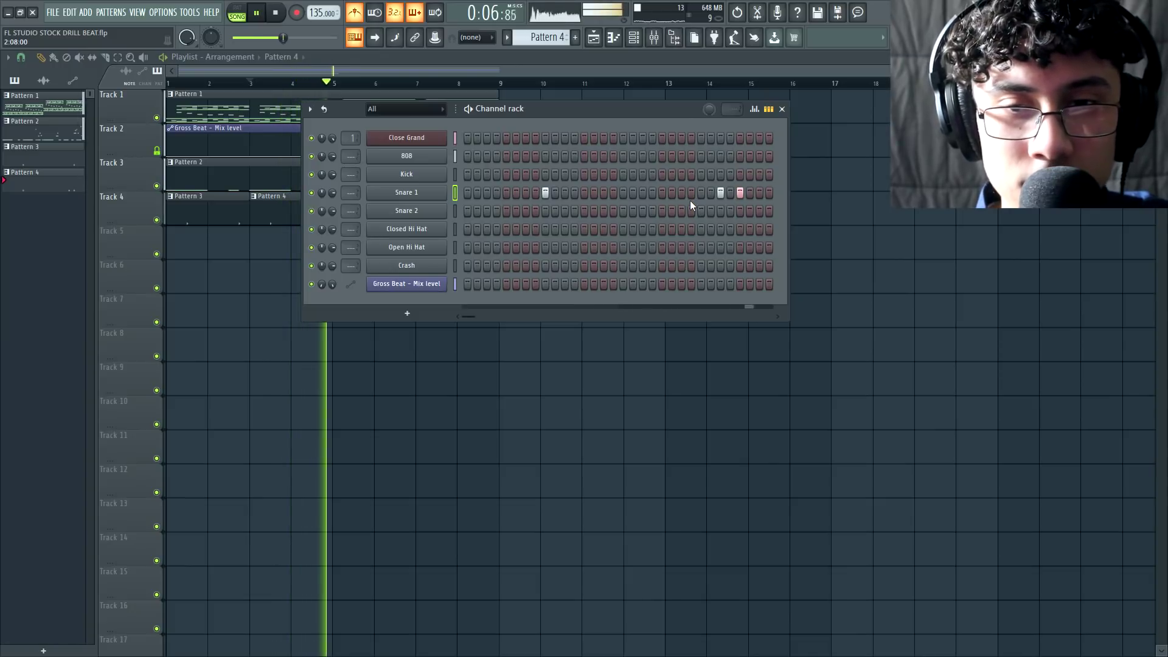
left_click(553, 60)
key("space")
left_click(226, 209)
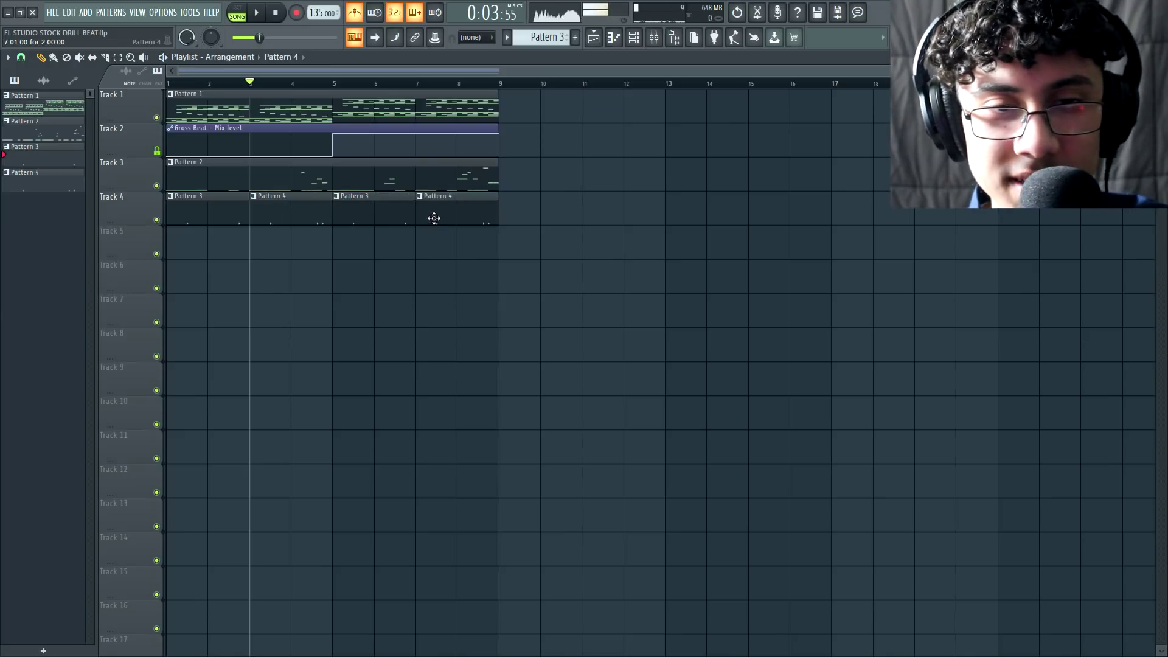
Make the Pattern 4 clip at bar 7 a unique pattern and open its step sequence.
right_click(423, 201)
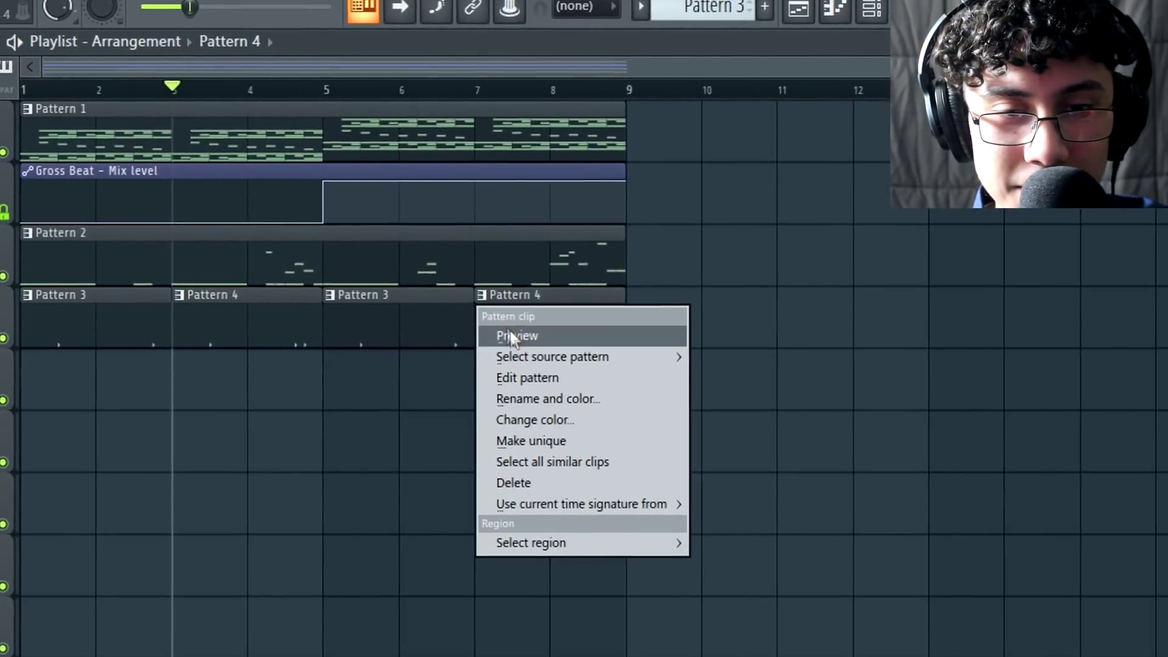
left_click(553, 428)
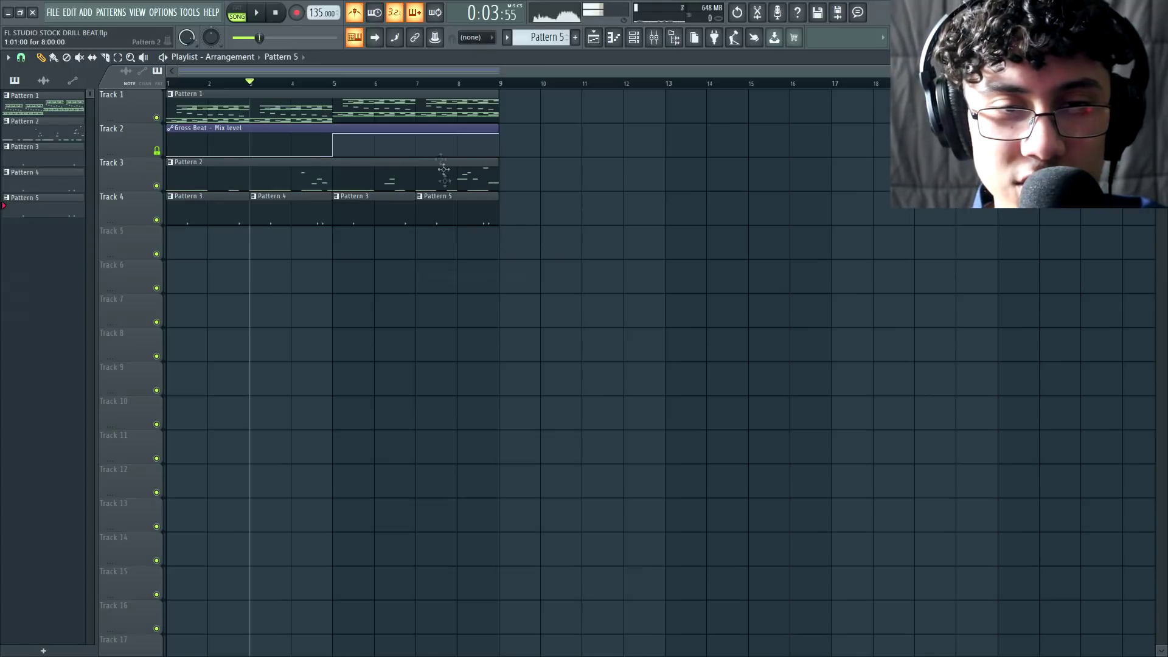
key("F6")
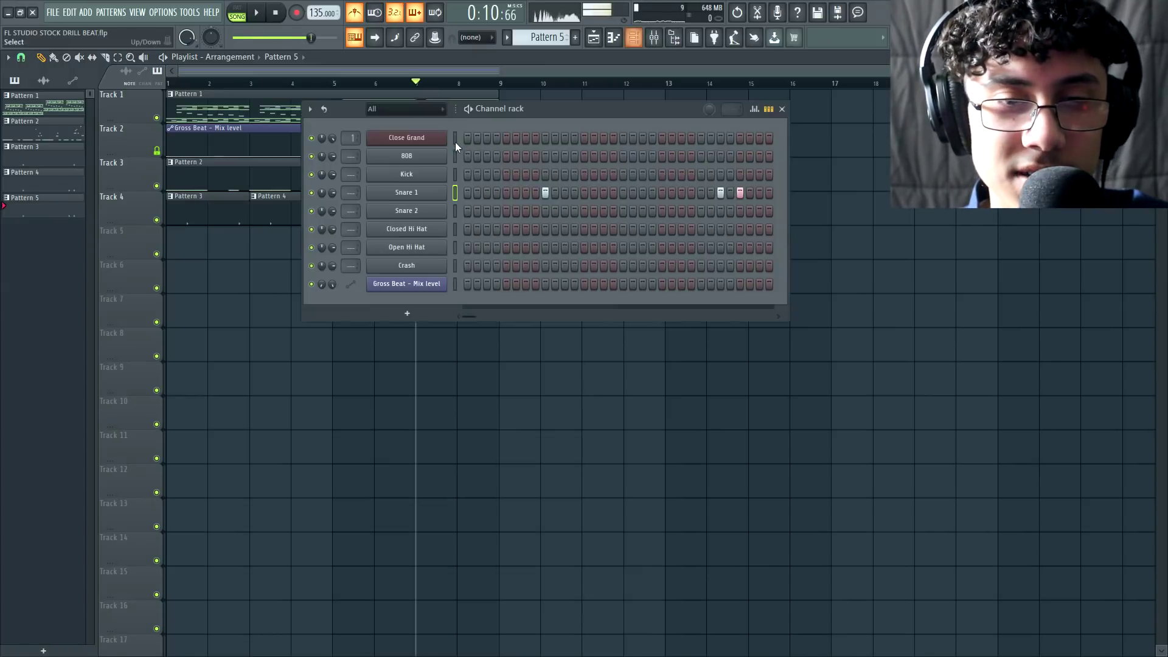
Move Pattern 5's Snare 1 hit on step 27 to step 25 and return to the playlist.
left_click(700, 193)
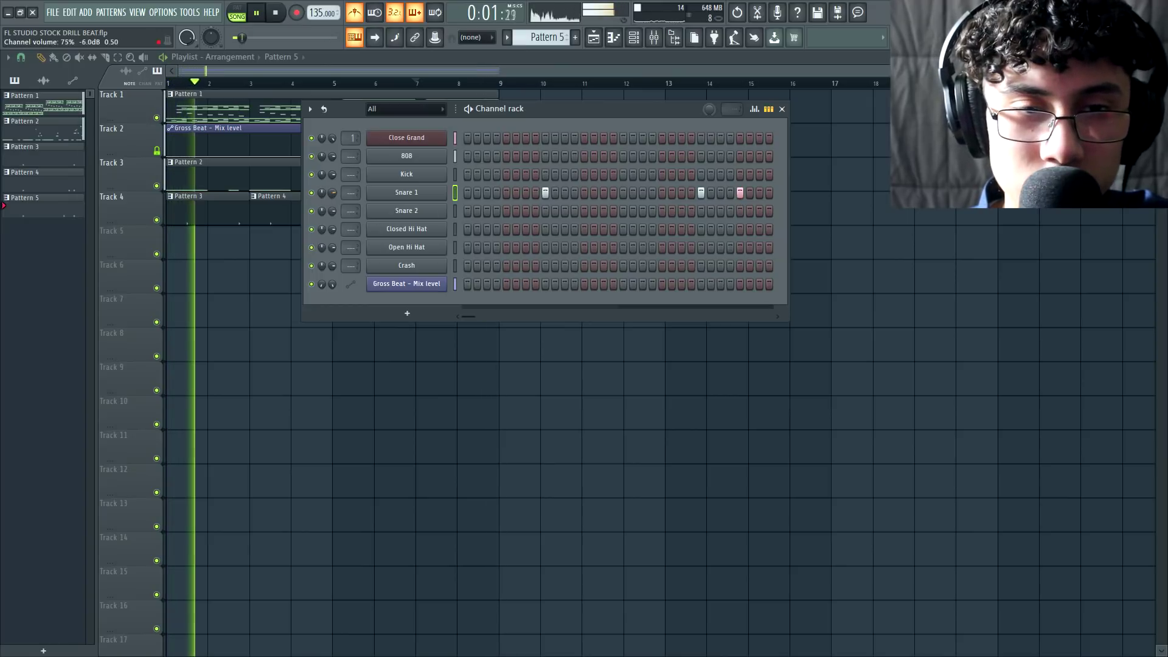
key("F6")
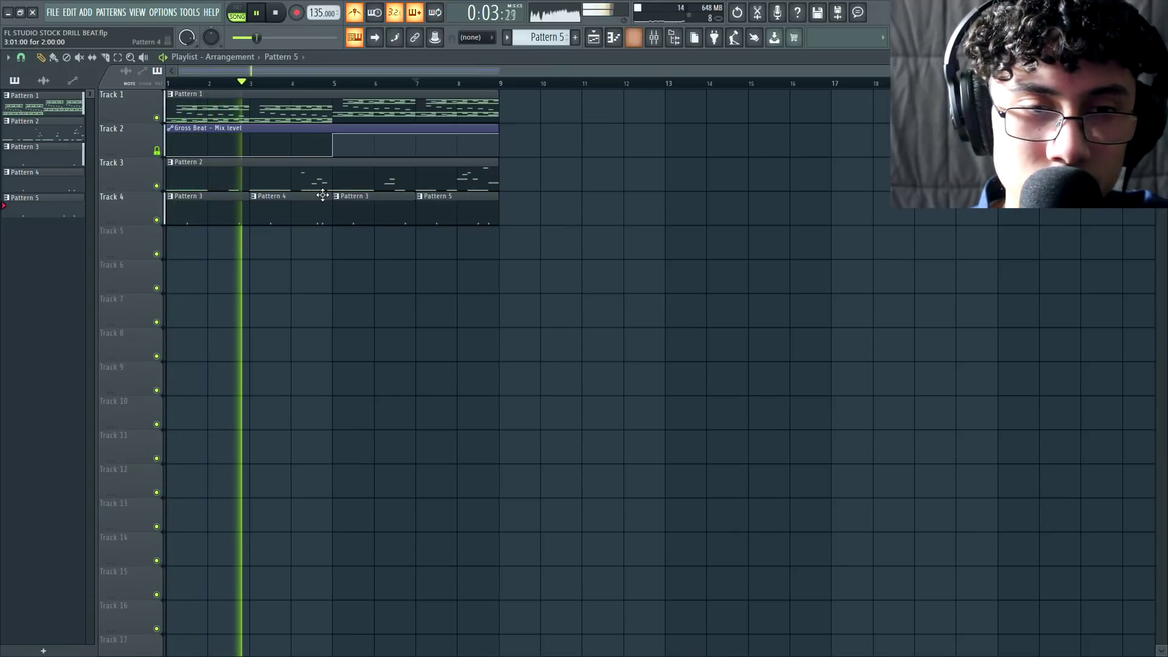
Turn off the metronome, and create Pattern 6 at bar 1 of Track 5 with Snare 2 hits on steps 1, 4 and 7.
left_click(358, 11)
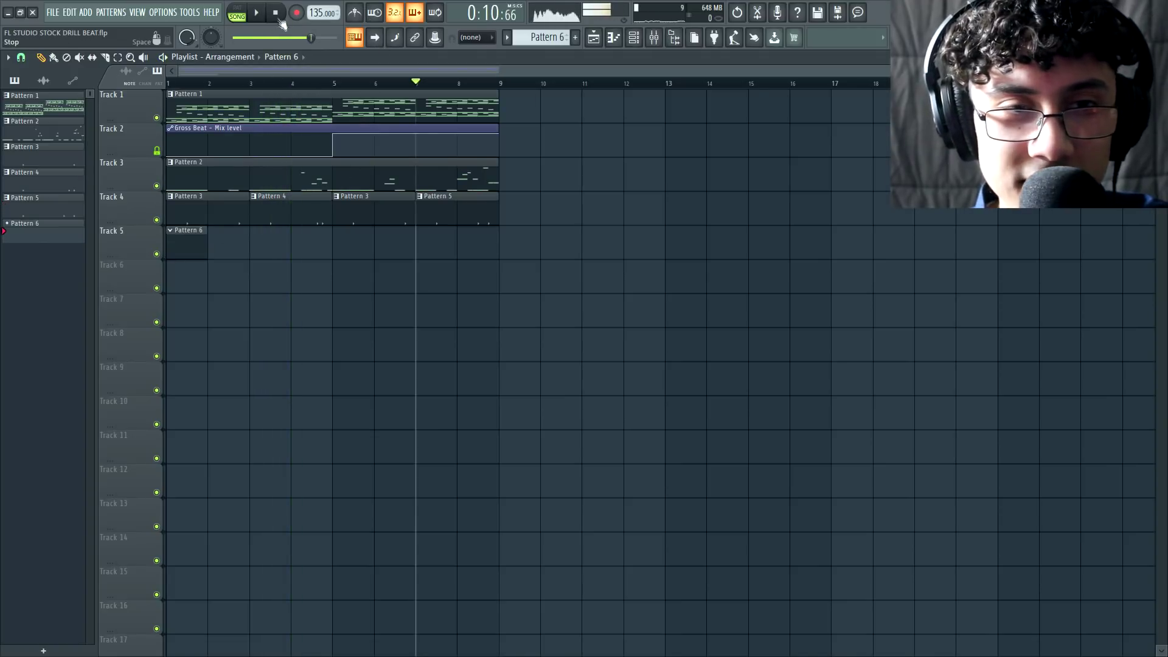
key("F6")
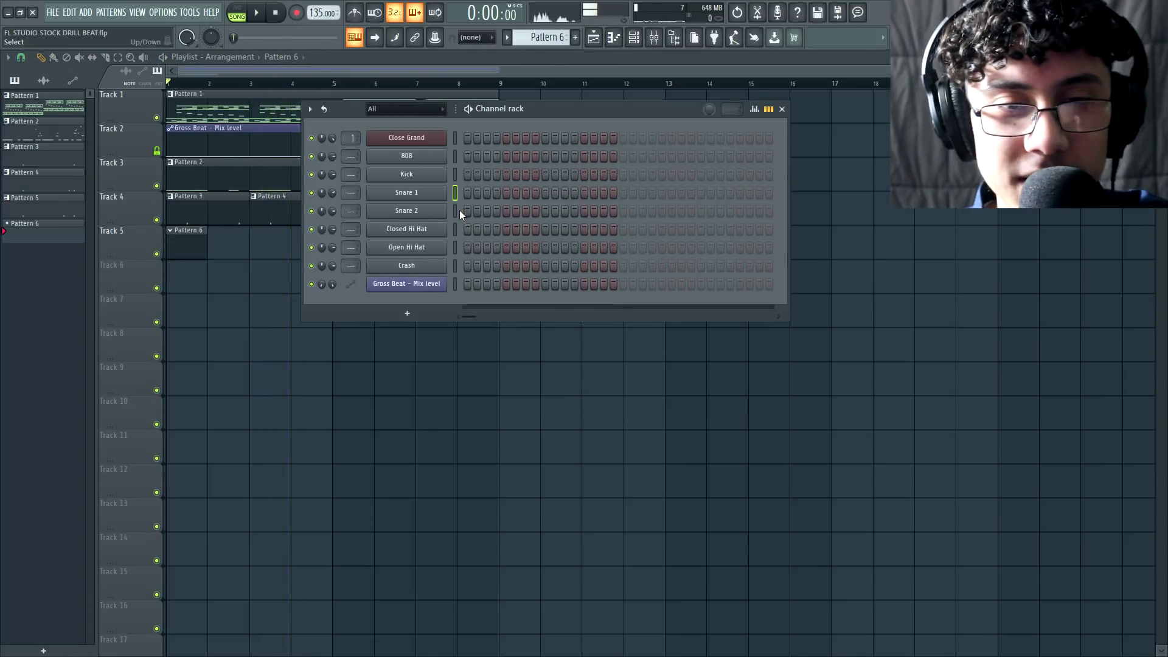
left_click(455, 210)
left_click(468, 210)
left_click(497, 211)
key("space")
left_click(526, 211)
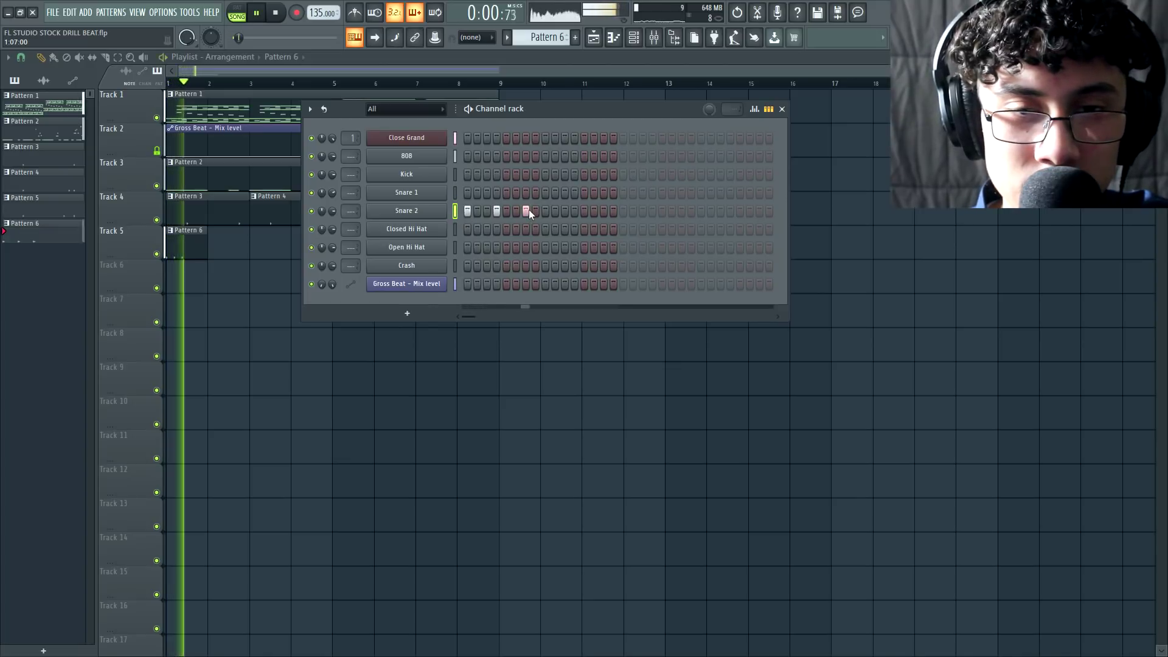
key("space")
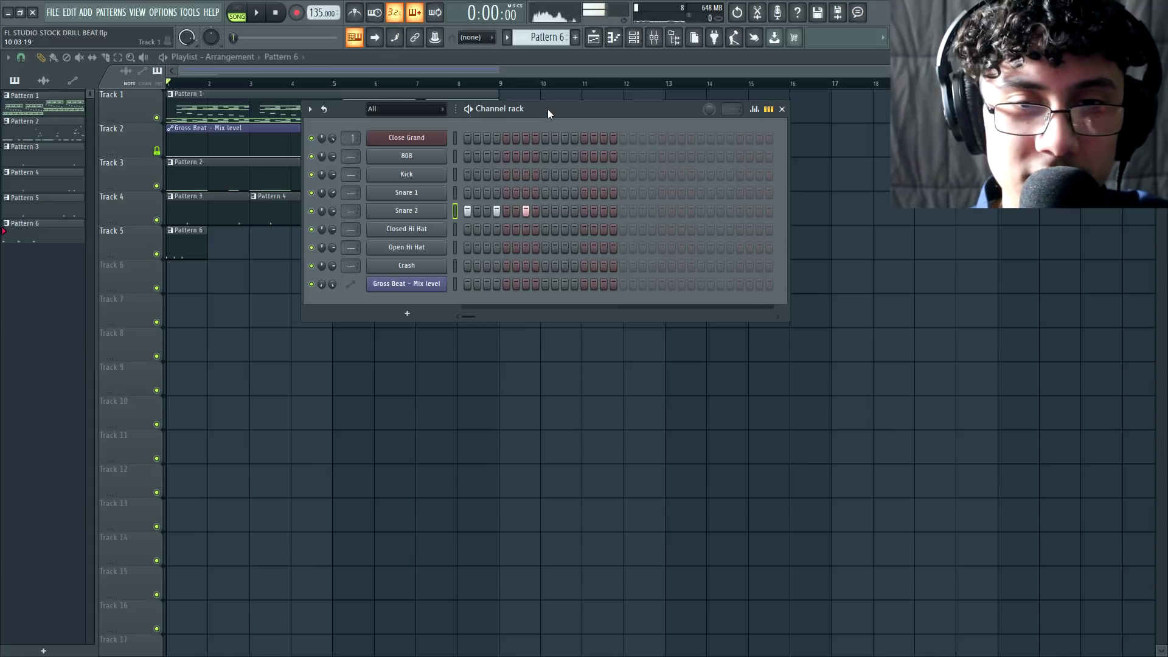
Add Snare 2 hits on steps 23 and 27 in Pattern 6 after trying one on step 29.
left_click(671, 211)
key("space")
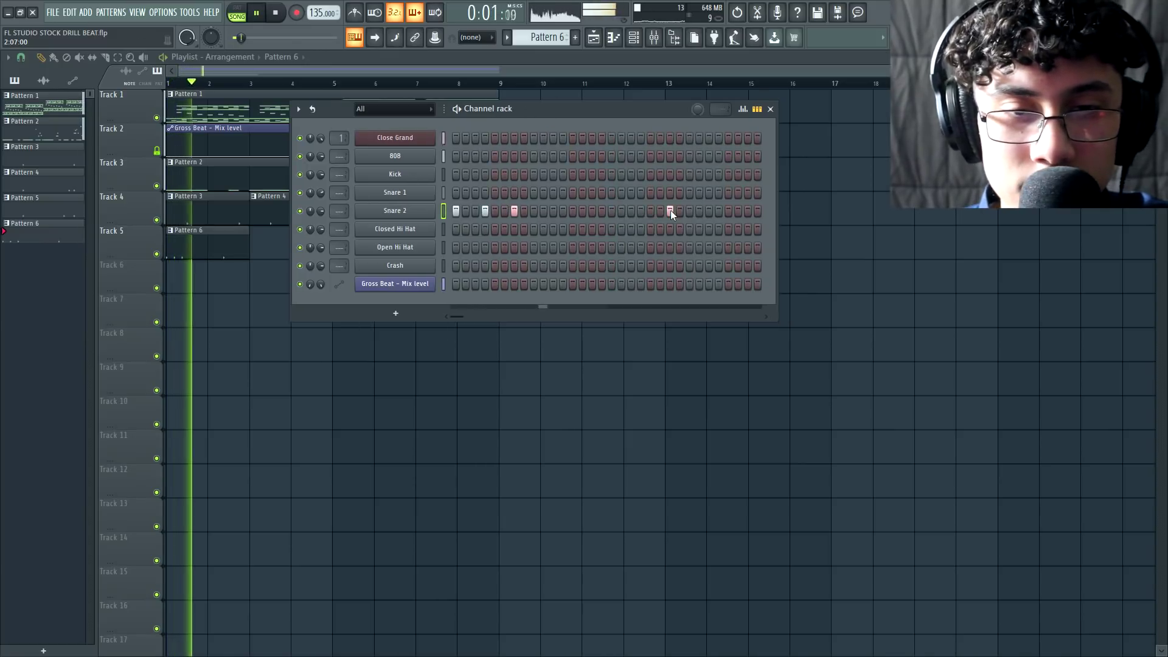
left_click(730, 211)
key("space")
left_click(710, 211)
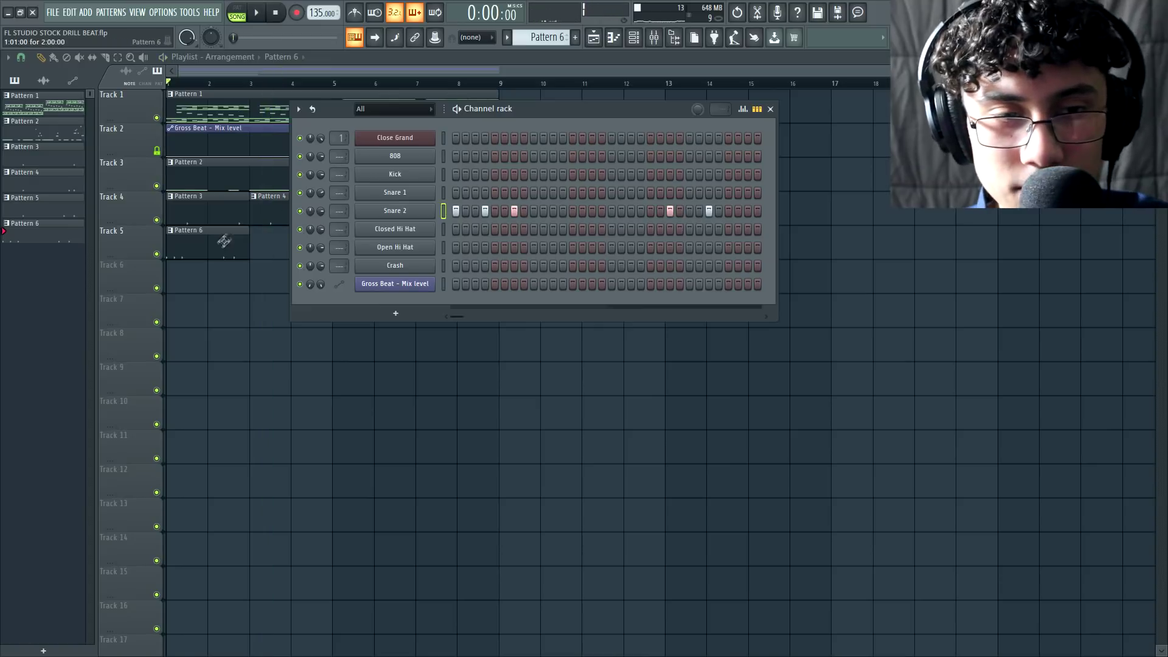
Repeat Pattern 6 at bar 3 on Track 5 as a unique pattern, with Snare 2 hits on steps 15, 29 and 30 instead of 27.
left_click(272, 245)
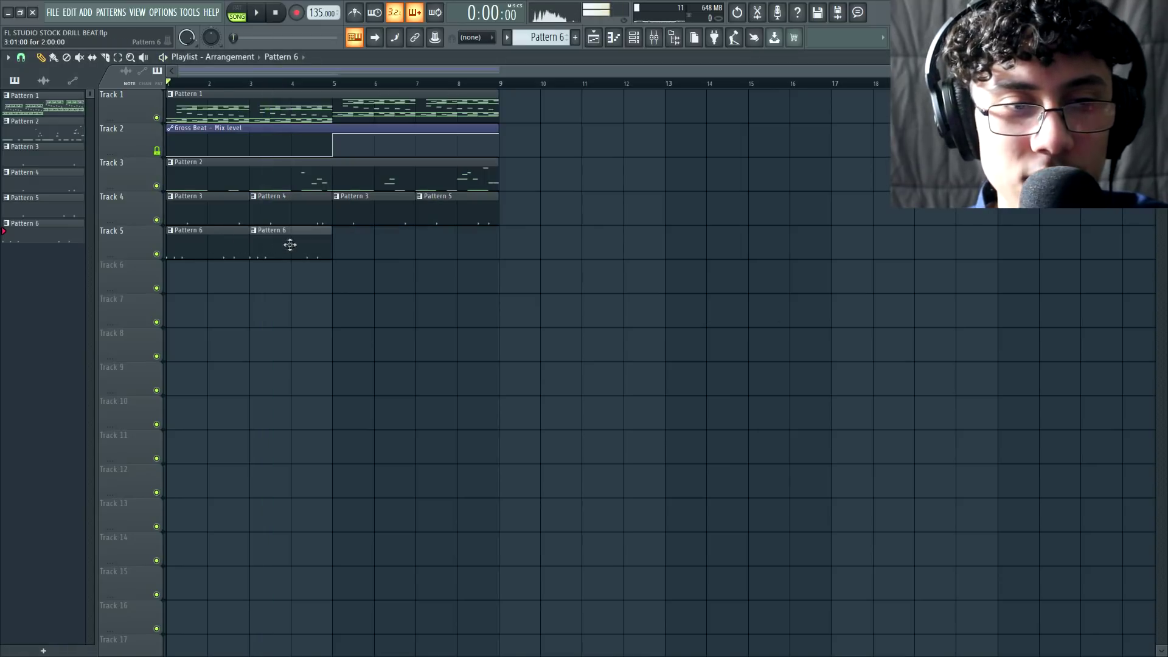
left_click(258, 238)
left_click(286, 305)
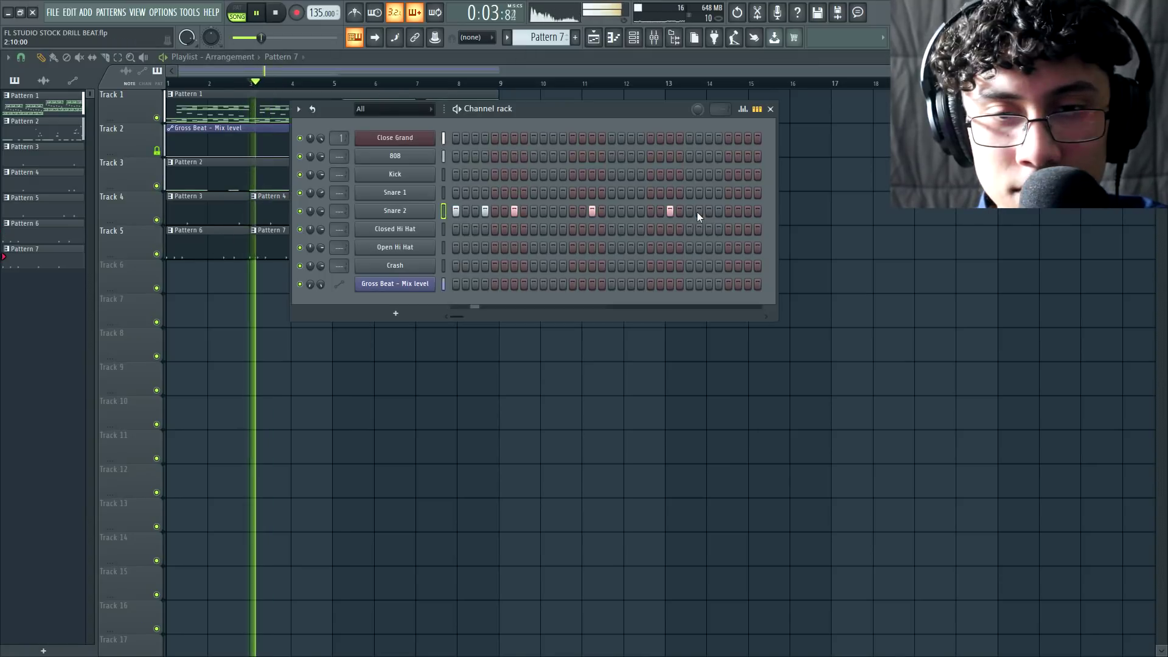
left_click(730, 210)
left_click(739, 211)
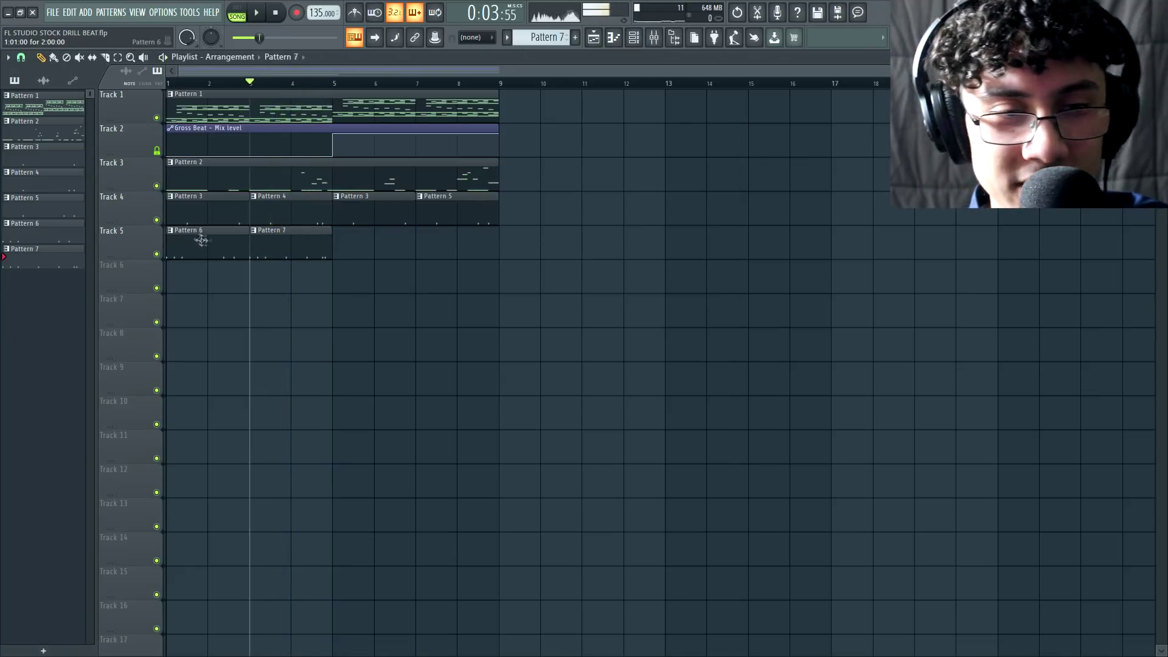
Repeat Patterns 6 and 7 over bars 5 to 8 on Track 5.
left_click(366, 241)
left_click(463, 244)
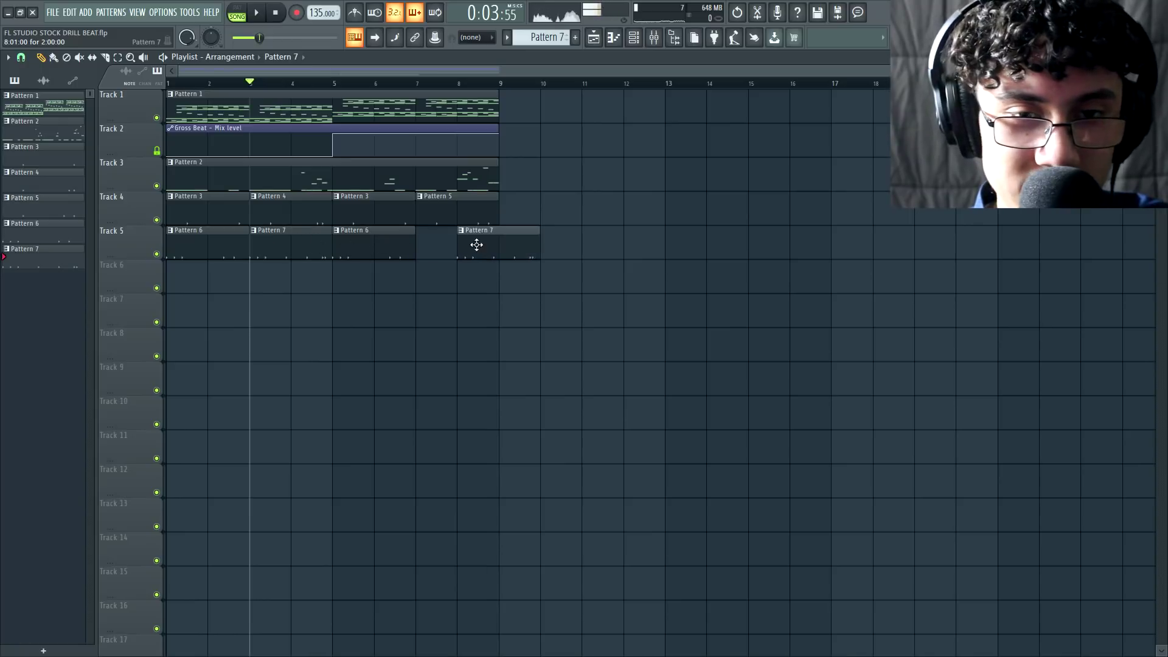
scroll(462, 246, "up", 3)
scroll(461, 248, "up", 1)
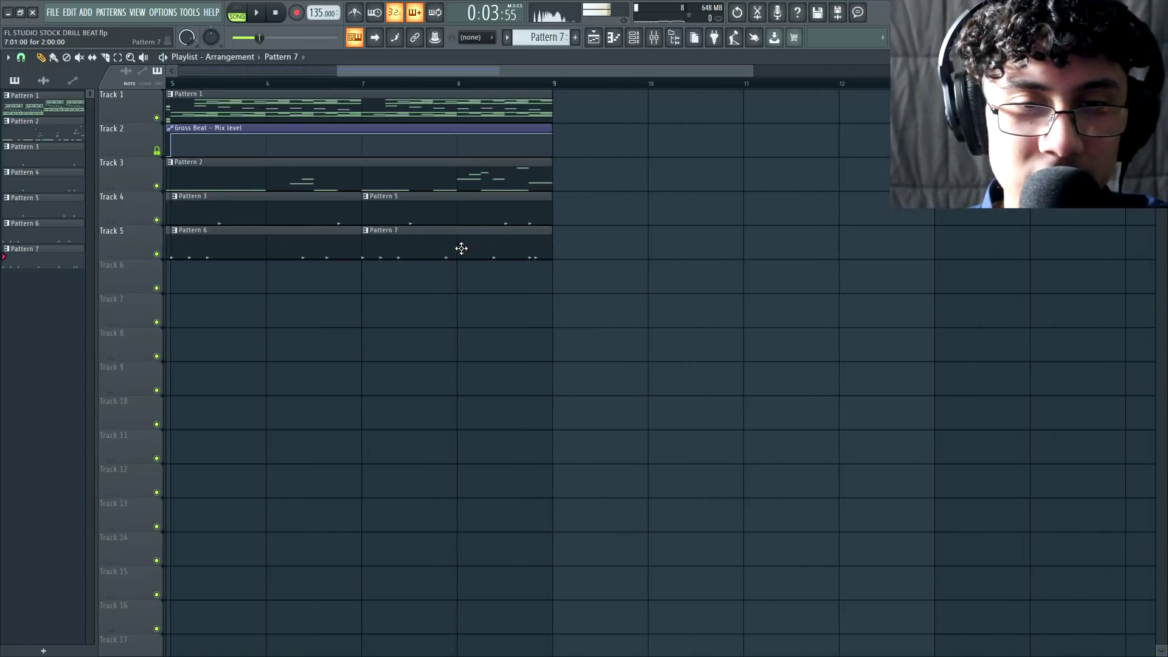
Make the Pattern 7 clip at bar 7 a unique pattern and open its Snare 2 notes in the piano roll.
right_click(371, 237)
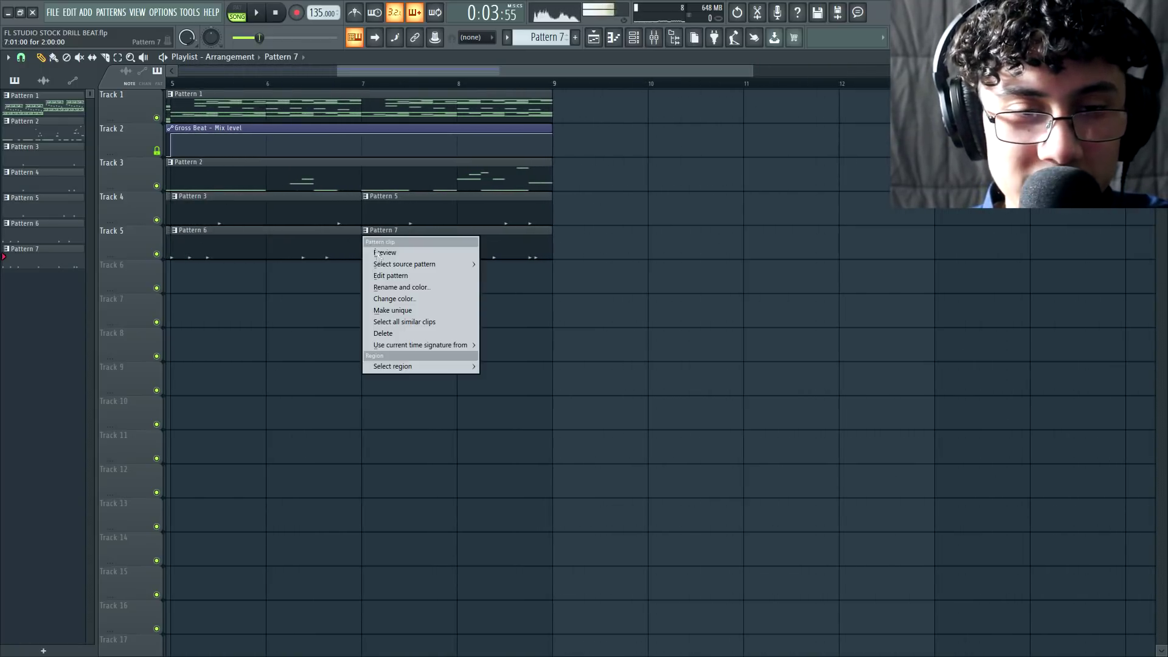
left_click(402, 310)
double_click(477, 246)
scroll(140, 236, "up", 6)
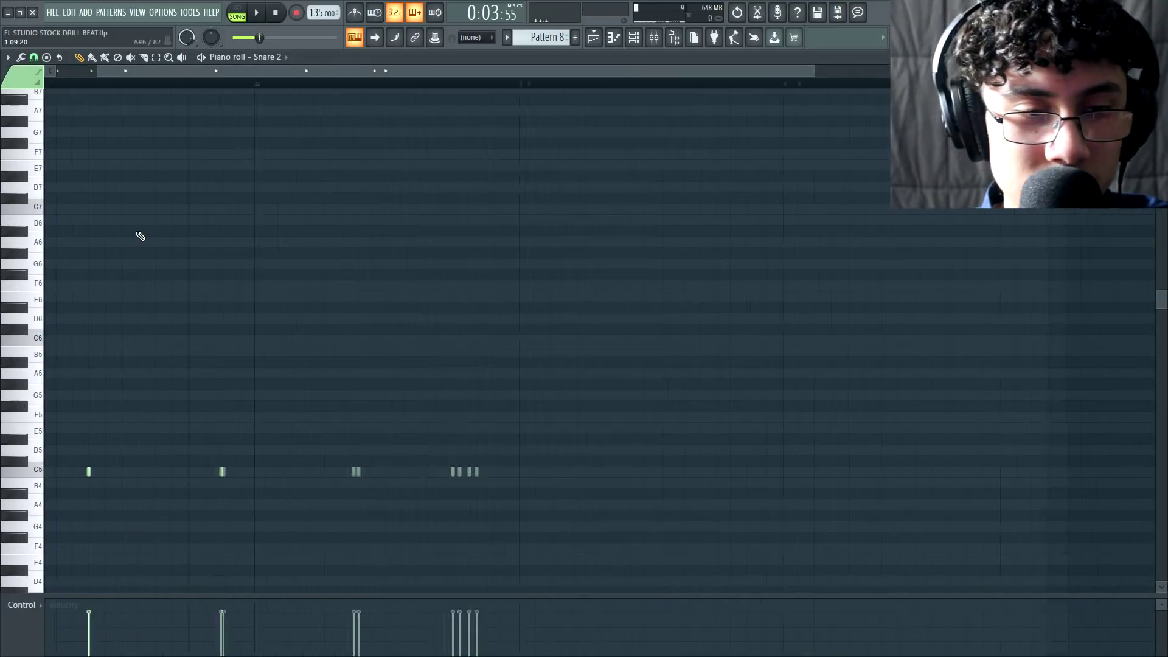
scroll(166, 156, "down", 1)
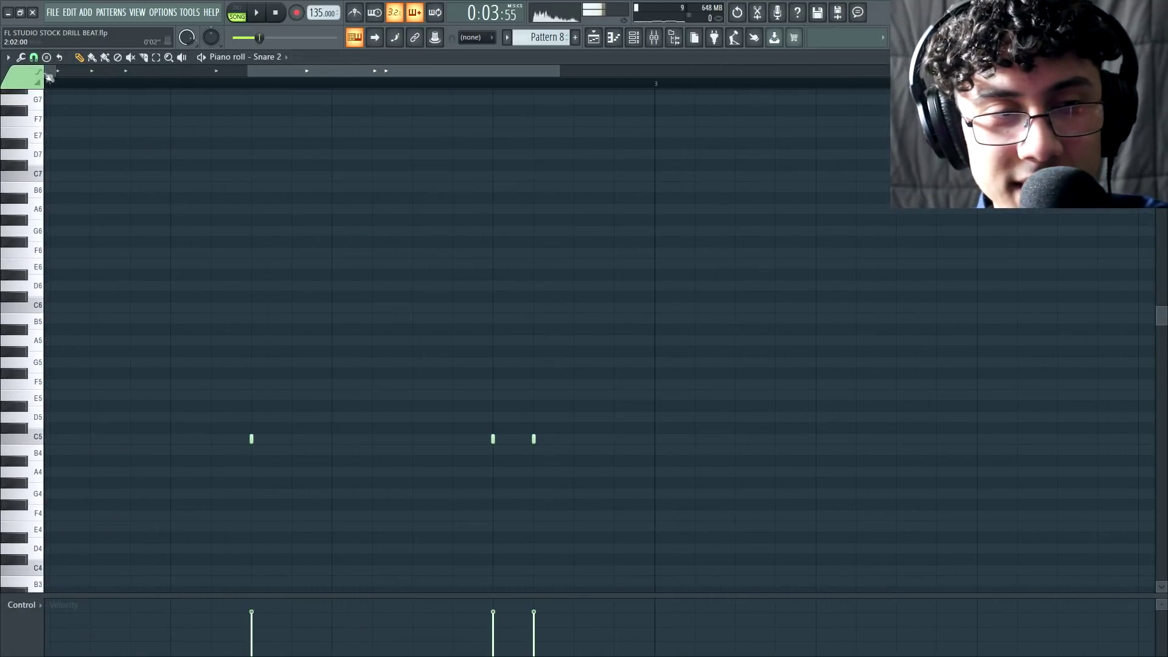
Set the piano roll snap to 1/2 step and add descending Snare 2 notes E5, D5 and C5 starting on step 15 of bar 2.
left_click(34, 57)
left_click(53, 156)
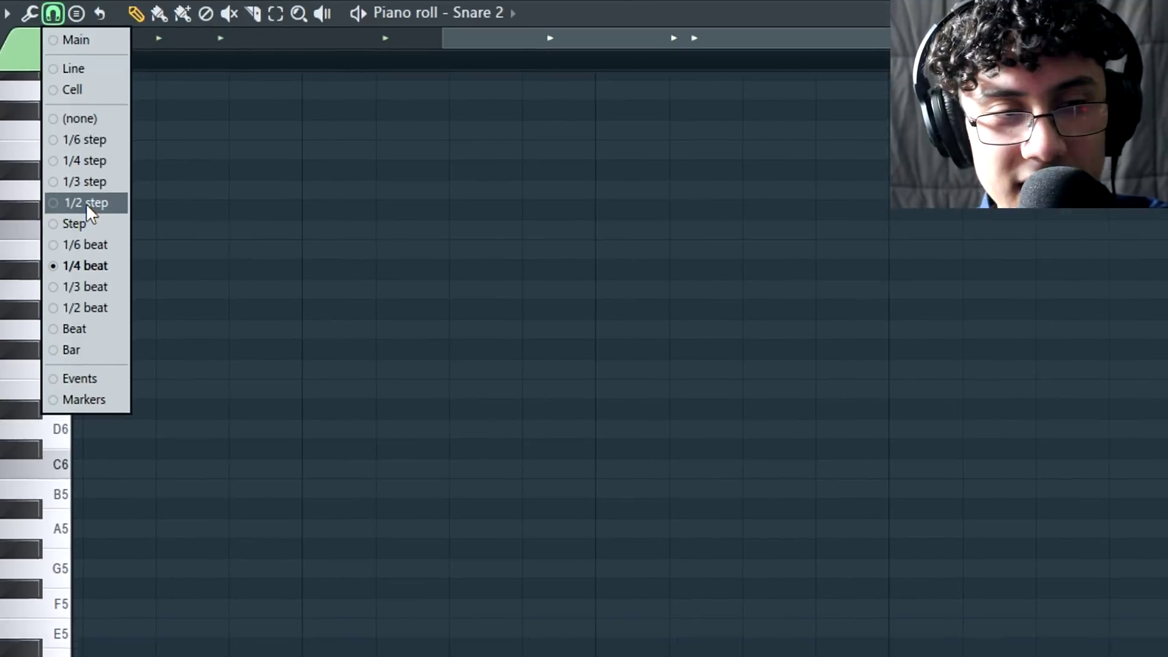
scroll(928, 398, "up", 3)
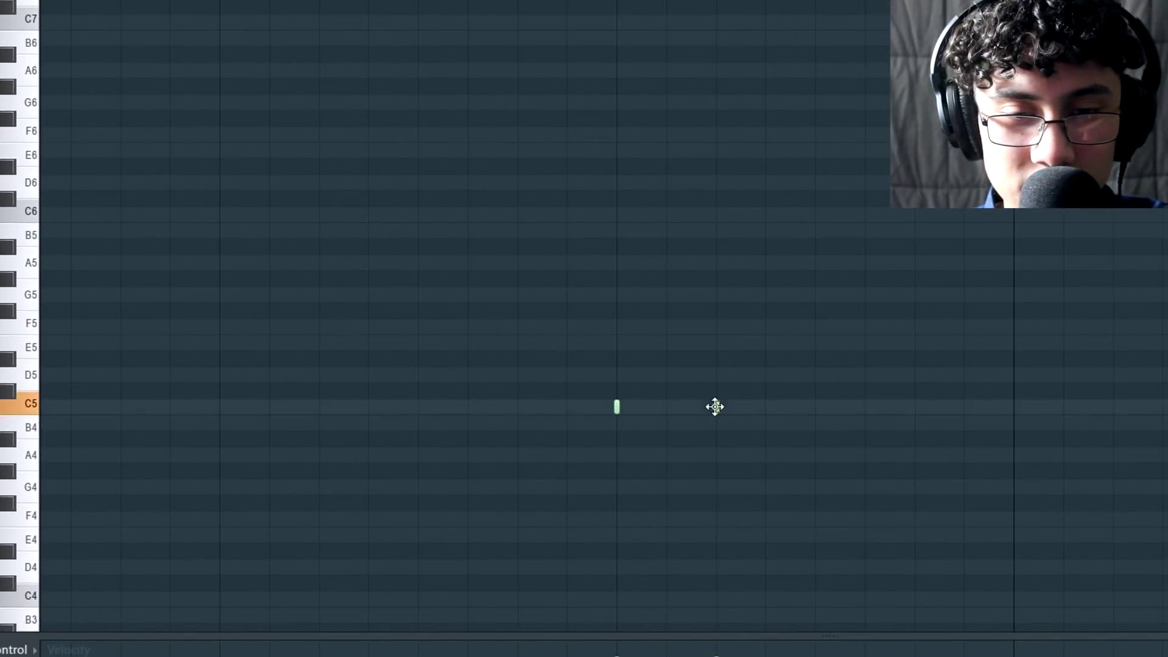
left_click(716, 407)
left_click(814, 406)
left_click(864, 407)
left_click(914, 407)
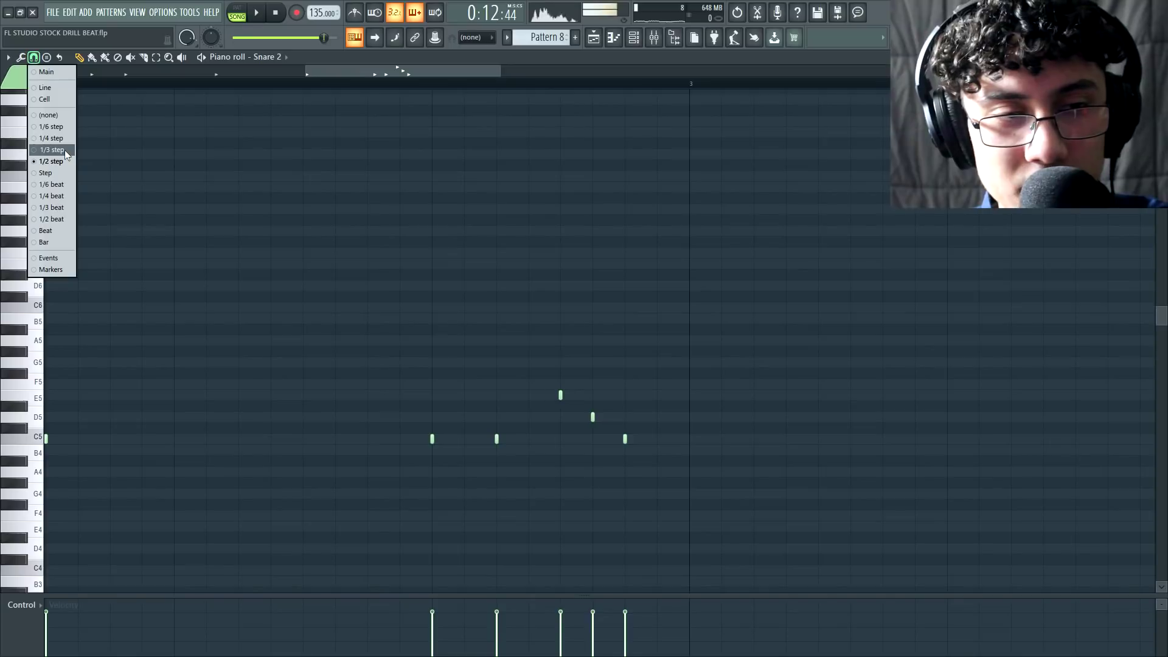
Set the snap to 1/3 step, respace the closing Snare 2 roll as E5, D5, C#5 and C5, and return to the playlist.
left_click(65, 149)
left_click_drag(554, 389, 673, 494)
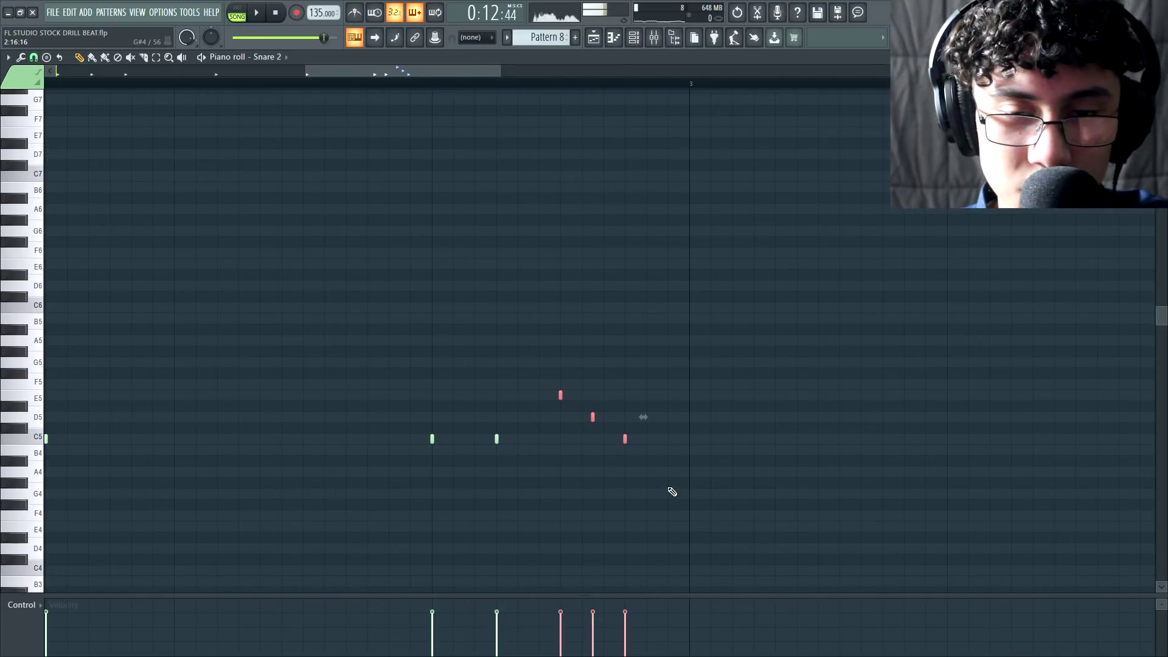
left_click_drag(605, 417, 586, 416)
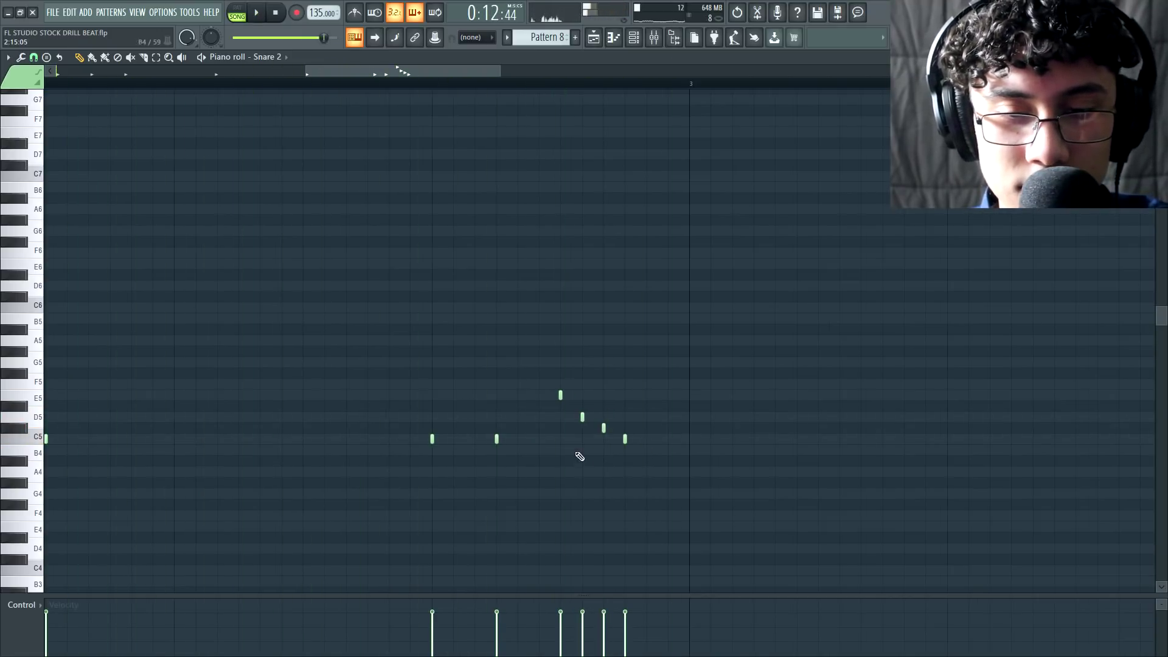
left_click(593, 37)
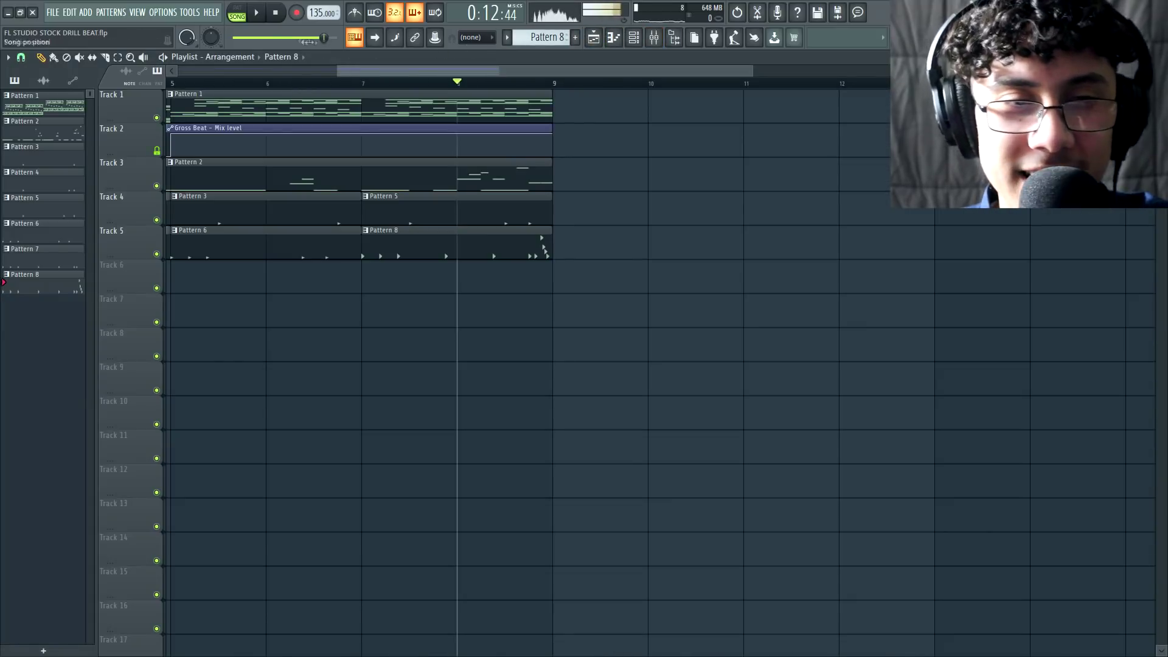
Open Pattern 6's Snare 2 notes in the piano roll and show note velocity in an enlarged control lane.
left_click(278, 14)
double_click(228, 239)
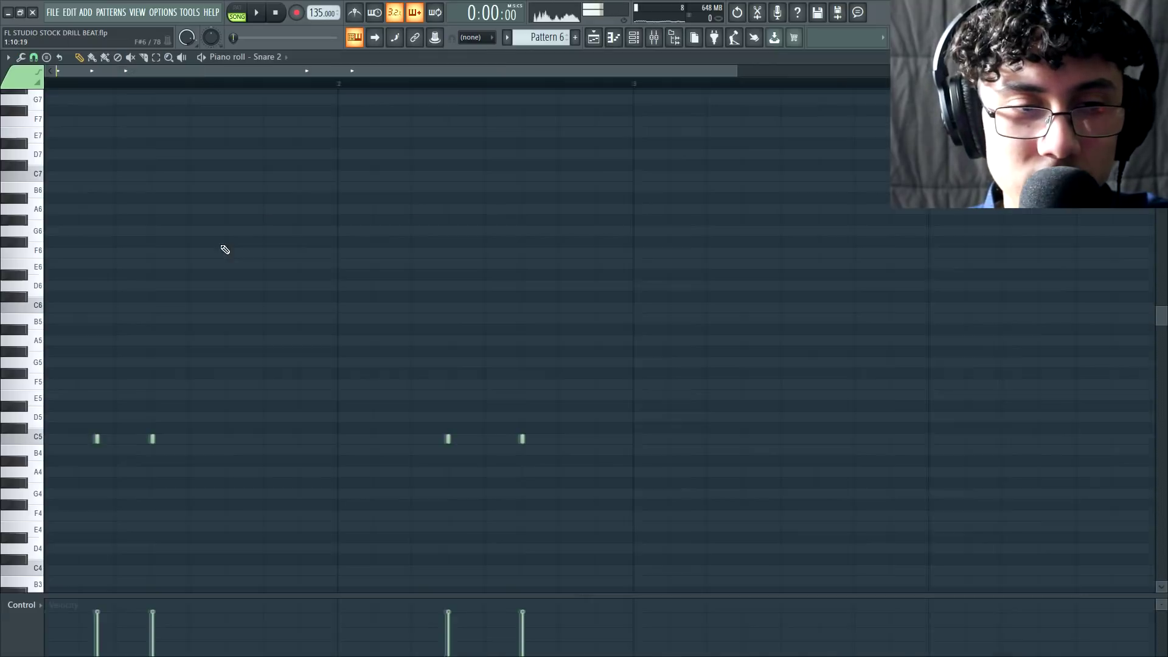
left_click_drag(237, 593, 220, 462)
scroll(214, 388, "down", 2)
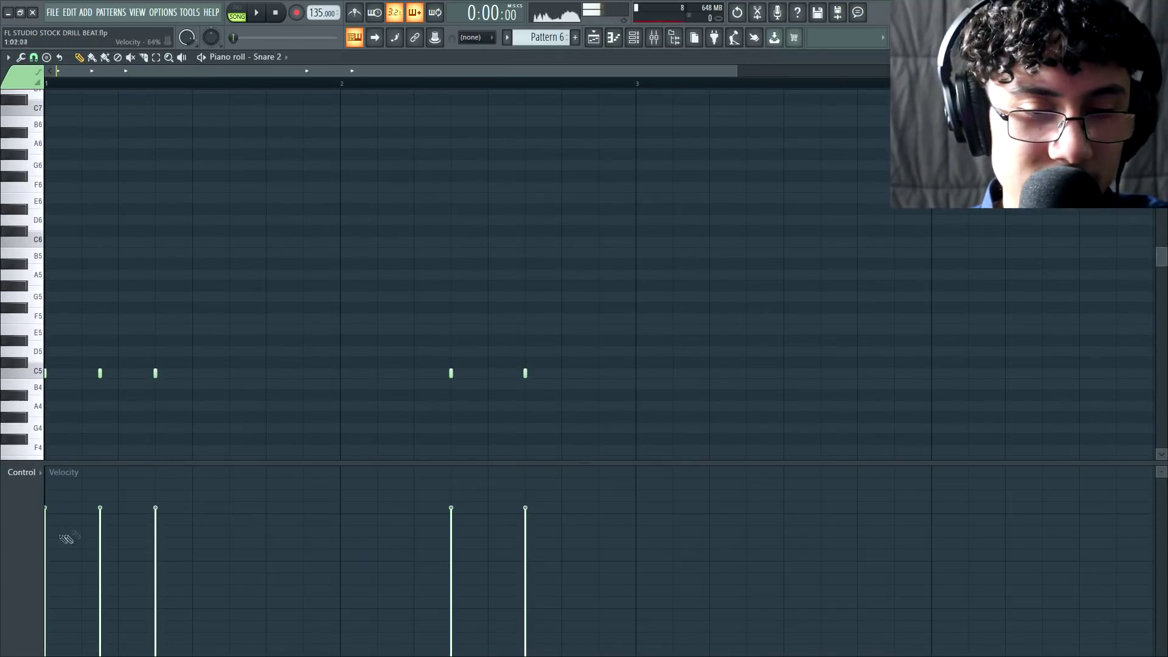
left_click(29, 475)
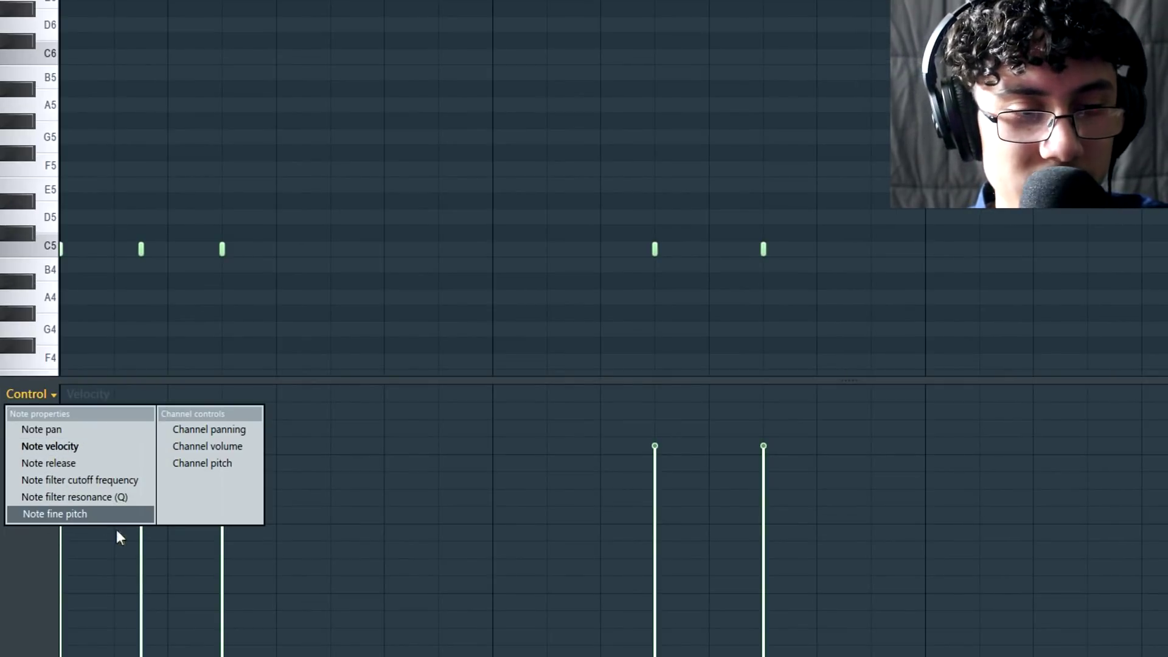
left_click(61, 446)
Lower the velocities of Pattern 6's second and third Snare 2 hits while auditioning them, with the second slightly softer than the third.
left_click(169, 539)
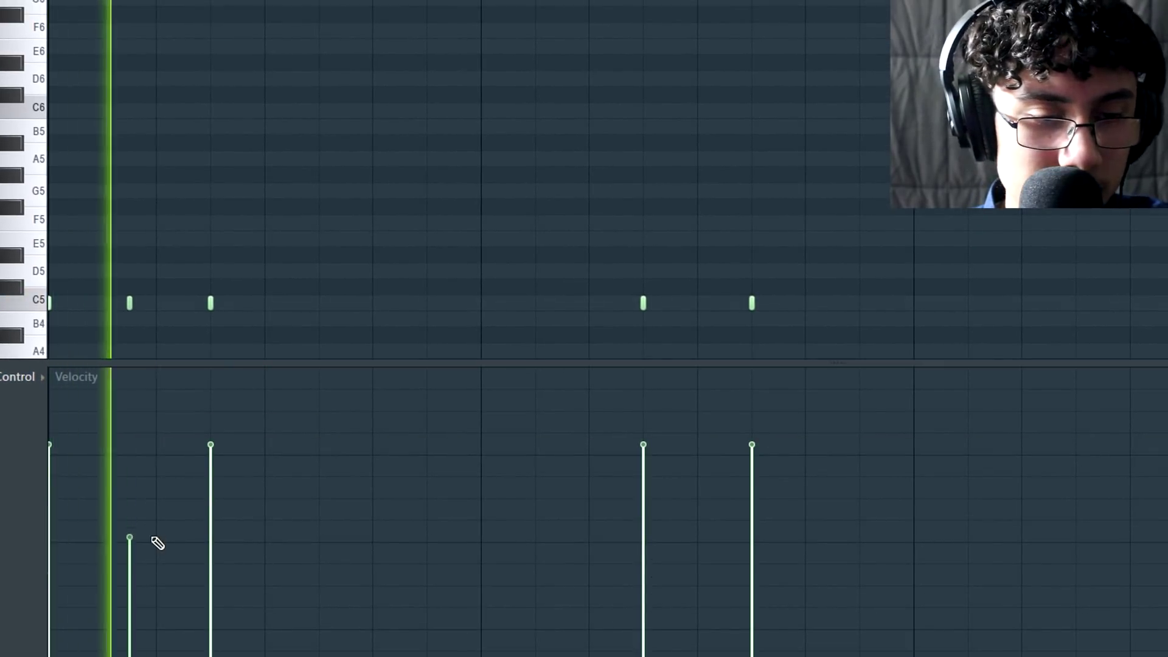
left_click(148, 515)
left_click(217, 477)
key("space")
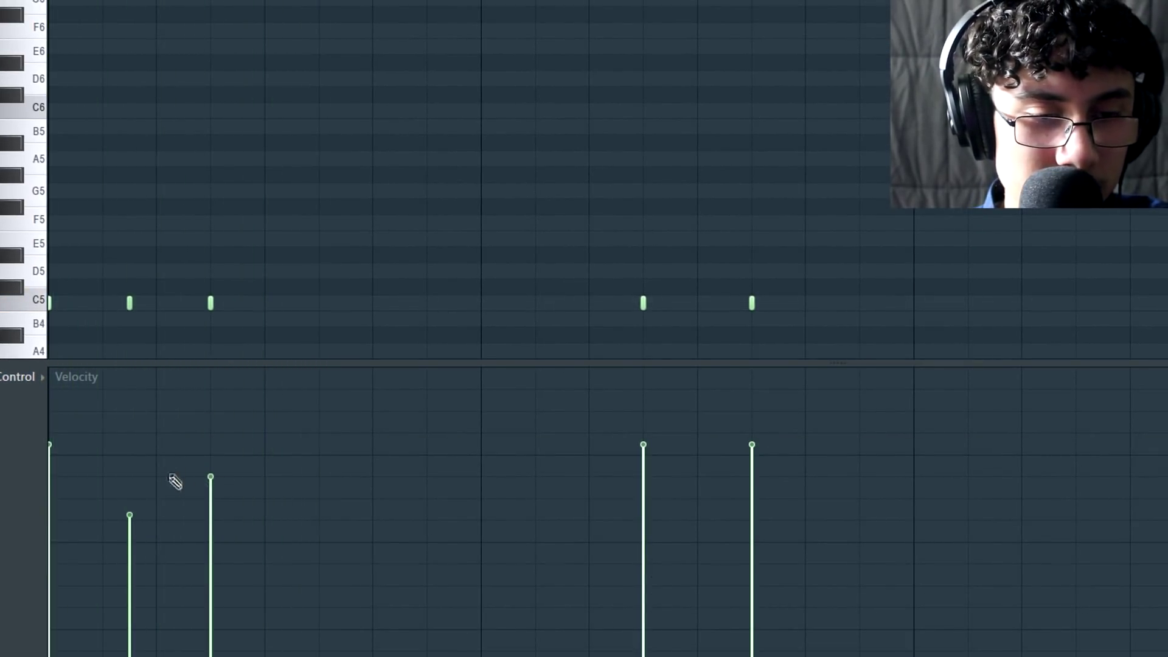
key("space")
key("space")
left_click(210, 554)
key("space")
key("space")
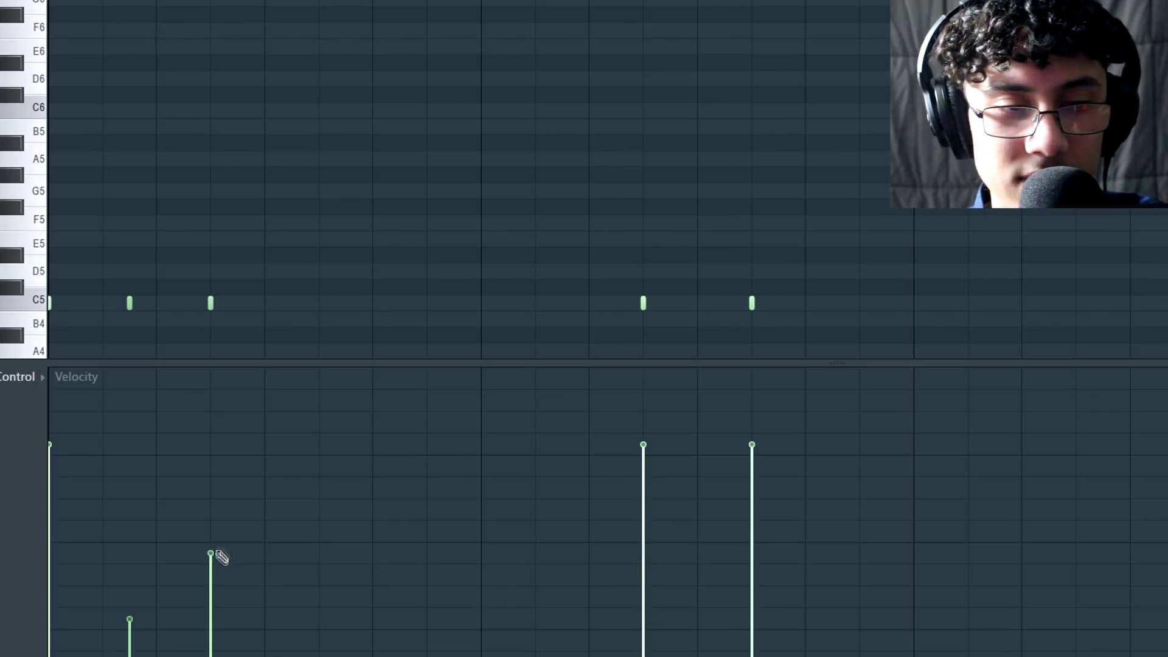
key("space")
key("space")
left_click(139, 569)
key("space")
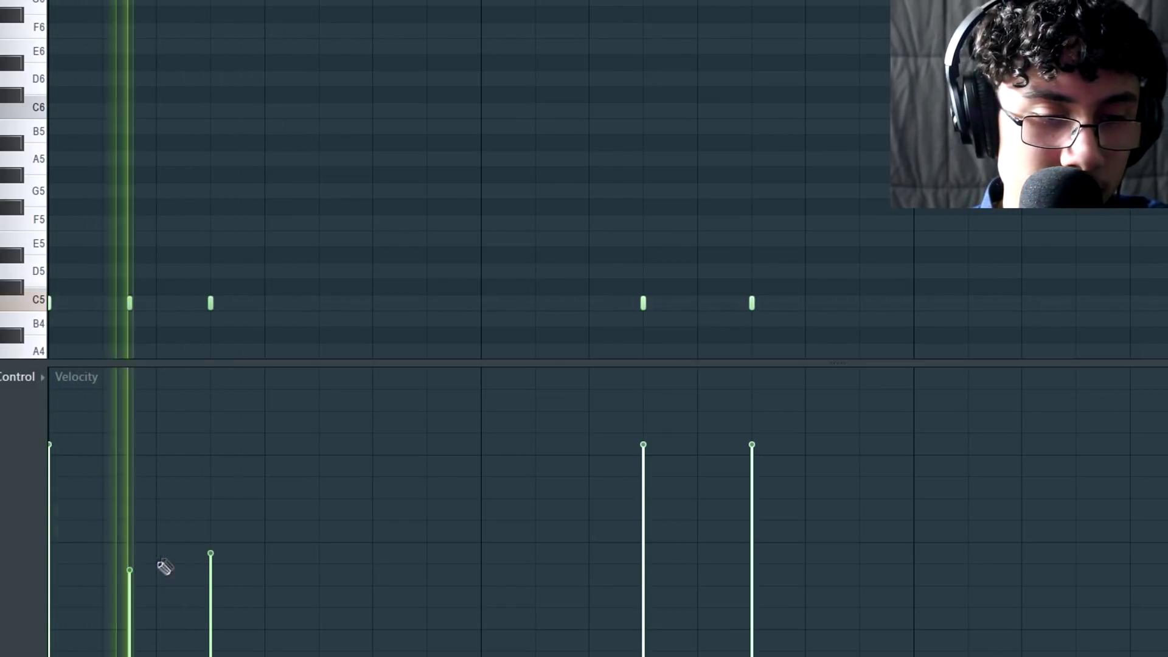
key("space")
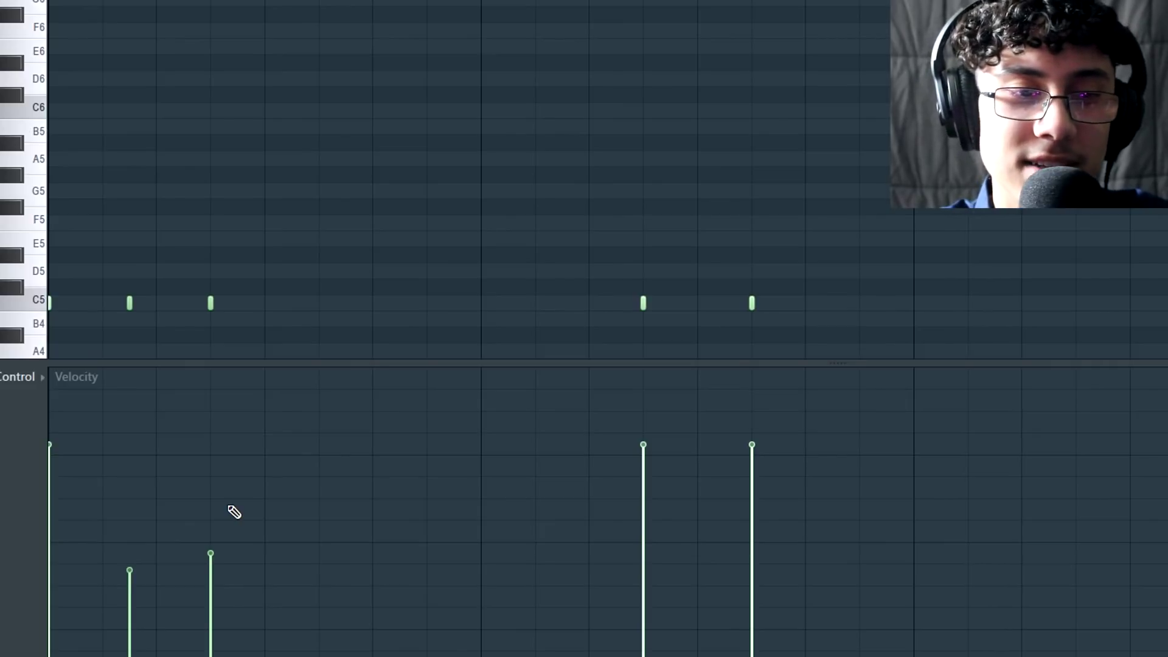
Raise the third Snare 2 hit's velocity in Pattern 6 and lower the fourth hit's to about 55%.
key("space")
left_click(156, 519)
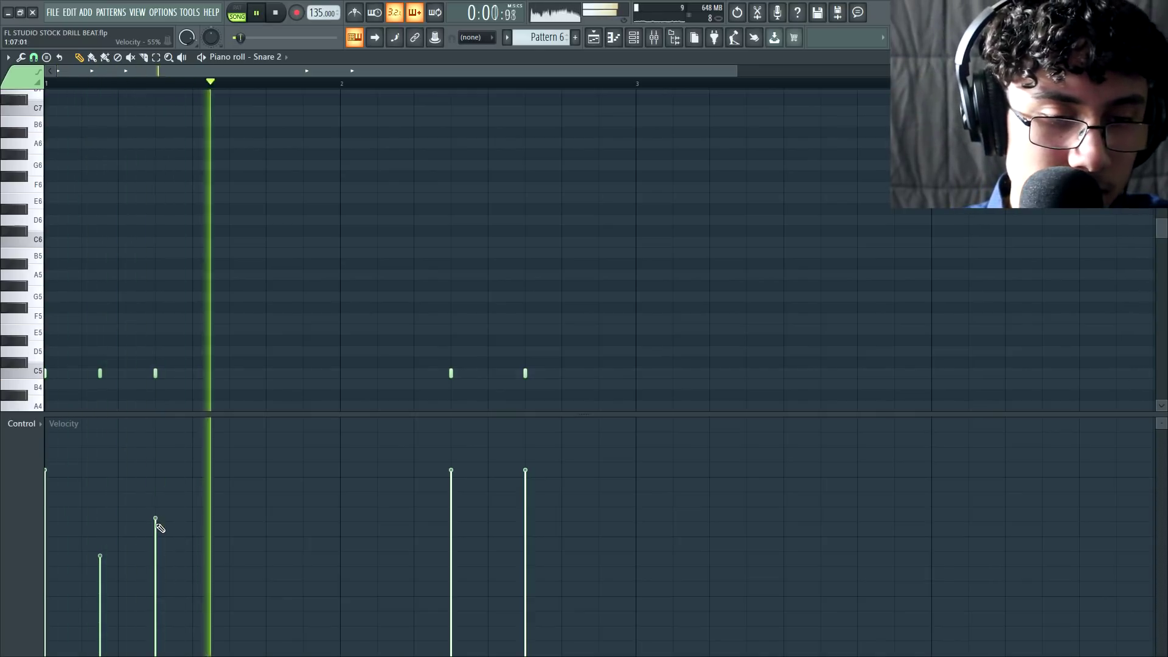
left_click(450, 539)
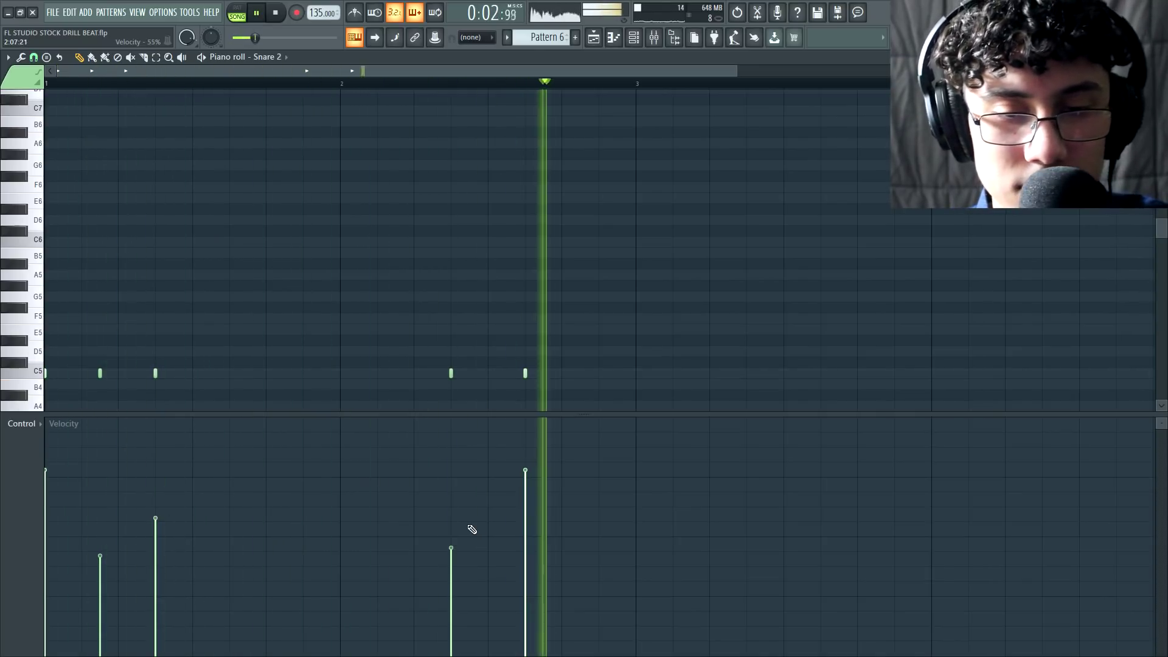
left_click(451, 524)
left_click(160, 515)
key("space")
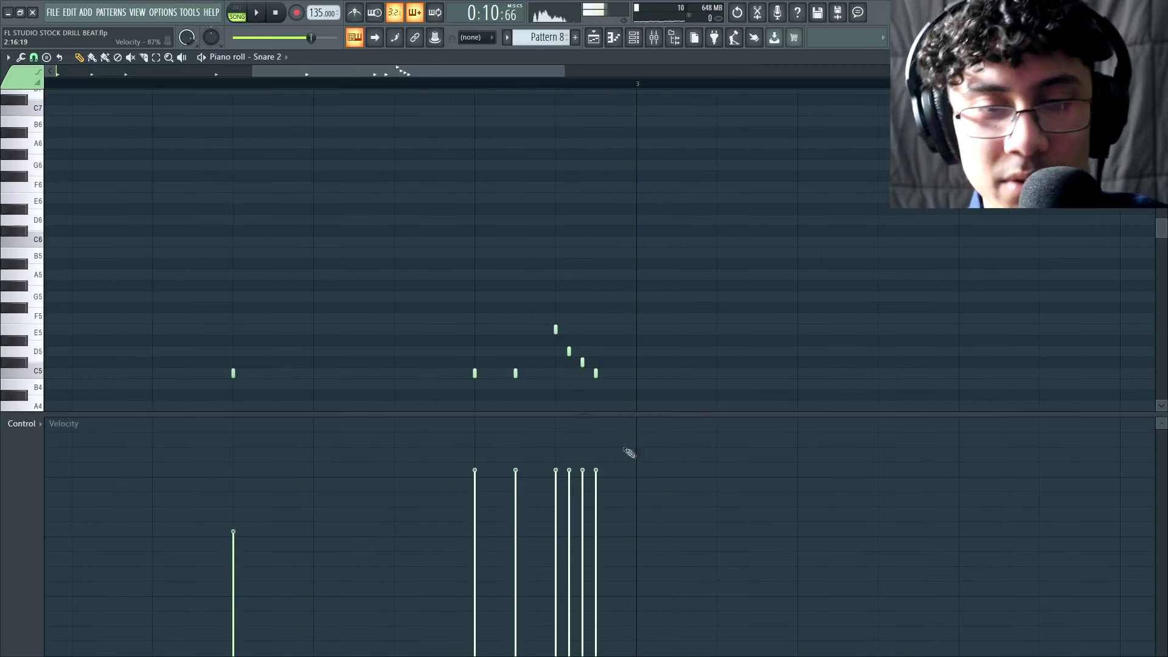
Lower the velocity of the Pattern 8 Snare 2 hit just before the closing roll while auditioning it.
scroll(578, 450, "up", 4)
key("space")
left_click(489, 549)
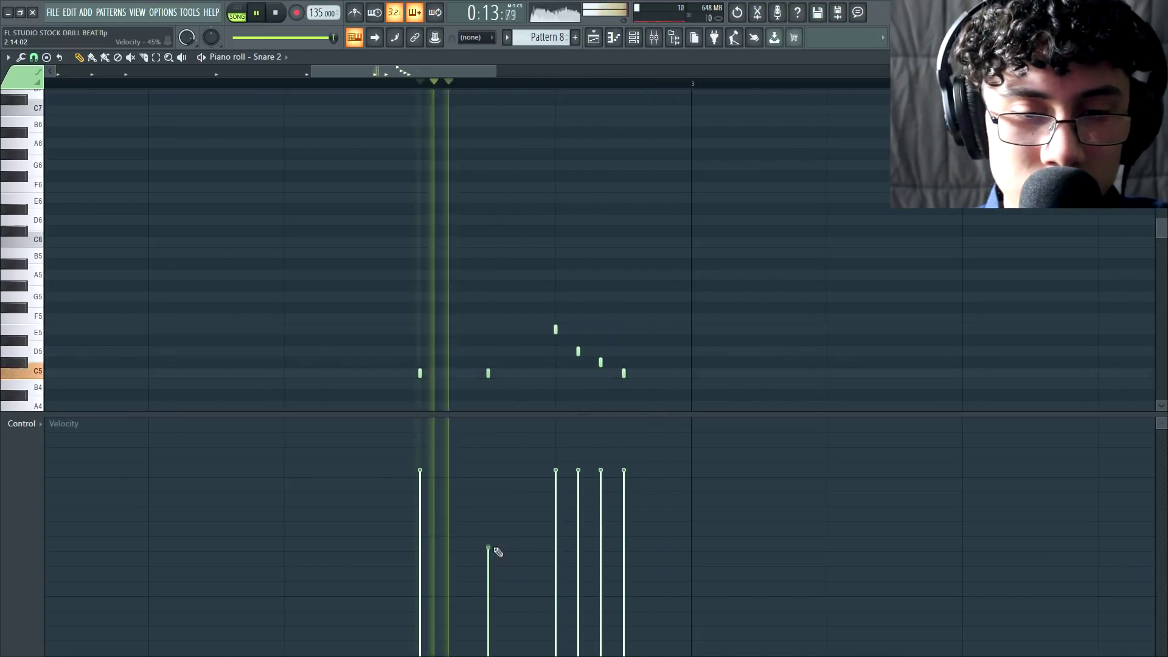
left_click_drag(494, 549, 491, 535)
key("space")
Shape the four closing Snare 2 roll hits in Pattern 8 with progressively descending velocities and audition them.
scroll(567, 508, "up", 2)
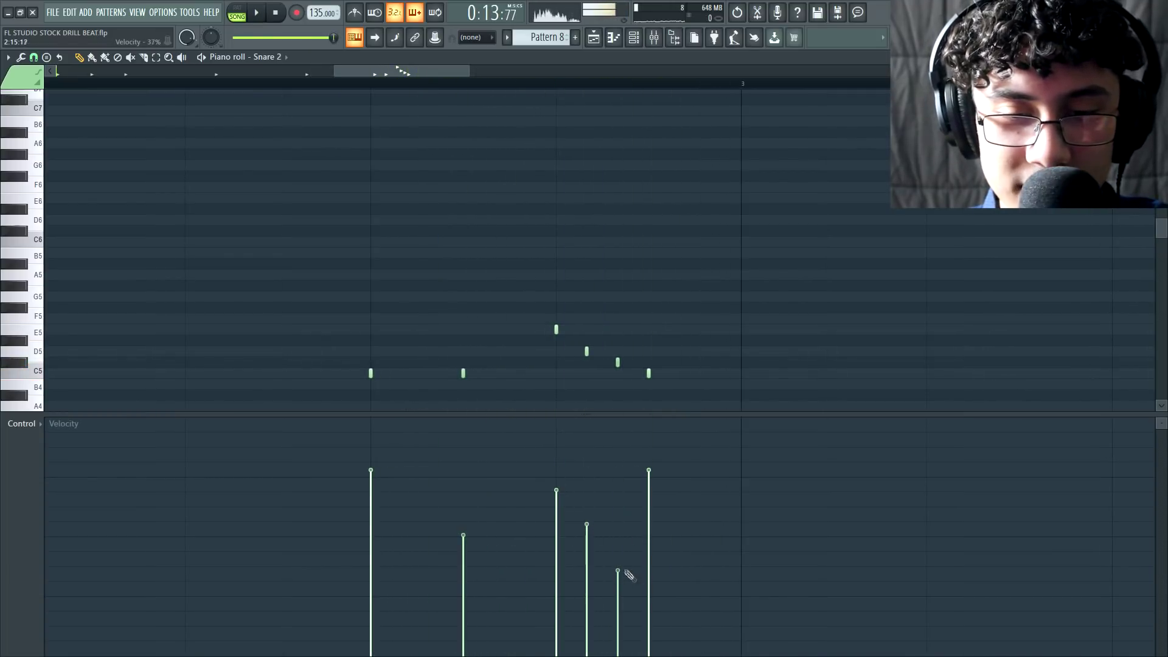
left_click_drag(620, 571, 650, 605)
key("space")
key("space")
key("space")
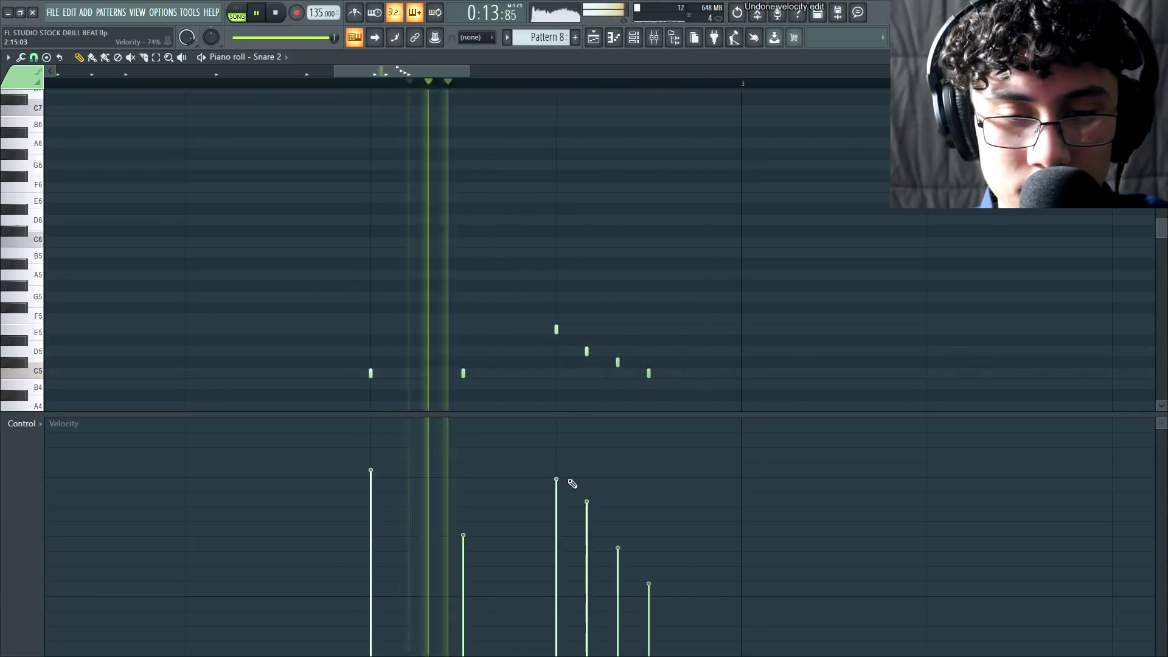
key("space")
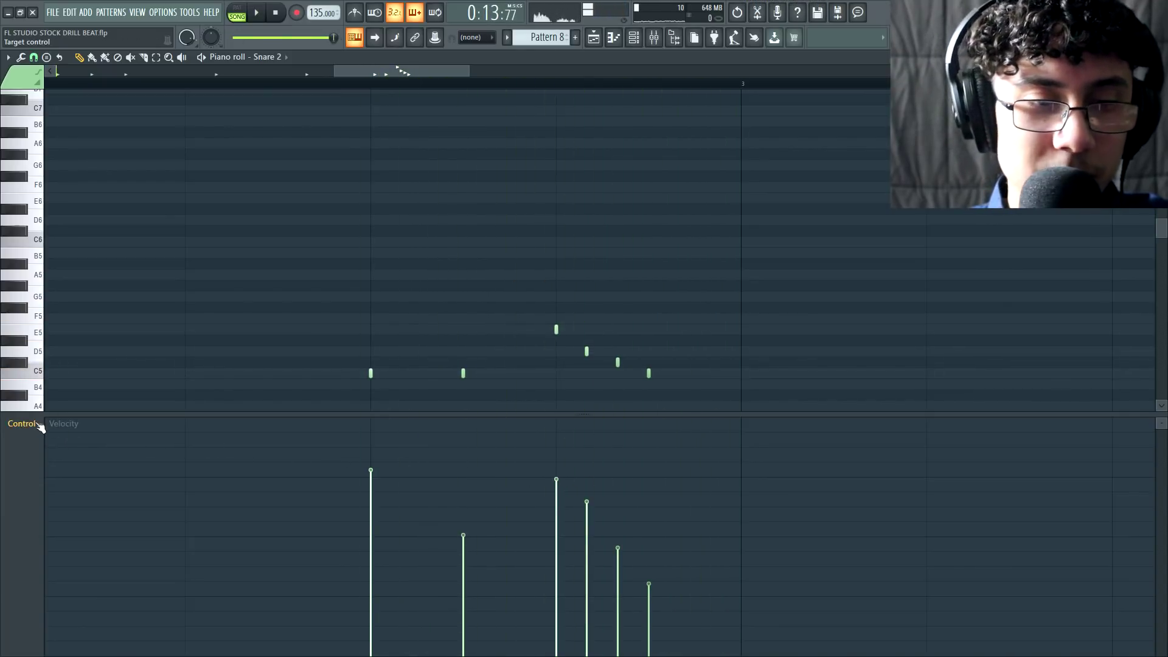
Show note panning and pan the four Snare 2 roll hits alternately right and left by about 25%.
left_click(40, 424)
left_click(27, 446)
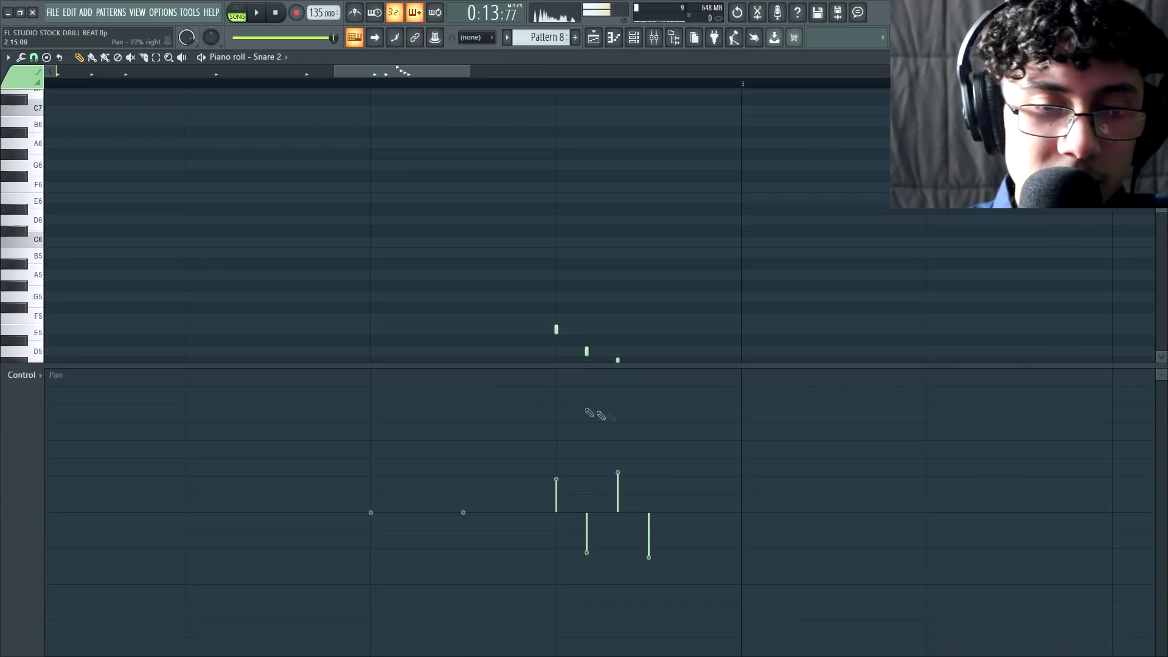
key("space")
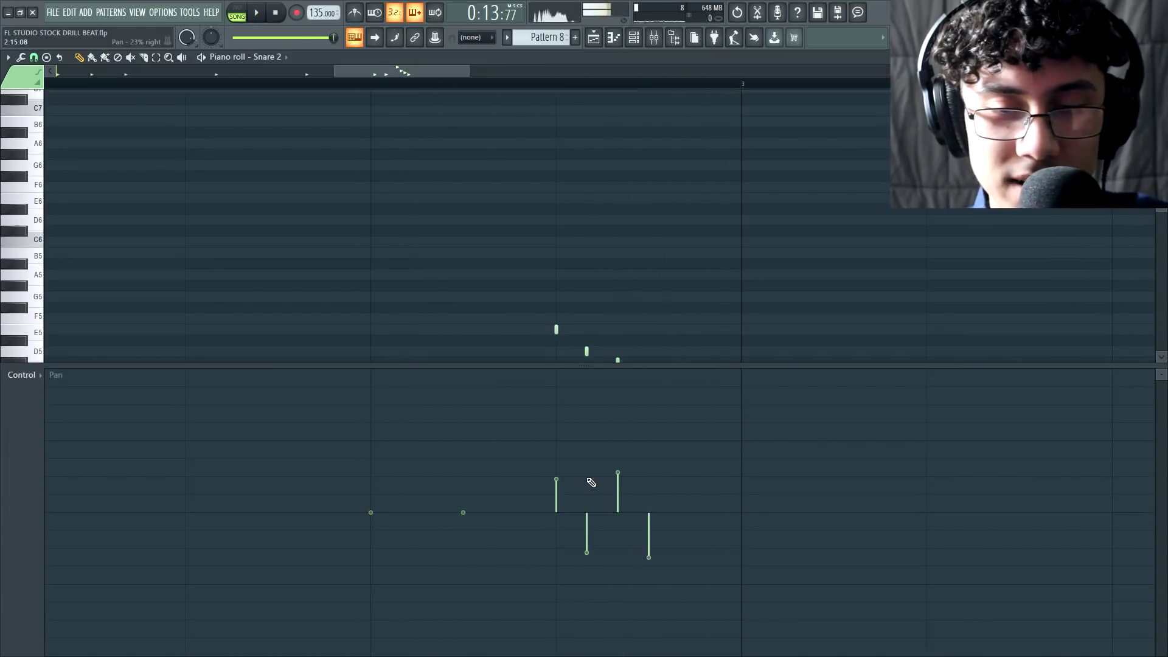
key("space")
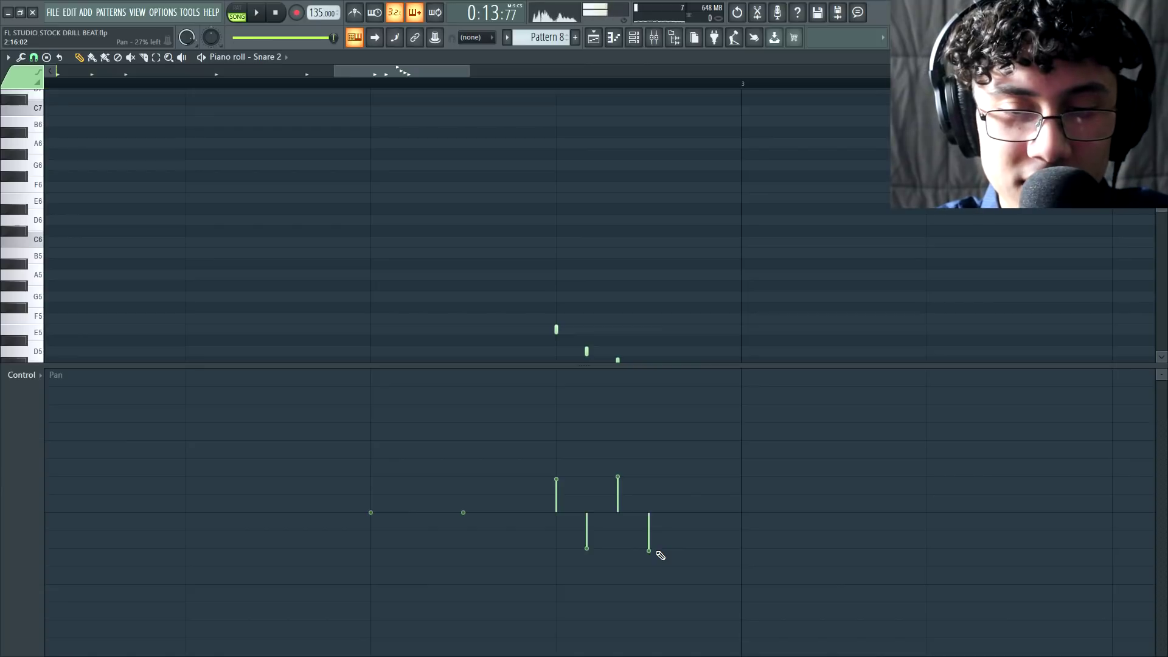
key("space")
Return Pattern 8's control lane to note velocity and make the lane shorter.
scroll(422, 290, "down", 3)
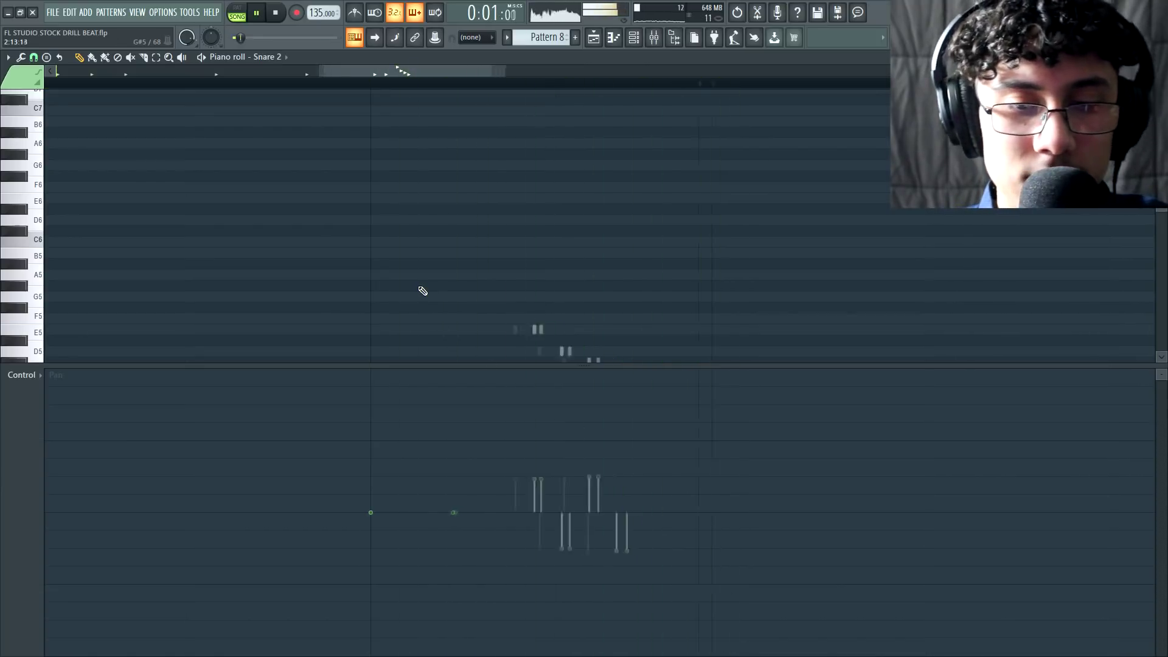
scroll(422, 290, "down", 2)
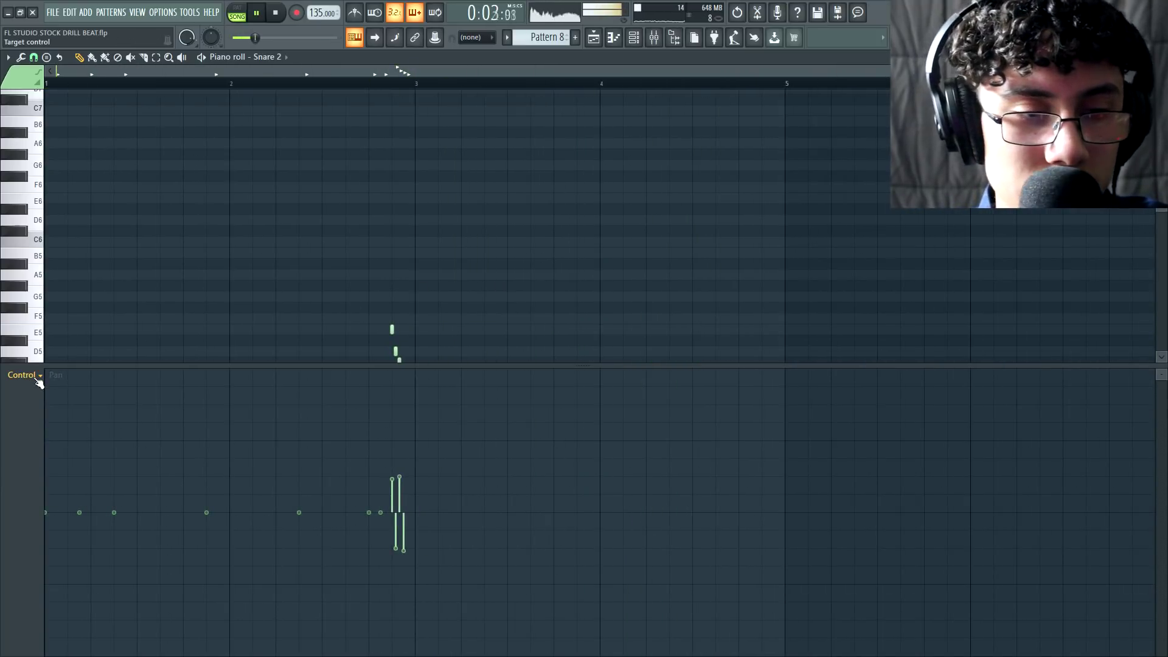
left_click(33, 376)
left_click(44, 411)
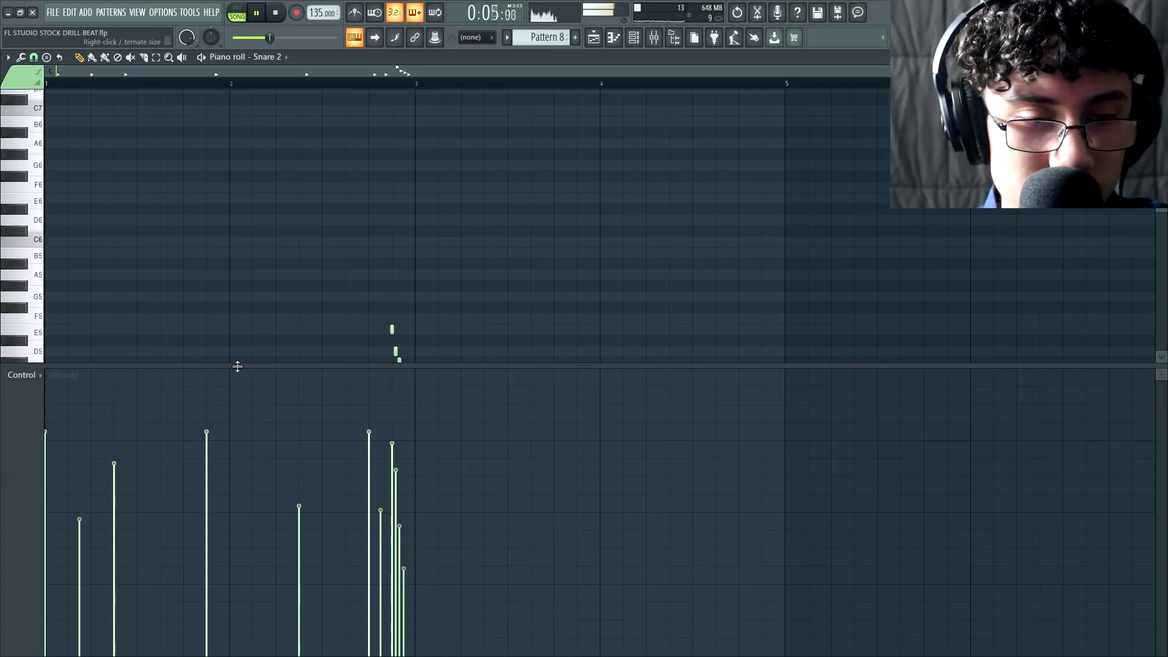
left_click_drag(238, 365, 231, 430)
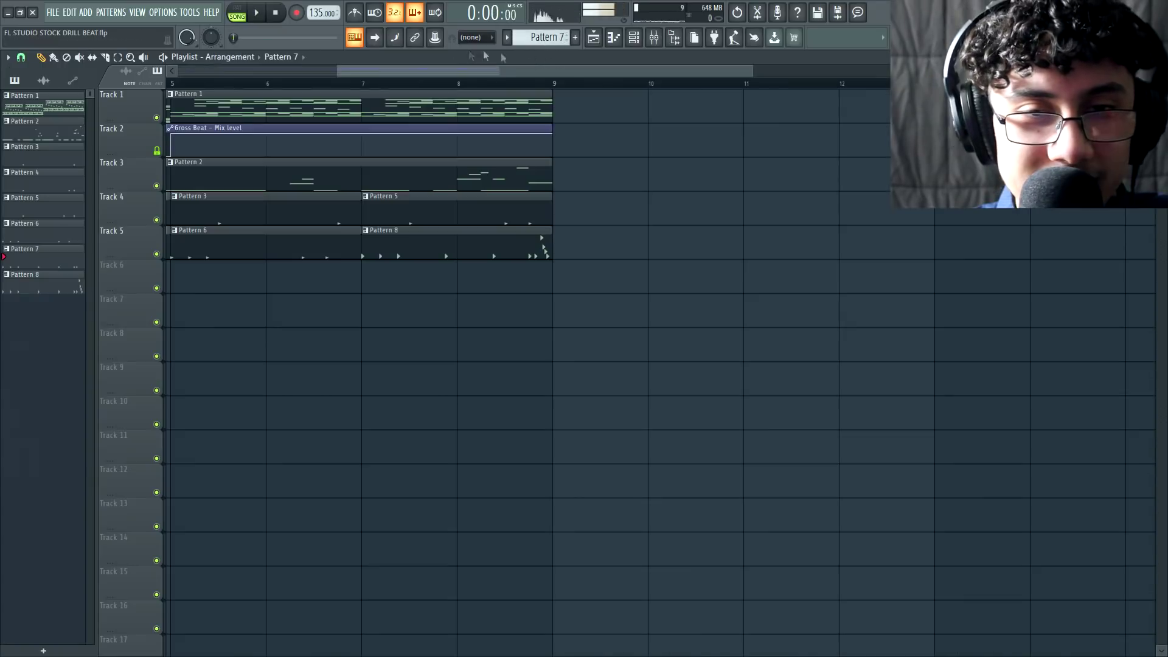
Create Pattern 9, place it at the start of Track 6 and put a Closed Hi Hat hit on step 1.
left_click(576, 39)
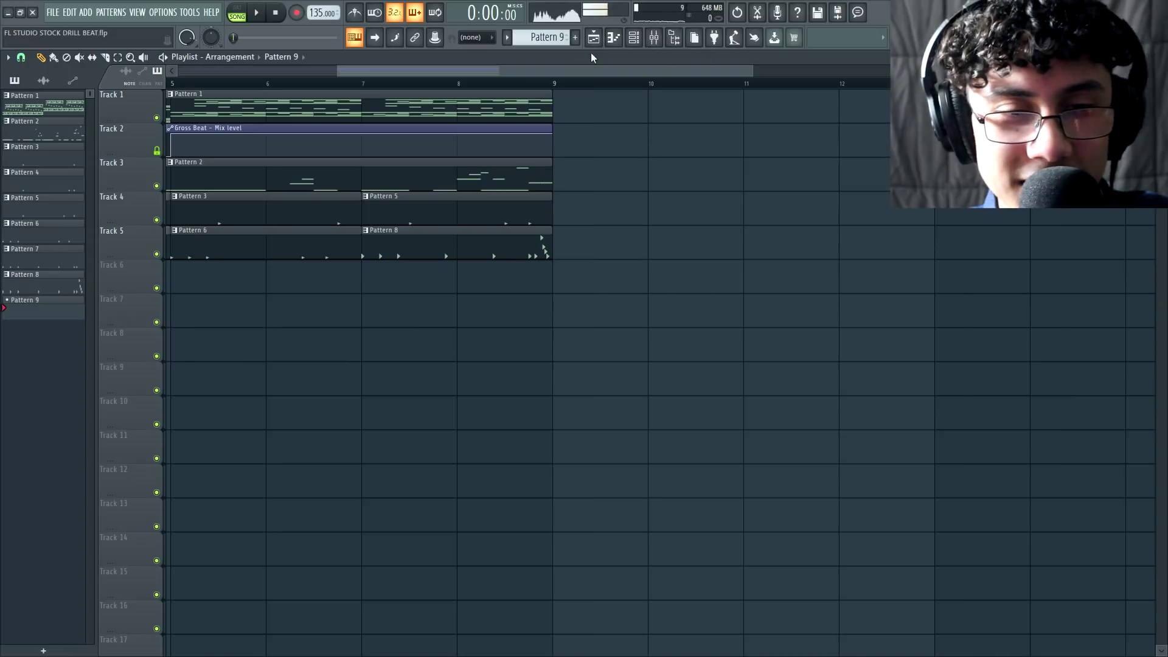
left_click(192, 284)
key("F6")
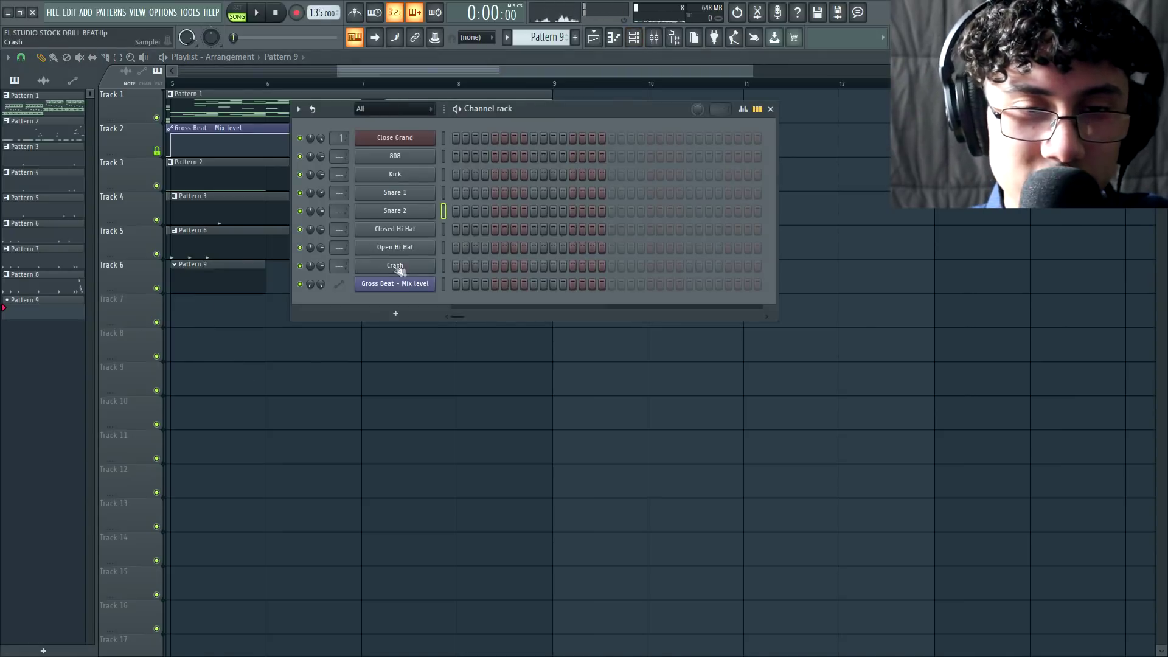
left_click(455, 230)
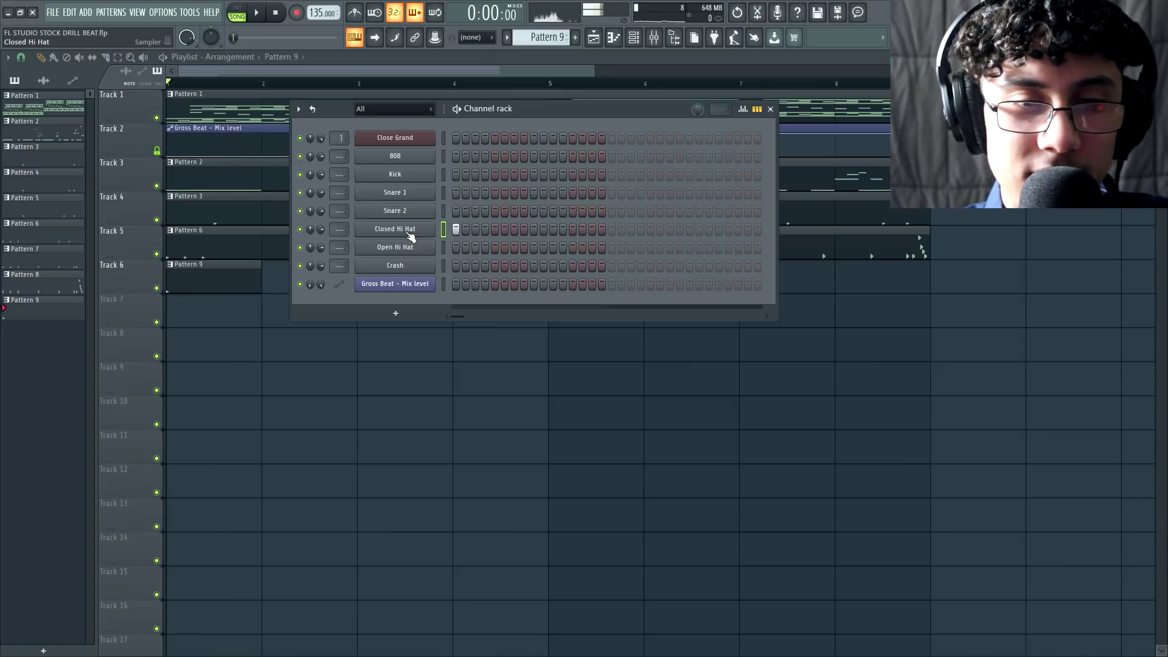
Try filling every second step of the Closed Hi Hat row, audition it and undo the fill.
right_click(409, 234)
left_click(643, 267)
key("space")
key("space")
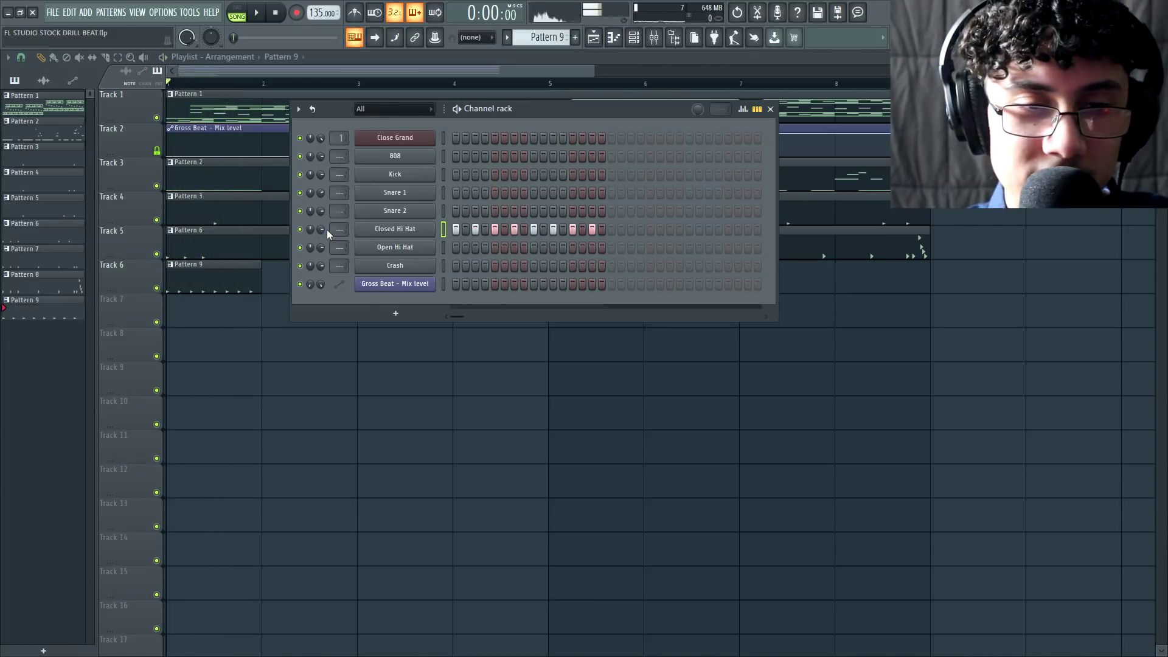
key("ctrl+z")
Program Pattern 9's Closed Hi Hat on steps 1, 4, 7, 15, 23, 25 and 29 while auditioning the beat.
left_click(458, 231)
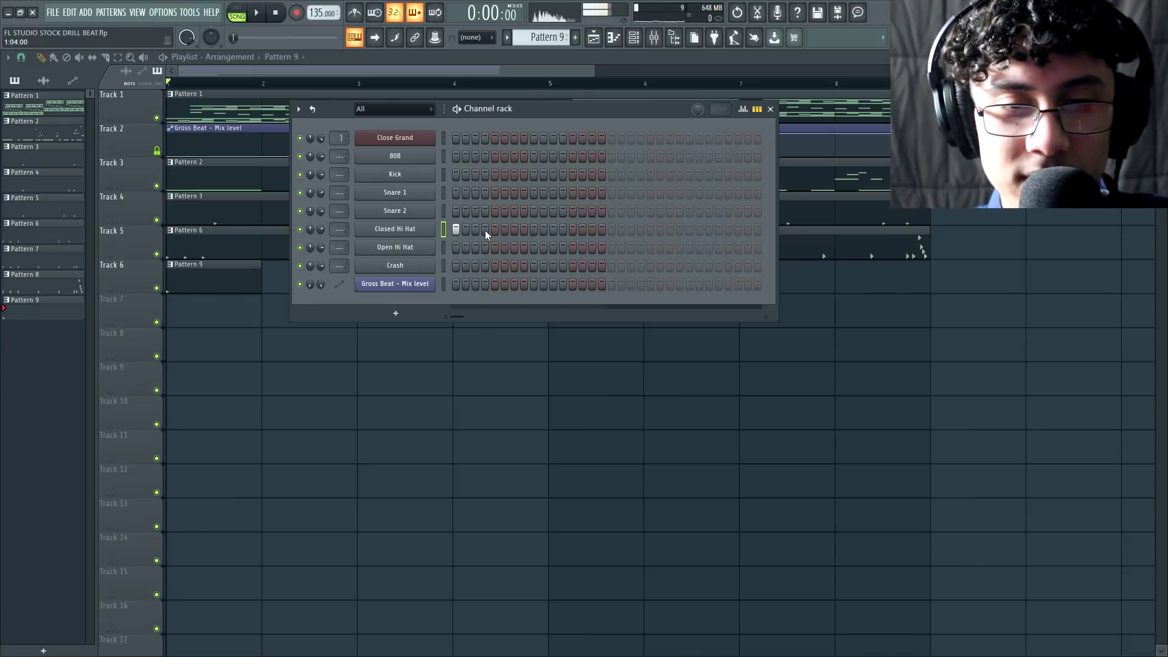
left_click(516, 229)
key("space")
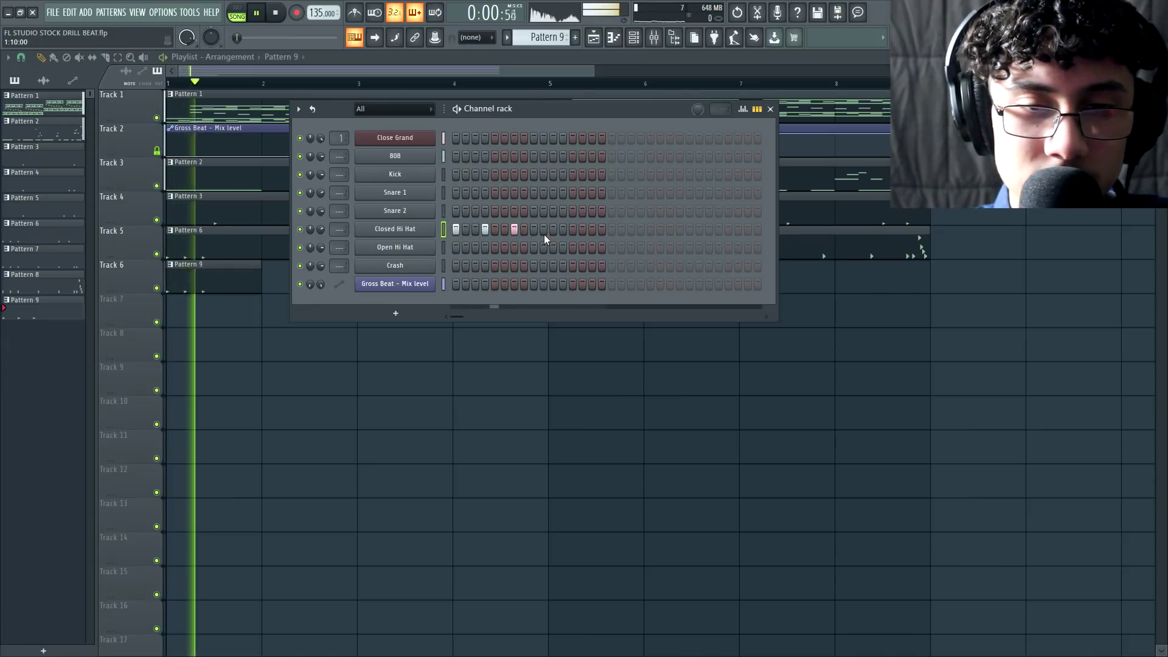
left_click(592, 231)
left_click(670, 230)
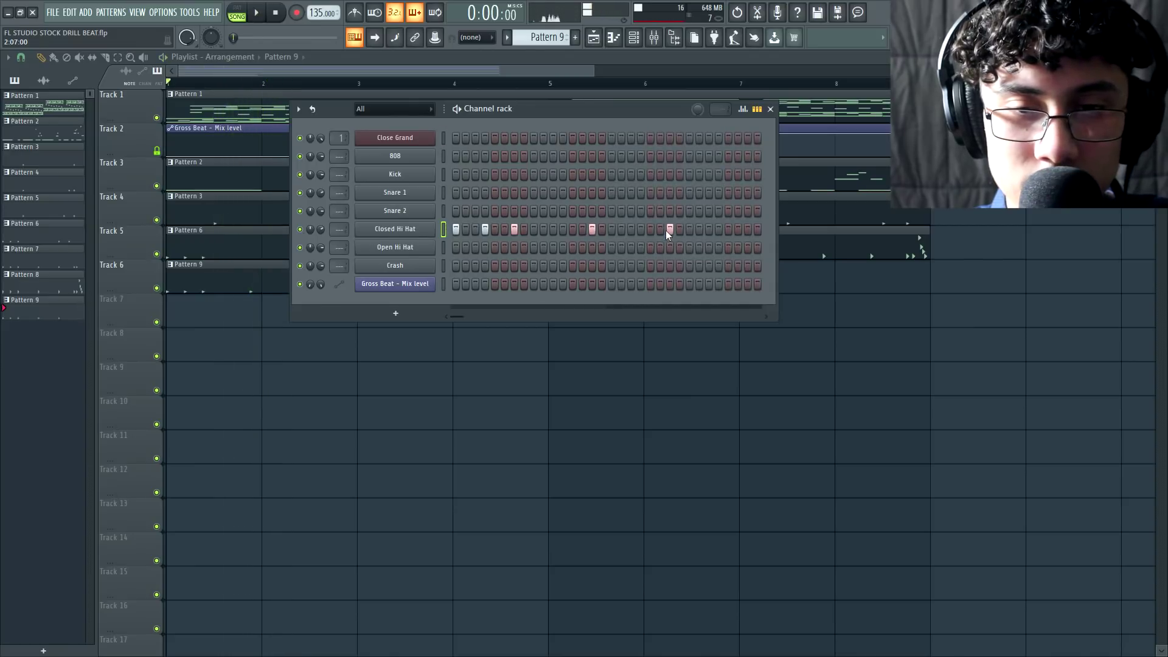
left_click(689, 229)
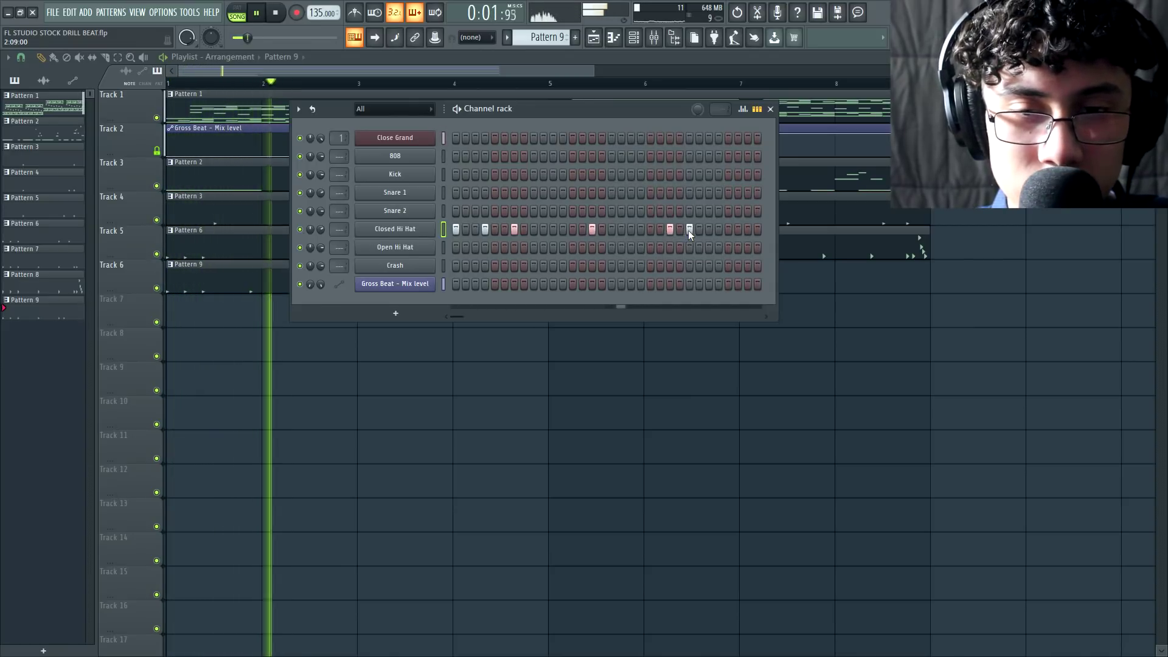
left_click(729, 230)
Place a second Pattern 9 clip at bar 3 on Track 6, make it unique as Pattern 10 and show its steps.
key("F6")
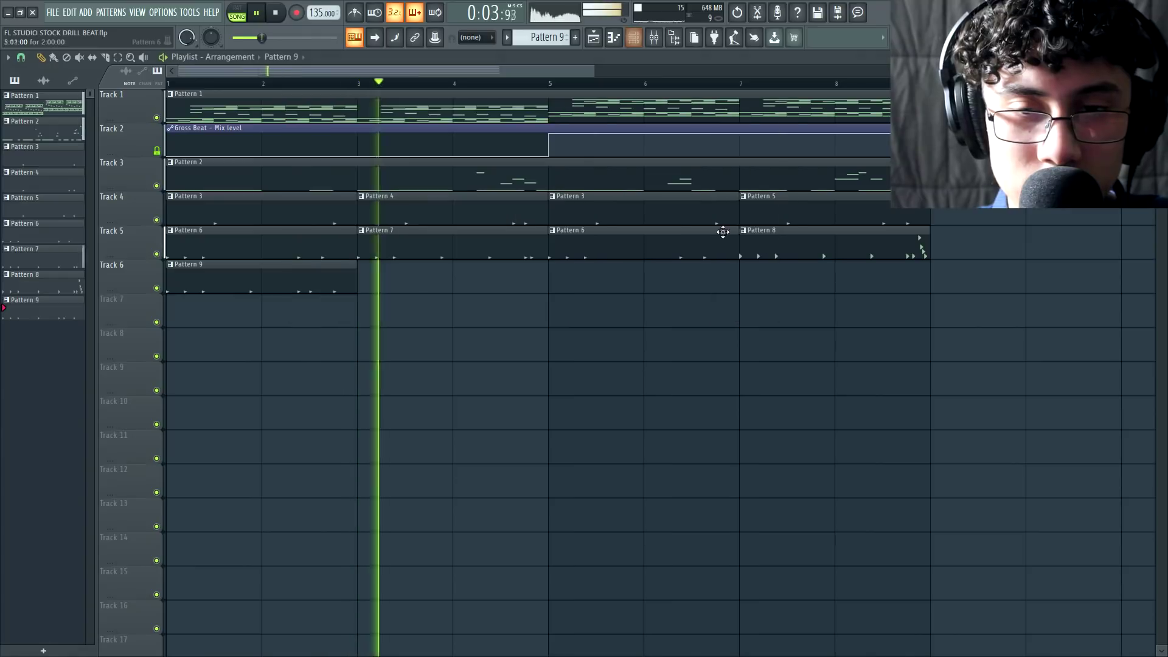
key("space")
left_click(398, 279)
left_click(364, 270)
left_click(409, 339)
key("F6")
Add Closed Hi Hat hits on steps 19 and 31 of Pattern 10 and audition it in the playlist.
key("space")
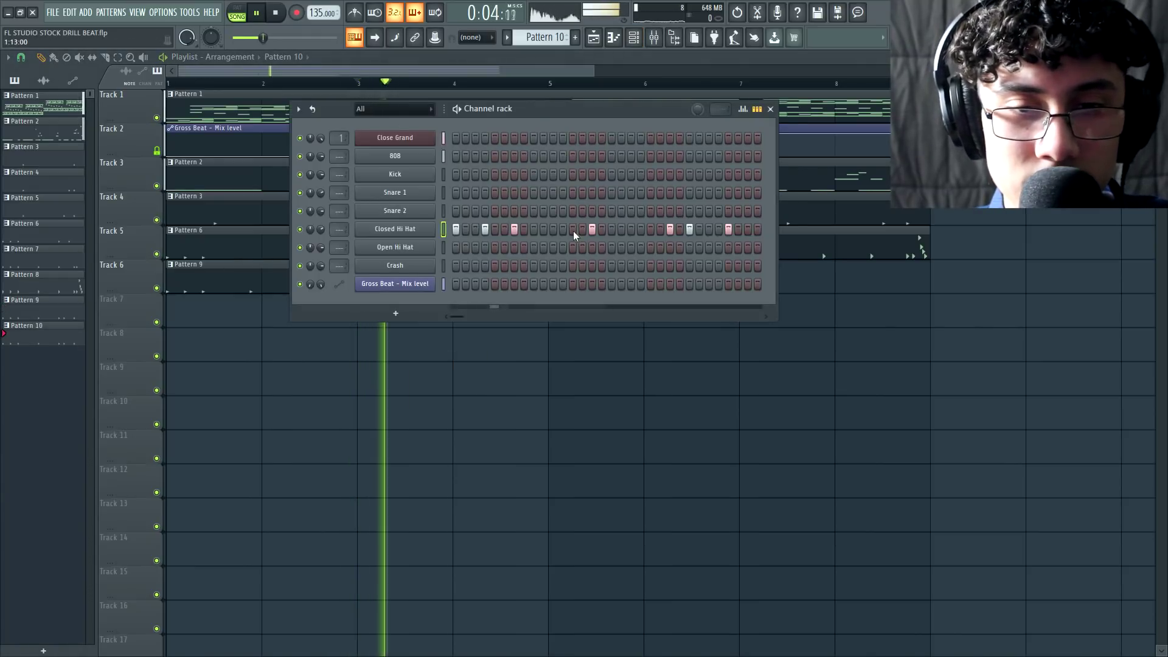
left_click(630, 230)
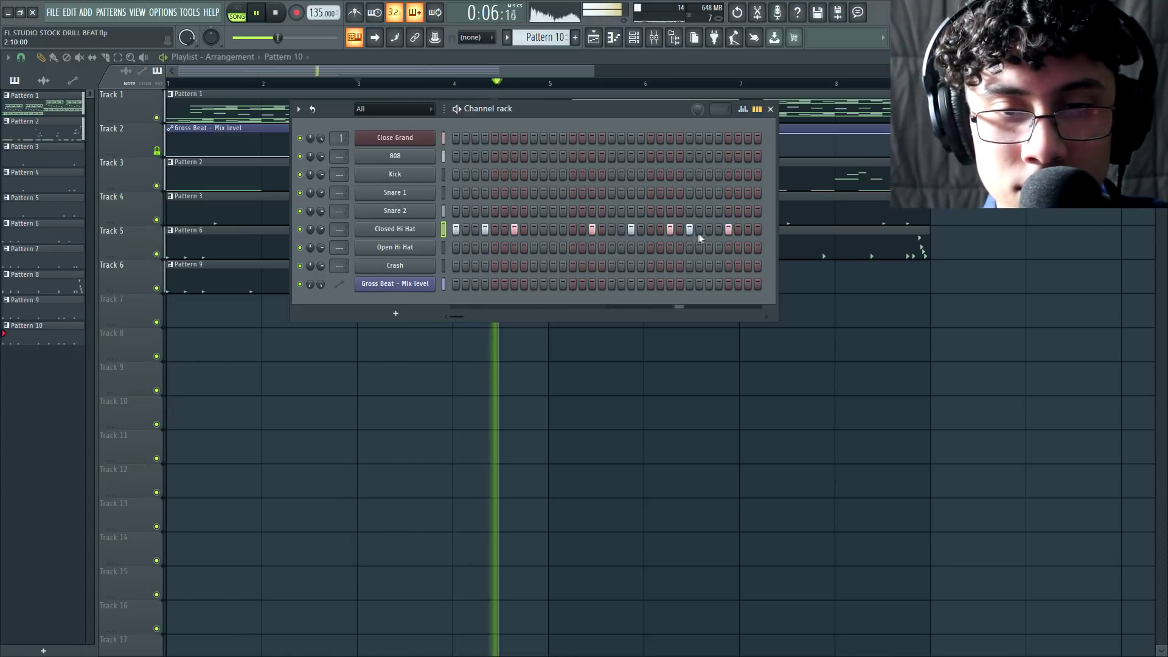
left_click(747, 232)
key("F6")
key("space")
key("space")
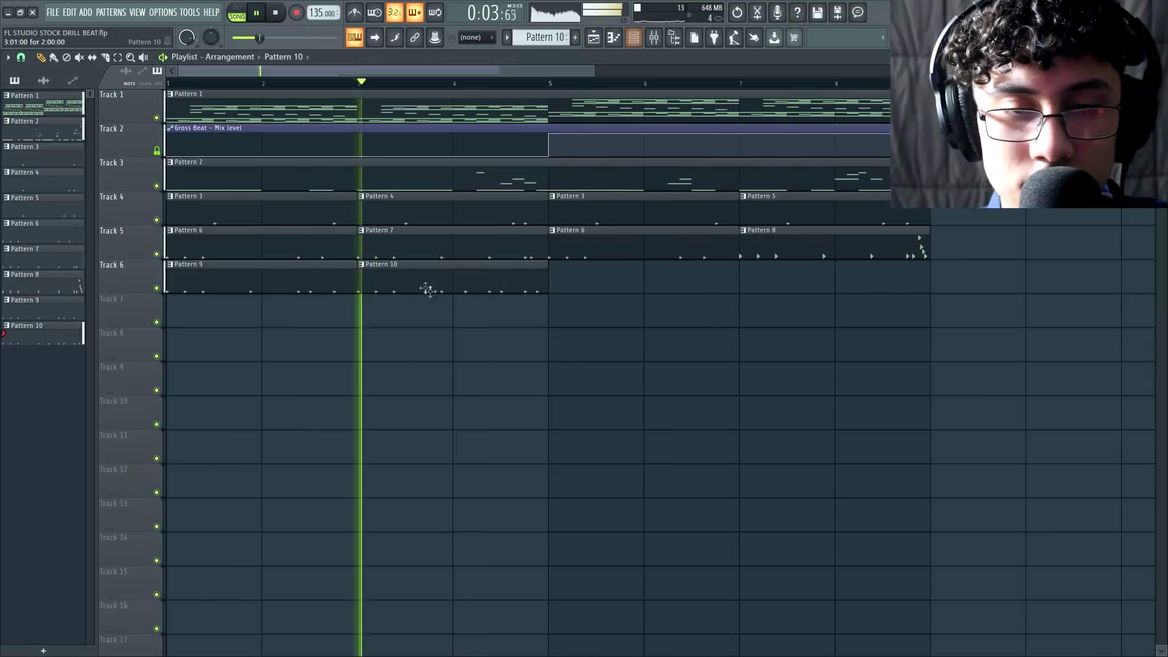
Duplicate the Pattern 9 and Pattern 10 clips on Track 6 to bars 5 through 8 and play the arrangement.
scroll(366, 284, "down", 3)
key("space")
mouse_move(365, 284)
left_mouse_down()
mouse_move(232, 284)
mouse_move(463, 282)
left_mouse_up()
key("space")
left_click(467, 320)
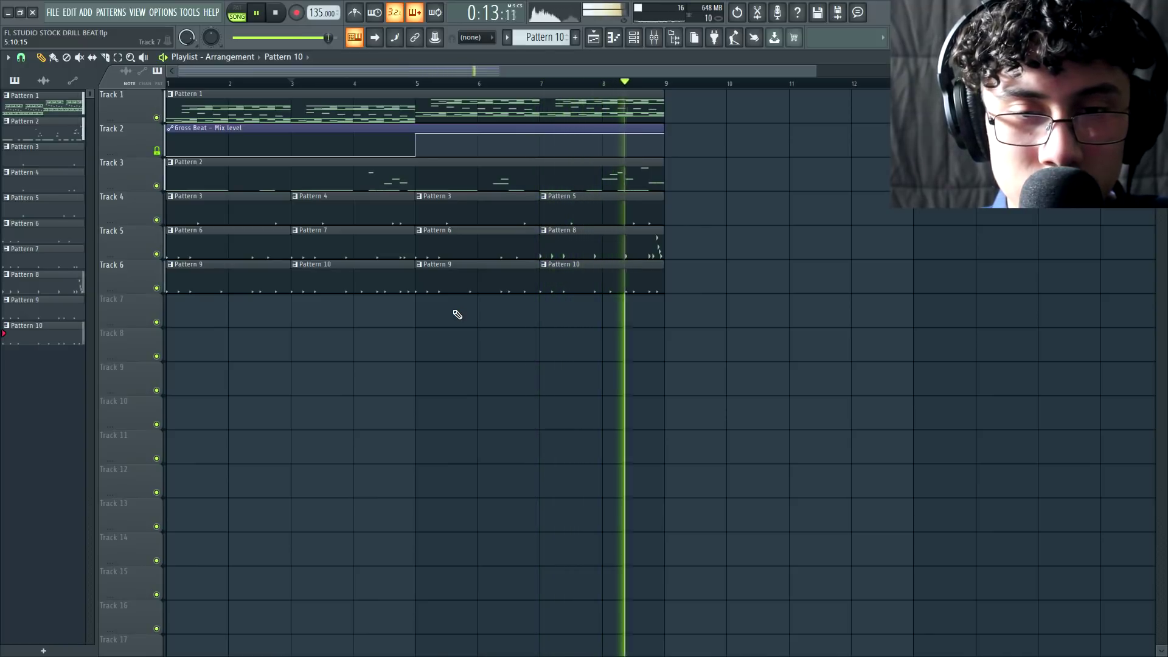
key("space")
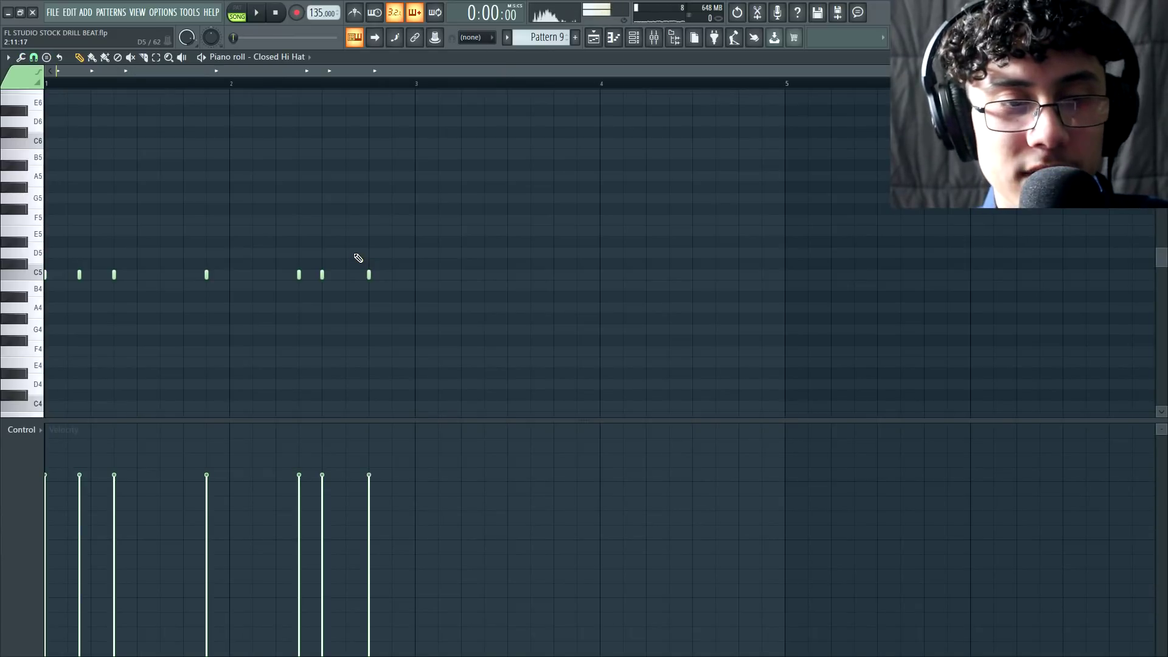
Randomize the velocities of Pattern 9's Closed Hi Hat notes with the piano roll randomizer and accept the result.
scroll(116, 268, "up", 2)
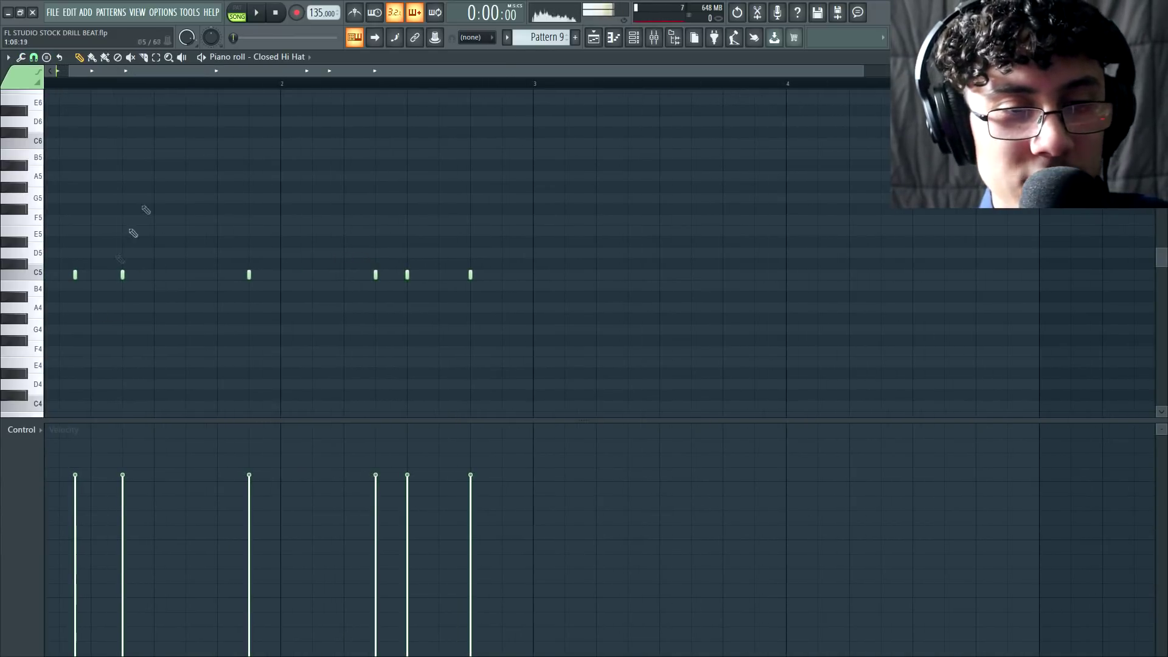
left_click_drag(233, 83, 152, 80)
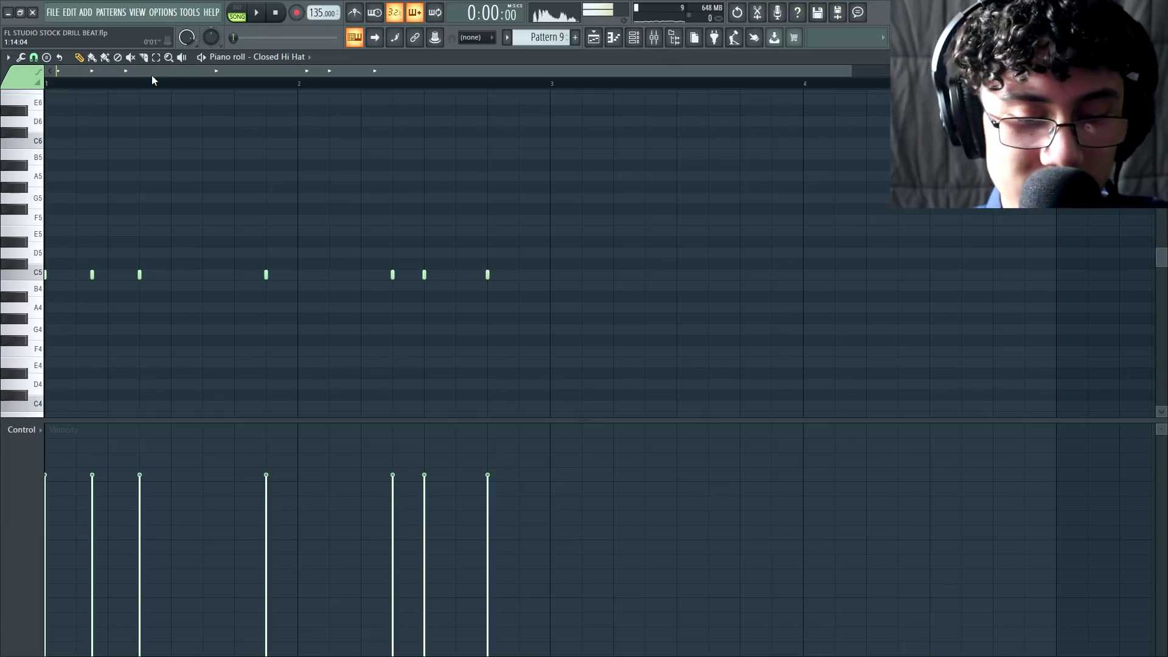
key("alt+r")
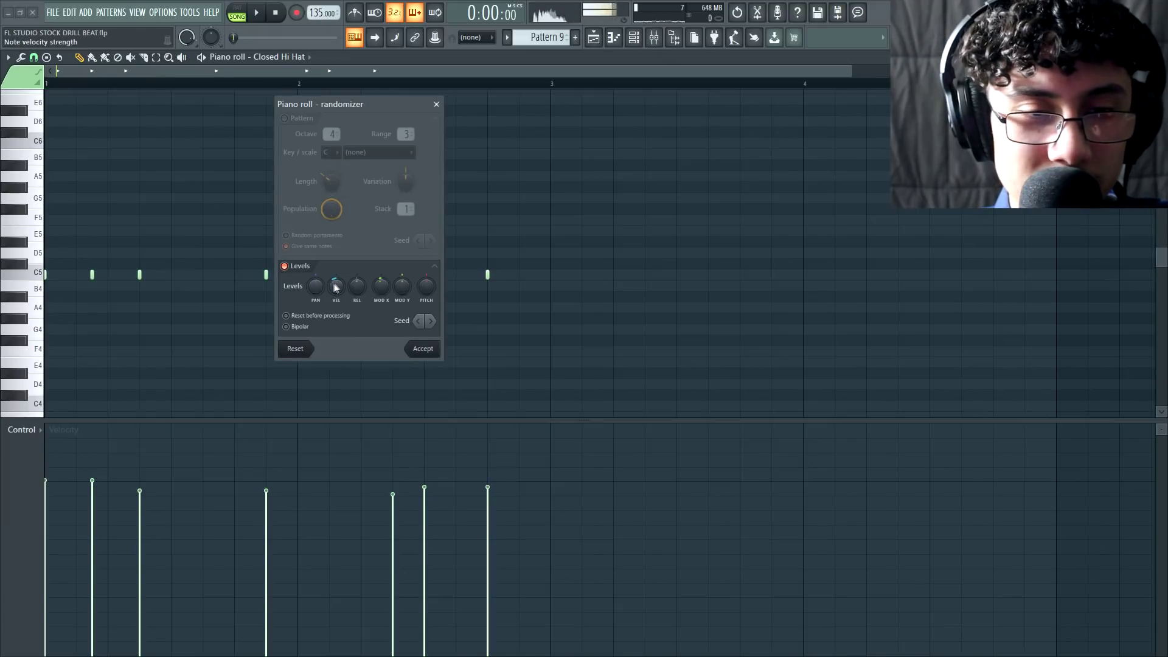
left_click_drag(336, 286, 336, 268)
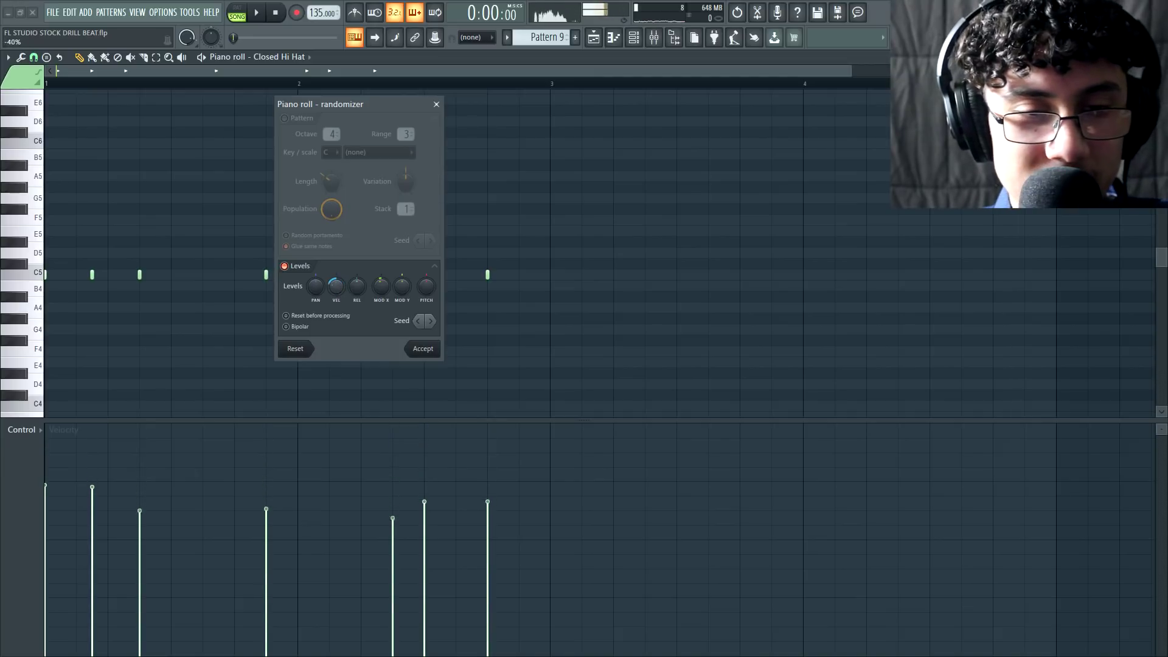
left_click(439, 351)
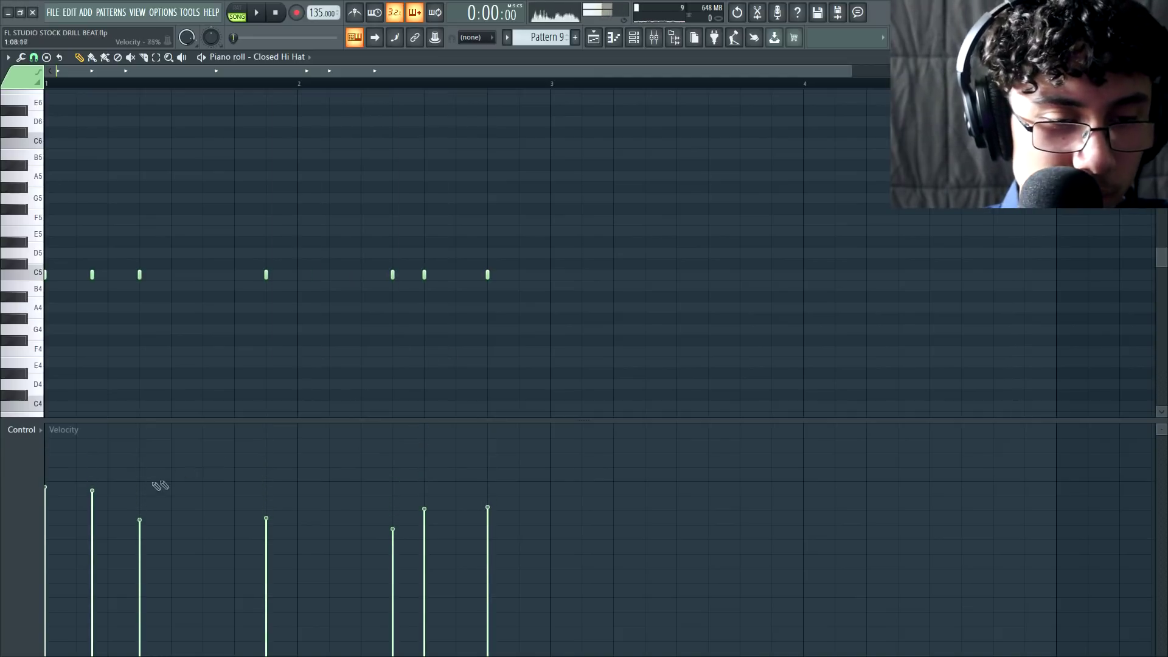
Lower Pattern 9's second Closed Hi Hat hit to about 49% velocity, lower the fifth hit and raise the last one.
left_click(111, 540)
key("space")
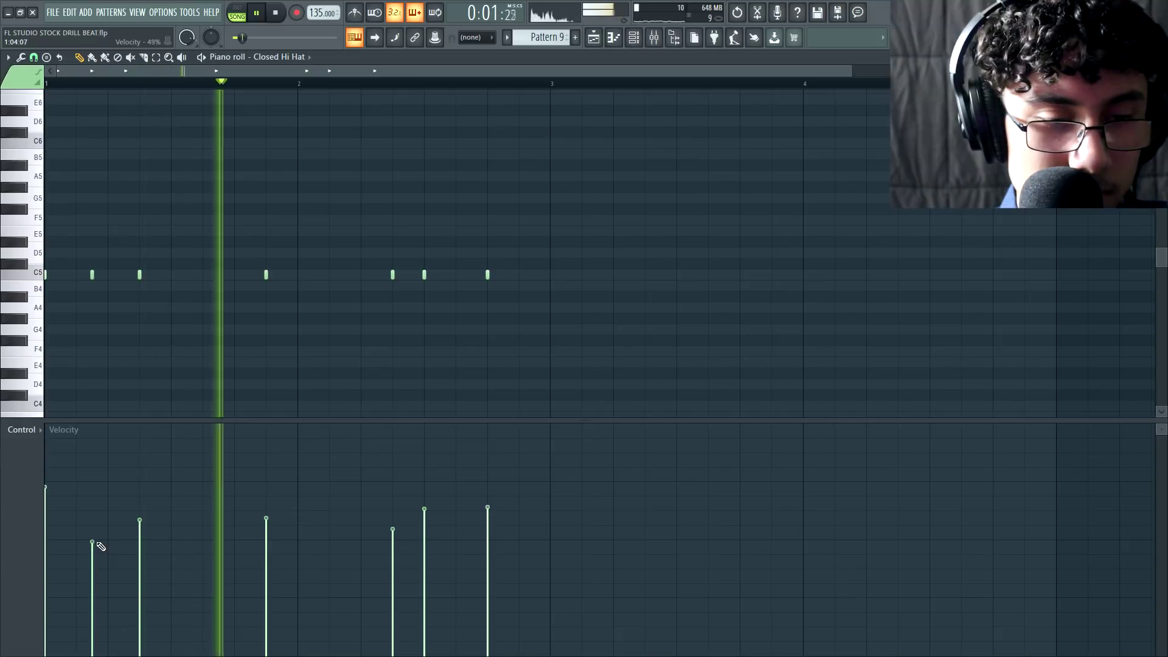
left_click(391, 550)
left_click(490, 494)
Lower Pattern 10's eighth Closed Hi Hat hit to about 46% velocity while auditioning, and reopen Pattern 9's hi-hat notes.
key("space")
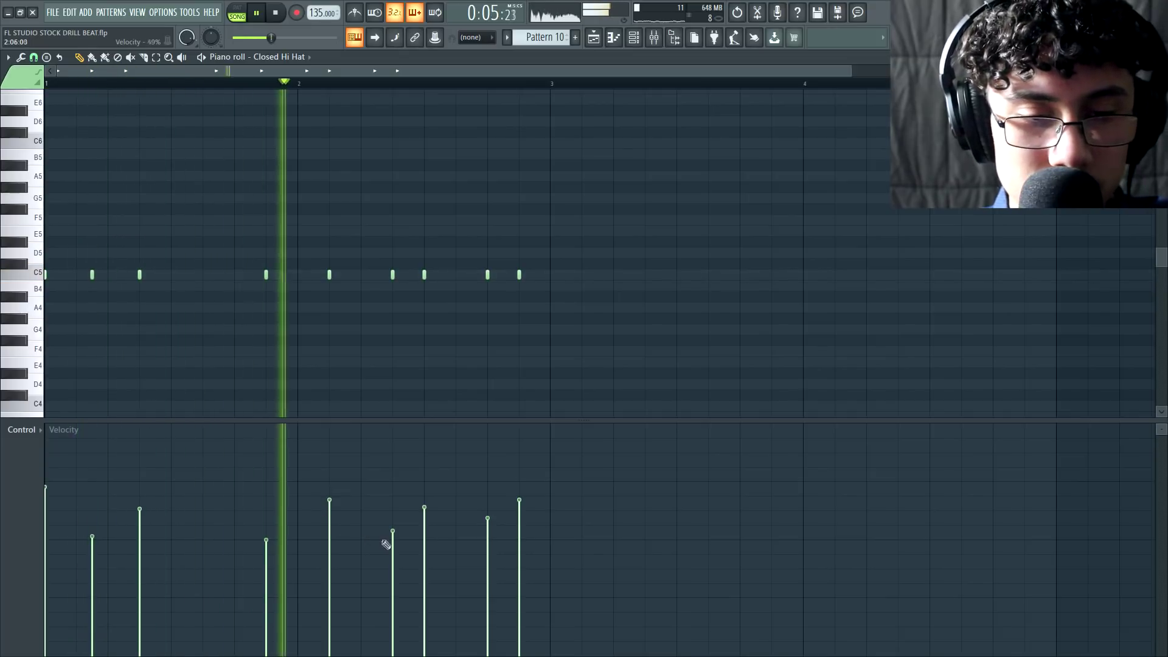
key("space")
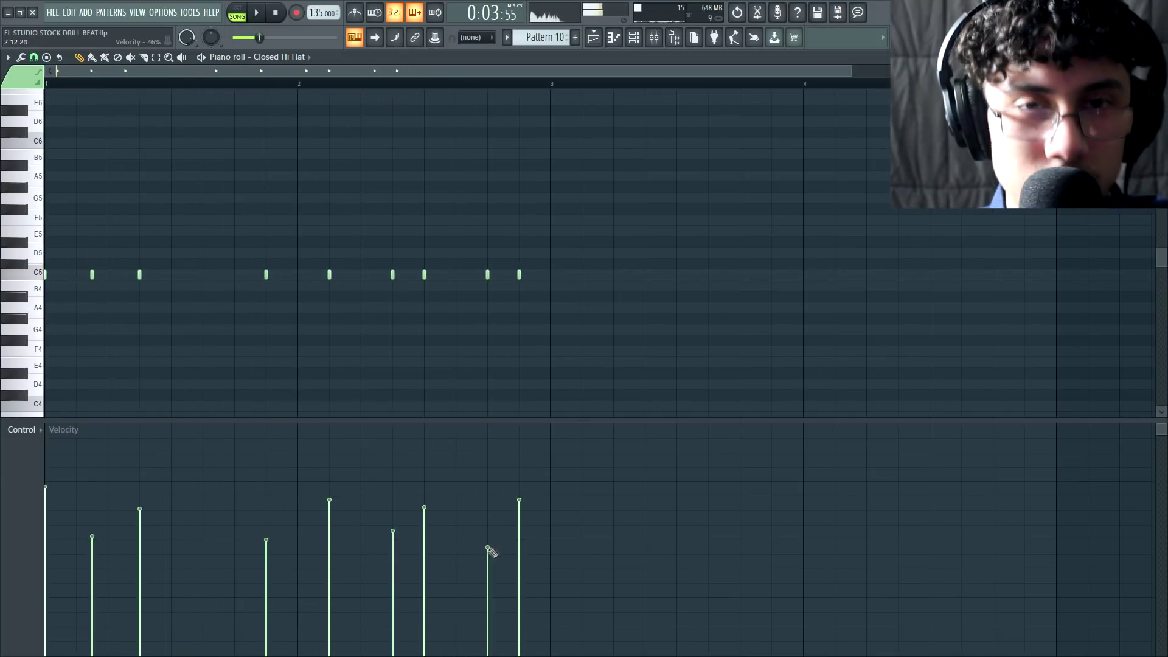
key("F5")
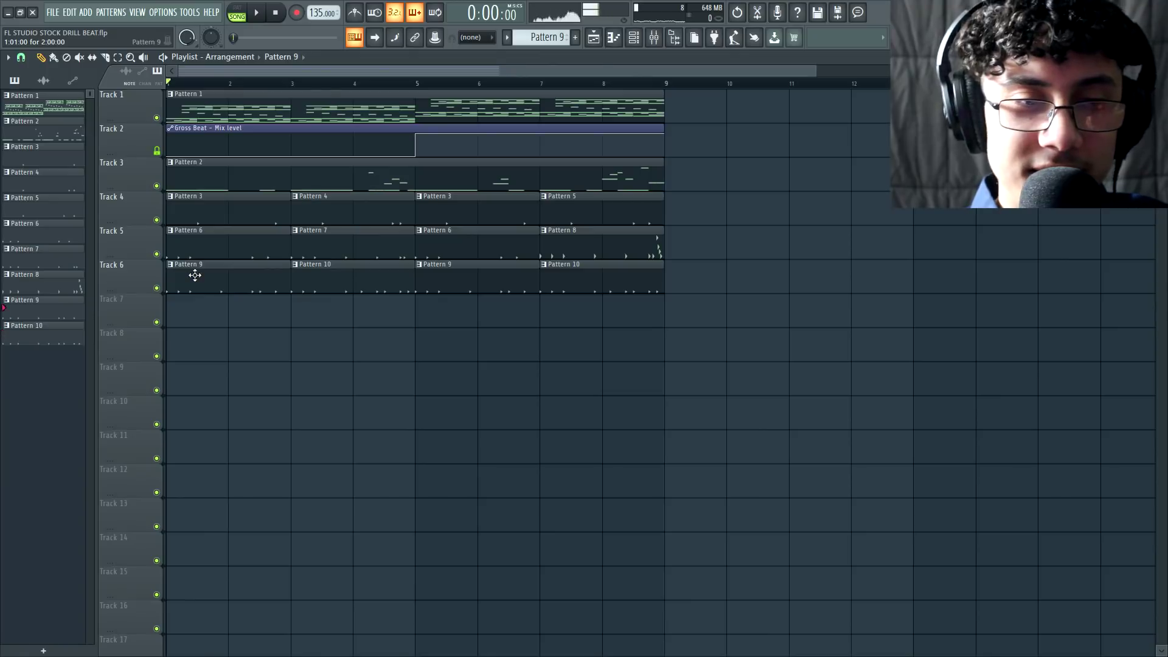
key("F7")
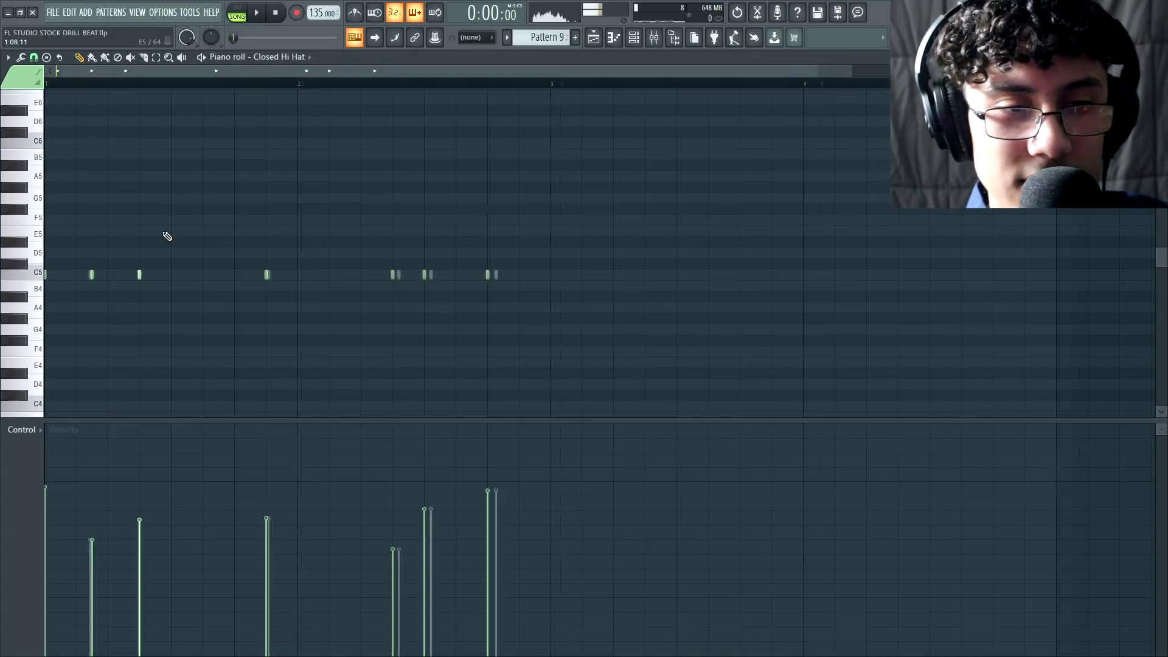
Set the snap for Pattern 9's Closed Hi Hat piano roll to 1/2 step and switch to the Paint tool.
scroll(170, 235, "up", 2)
left_click_drag(266, 69, 236, 70)
left_click(34, 56)
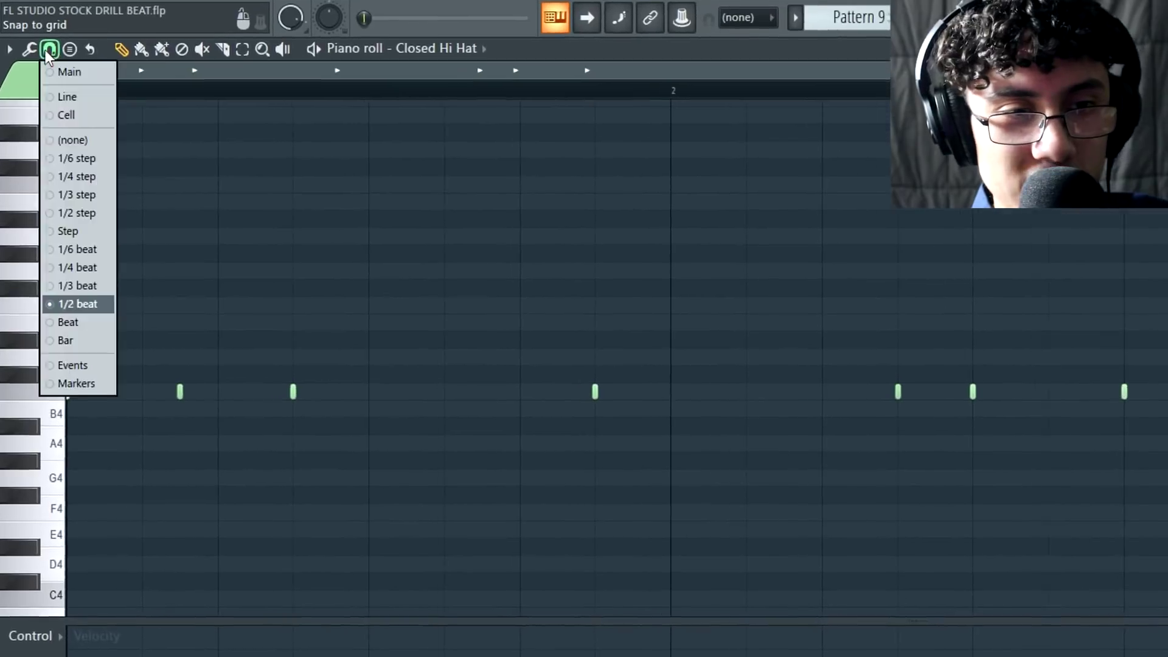
left_click(103, 207)
right_click(300, 390)
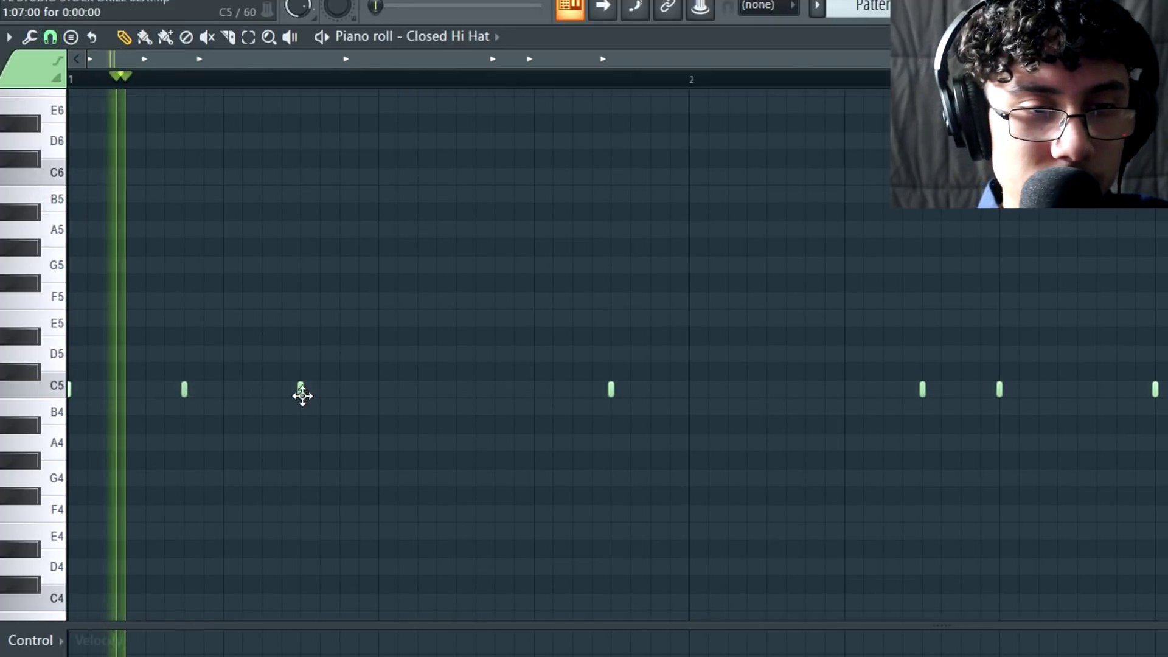
left_click(144, 38)
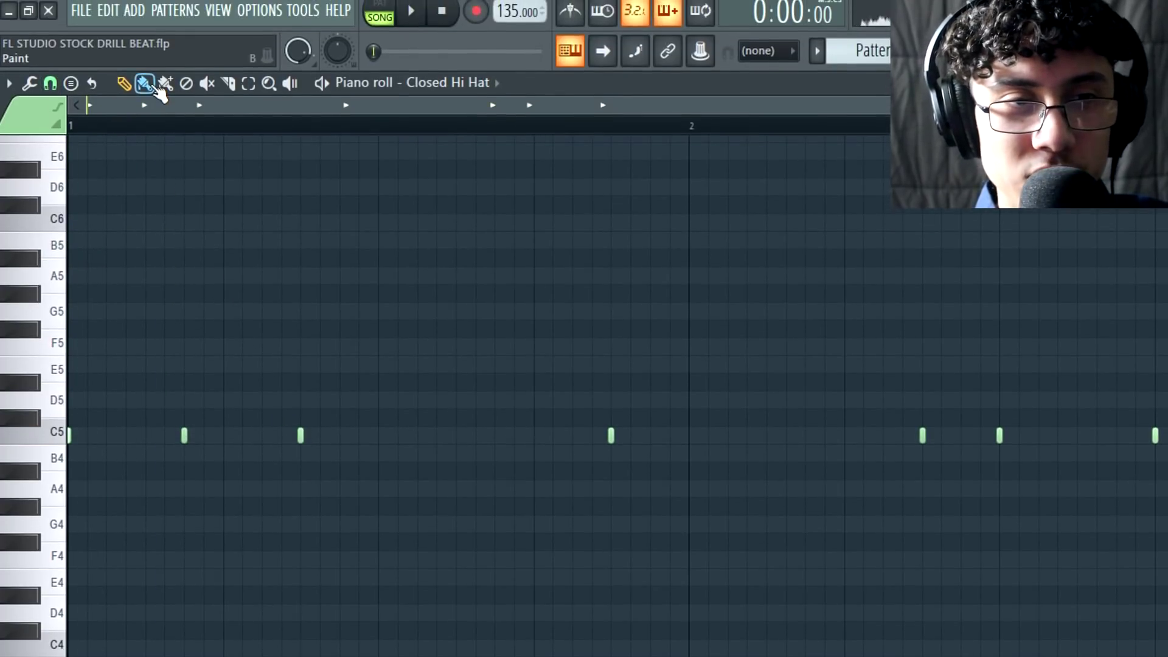
mouse_move(273, 527)
left_mouse_down()
mouse_move(875, 530)
mouse_move(1119, 633)
left_mouse_up()
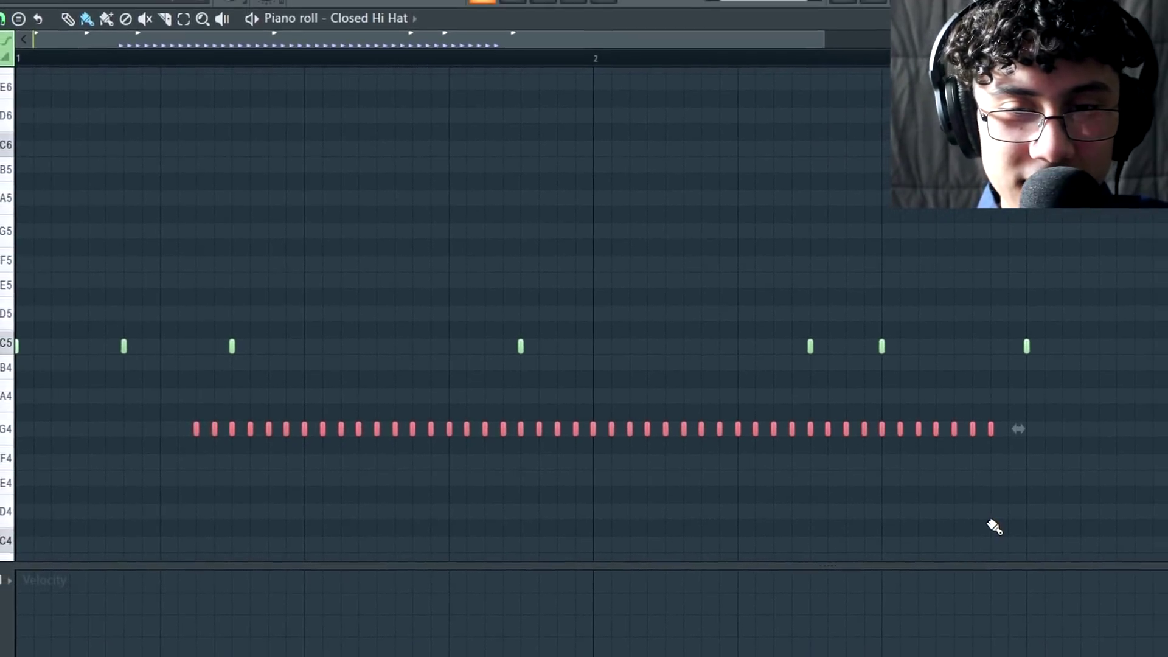
left_click_drag(1084, 485, 272, 481)
left_click_drag(252, 396, 798, 416)
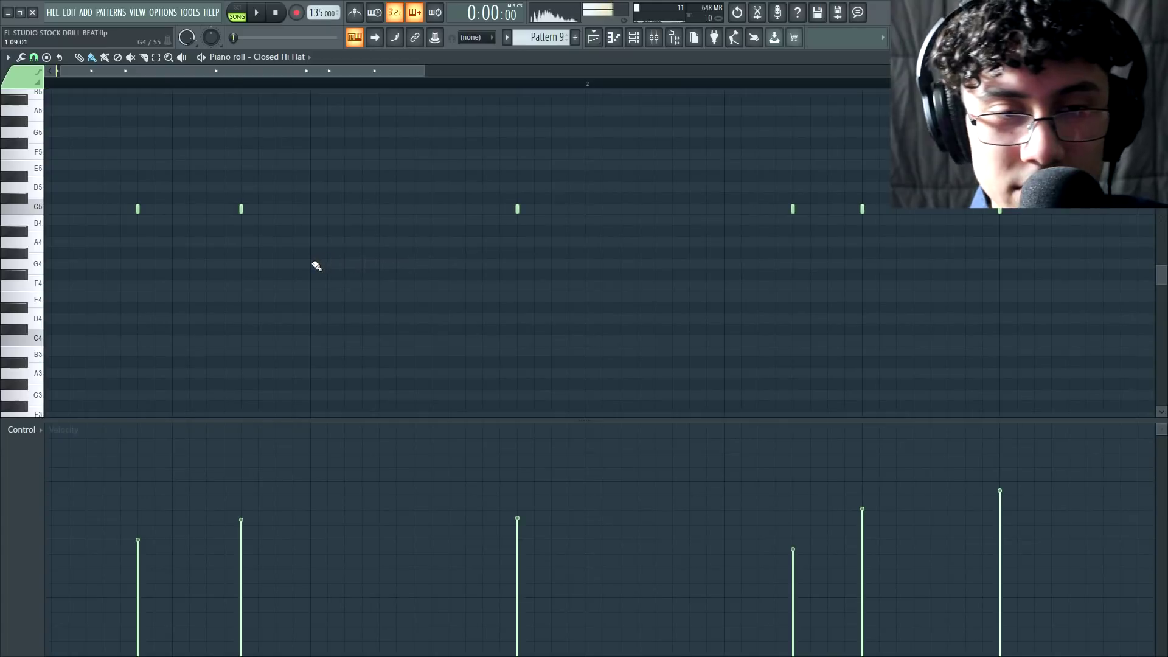
Paint a four-note half-step Closed Hi Hat roll on G4 from beat 3 of bar 1, with descending velocities, and audition it.
left_click_drag(311, 262, 366, 268)
key("space")
key("space")
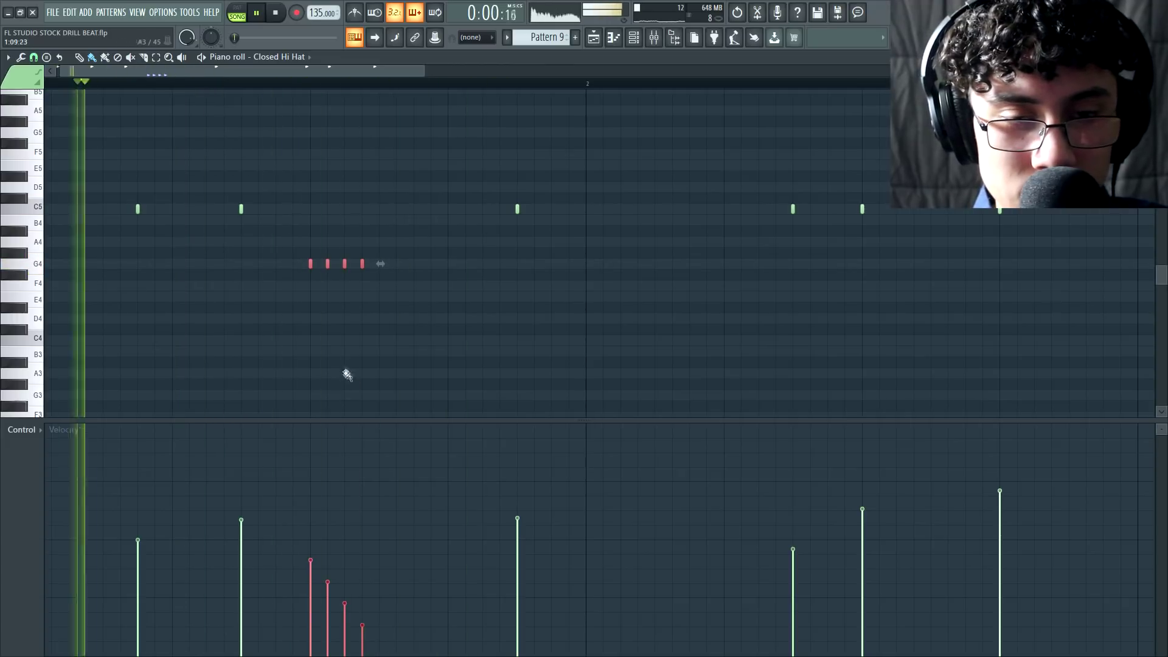
key("space")
Play the pattern onward and paint a six-note half-step Closed Hi Hat roll on A4 from beat 4 of bar 2.
left_click_drag(385, 82, 458, 90)
key("space")
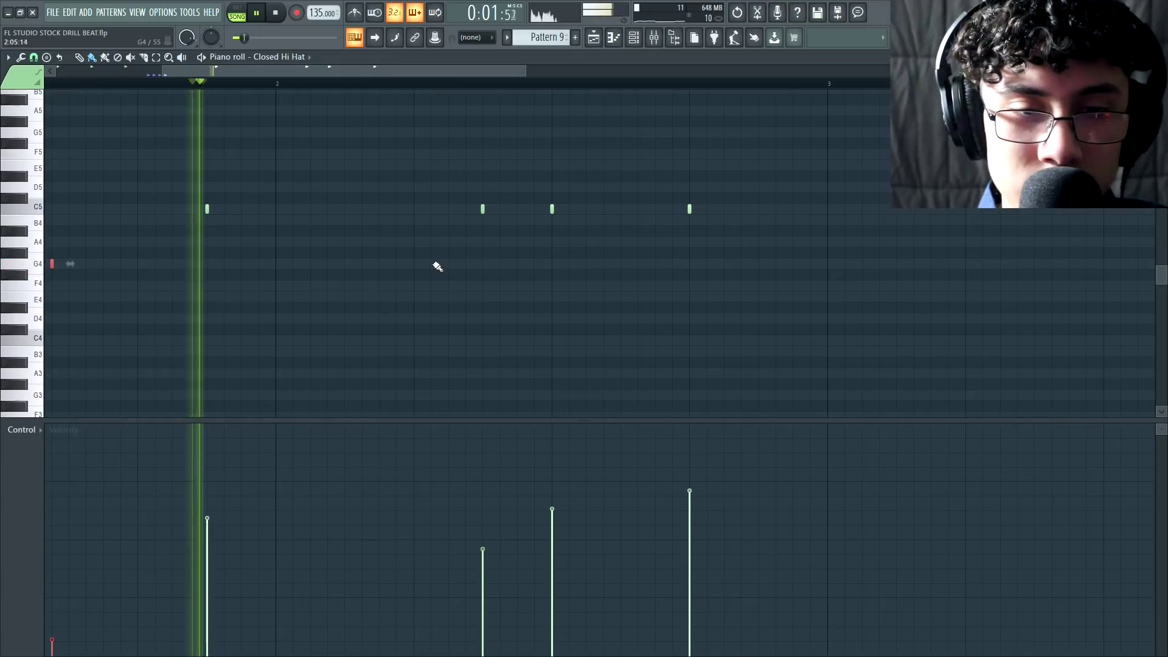
left_click_drag(696, 241, 778, 240)
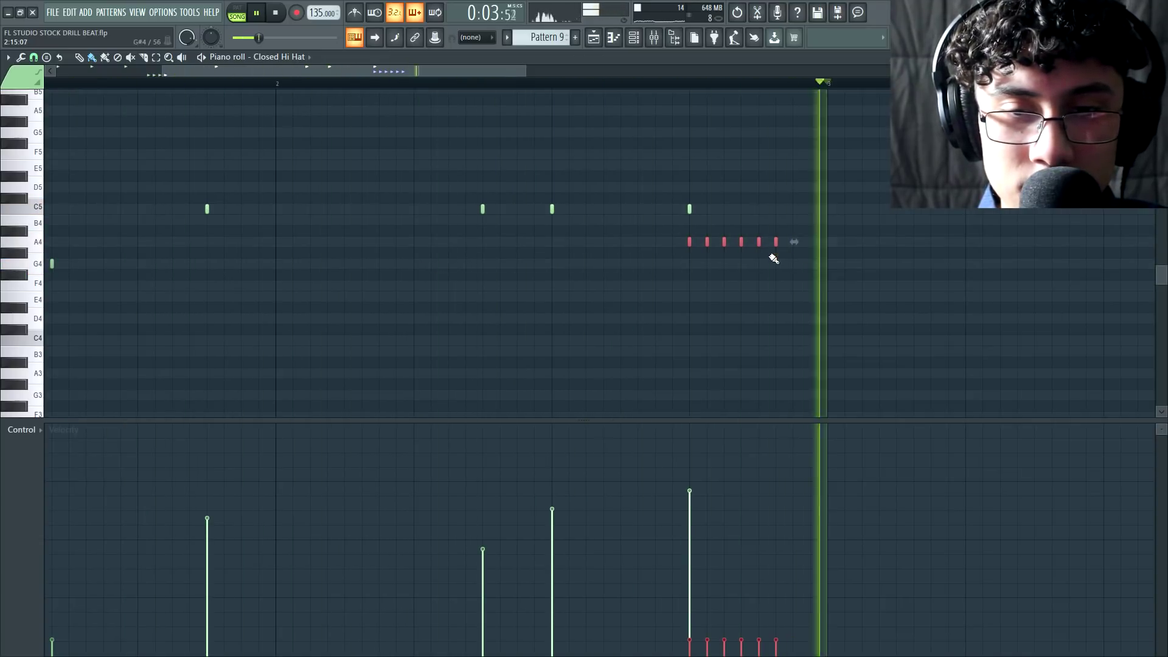
Lower the last note of Pattern 9's descending six-note closed hi-hat roll to E4 and ramp the roll's velocities downward.
key("space")
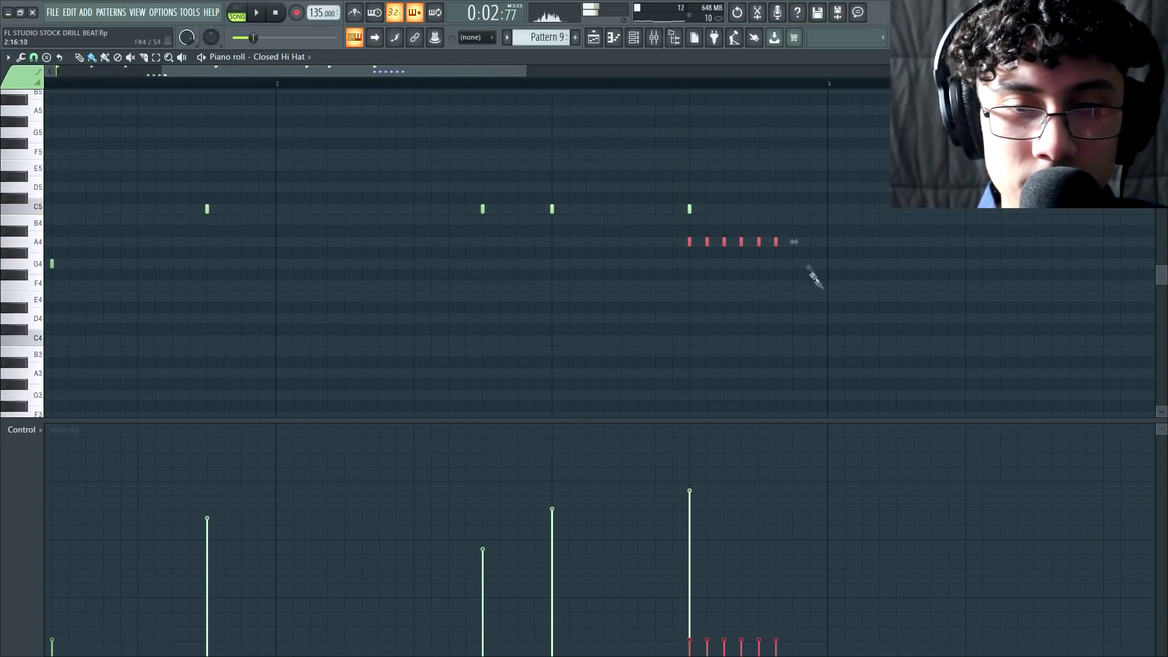
scroll(836, 302, "up", 2, "ctrl")
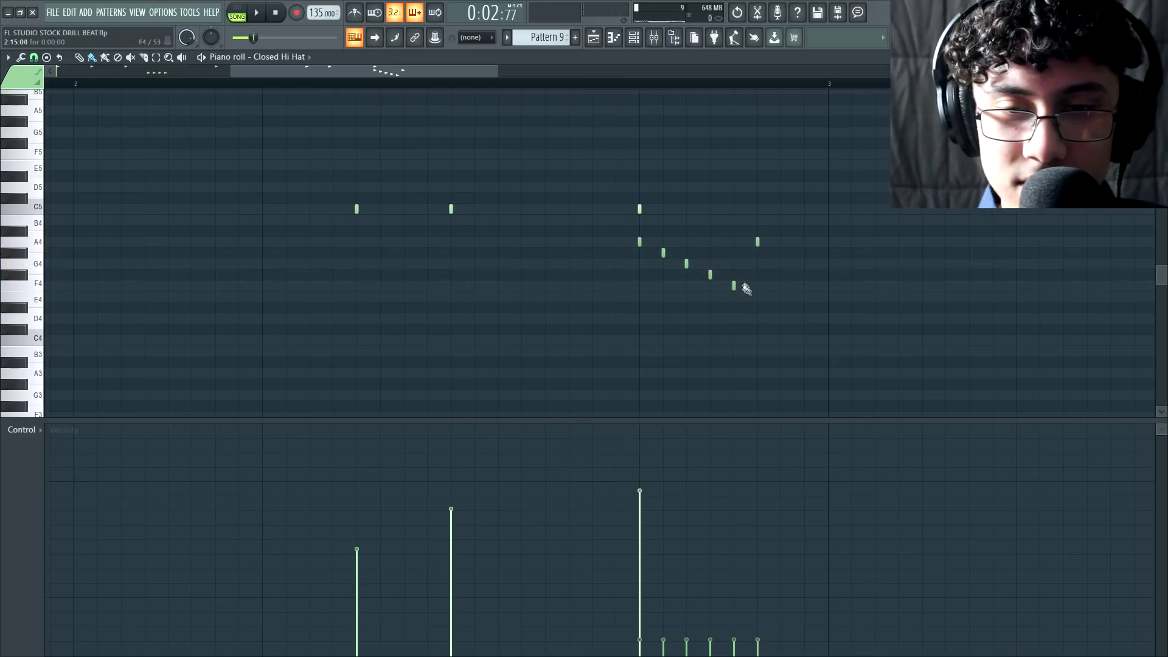
left_click_drag(757, 273, 758, 300)
left_click_drag(627, 226, 846, 346)
left_click_drag(741, 618, 782, 637)
key("space")
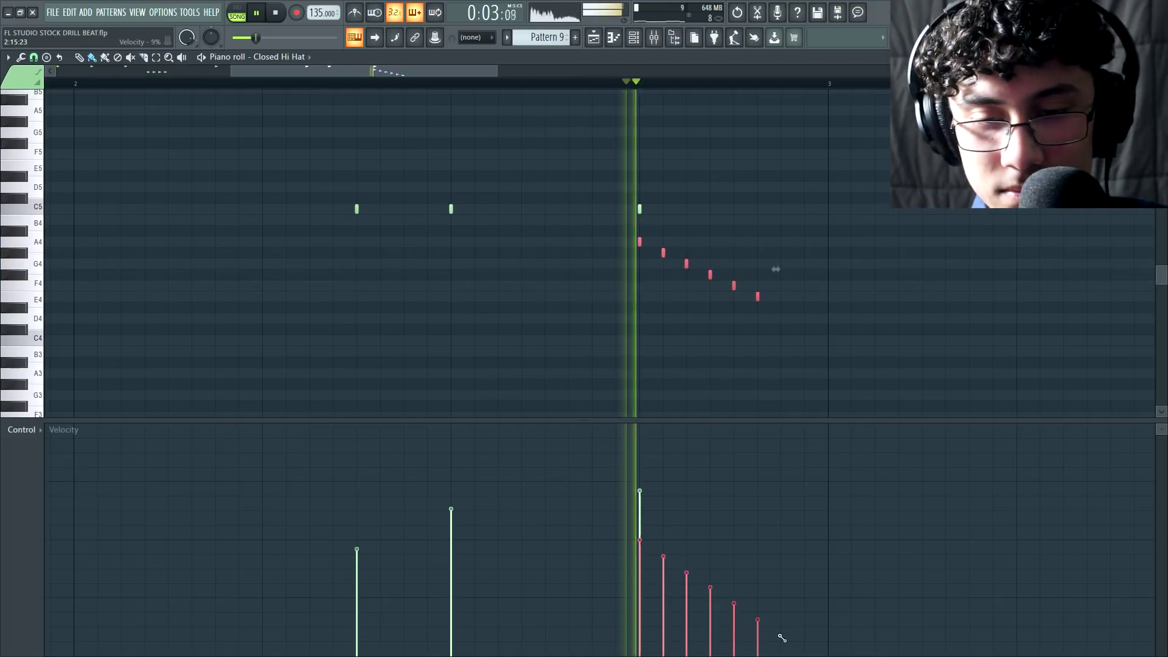
key("space")
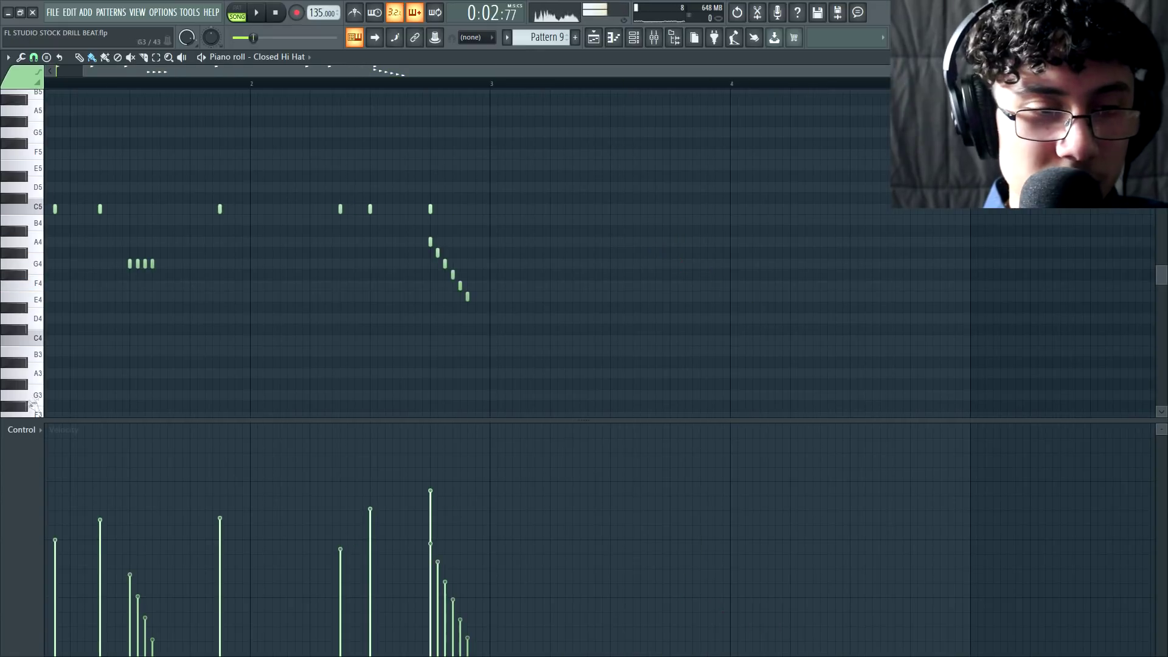
Show the note pan values of Pattern 9's closed hi-hats for editing.
left_click(24, 434)
left_click(42, 456)
scroll(124, 323, "up", 2)
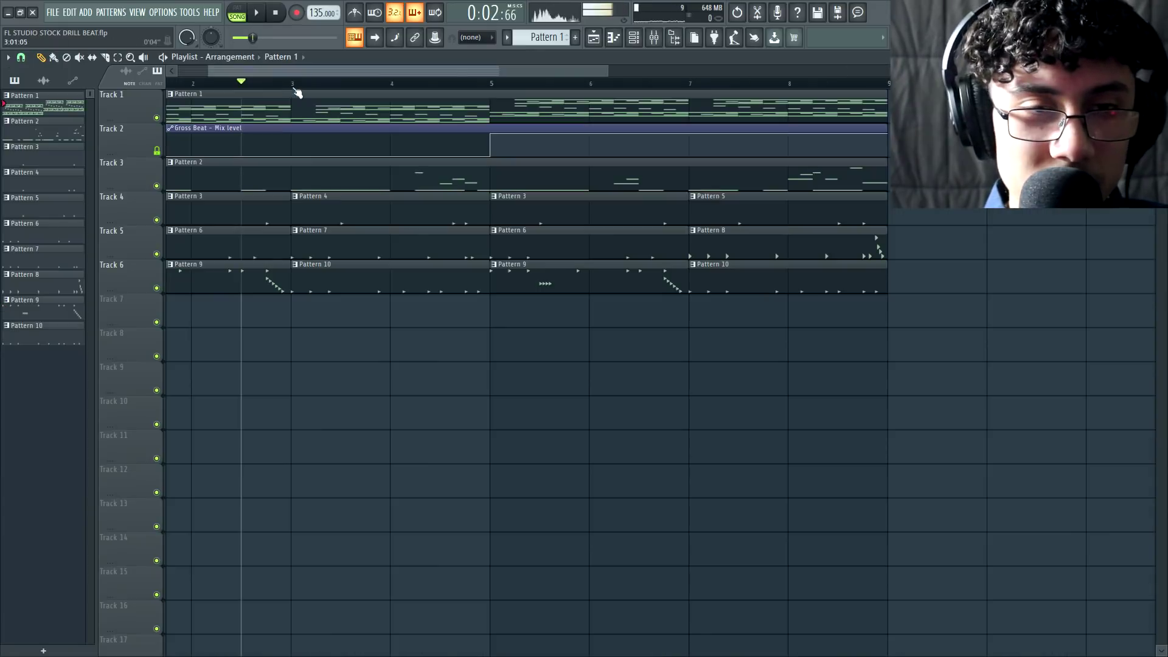
Open Pattern 10's closed hi-hats and add a four-note A4 roll at 1/6 beat snap, panned alternately left and right.
left_click(294, 84)
double_click(323, 276)
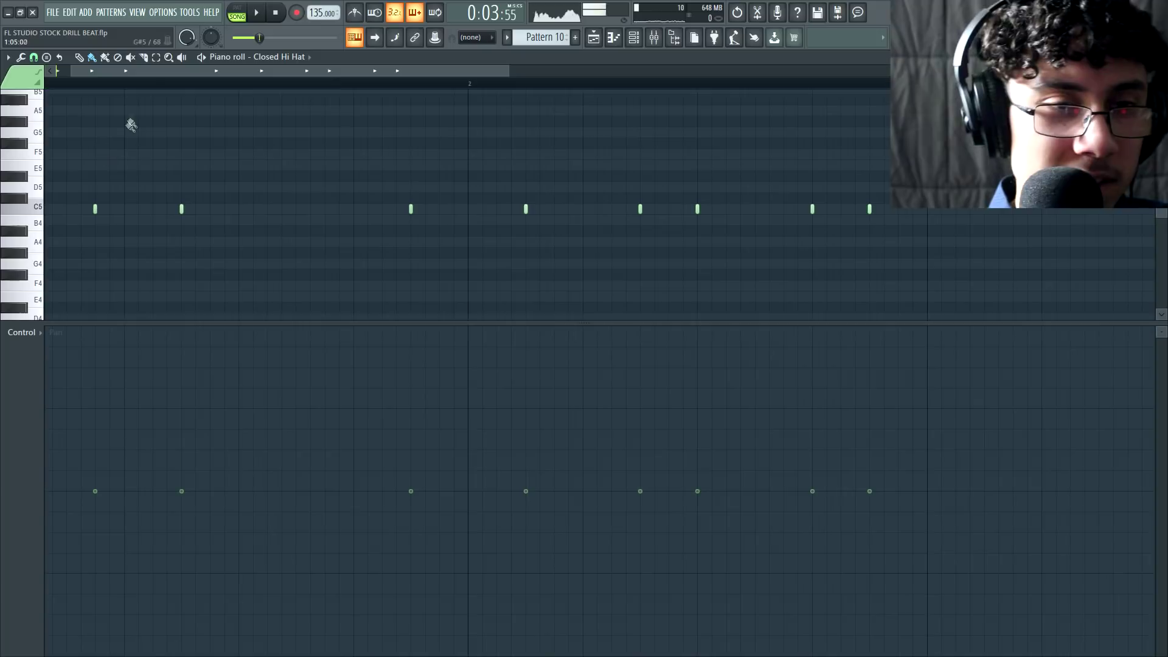
left_click(34, 57)
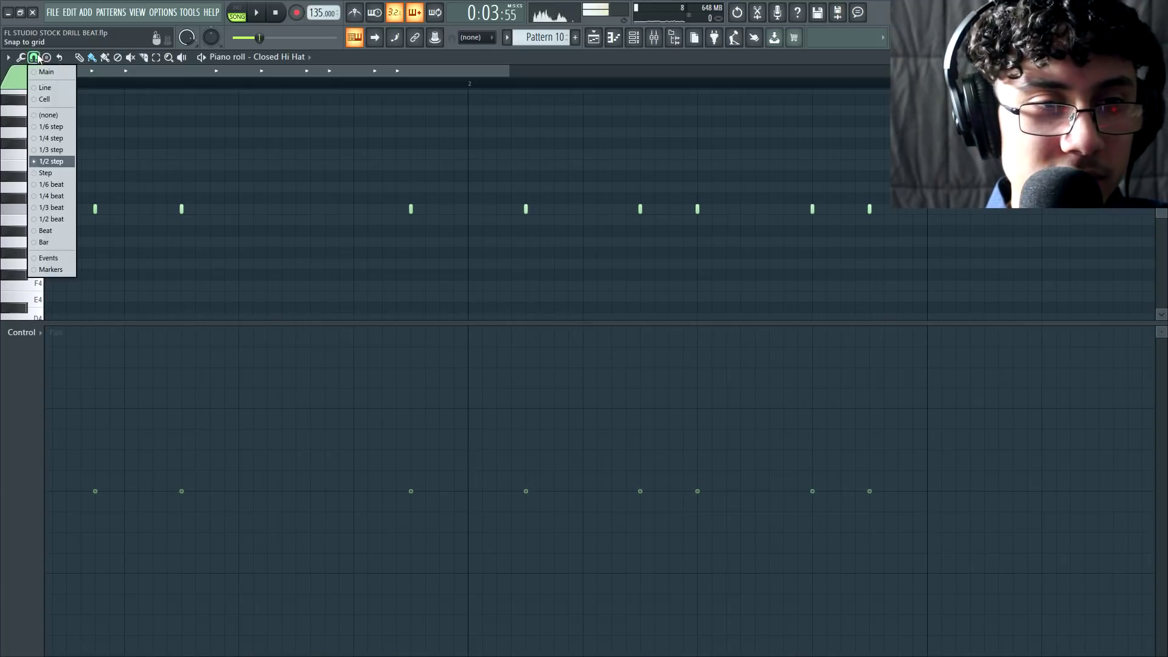
left_click(58, 187)
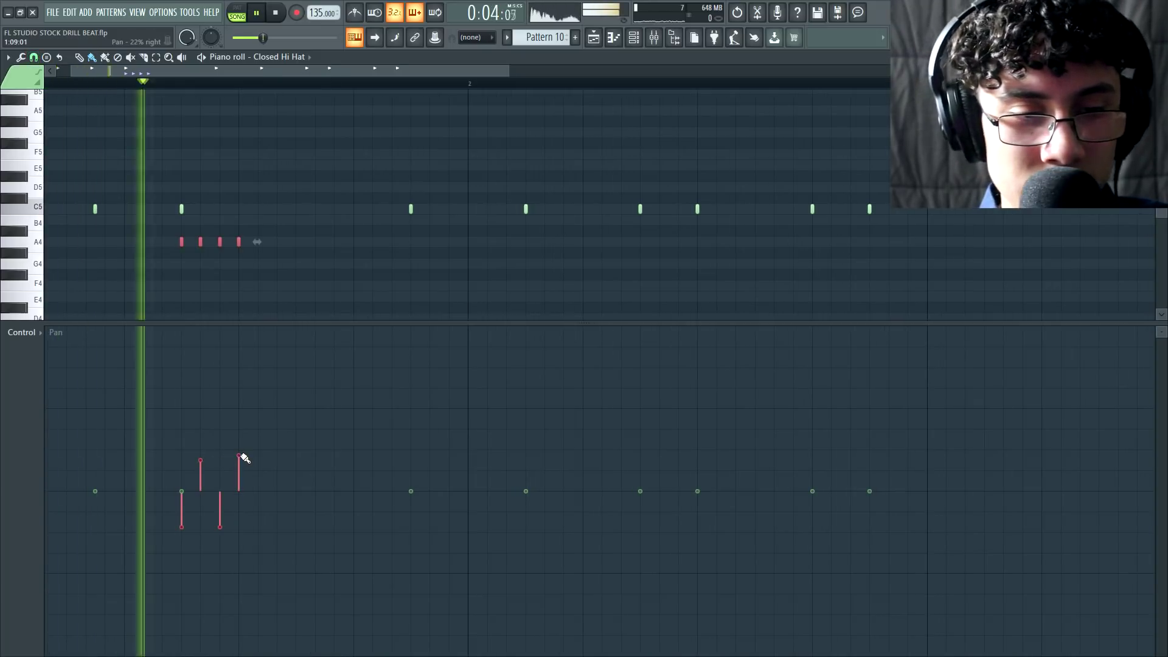
key("space")
Ramp the A4 roll's note velocities downward and lower its last two notes to G4 and F4.
left_click(38, 334)
left_click(48, 369)
left_click_drag(184, 498, 260, 535)
key("space")
scroll(248, 300, "down", 7)
key("space")
left_click(225, 278, "ctrl")
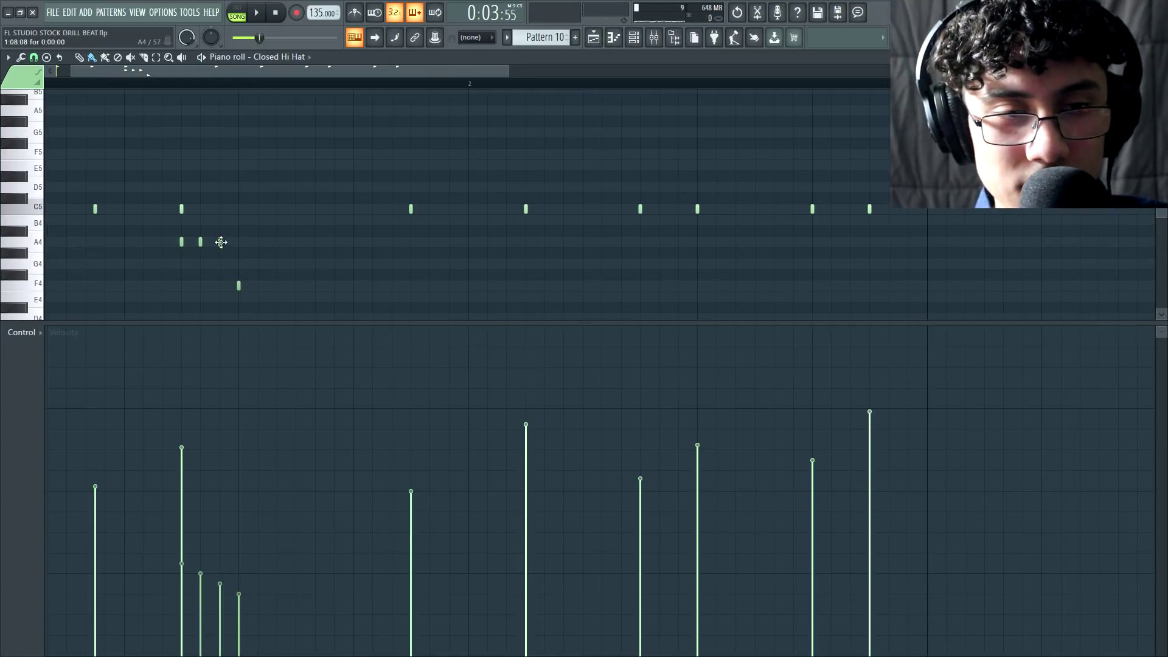
scroll(218, 265, "down", 2)
key("space")
Add a four-note and a nine-note closed hi-hat roll on G#4 in the second bar with a finer grid snap.
left_click(34, 57)
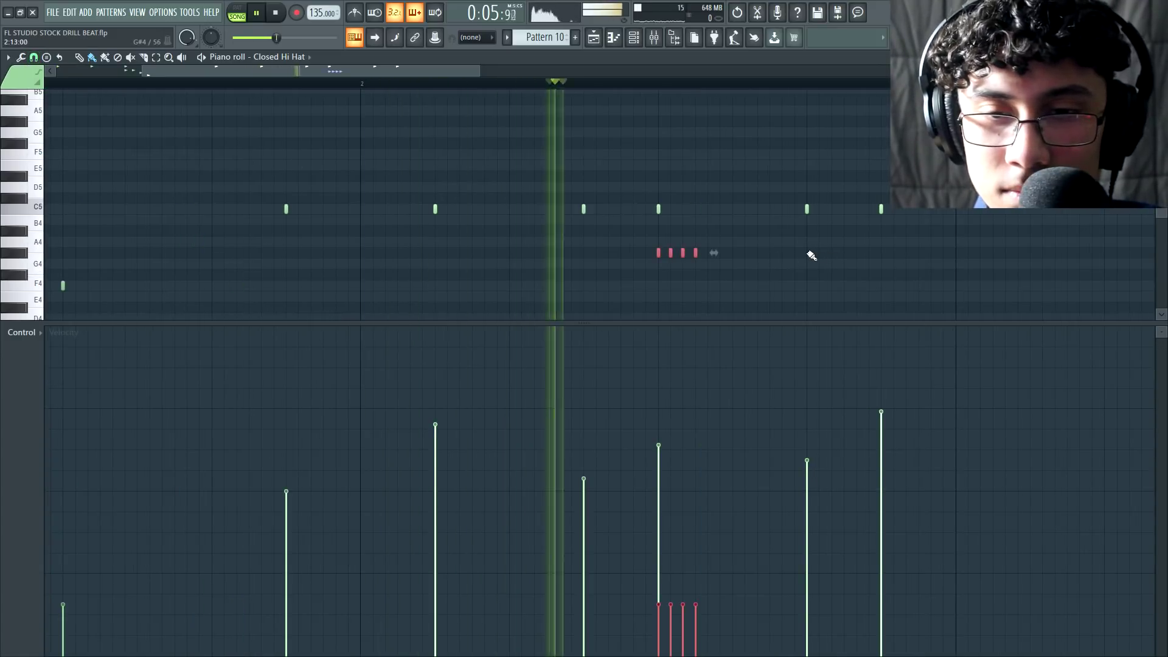
left_click_drag(809, 253, 913, 253)
key("space")
key("space")
Shape the velocities of the four-note G#4 roll into a rising ramp and play it back.
left_click(767, 281)
left_click(80, 59)
key("space")
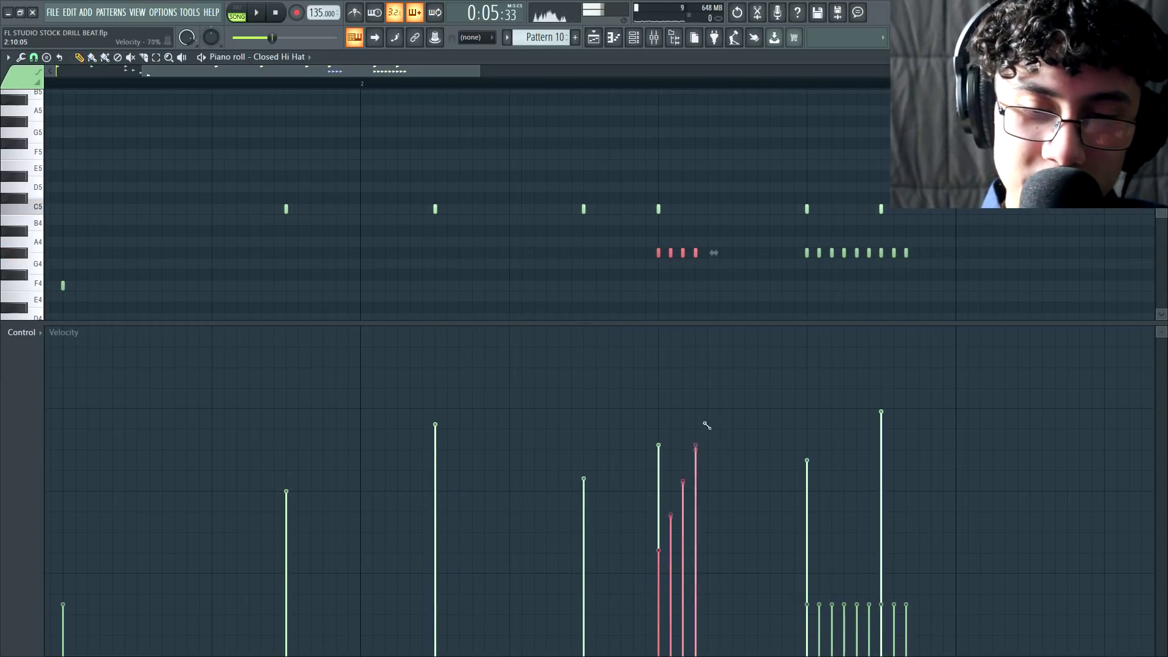
left_click_drag(704, 430, 705, 461)
key("space")
key("space")
Raise the velocities of the nine-note G#4 roll and shape them into a falling ramp.
left_click_drag(790, 246, 991, 294)
scroll(971, 290, "up", 8)
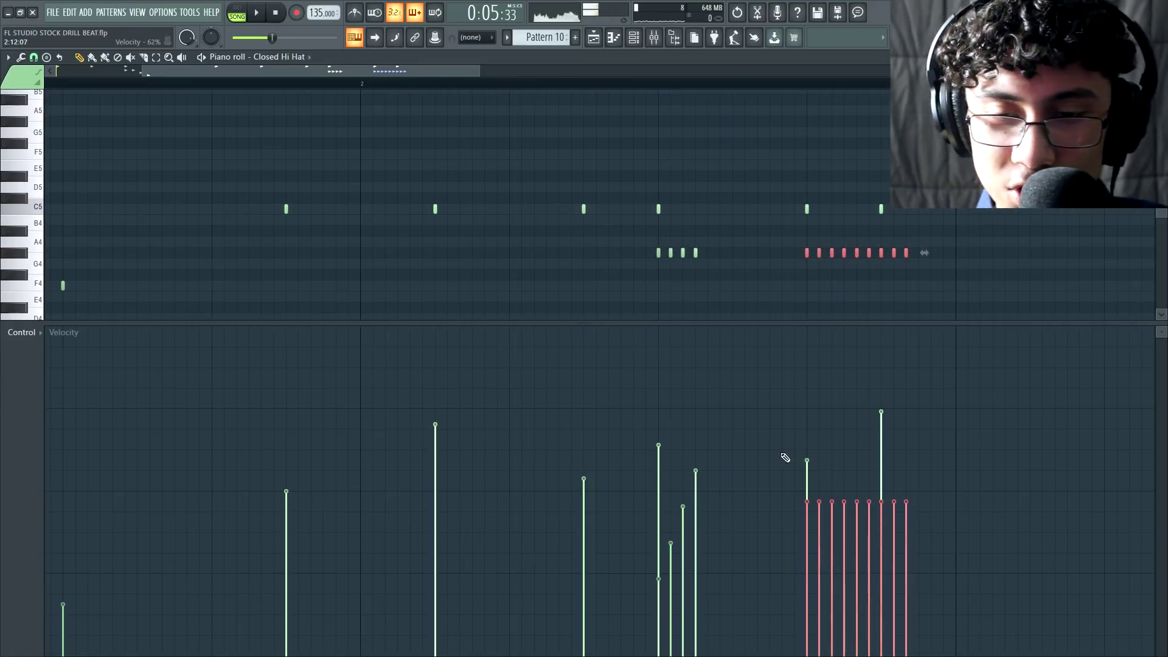
key("space")
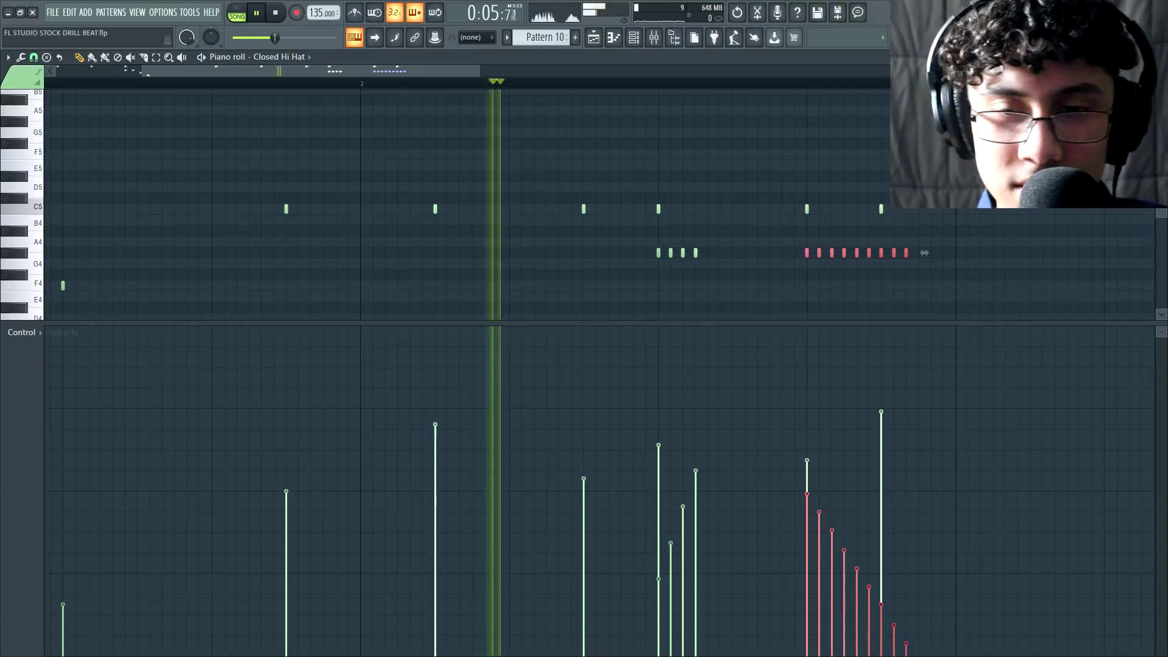
Step the four-note roll up from F#4 to G#4 and the nine-note roll down to E4, alternating their panning left and right.
left_click(810, 313, "ctrl")
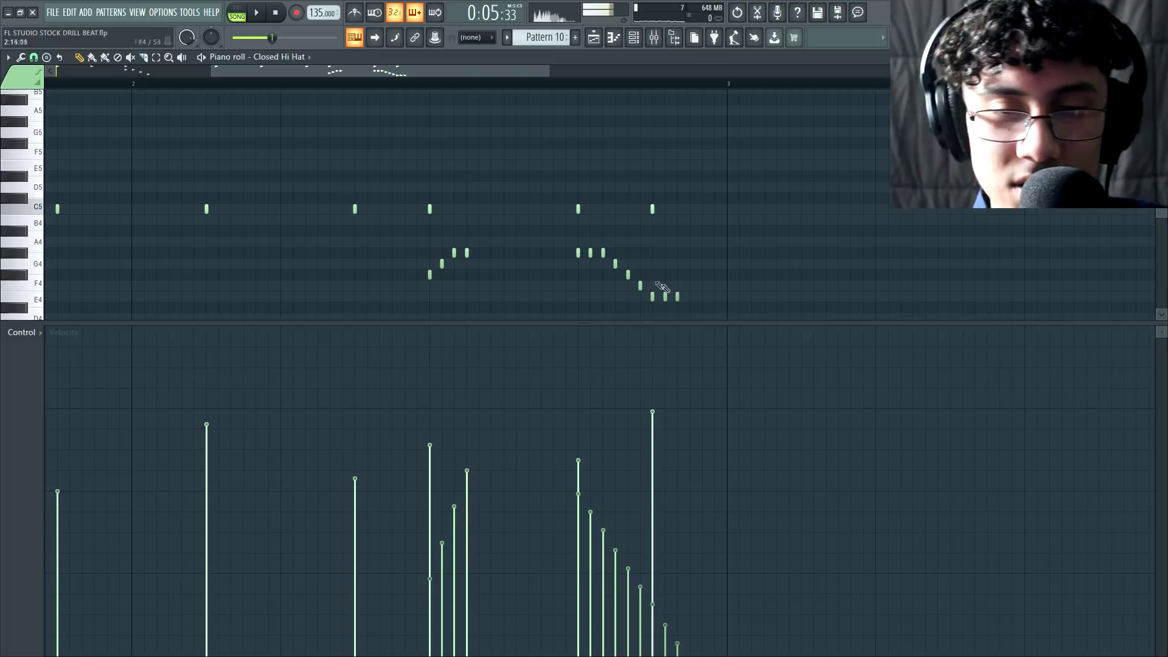
key("ctrl+z")
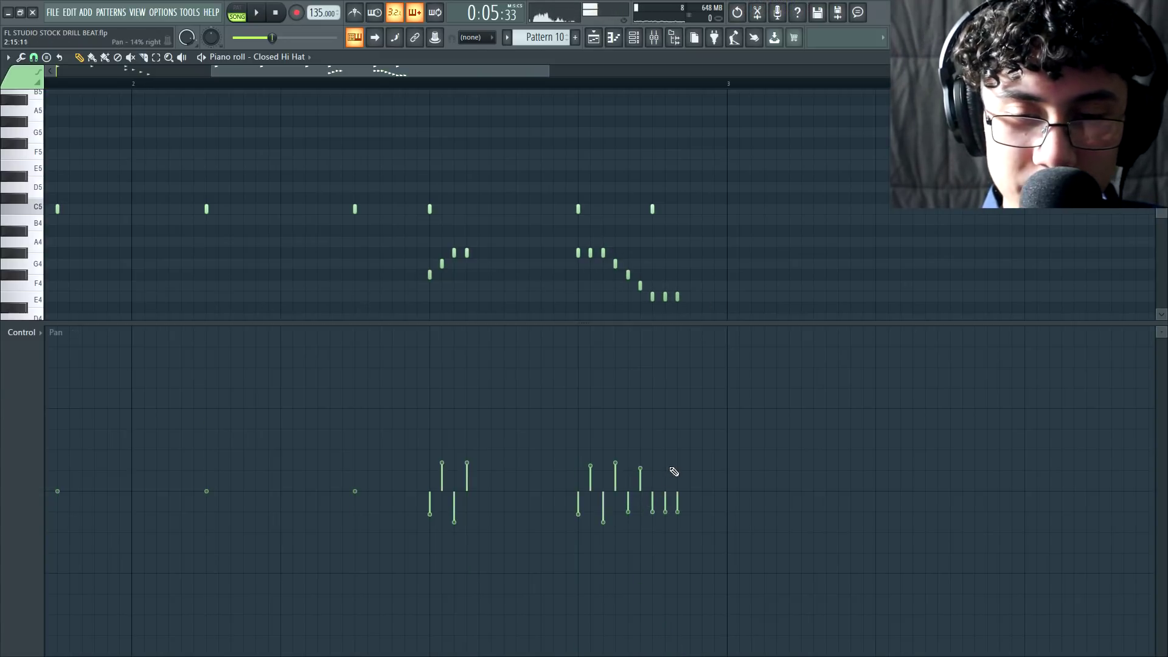
key("space")
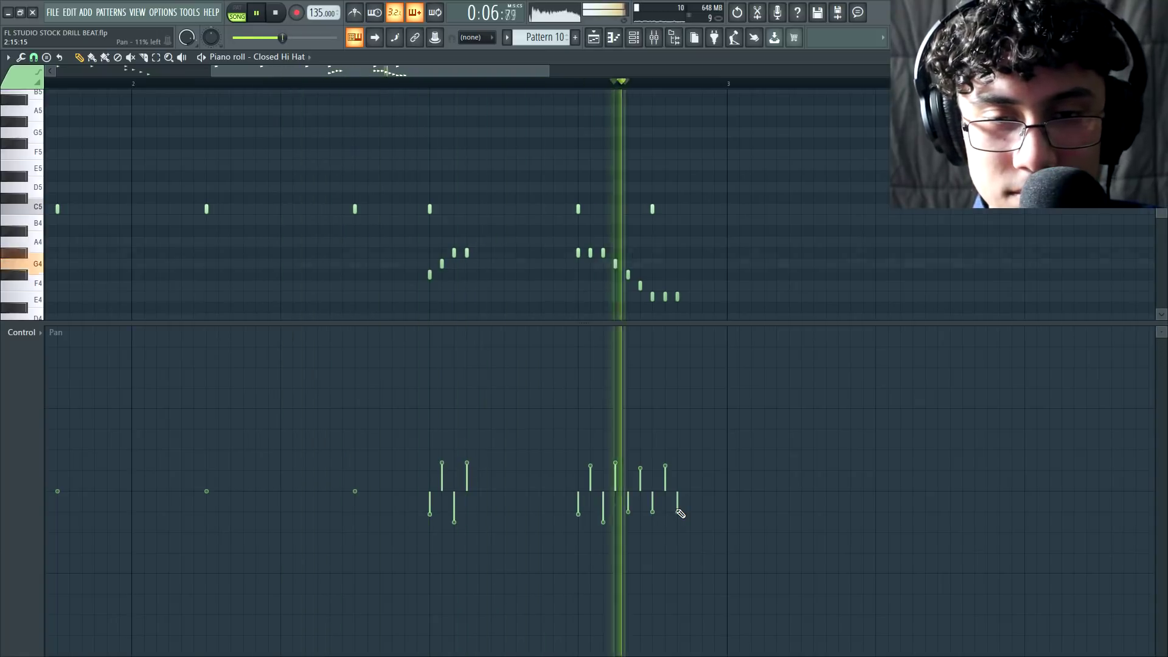
Show the note velocities of the hi-hats again and set the grid snap to 1/2 beat.
left_click(21, 332)
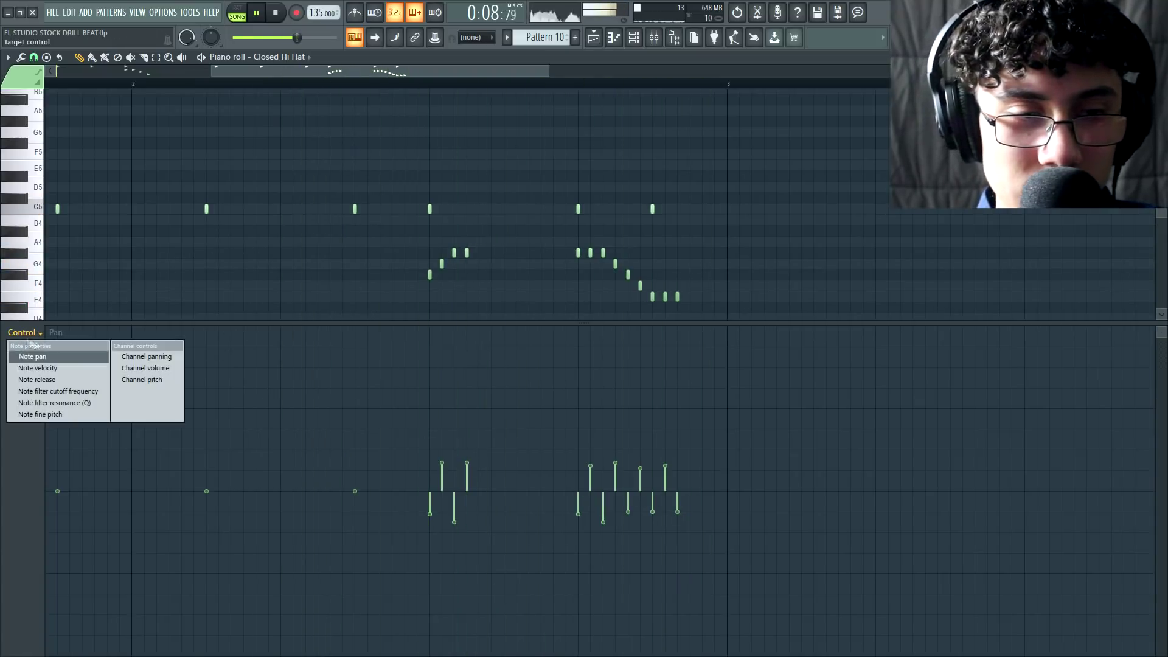
left_click(37, 367)
scroll(334, 218, "down", 2, "ctrl")
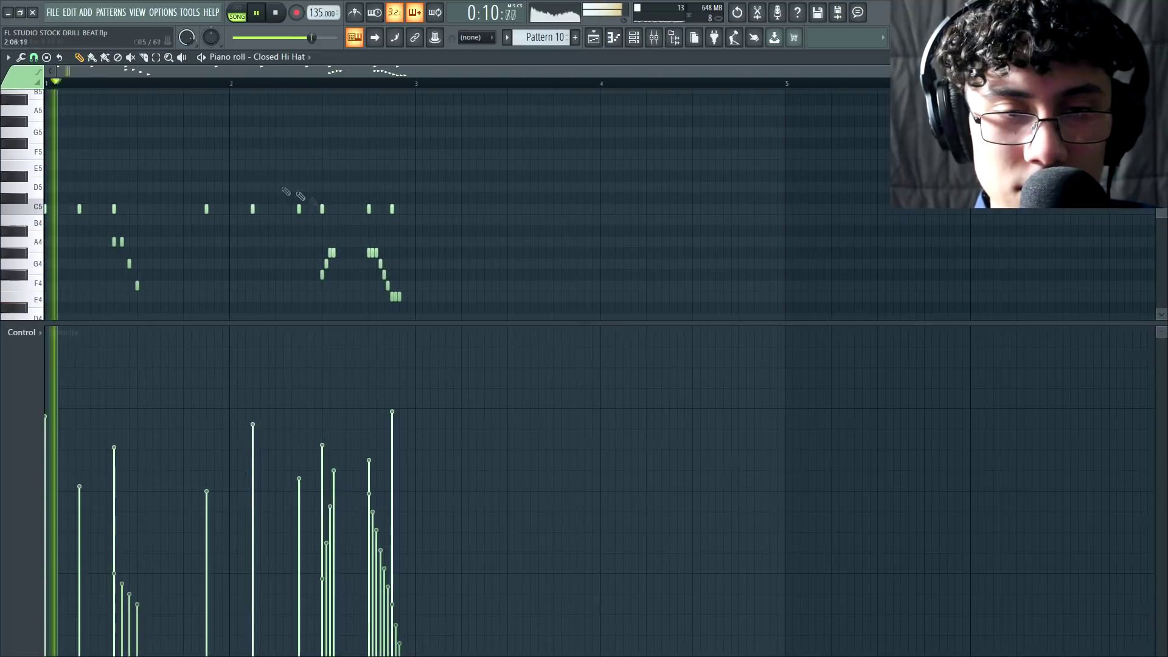
left_click(33, 56)
left_click(52, 218)
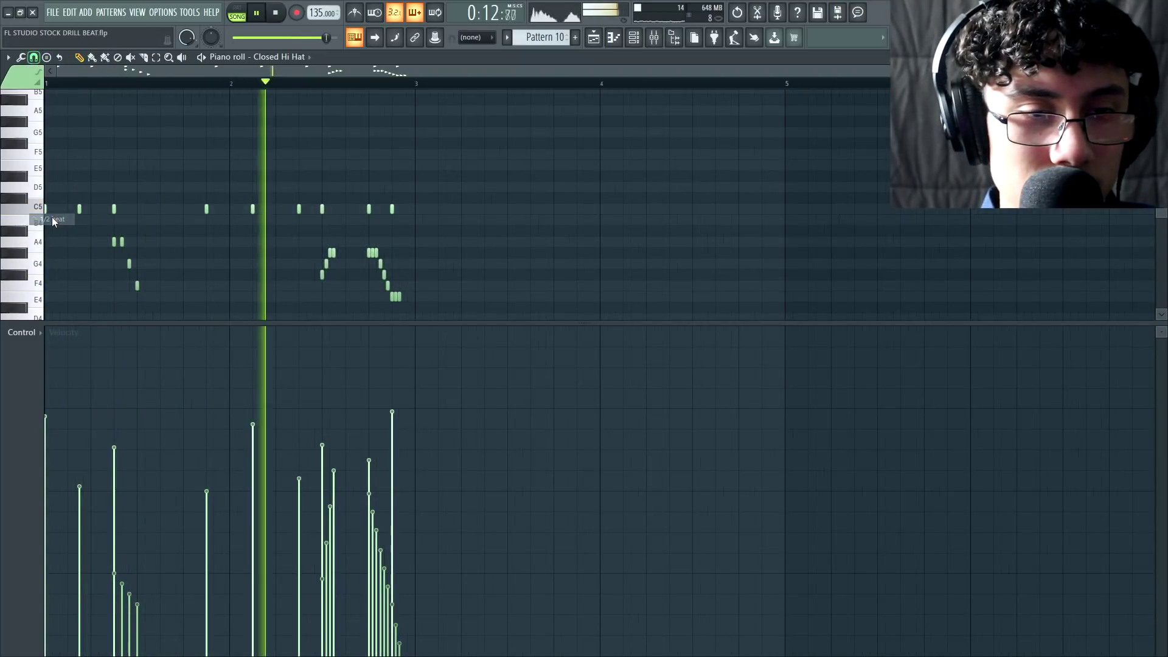
left_click_drag(290, 237, 453, 311, "ctrl")
left_click(500, 221, "ctrl")
Create a new pattern and place its clip on Track 7 at bar 1 of the playlist.
left_click(597, 36)
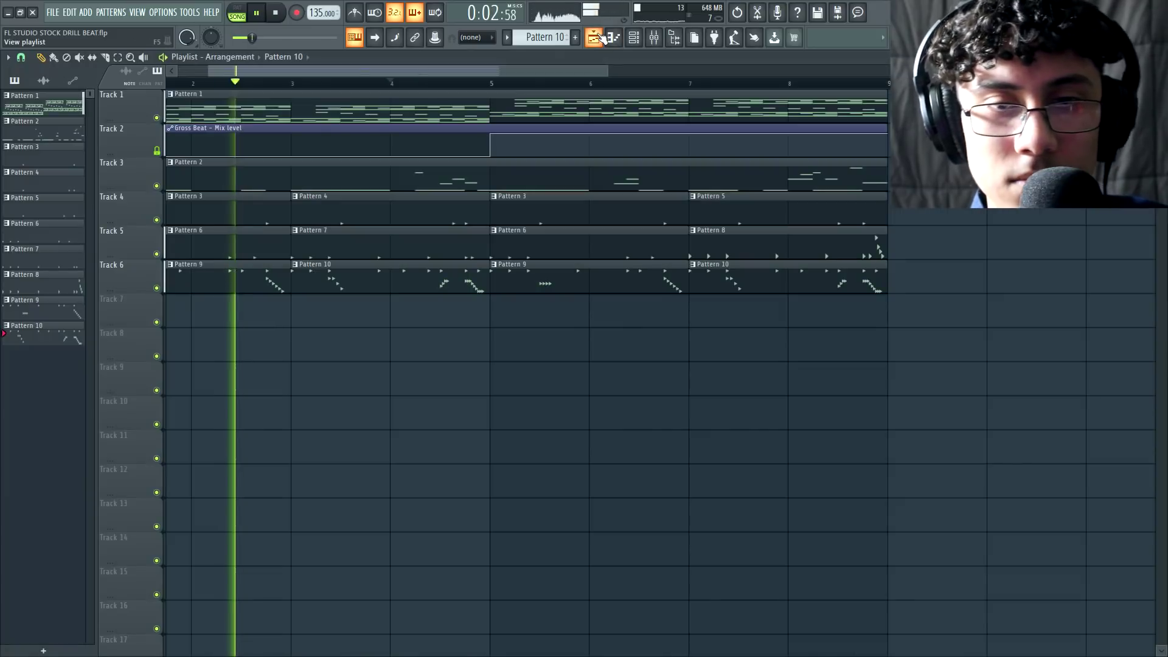
key("space")
key("F4")
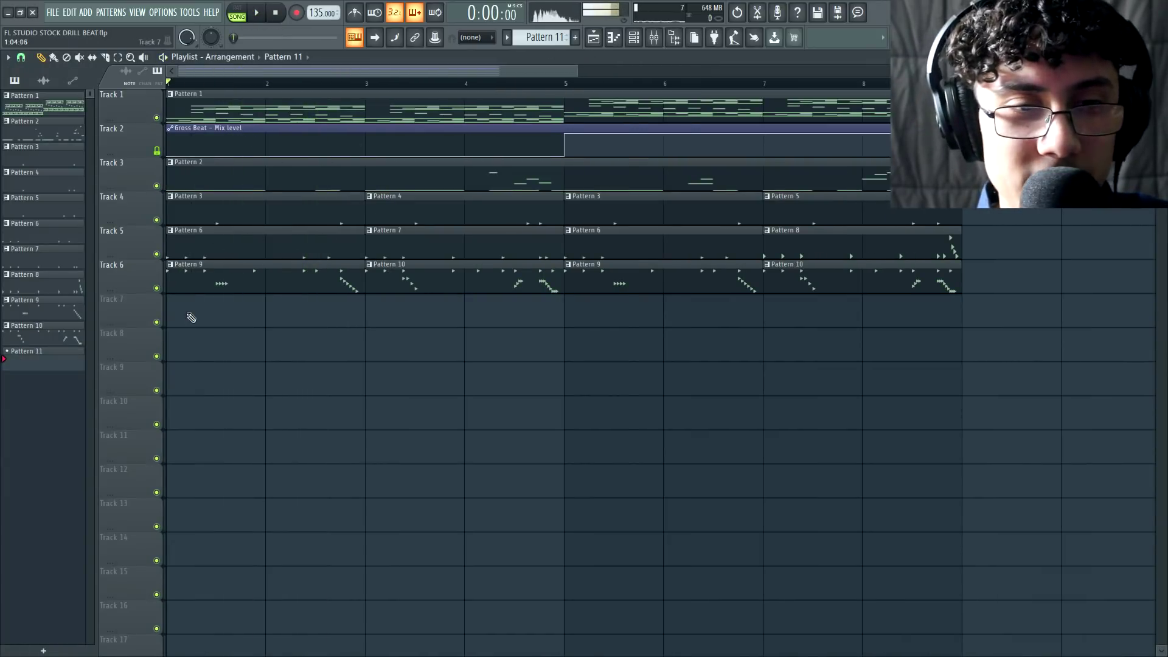
left_click(186, 313)
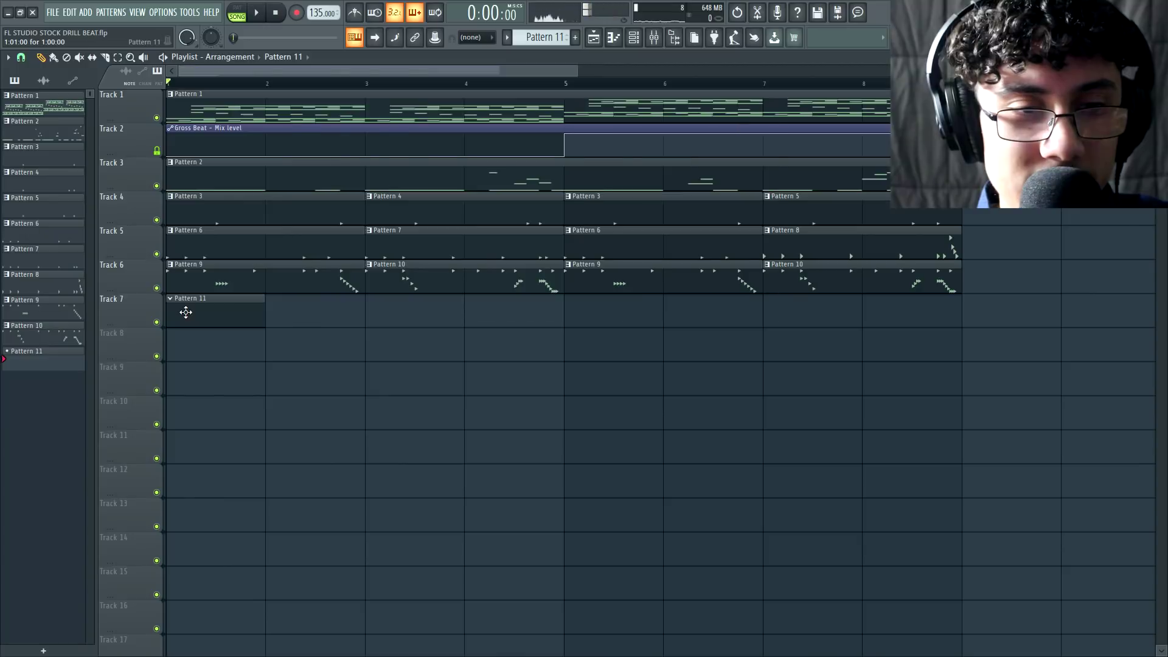
Add Open Hi Hat hits on steps 1 and 25 of the new pattern and play them back.
left_click(634, 38)
left_click(456, 248)
left_click(688, 250)
key("space")
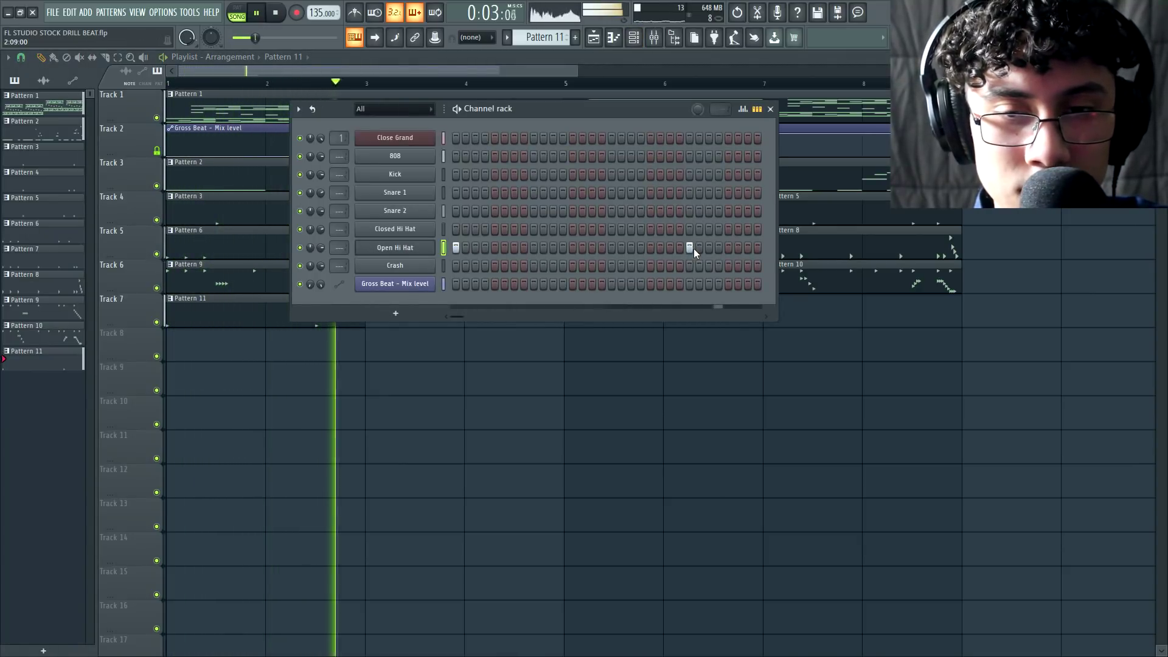
key("space")
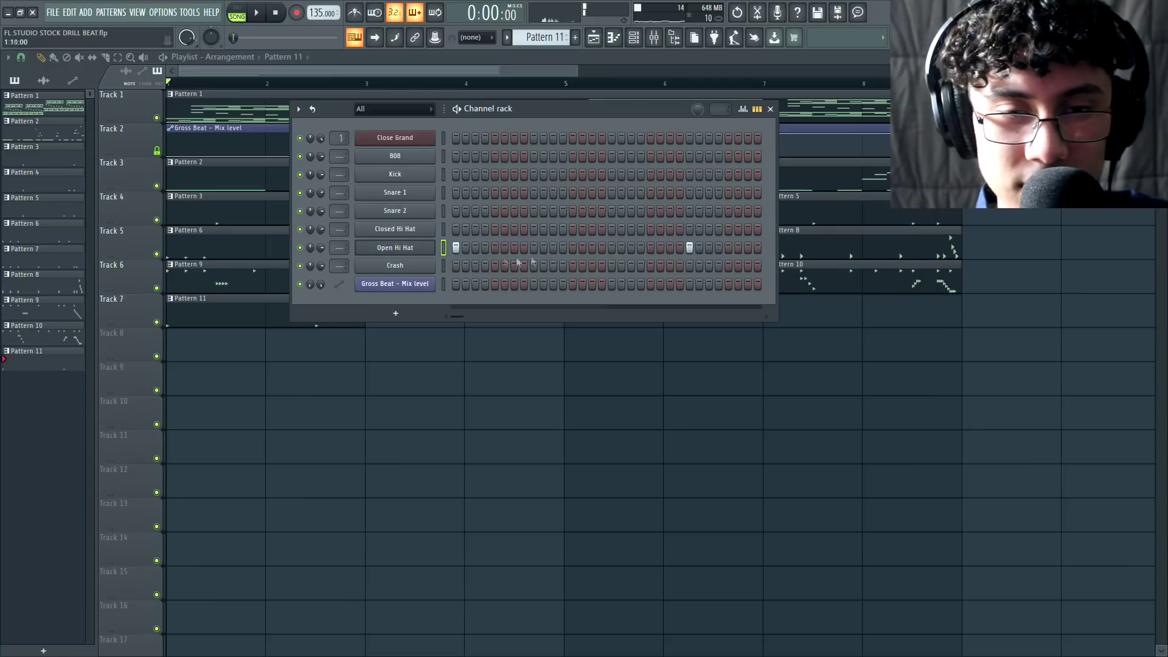
In the Open Hi Hat's volume envelope, set decay, sustain and release to zero and adjust the hold.
left_click(412, 254)
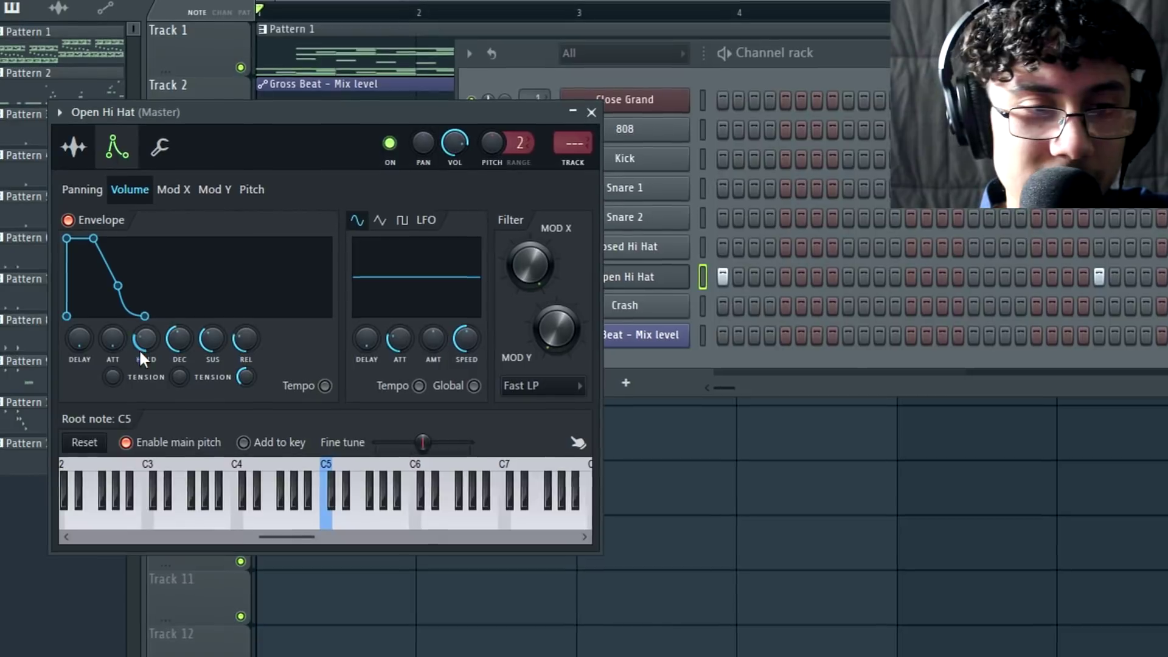
left_click_drag(179, 343, 247, 362)
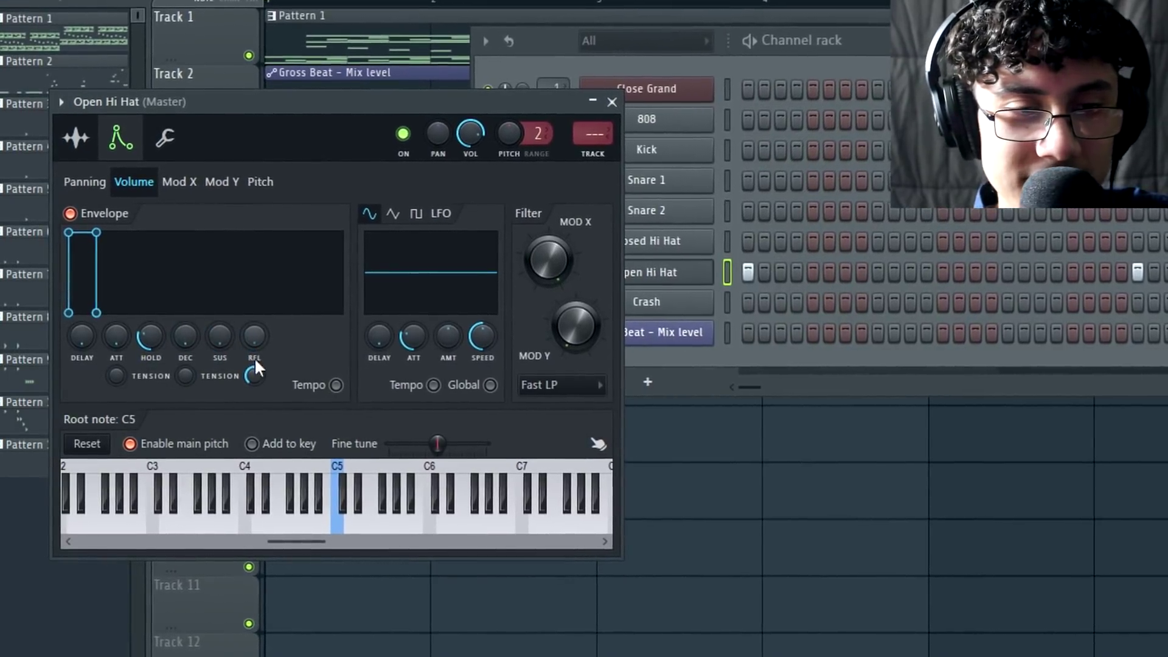
left_click_drag(151, 336, 150, 313)
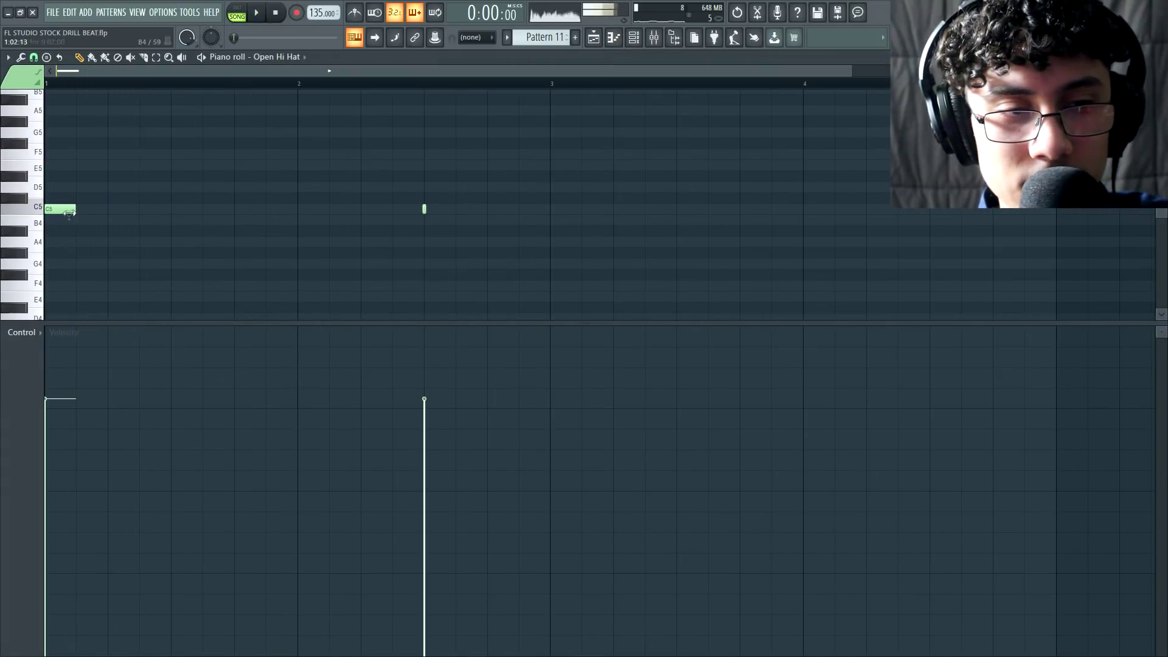
Set both C5 Open Hi Hat notes to one beat long and listen to the result.
scroll(76, 232, "up", 2)
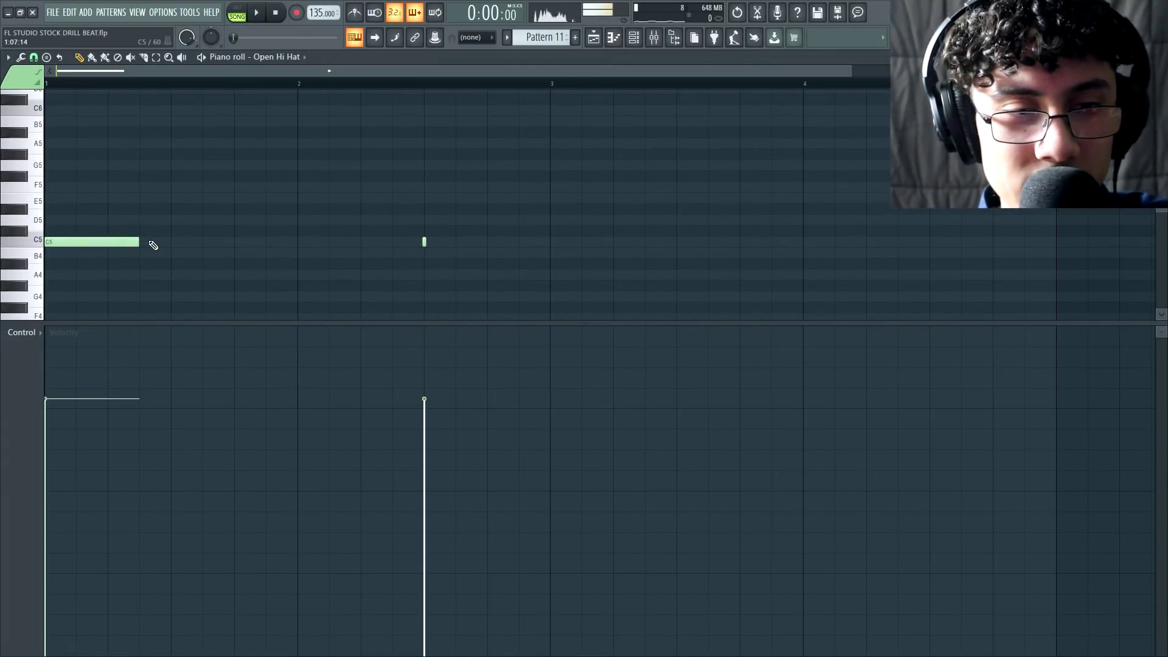
key("space")
key("space")
left_click_drag(139, 243, 111, 243)
key("space")
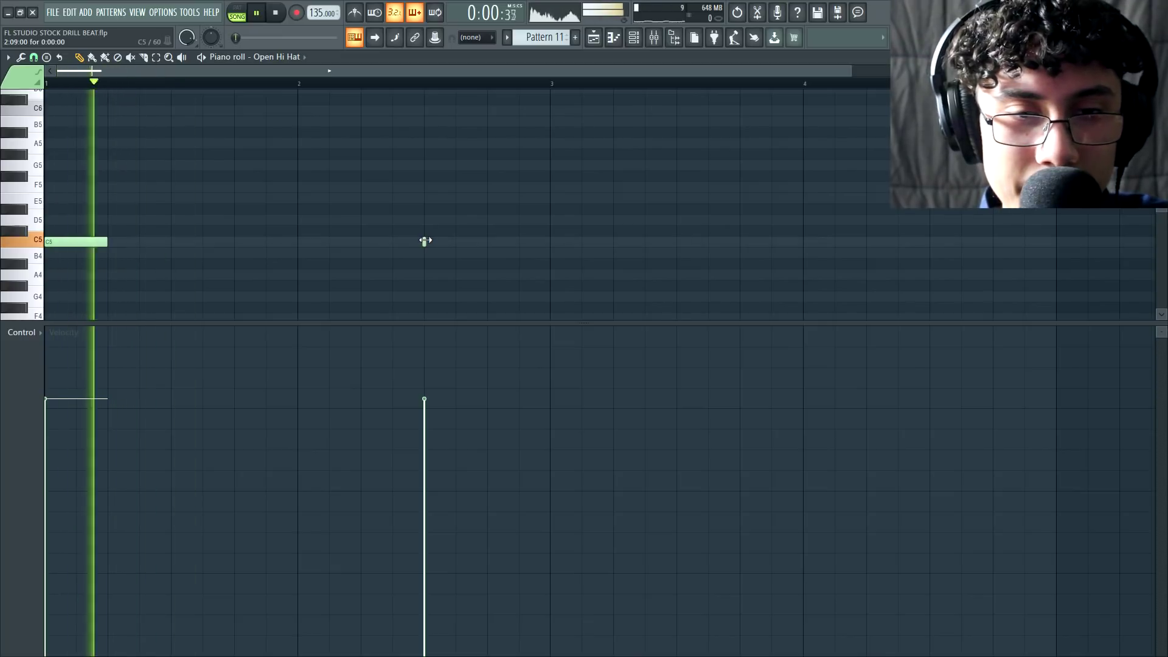
left_click(425, 242)
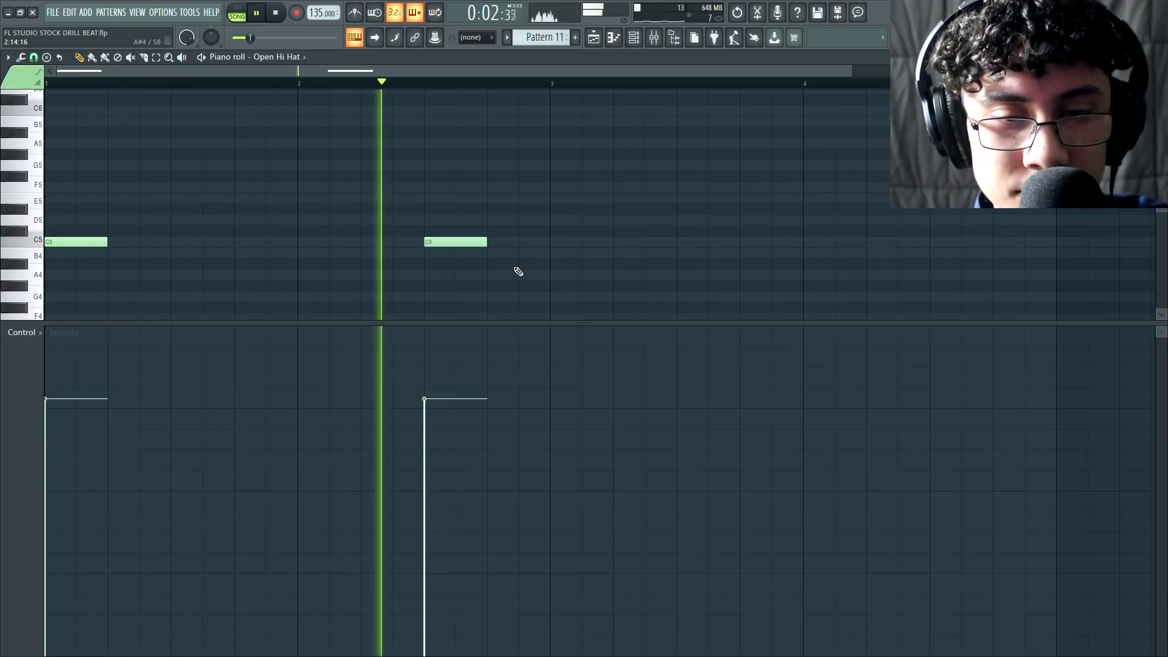
key("space")
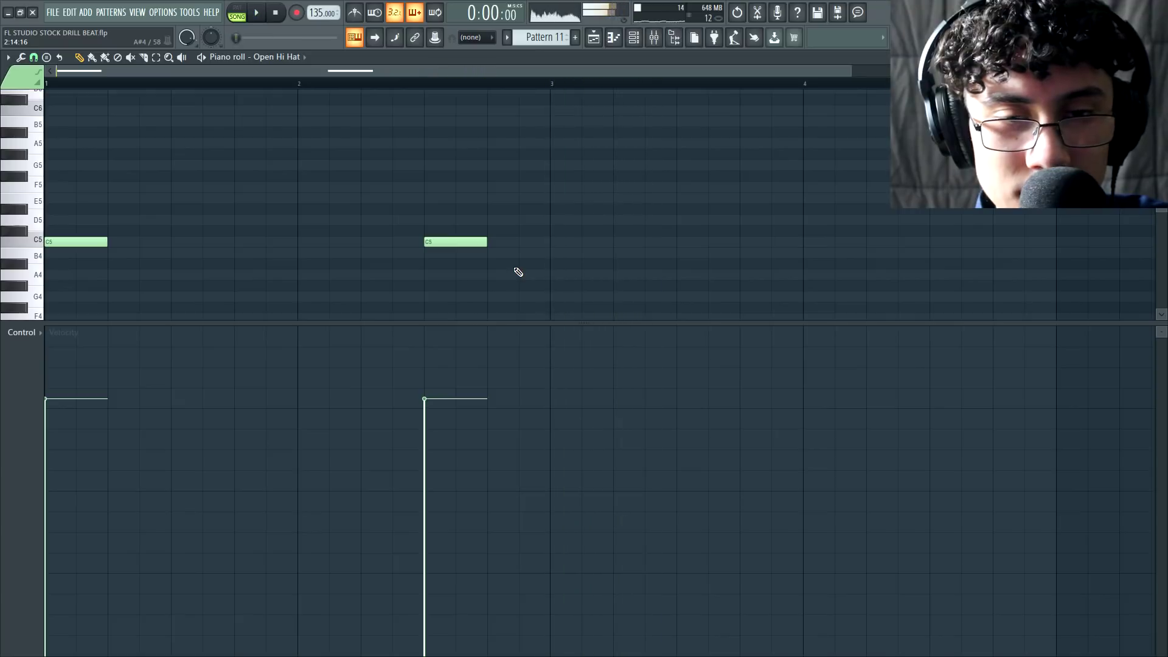
Add a G4 slide note starting at 2:11:00 with a duration of 0:04:00 below the second Open Hi Hat note.
scroll(519, 272, "down", 4)
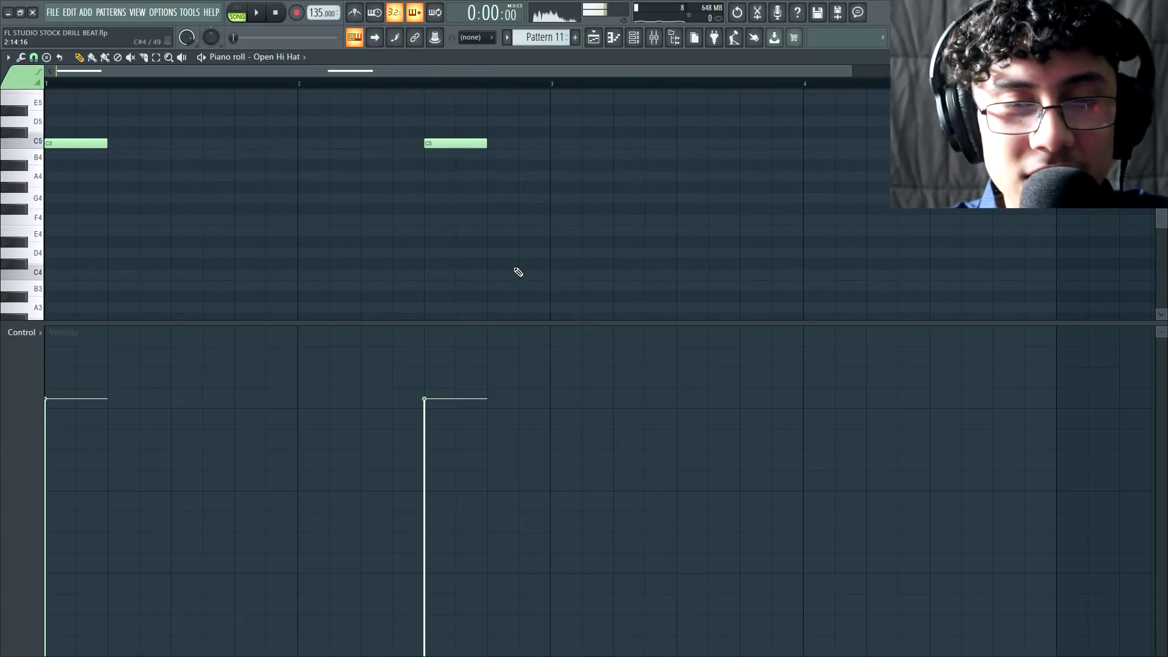
left_click(463, 199)
double_click(477, 198)
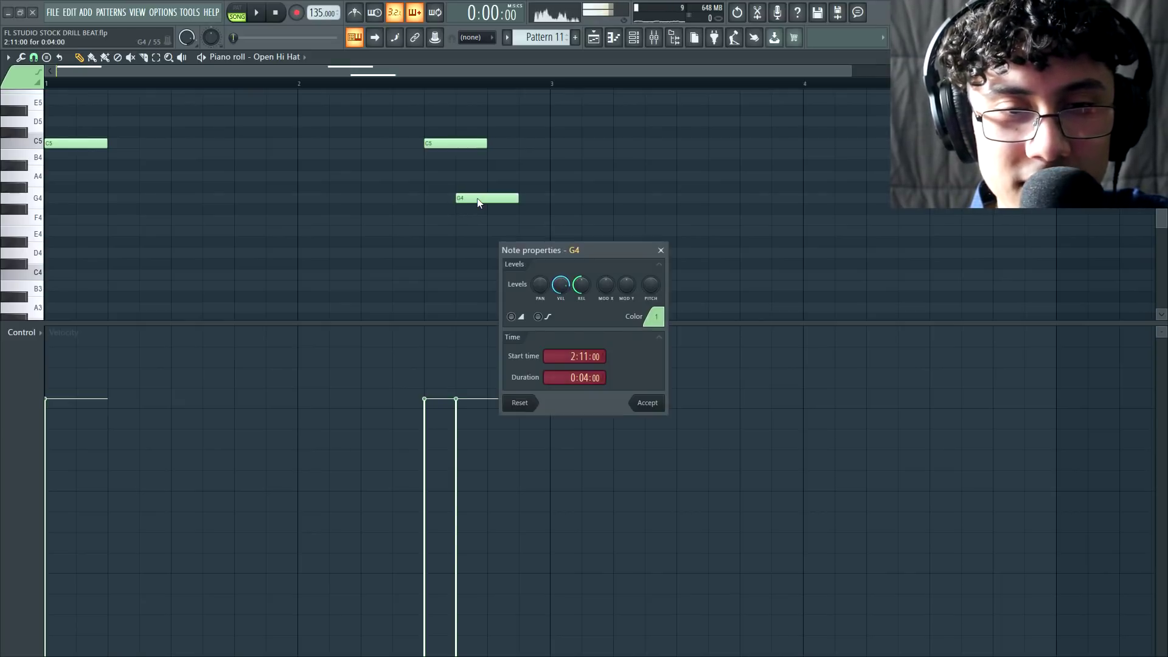
left_click(512, 316)
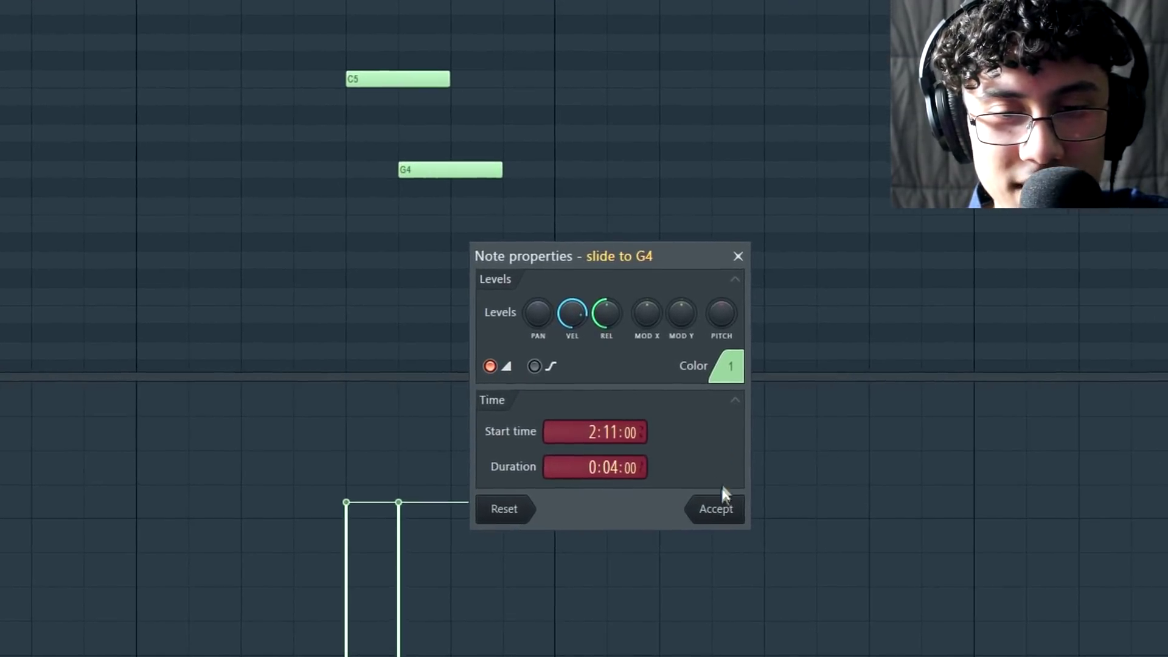
left_click(721, 507)
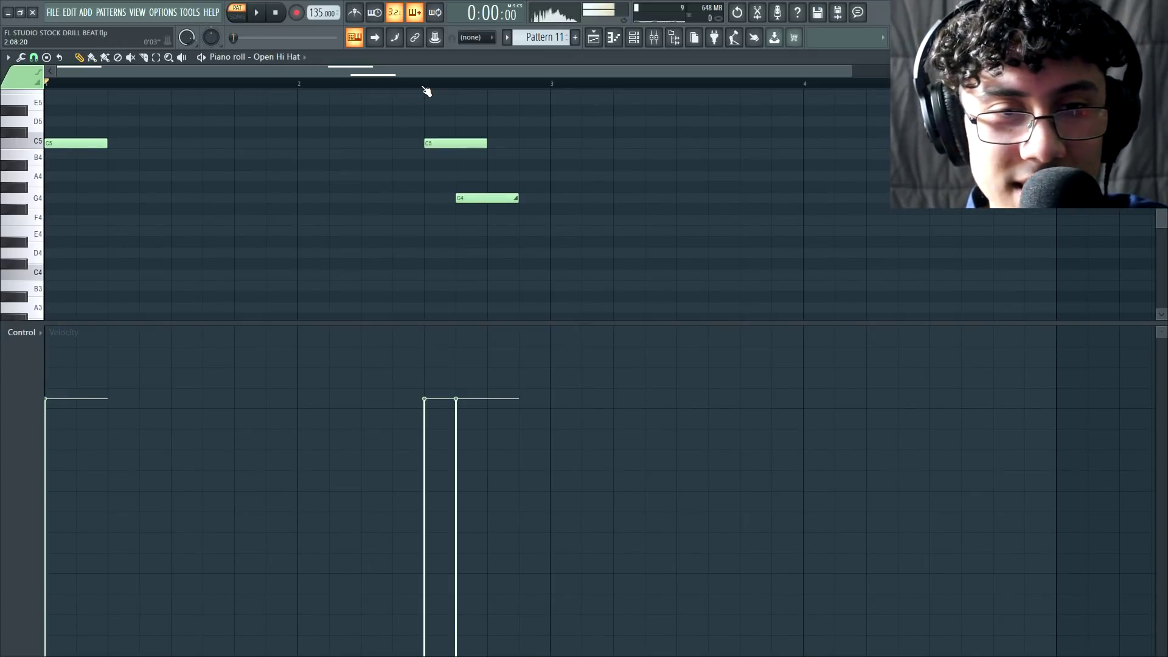
Shorten the Open Hi Hat slide note at 2:11:00 to 0:02:00, lower it to E4 and listen to the slide.
key("space")
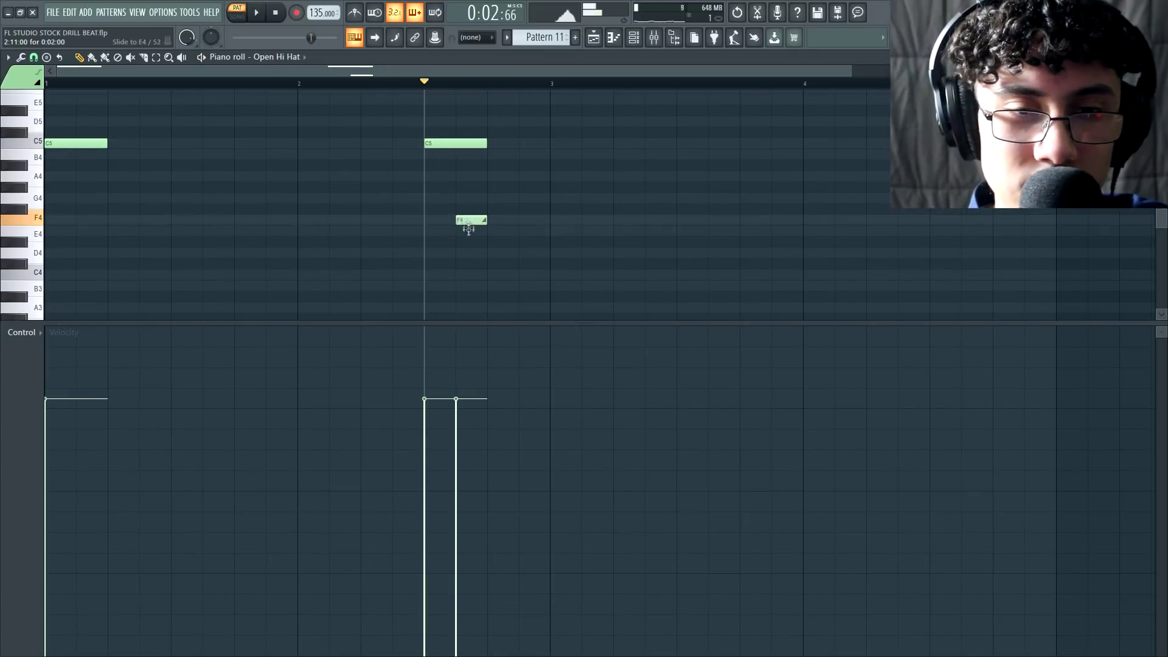
left_click_drag(469, 228, 468, 236)
key("space")
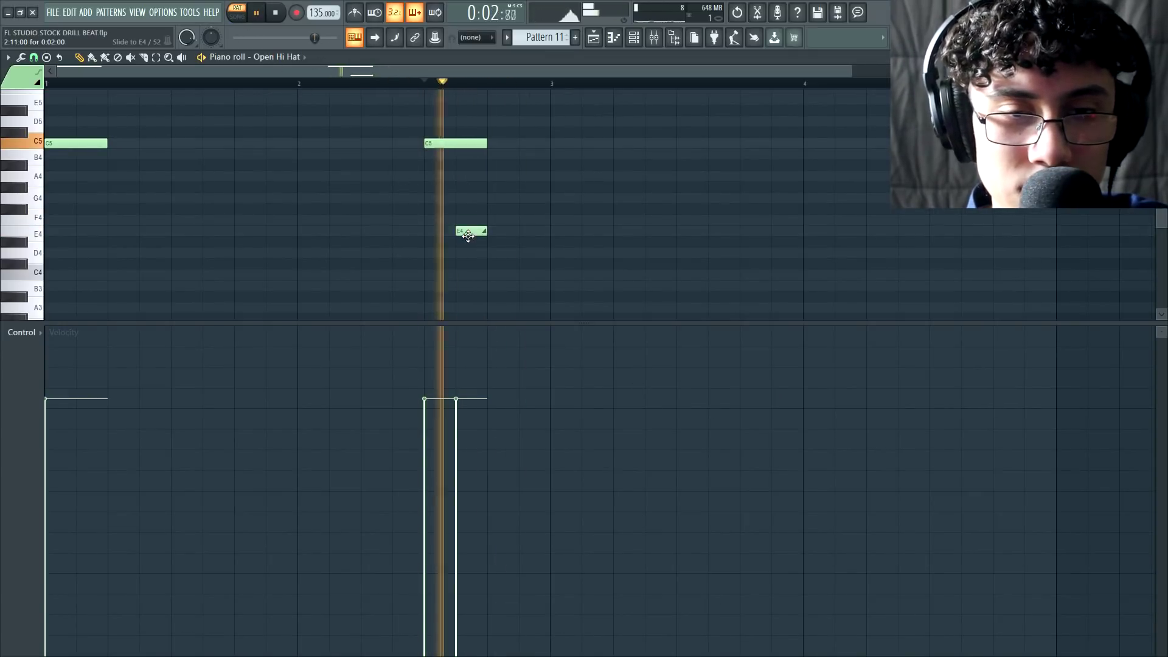
key("space")
left_click(276, 13)
key("space")
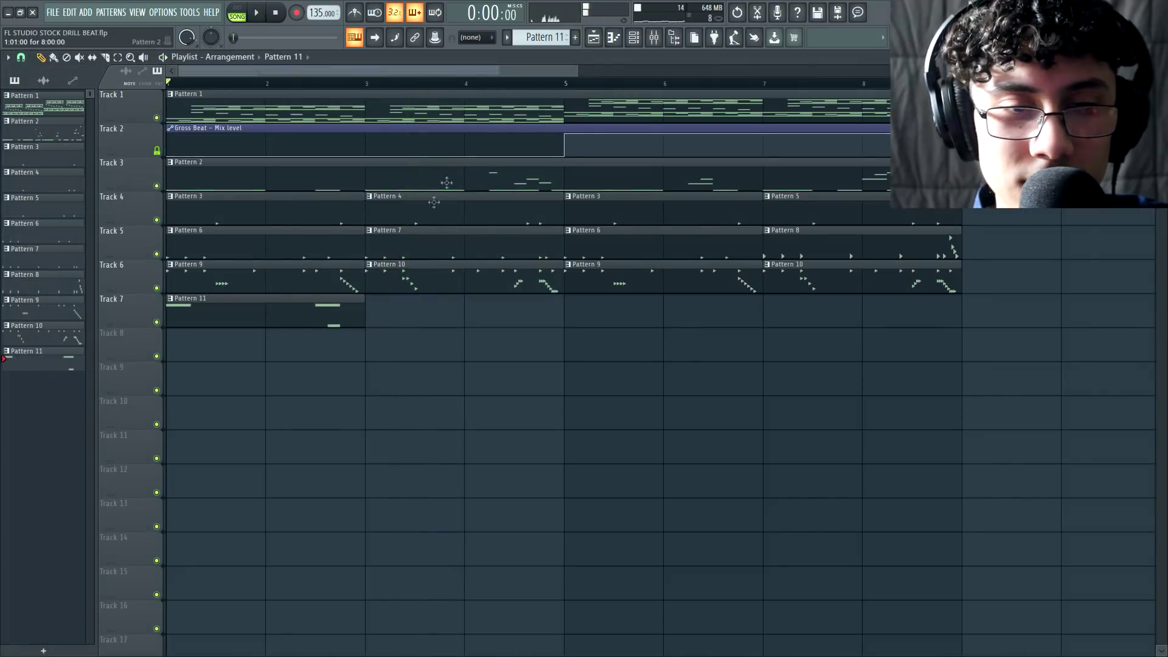
Repeat the Open Hi Hat pattern on Track 7 up to bar 9 and add Kick hits on steps 1 and 25 of a new Track 8 pattern.
scroll(175, 344, "down", 2)
key("F6")
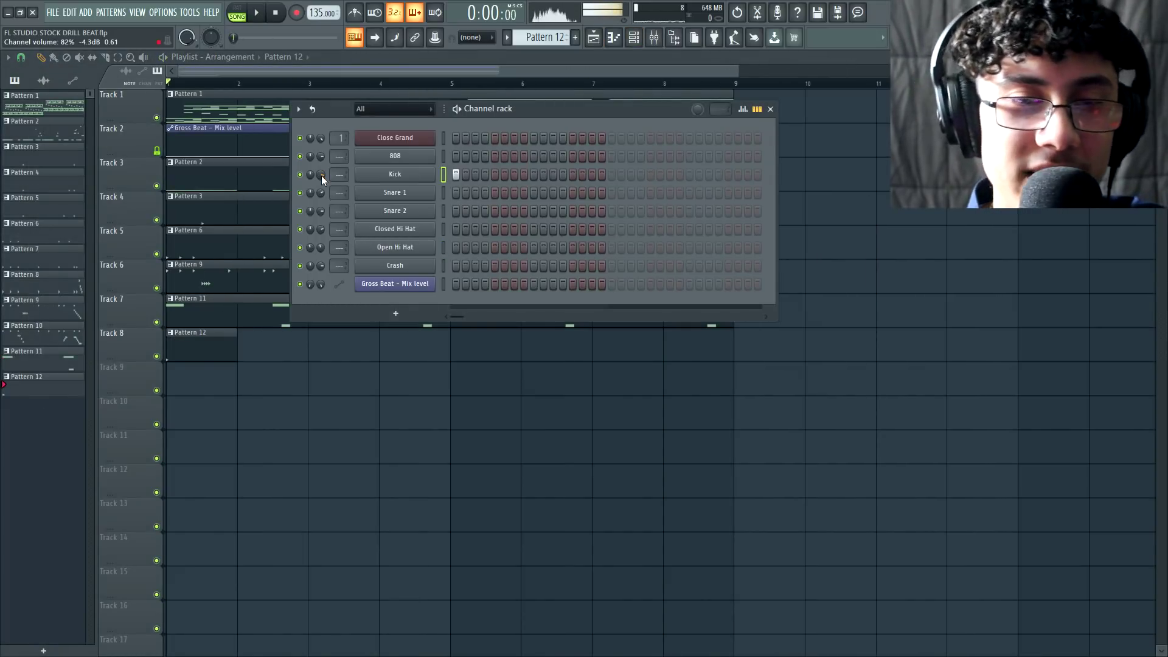
key("space")
left_click(690, 174)
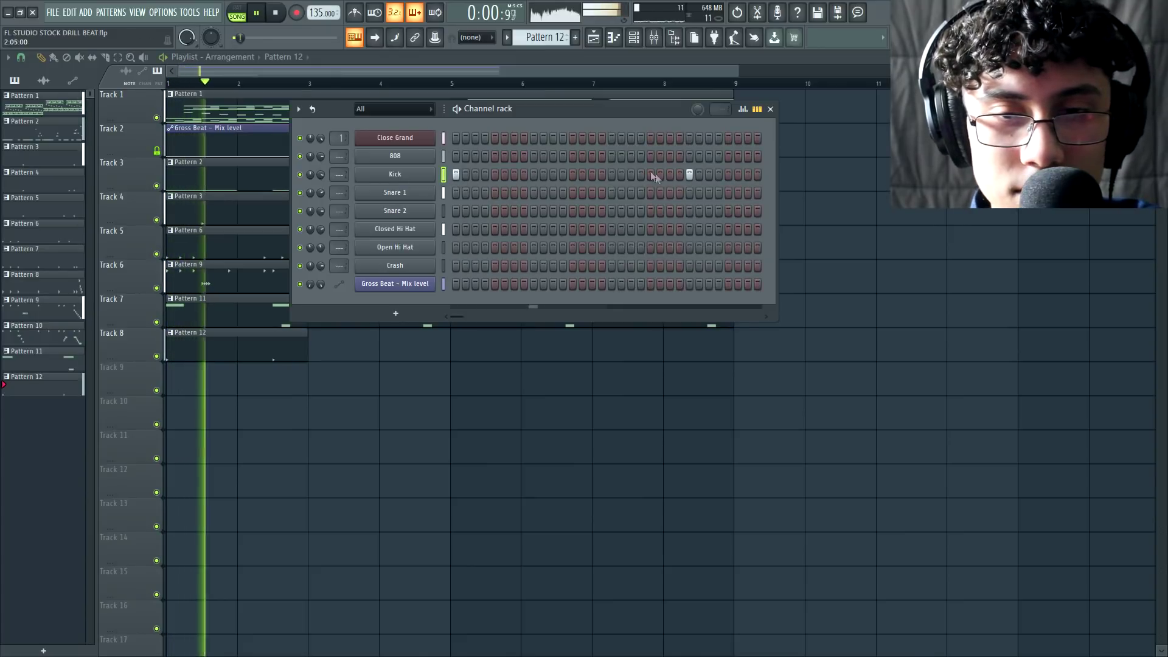
key("space")
key("F6")
Create another pattern at bar 3 of Track 8 with Kick hits on steps 1, 21 and 25 during playback.
left_click(576, 37)
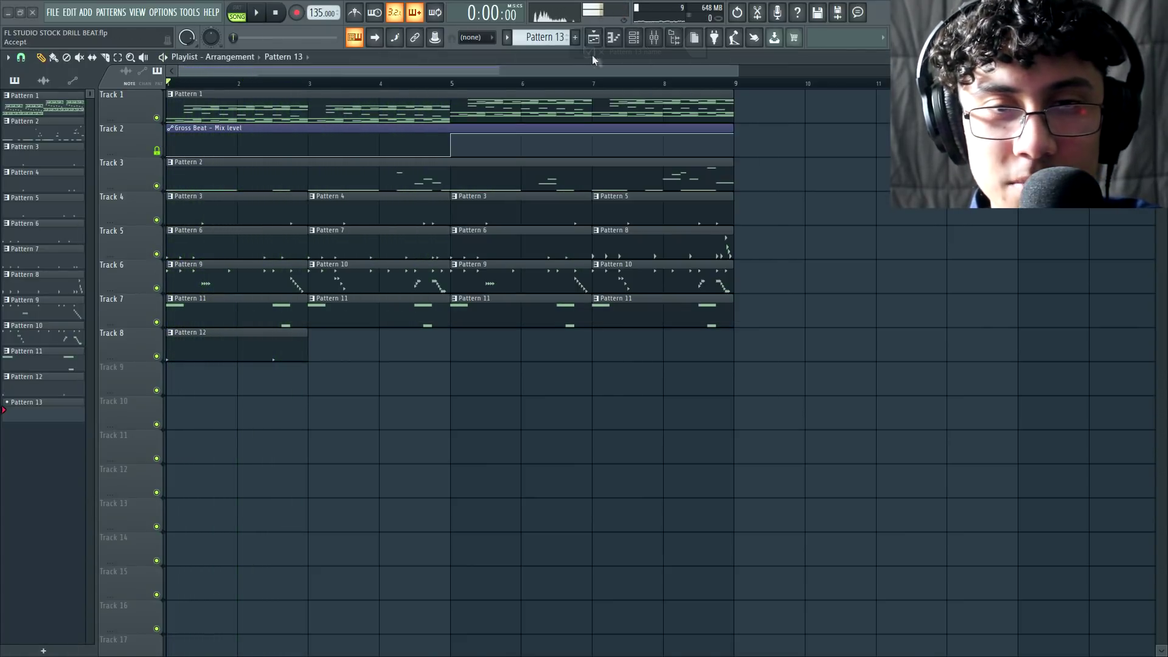
left_click(353, 342)
left_click(329, 84)
key("F6")
left_click(456, 175)
key("space")
left_click(651, 175)
left_click(690, 176)
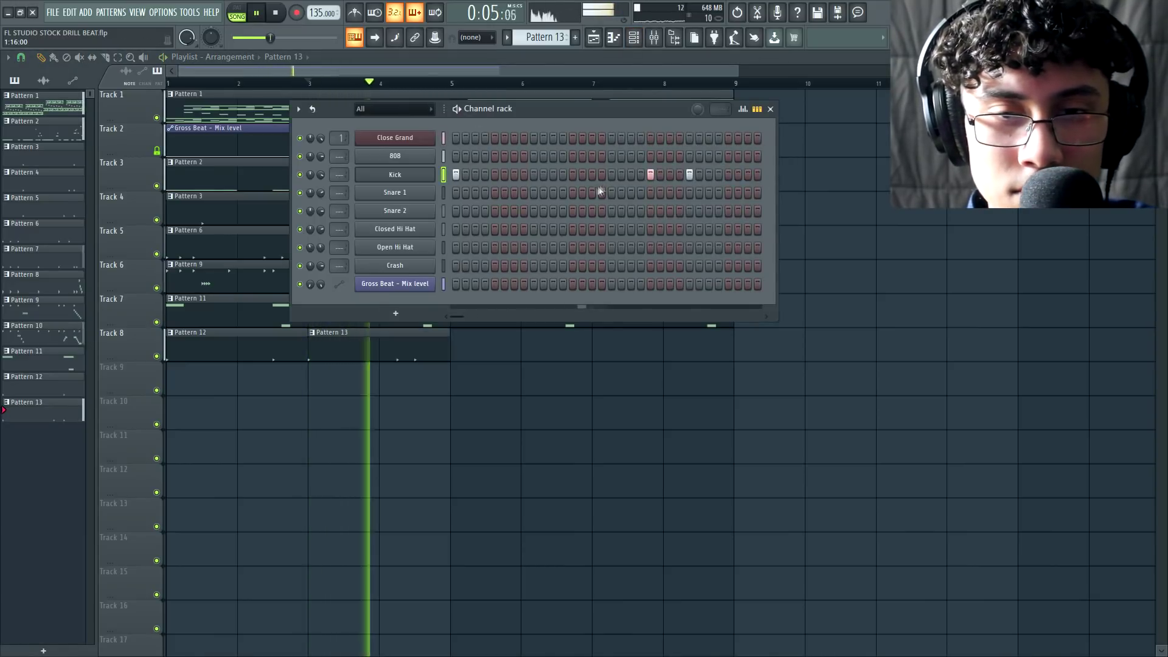
key("F6")
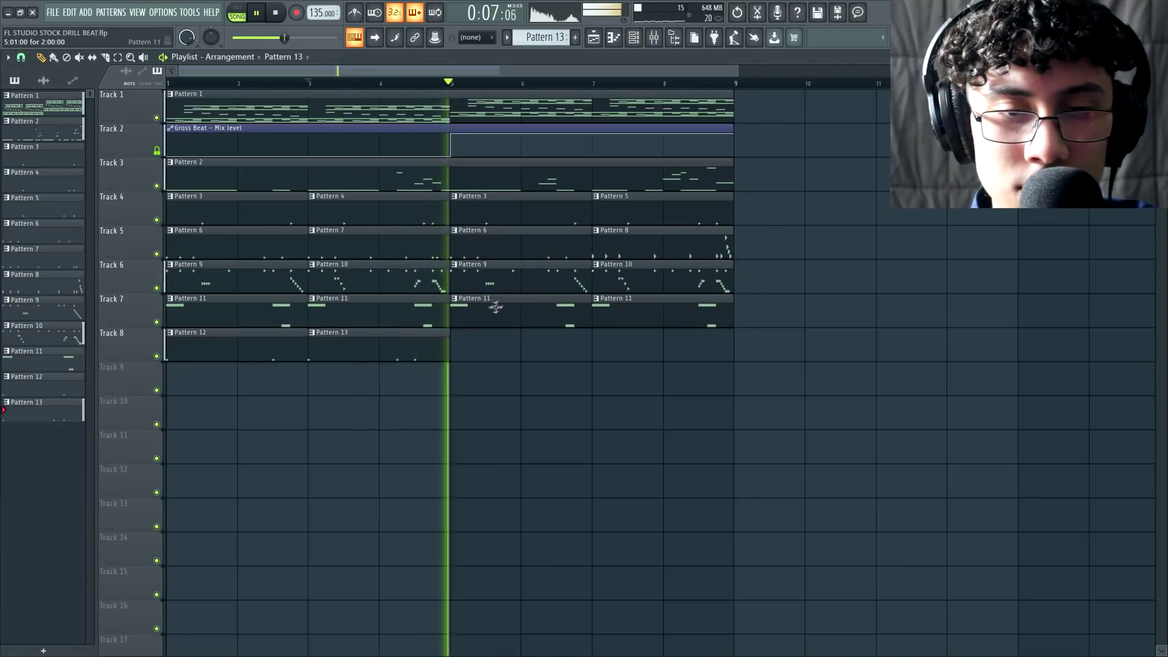
Repeat Pattern 13 at bar 5 and place a variation at bar 7 with extra Kick hits on steps 17 and 29, playing it back.
key("F6")
left_click(620, 319)
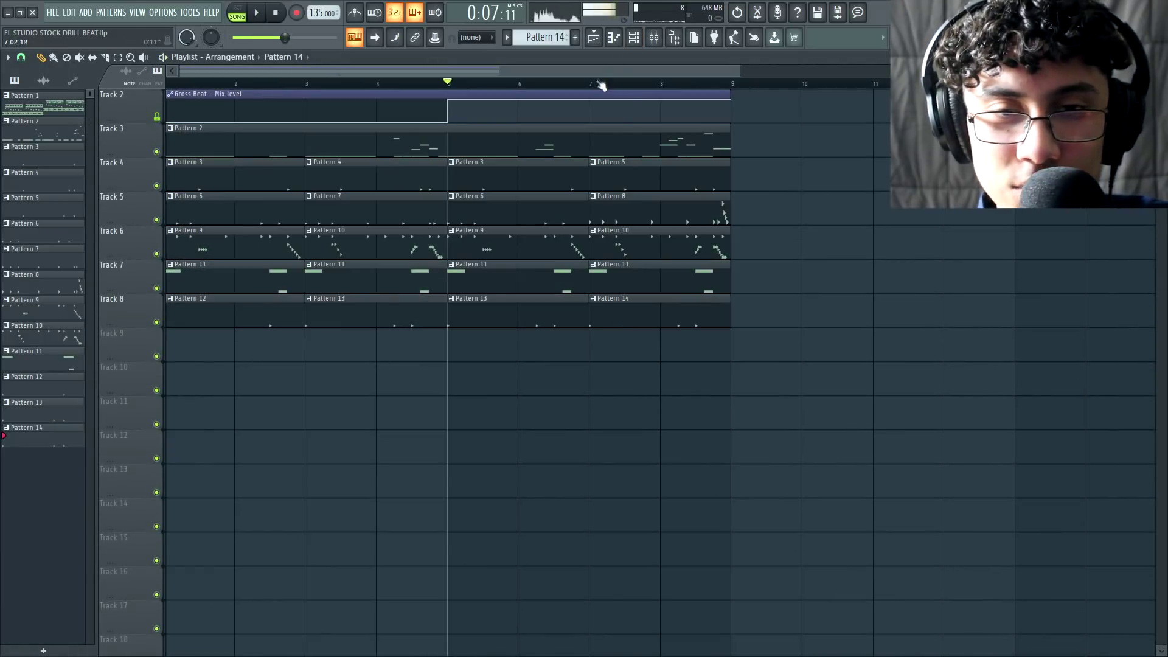
left_click(601, 84)
key("F6")
key("space")
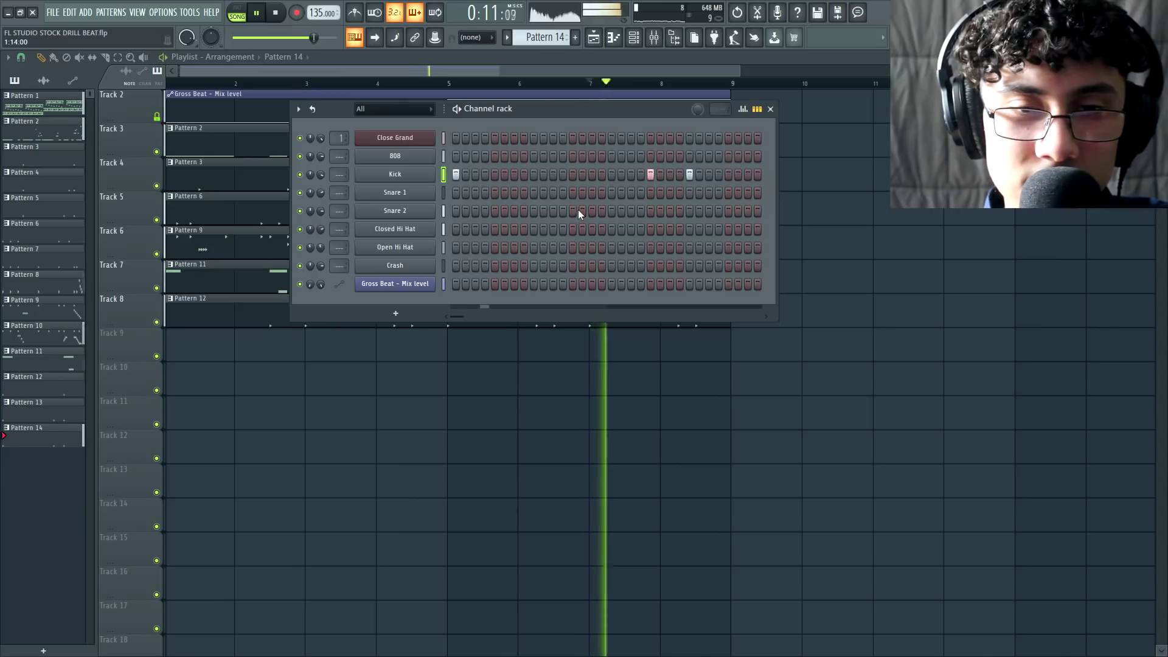
left_click(726, 175)
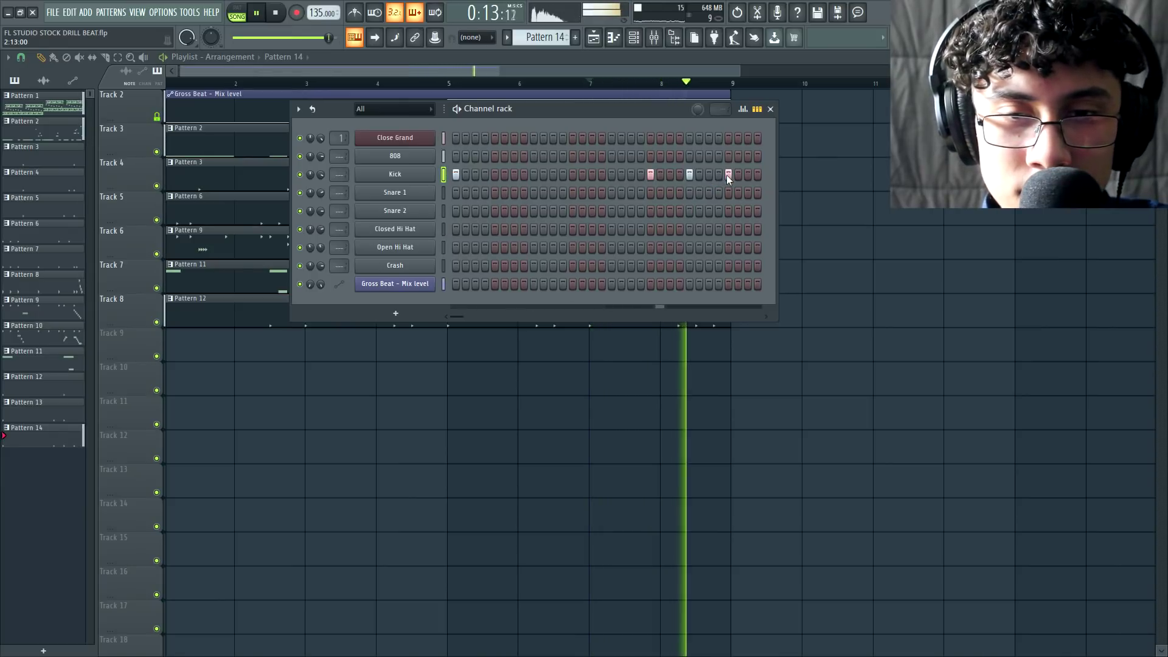
left_click(611, 176)
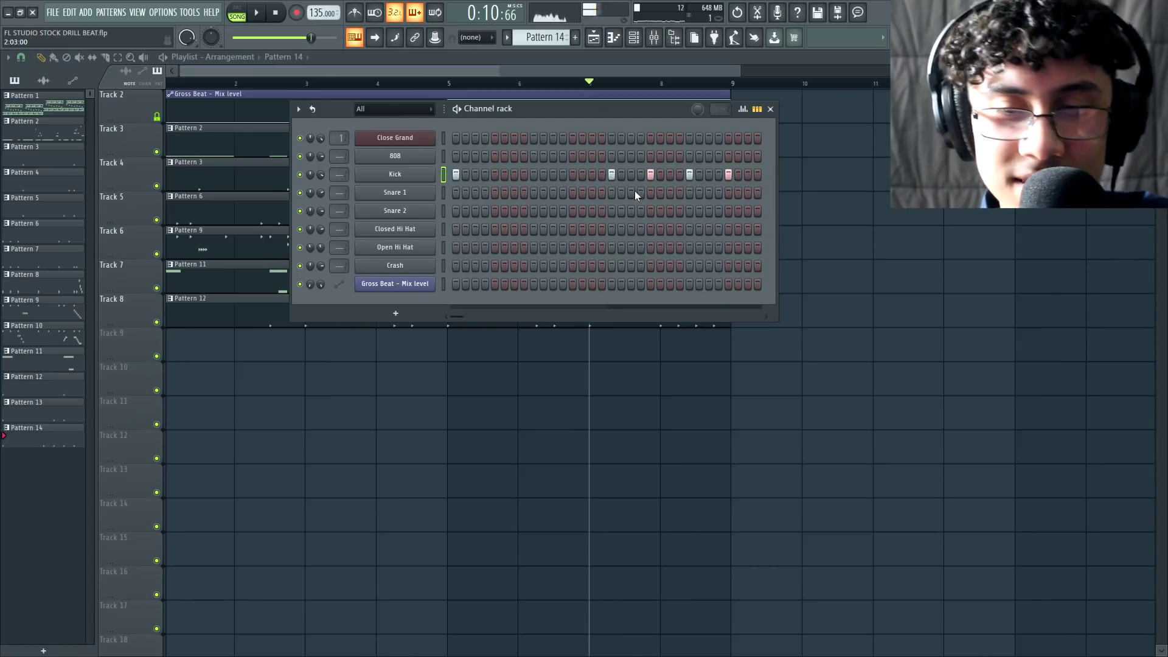
key("F6")
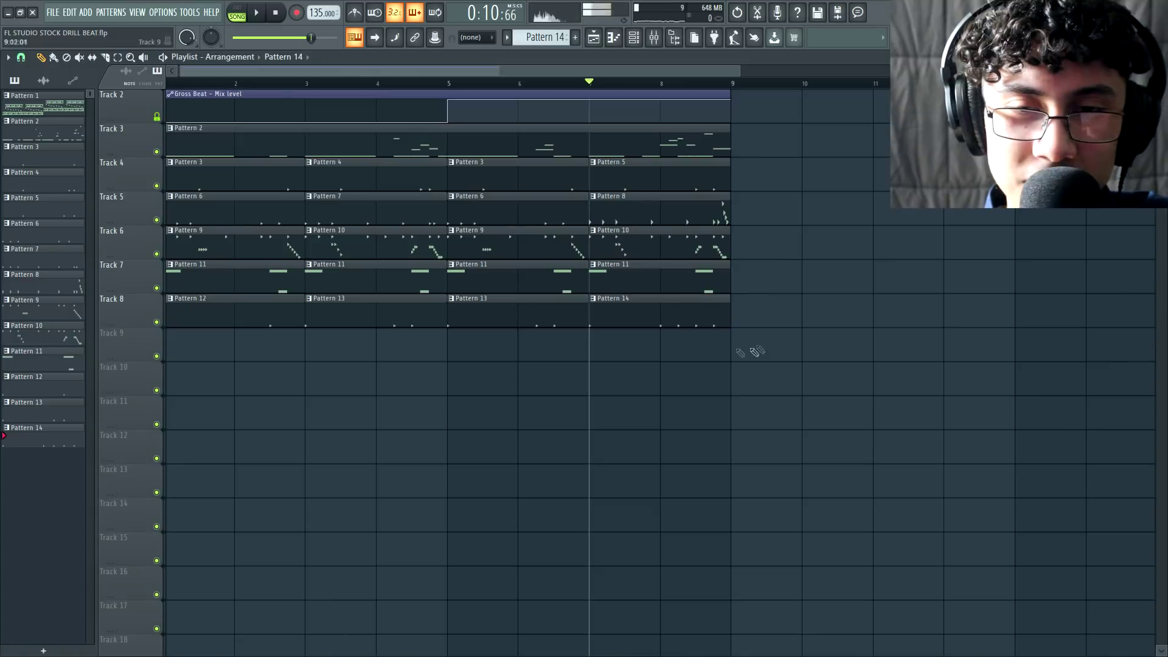
key("space")
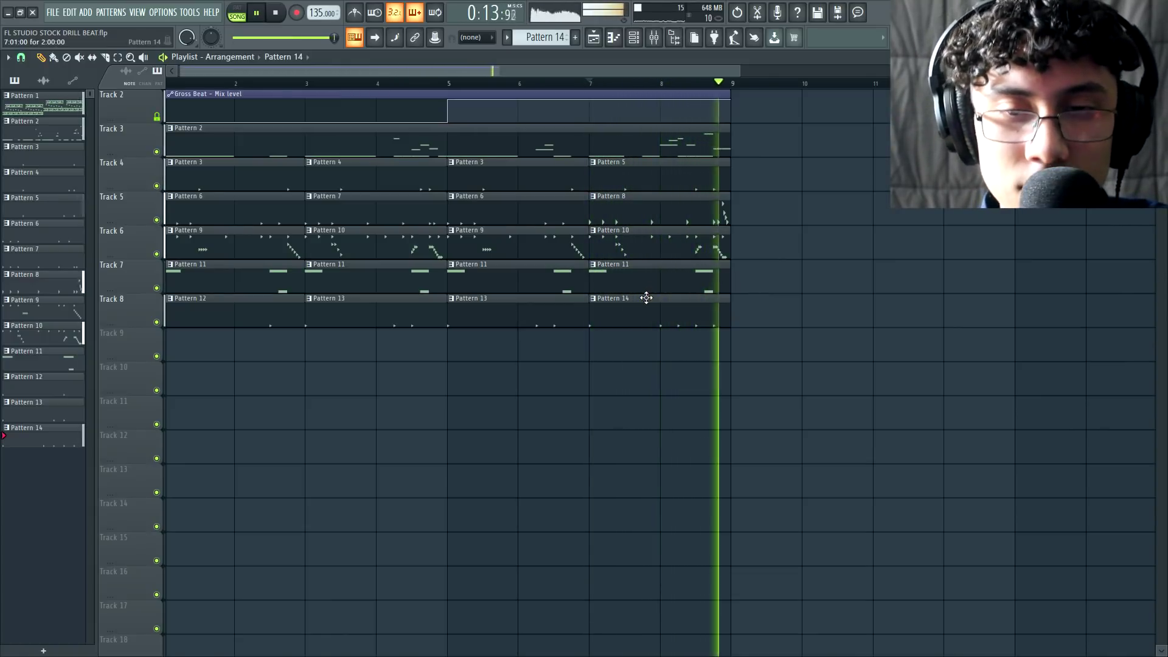
key("space")
Create a new pattern at bar 1 of Track 9 with a single Crash hit on step 1.
left_click(575, 37)
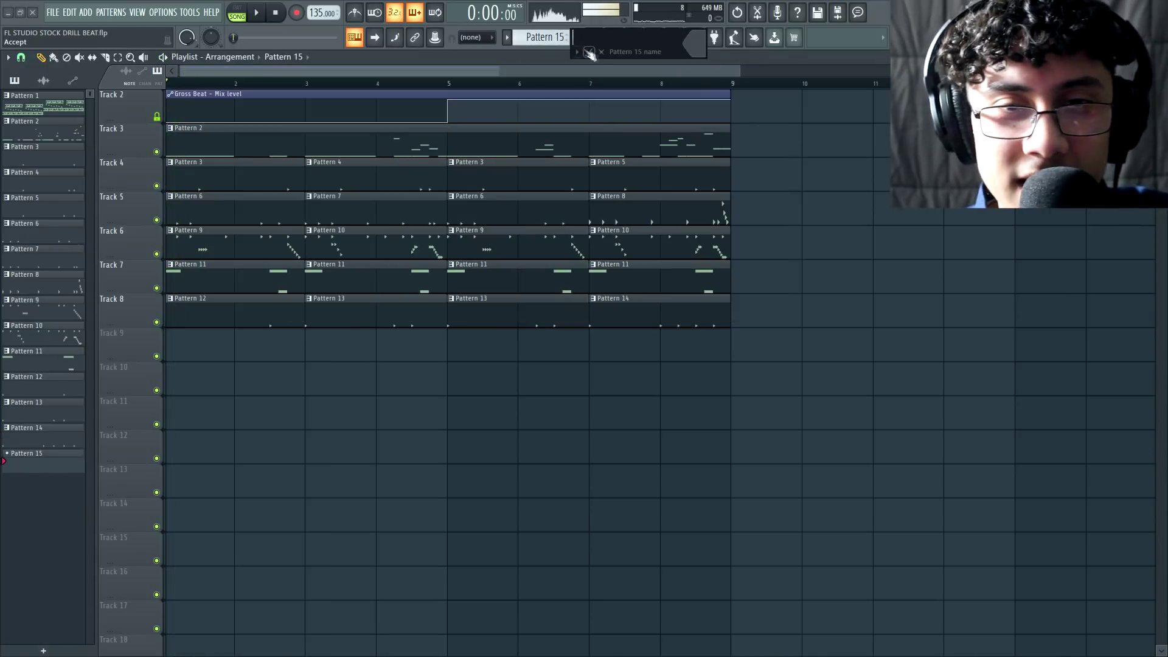
left_click(243, 348)
left_click_drag(193, 349, 183, 350)
key("F6")
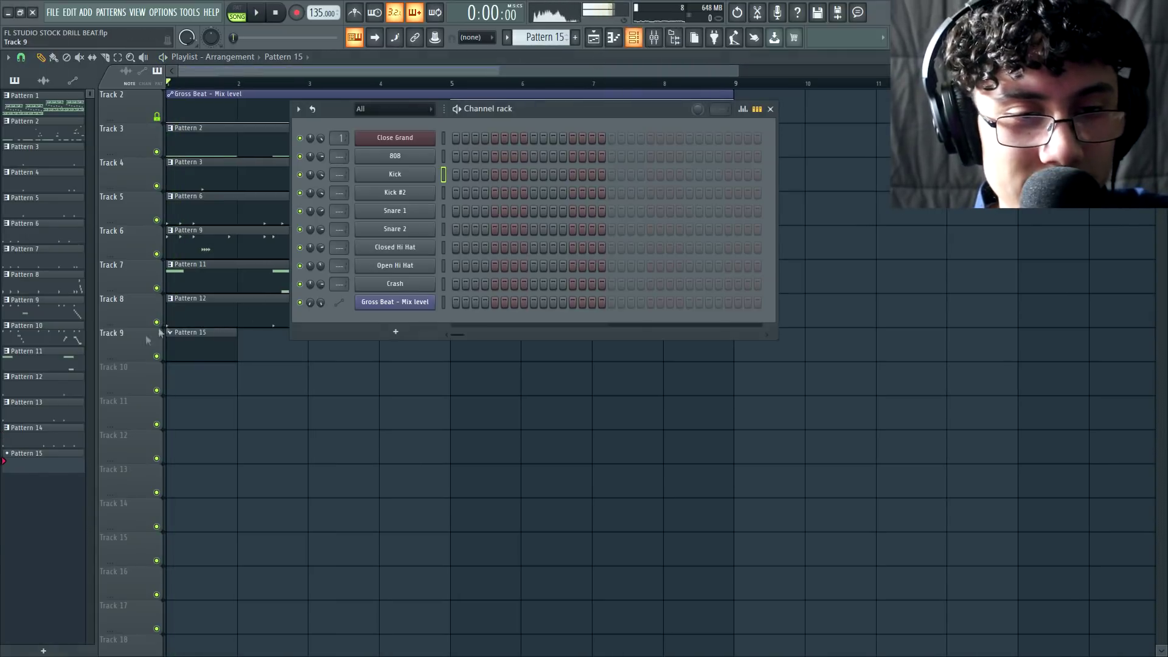
key("space")
key("F6")
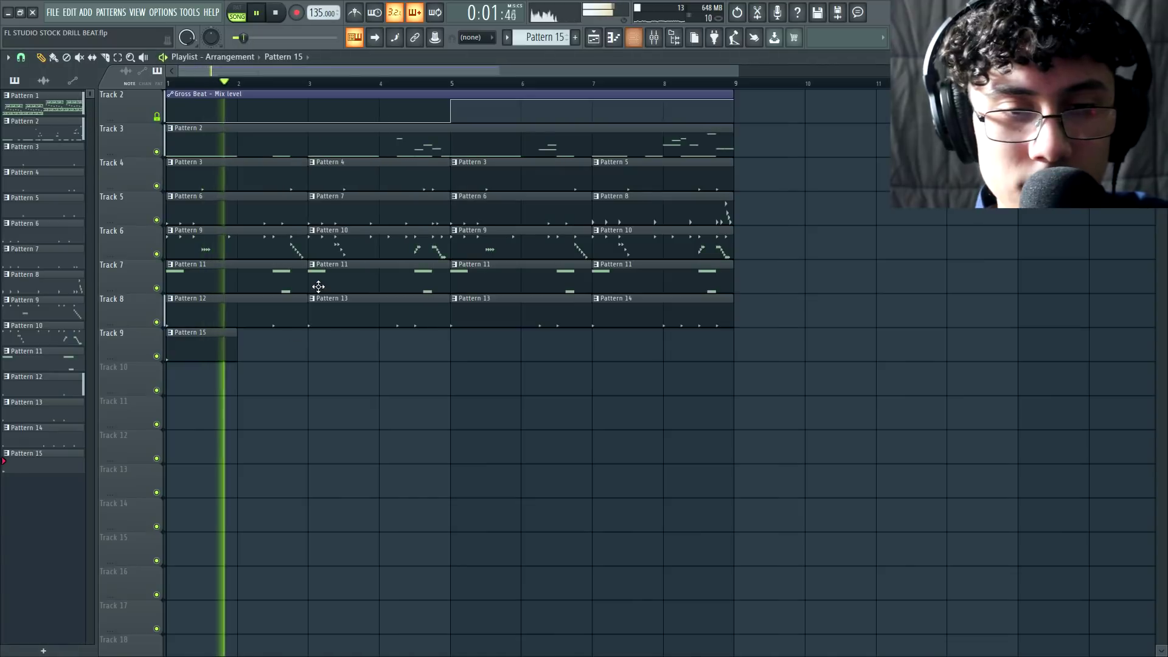
Create a pattern at bar 7 of Track 9 with C5 Crash notes at 2:09:00 and 2:13:00, and play it.
left_click(575, 37)
key("space")
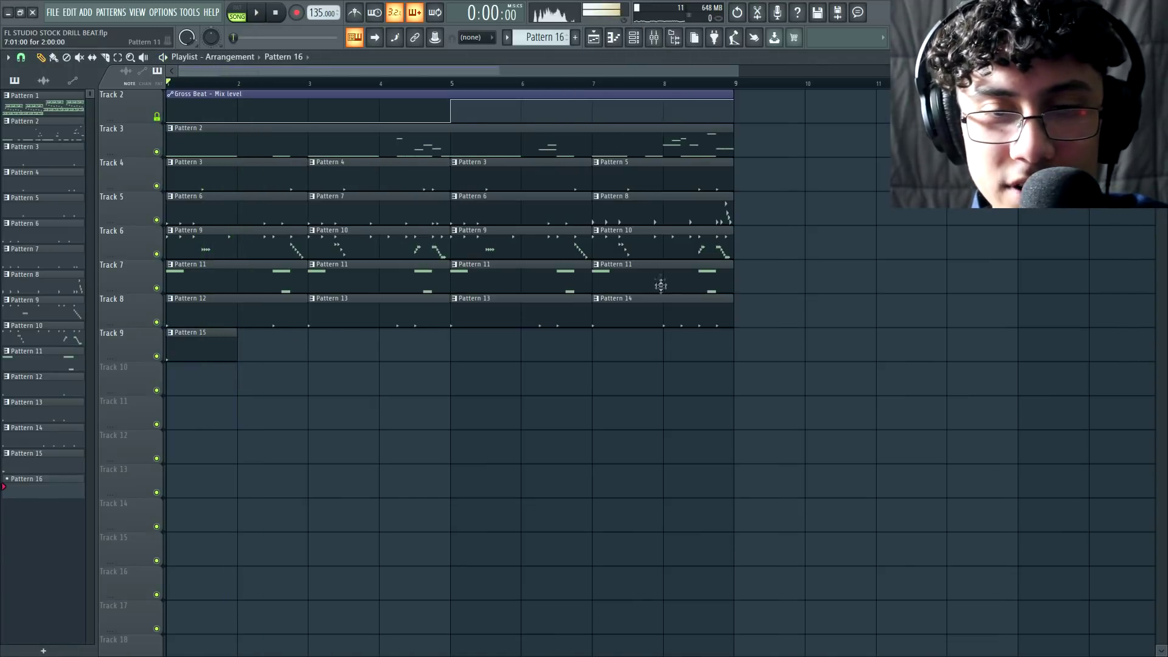
left_click(684, 350)
key("F7")
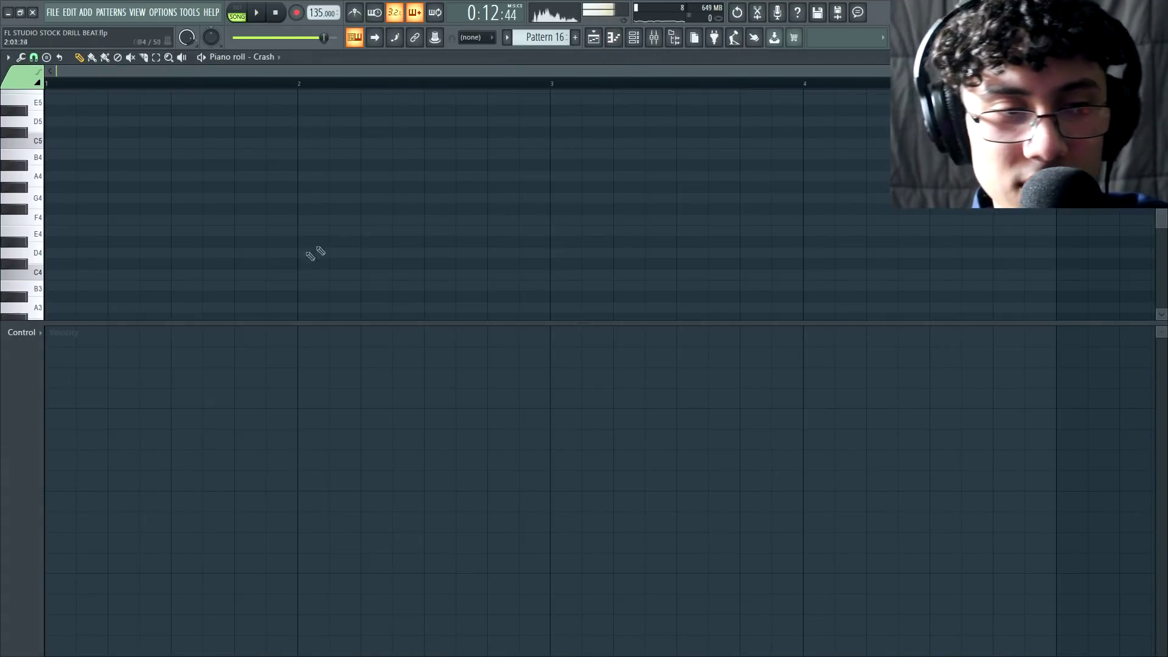
scroll(255, 264, "up", 2)
left_click(439, 209)
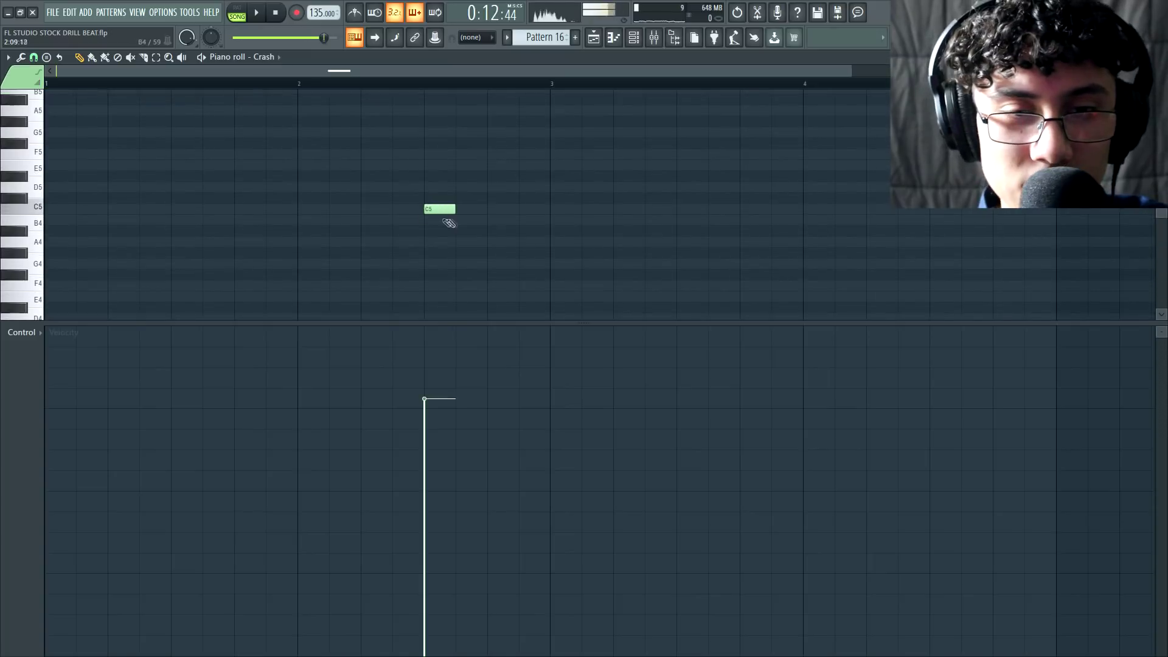
left_click(488, 212)
key("space")
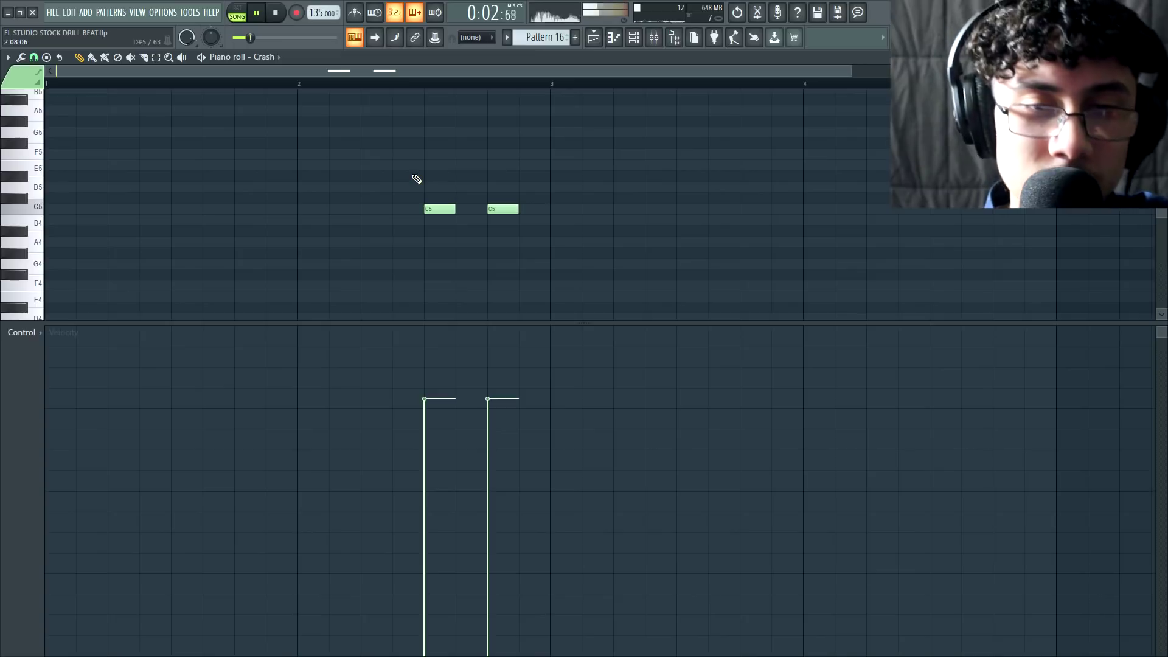
Set the Crash's volume envelope to hold only, with decay, sustain and release at zero, and play back the arrangement.
key("F6")
left_click(415, 283)
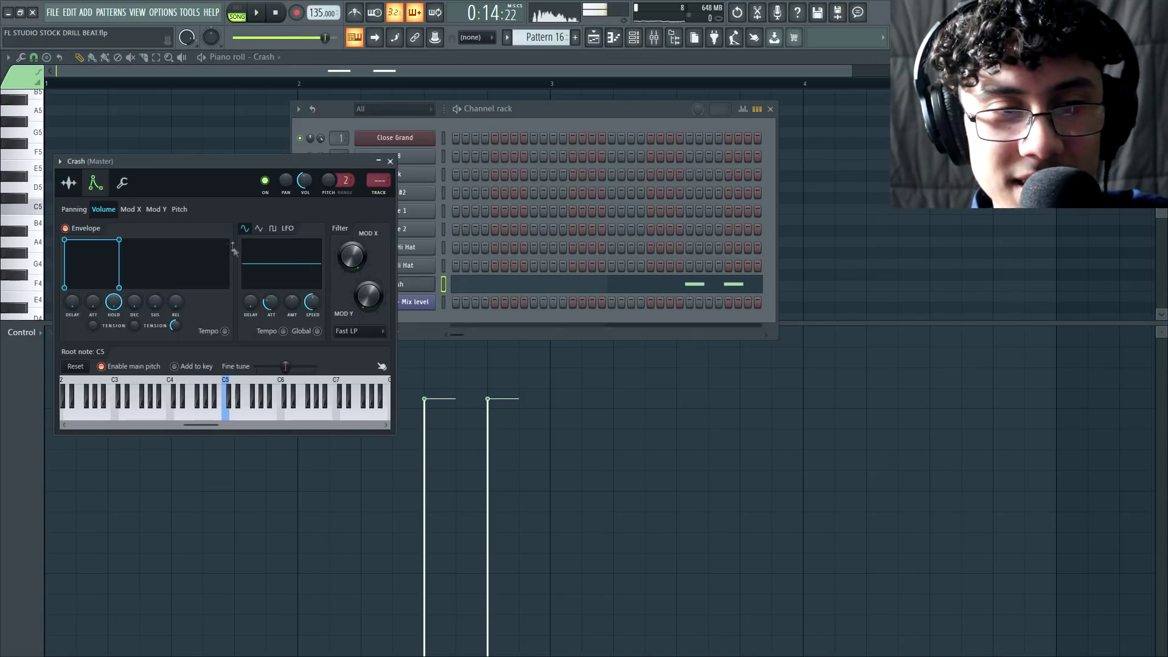
left_click_drag(216, 173, 406, 133)
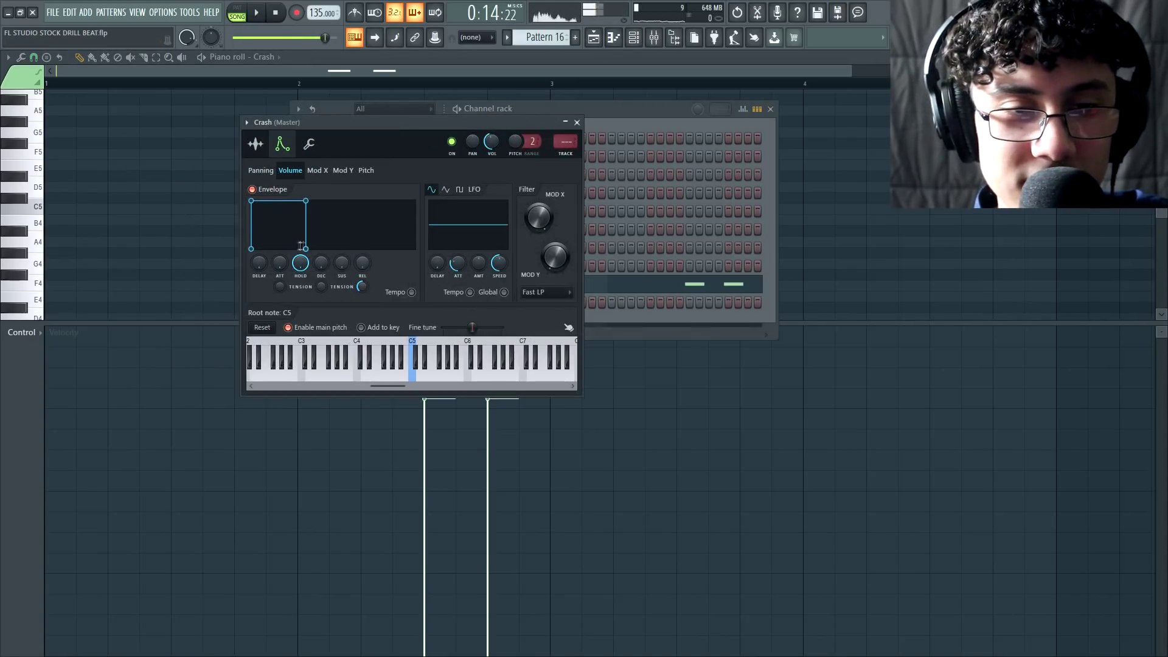
left_click(484, 61)
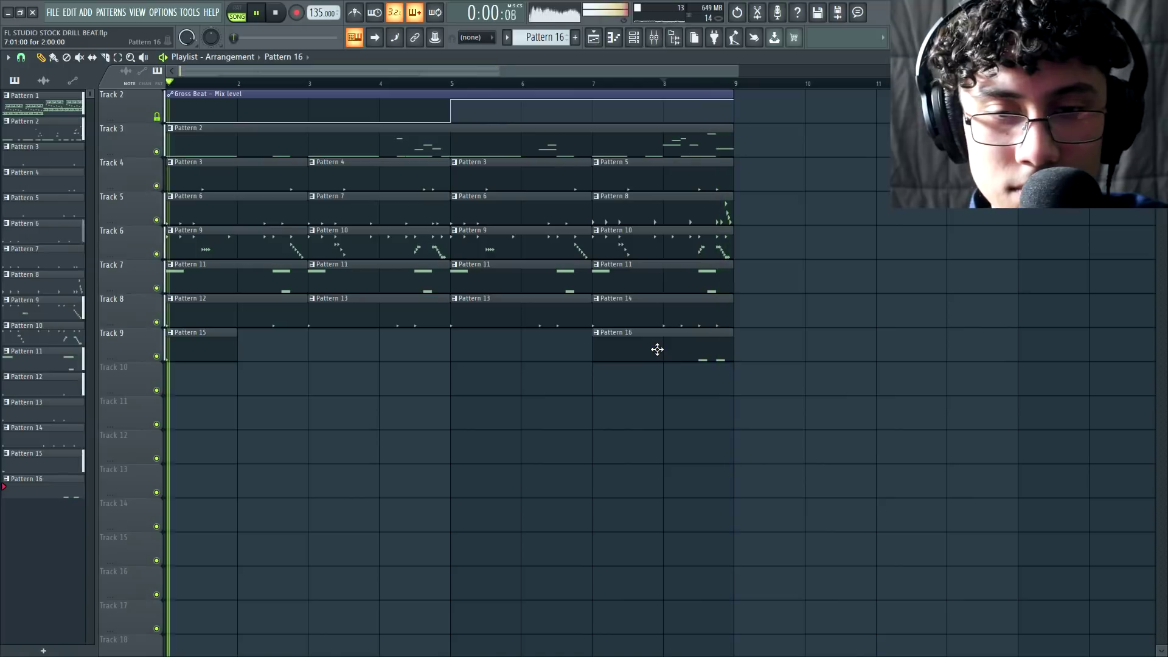
key("space")
Audition Tracks 3, 4, 8 and 9 by themselves in bar 8, and play the arrangement from the start with all tracks enabled.
right_click(158, 323)
left_click(158, 356)
left_click(157, 152)
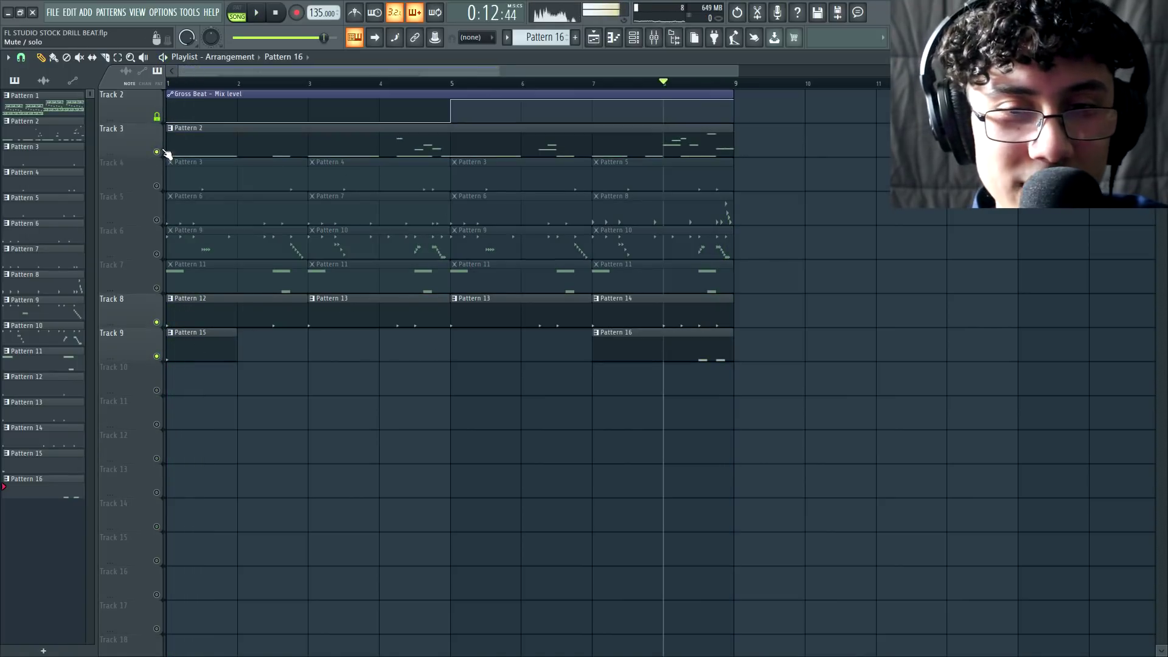
left_click(156, 187)
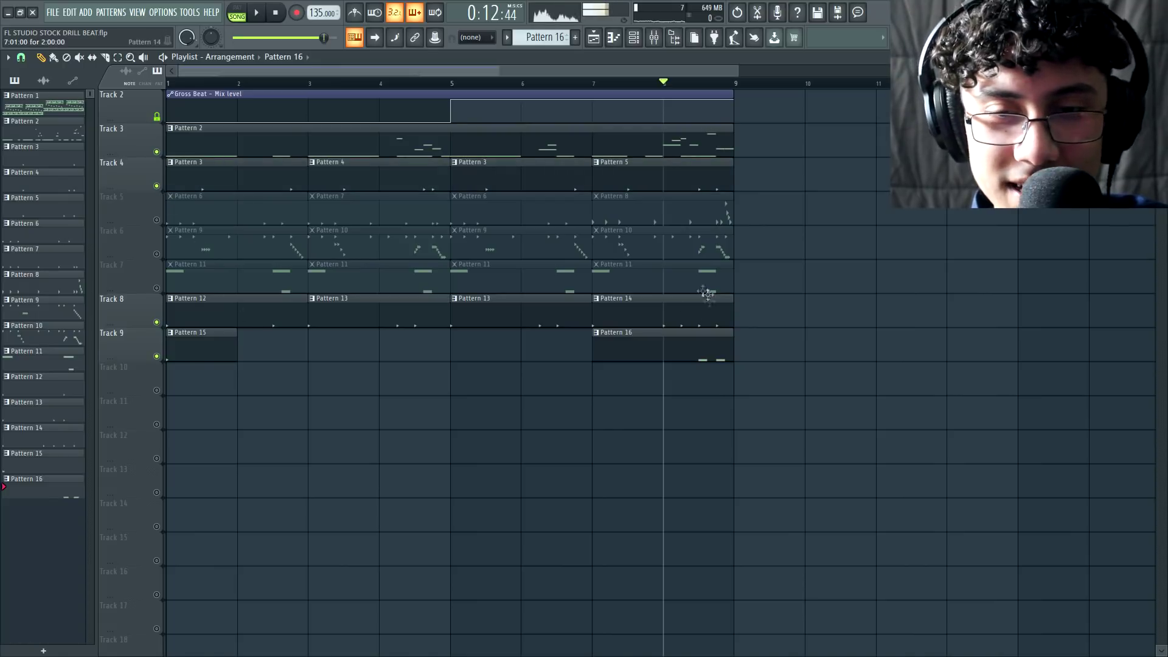
key("space")
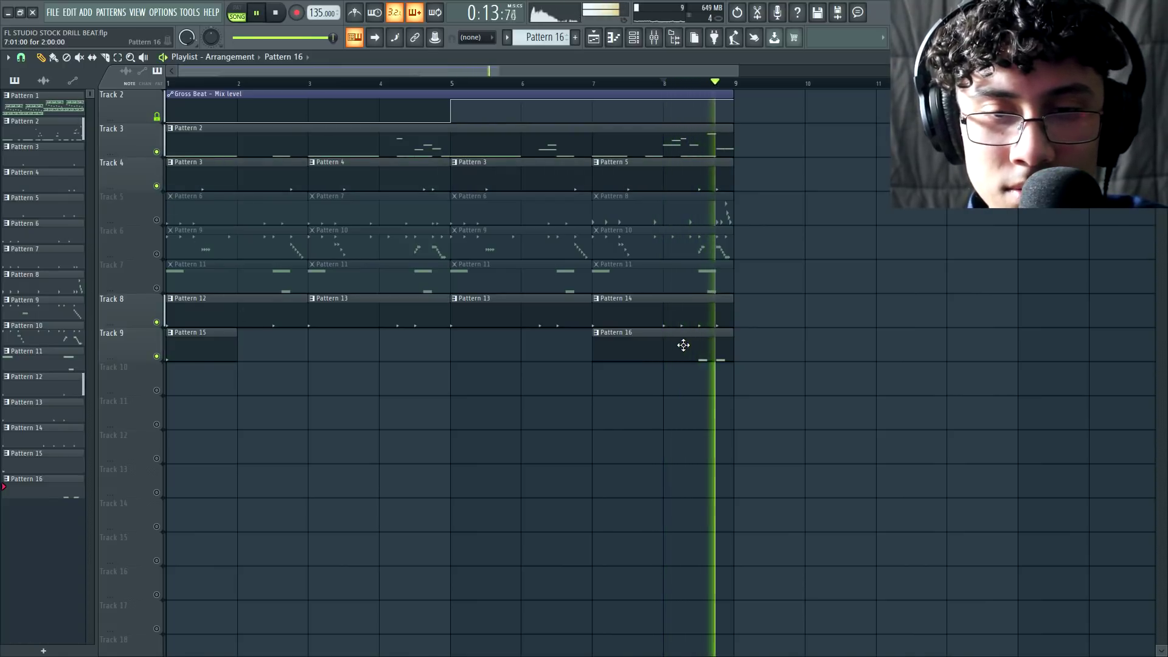
key("space")
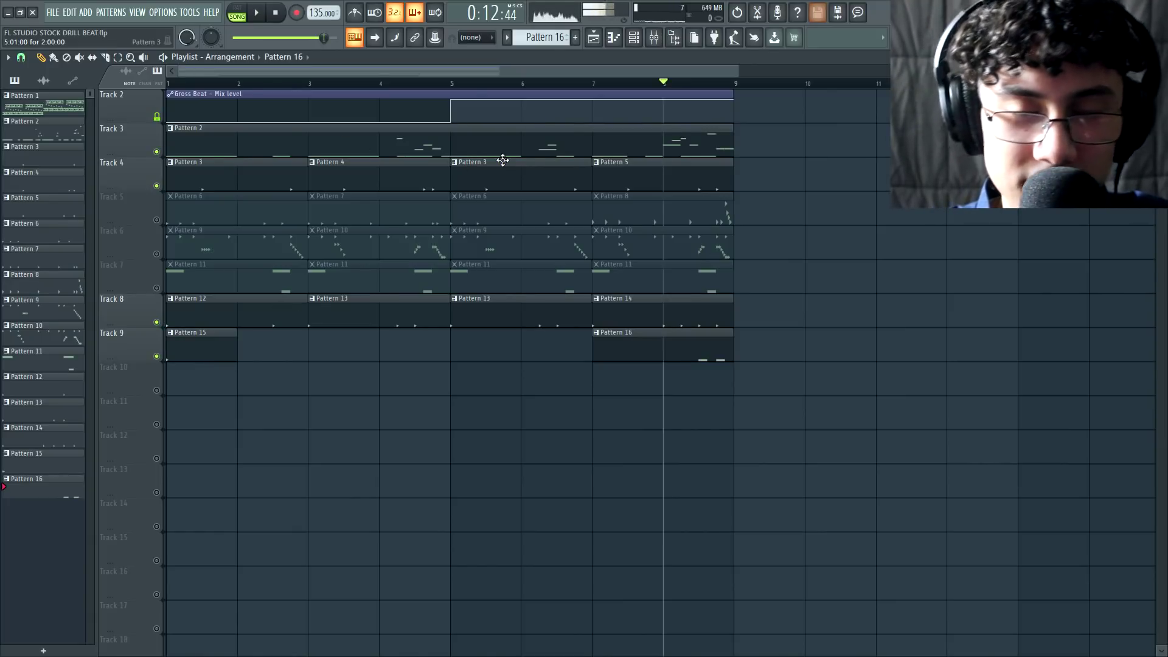
scroll(409, 254, "down", 3)
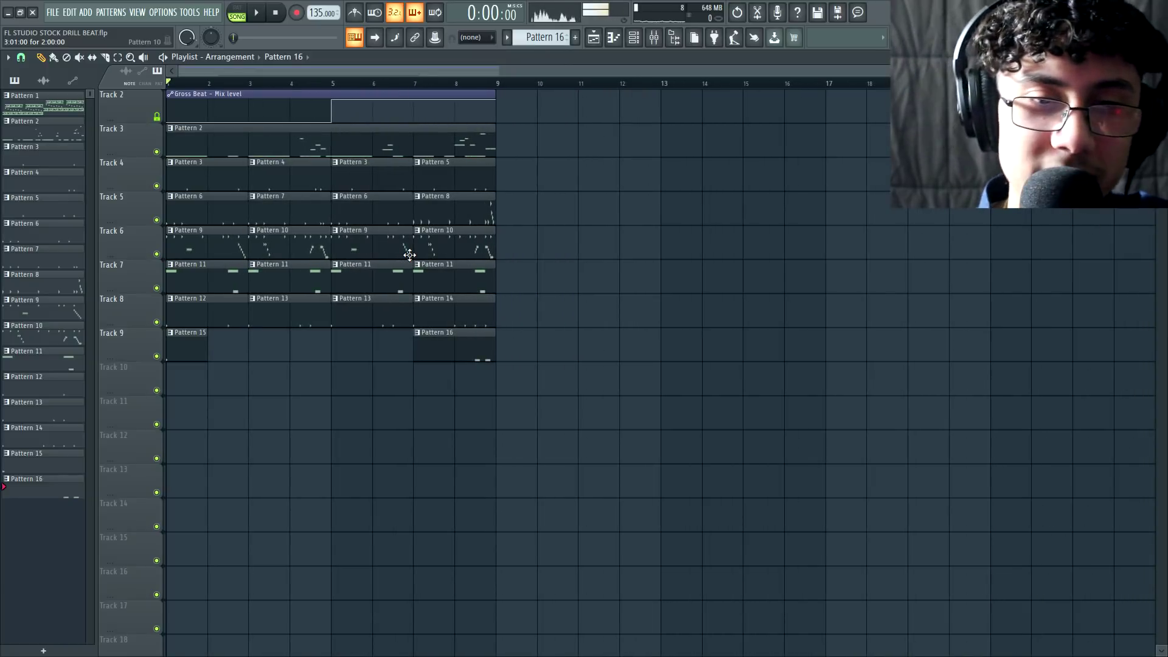
key("space")
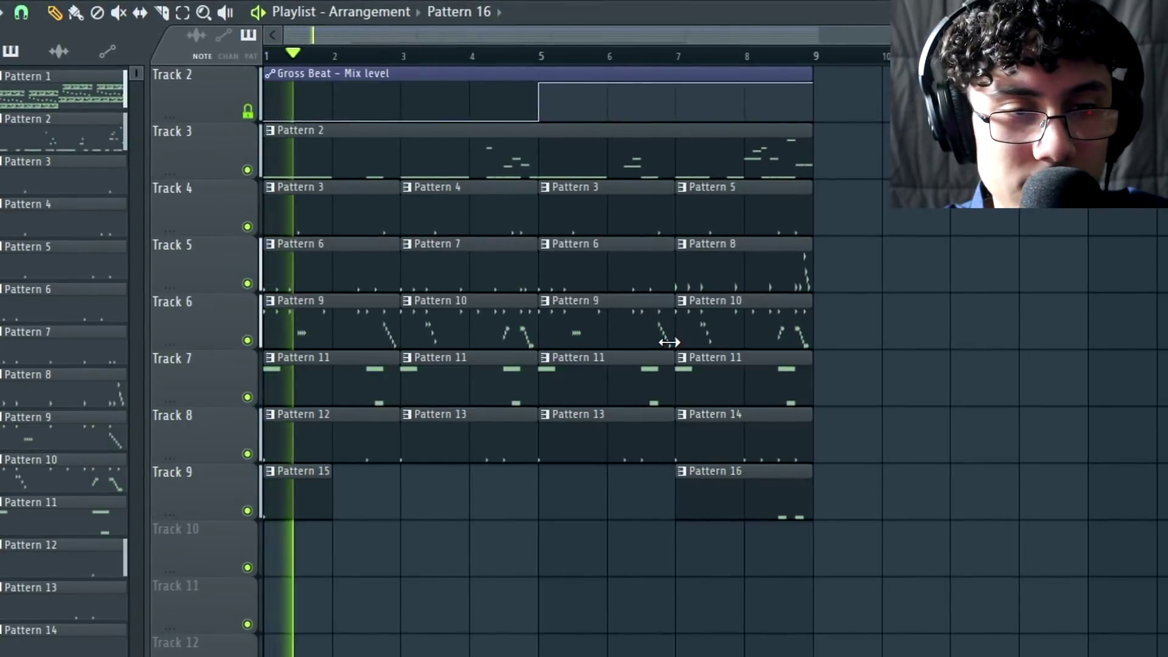
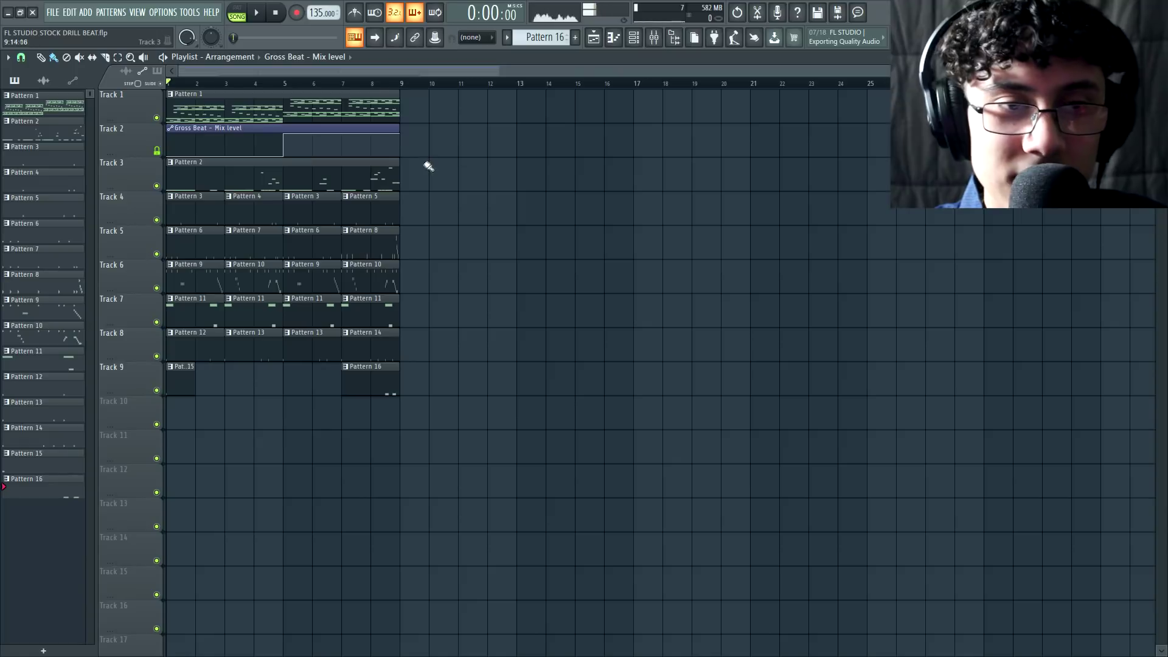
Select all channels in the channel rack and route them to consecutive mixer tracks starting from track 1.
left_click(633, 40)
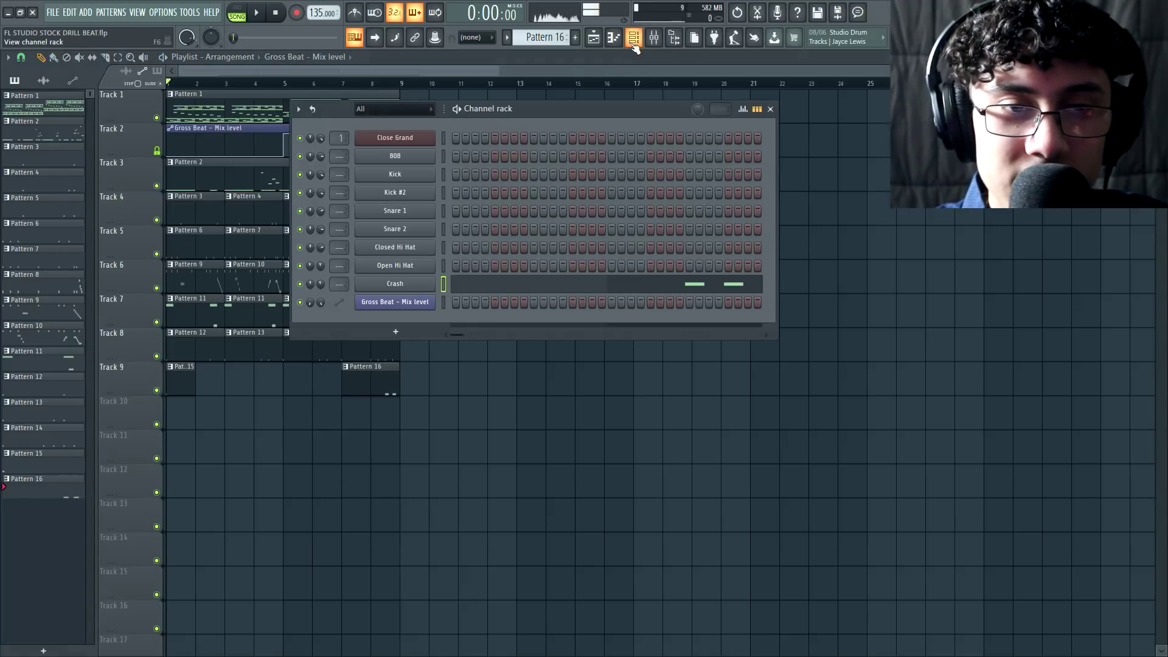
left_click(444, 138)
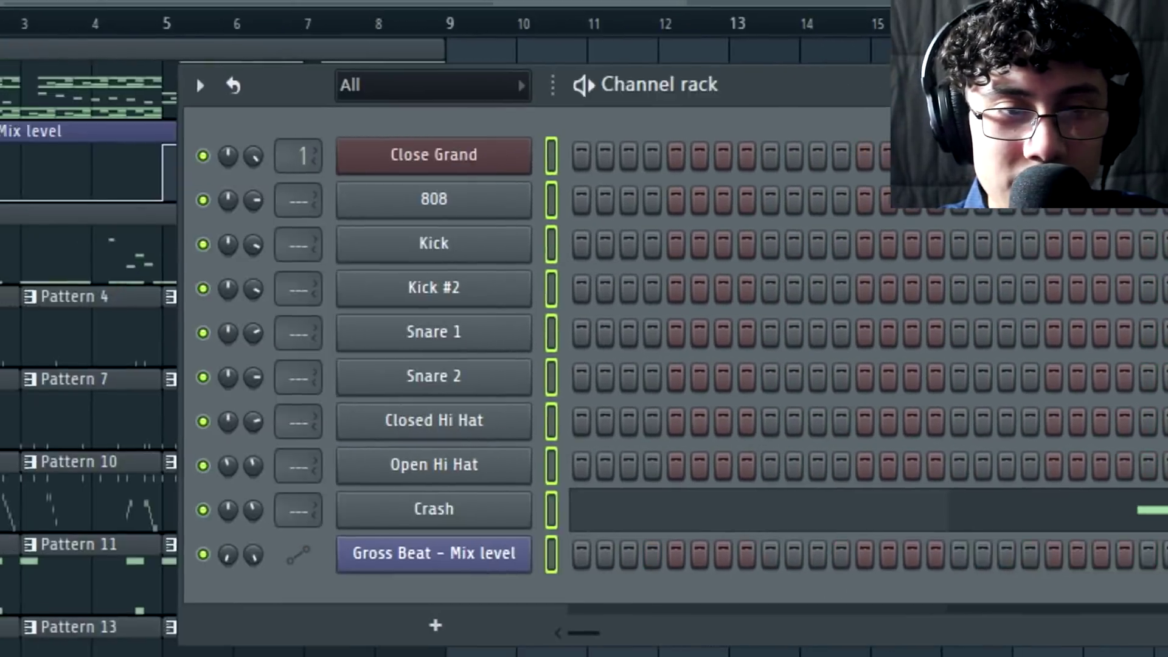
left_click(631, 73)
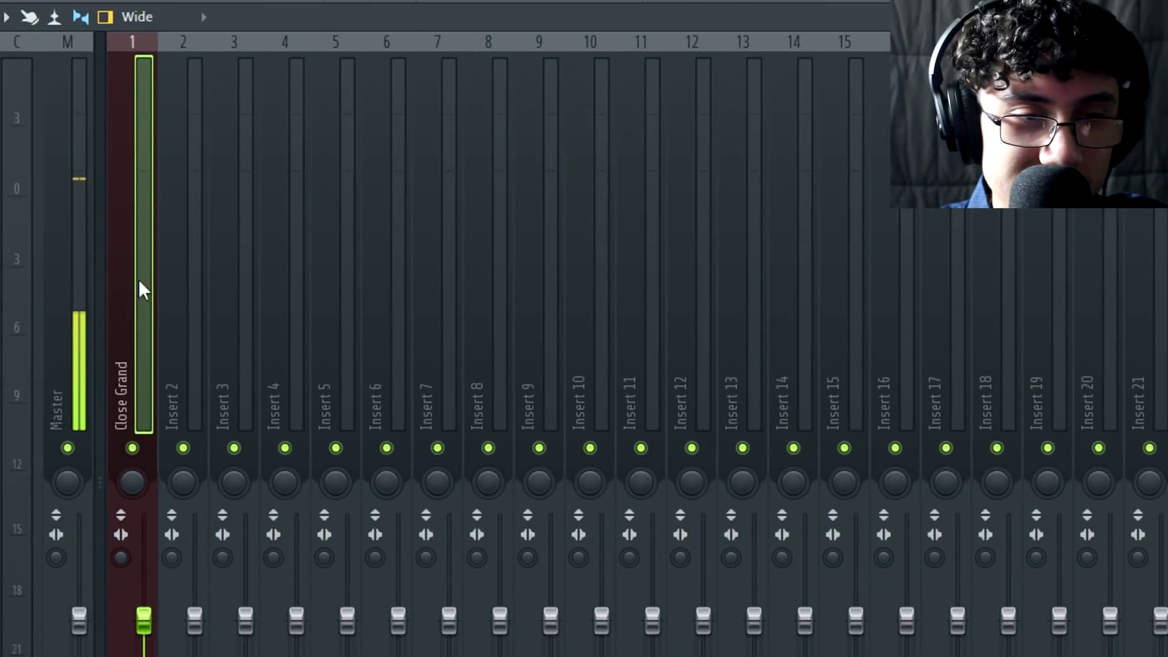
right_click(138, 249)
mouse_move(227, 276)
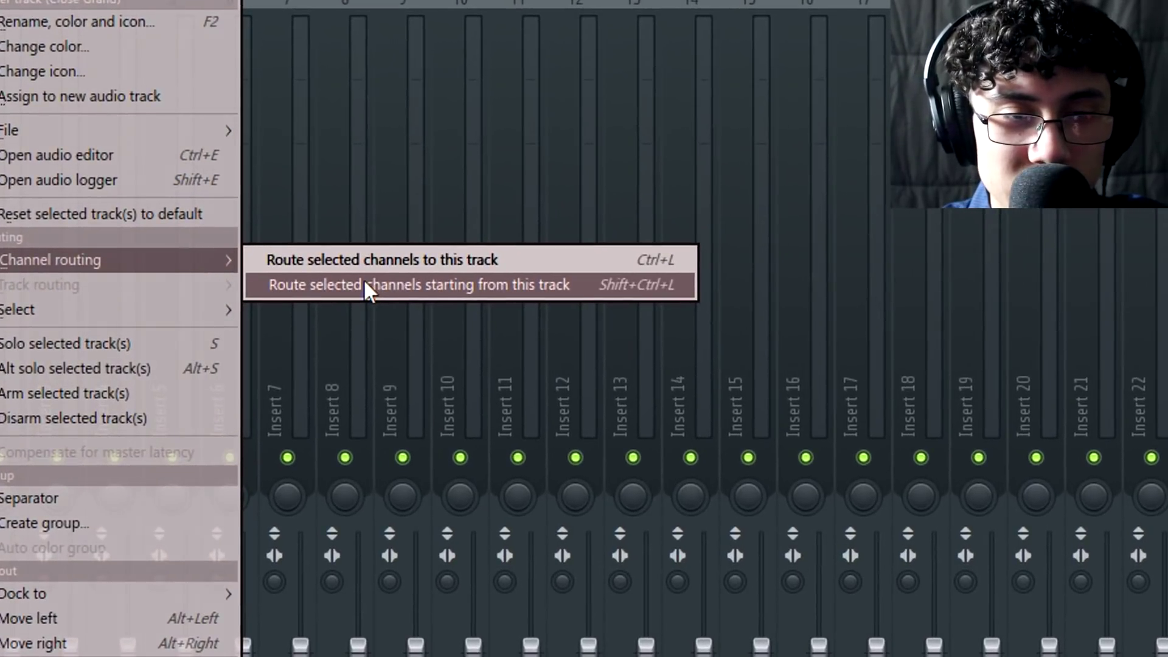
left_click(368, 286)
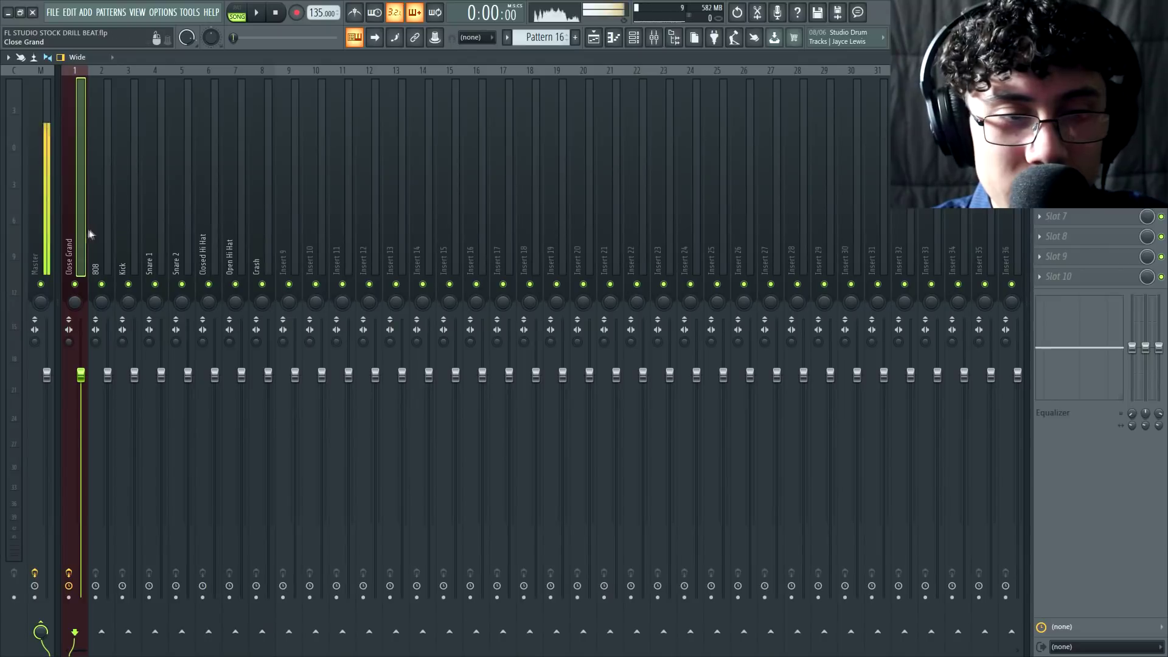
Check each channel's target mixer track in the channel rack against the named mixer tracks.
left_click_drag(98, 232, 129, 230)
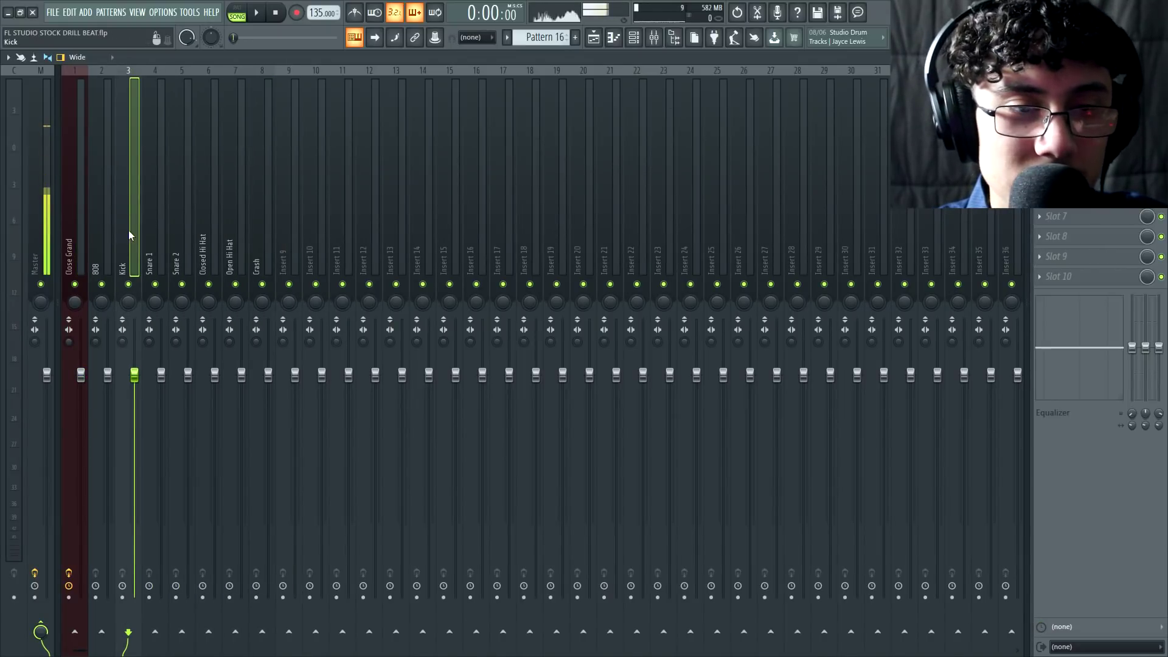
key("F6")
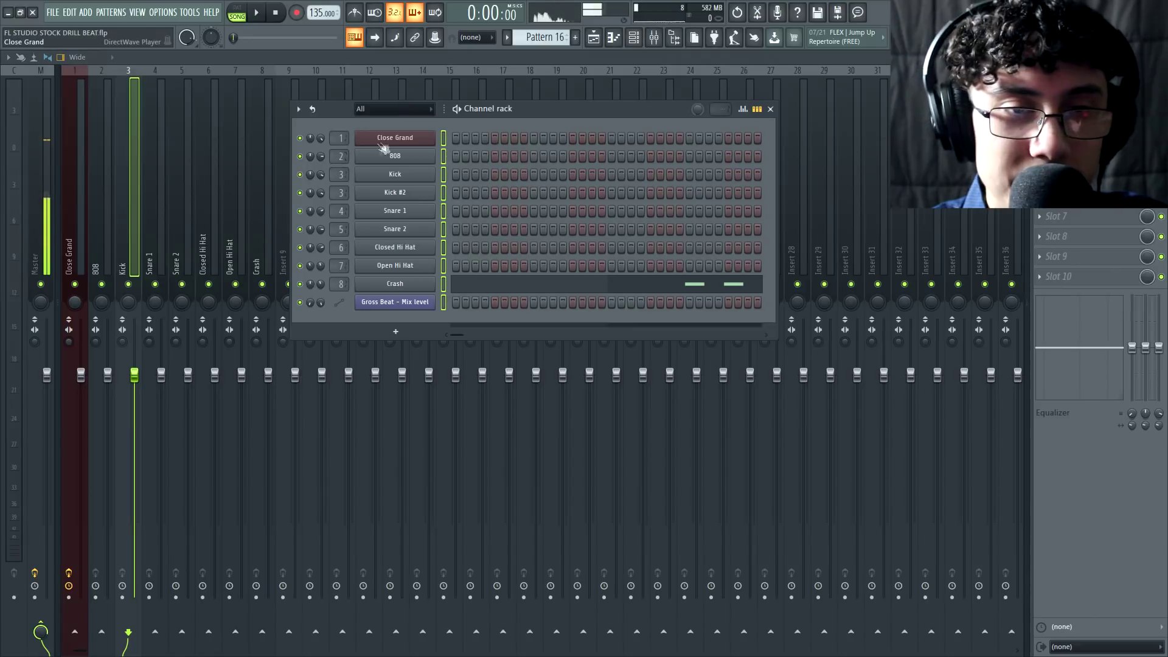
left_click(74, 226)
key("F6")
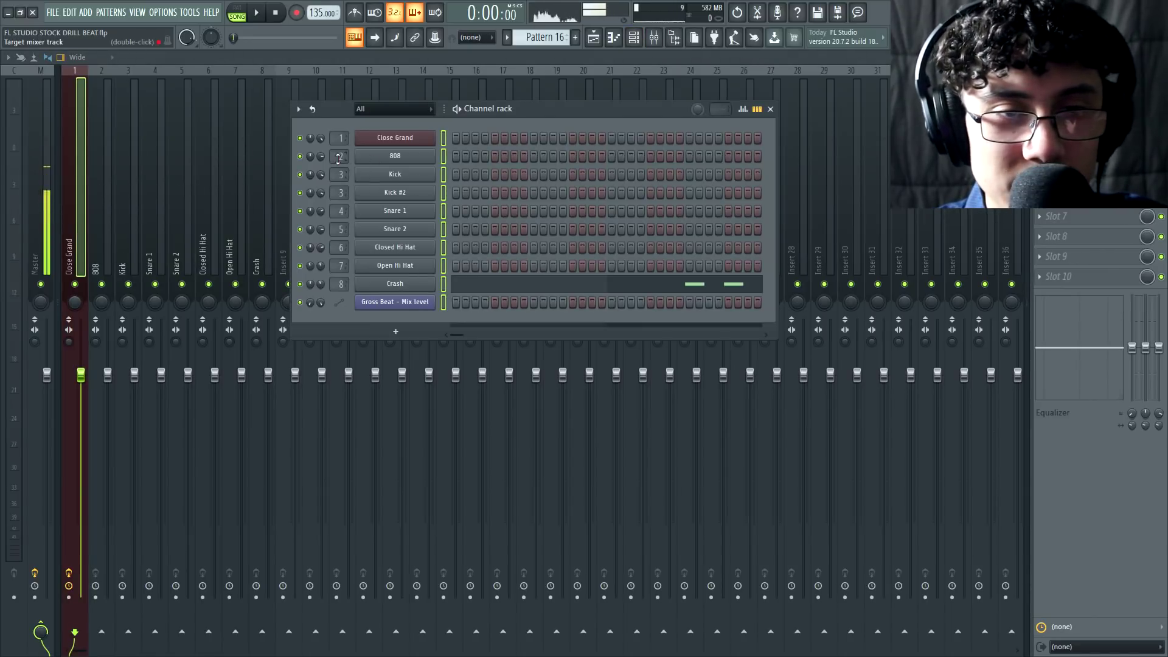
left_click(105, 223)
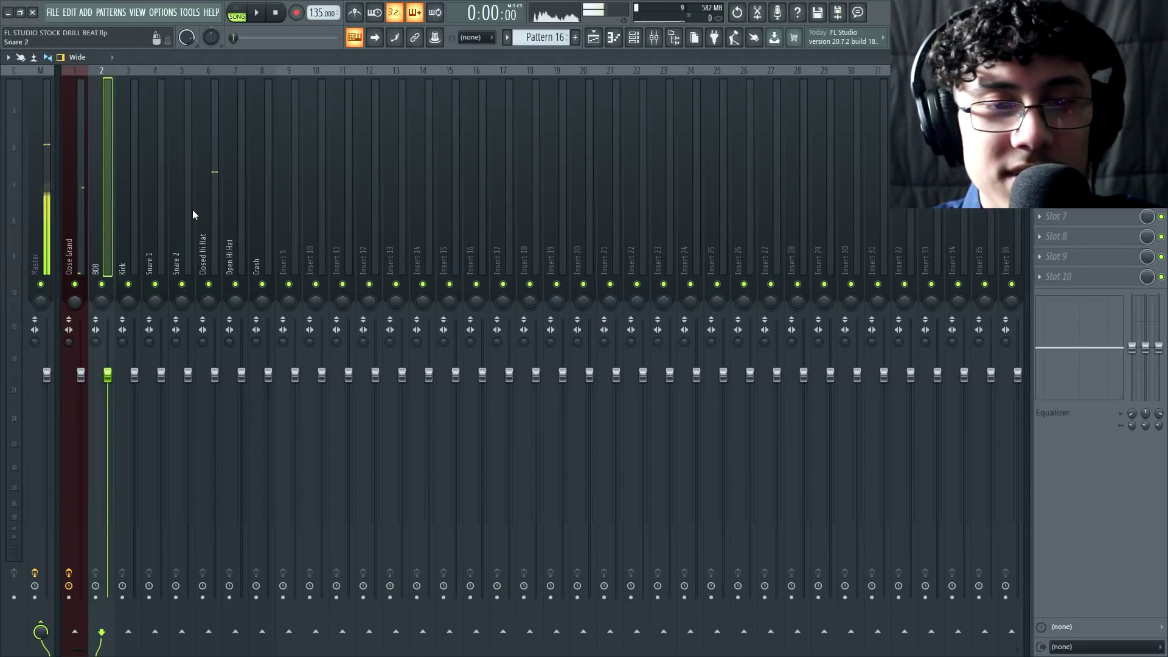
left_click(321, 223)
left_click(452, 235)
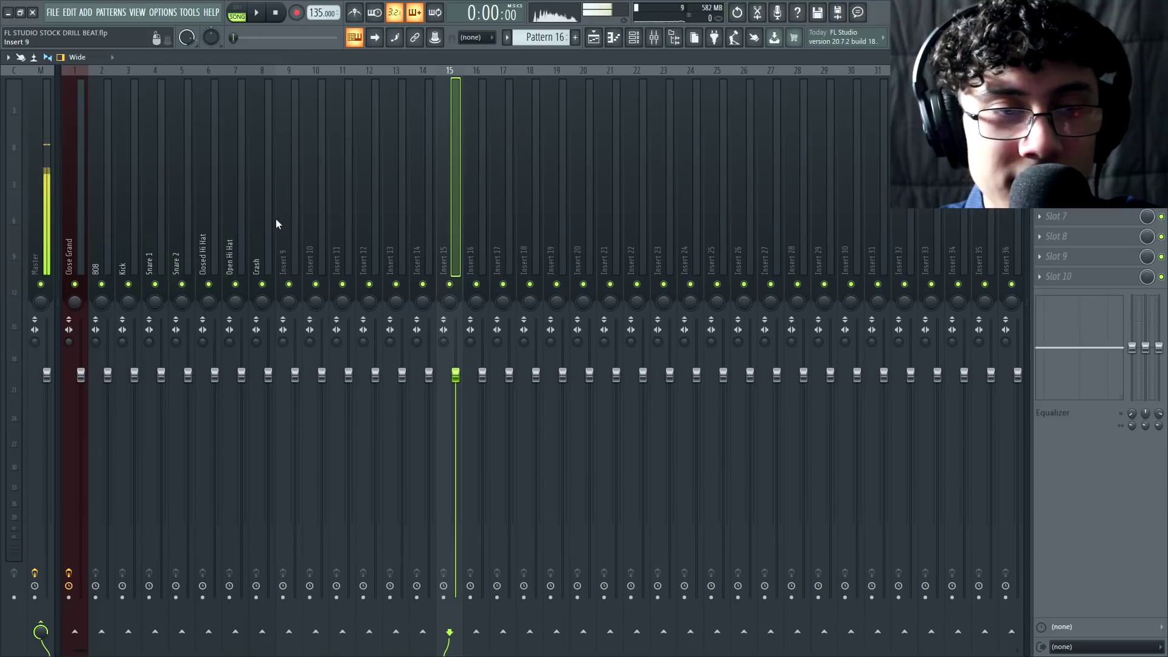
Try lowering and raising the volume of the Close Grand mixer track.
left_click(85, 253)
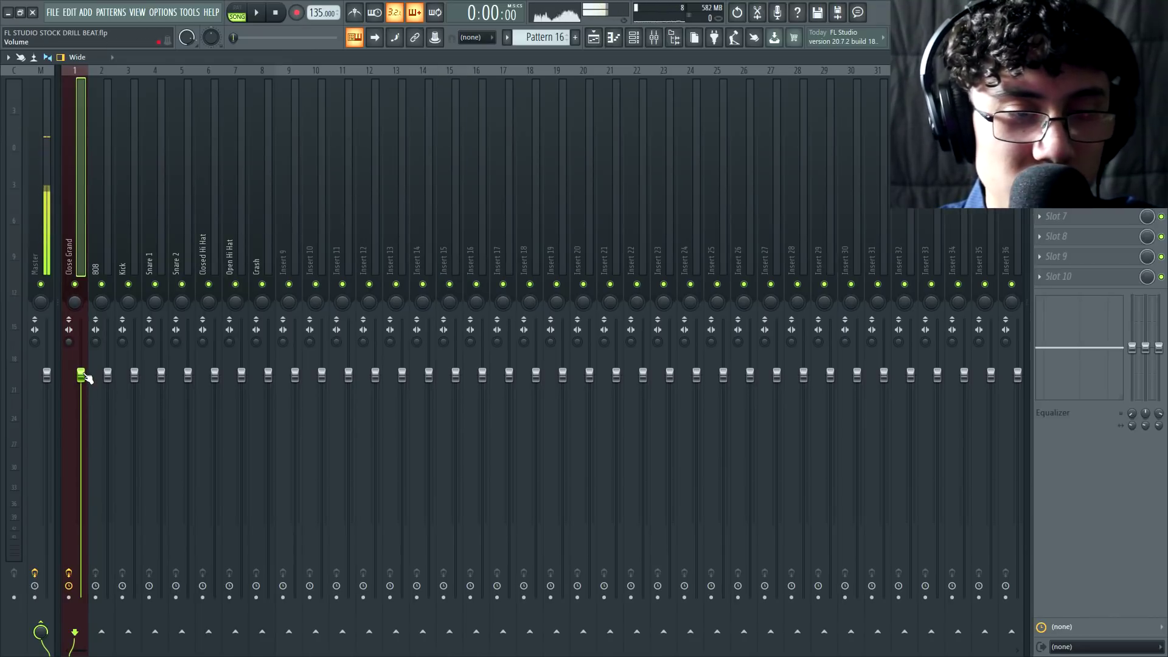
left_click_drag(82, 379, 126, 271)
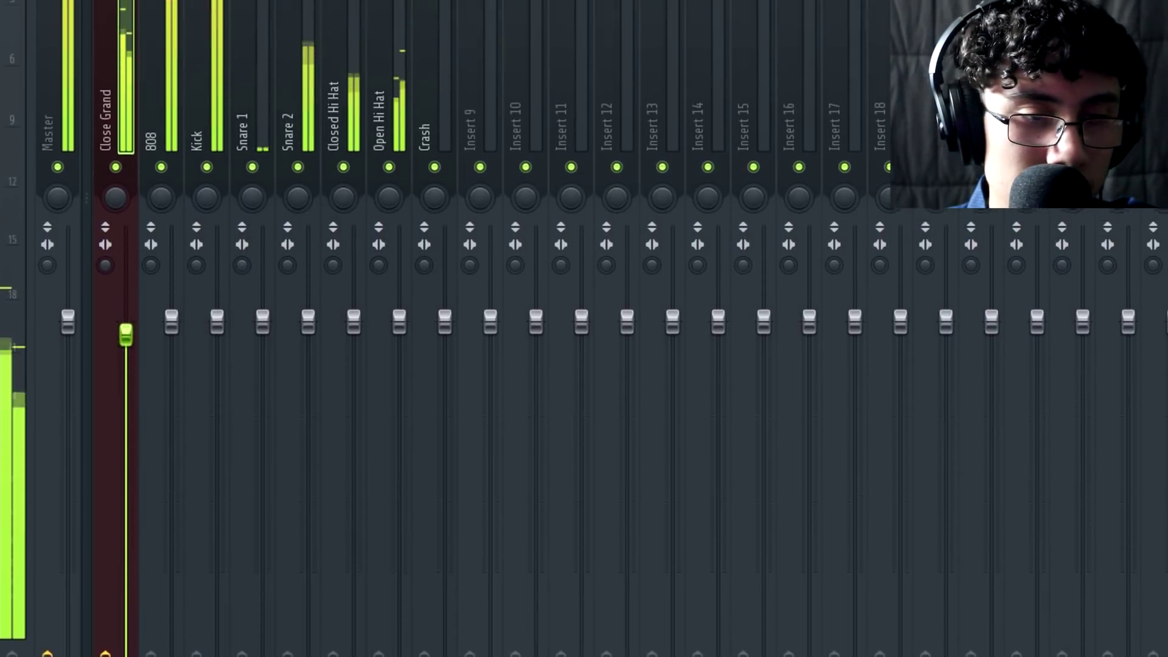
left_click_drag(126, 335, 126, 282)
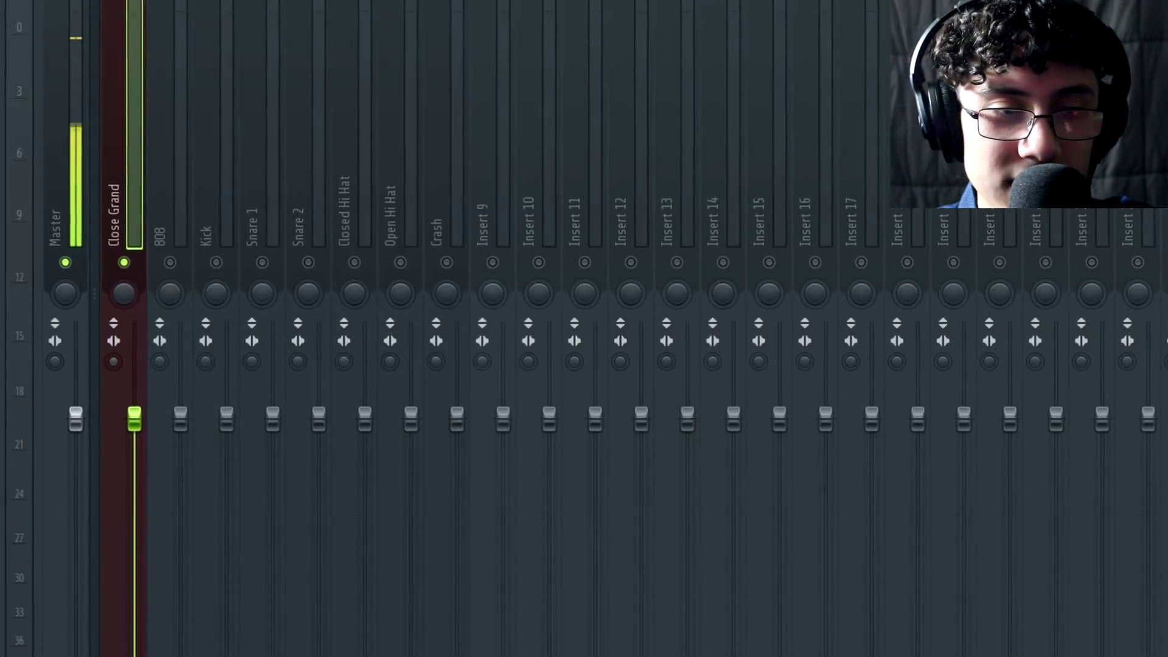
Try the stereo separation and panning of the soloed Close Grand track, and reset both to default.
left_click_drag(70, 341, 70, 299)
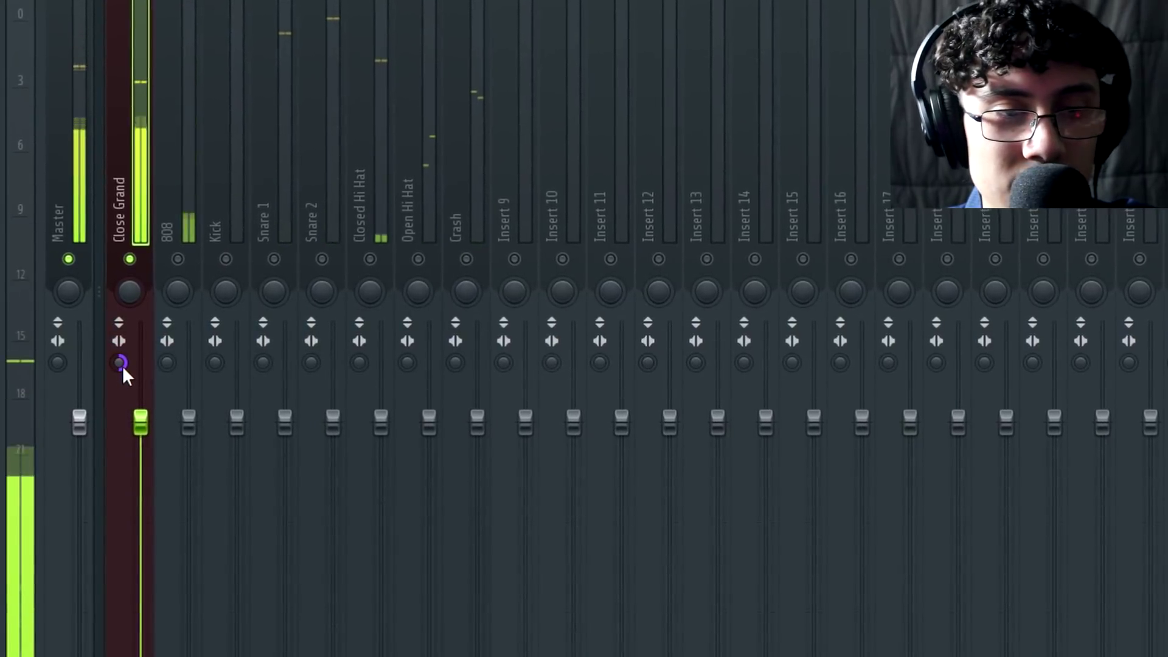
left_click_drag(123, 362, 123, 414)
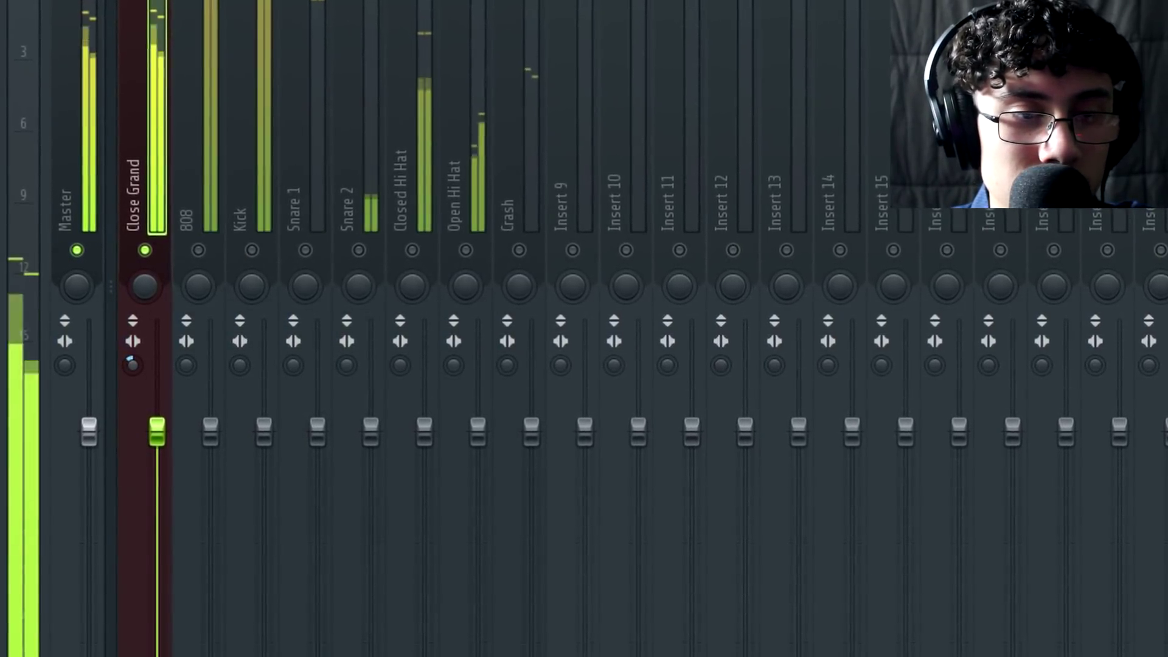
right_click(141, 366)
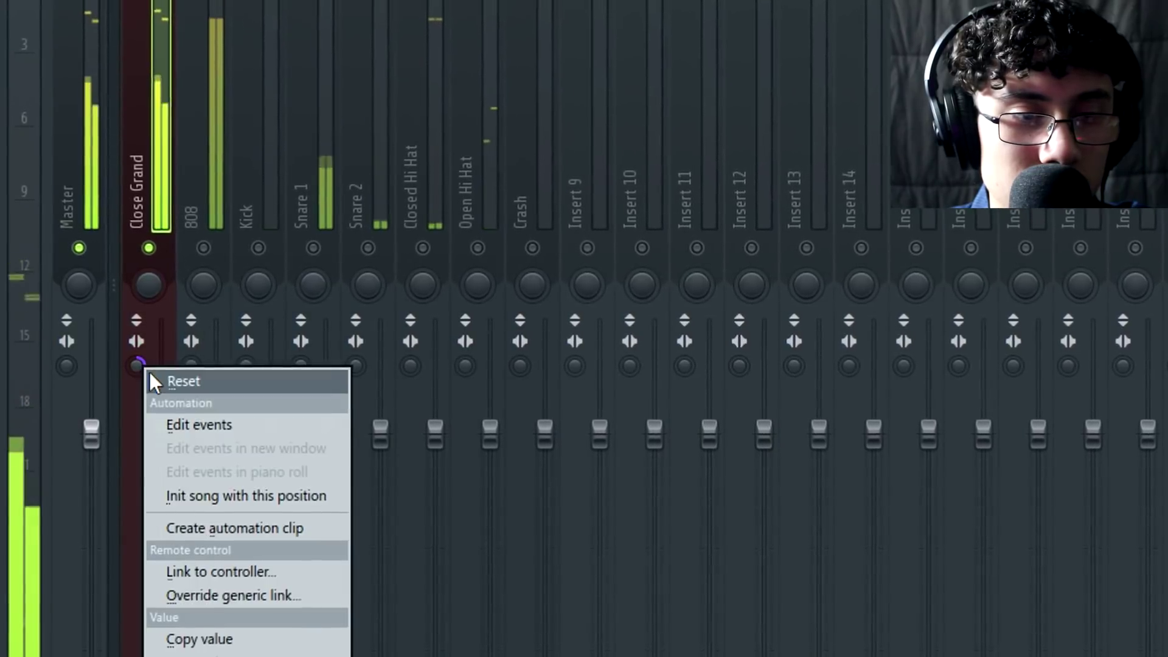
left_click(183, 381)
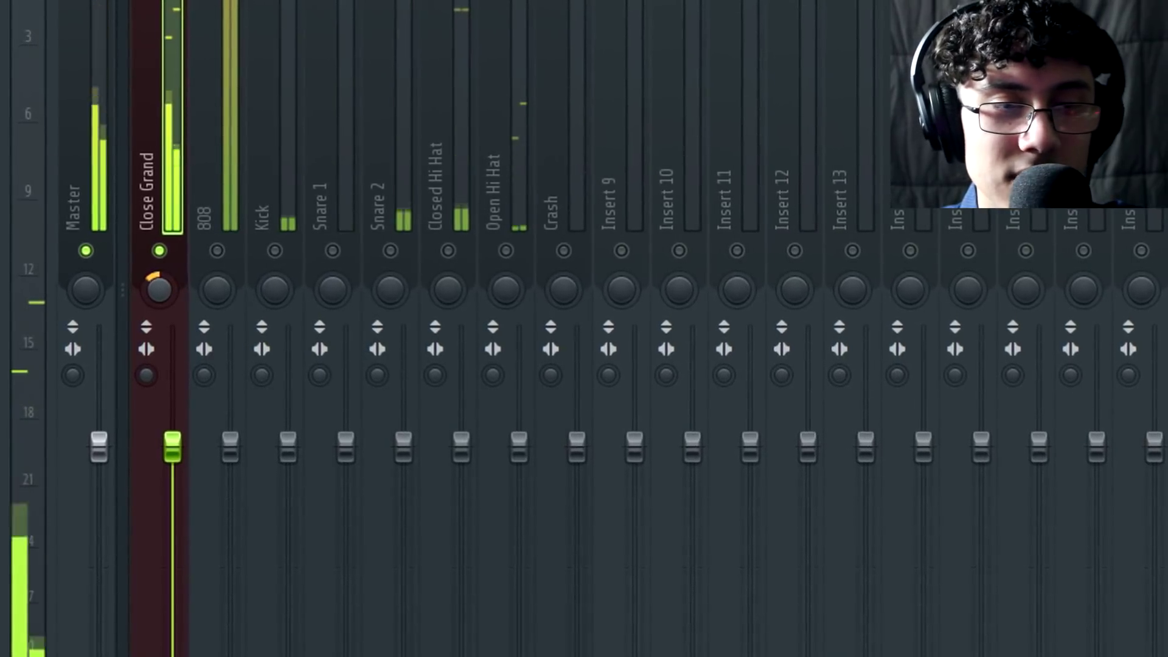
right_click(176, 298)
left_click(188, 304)
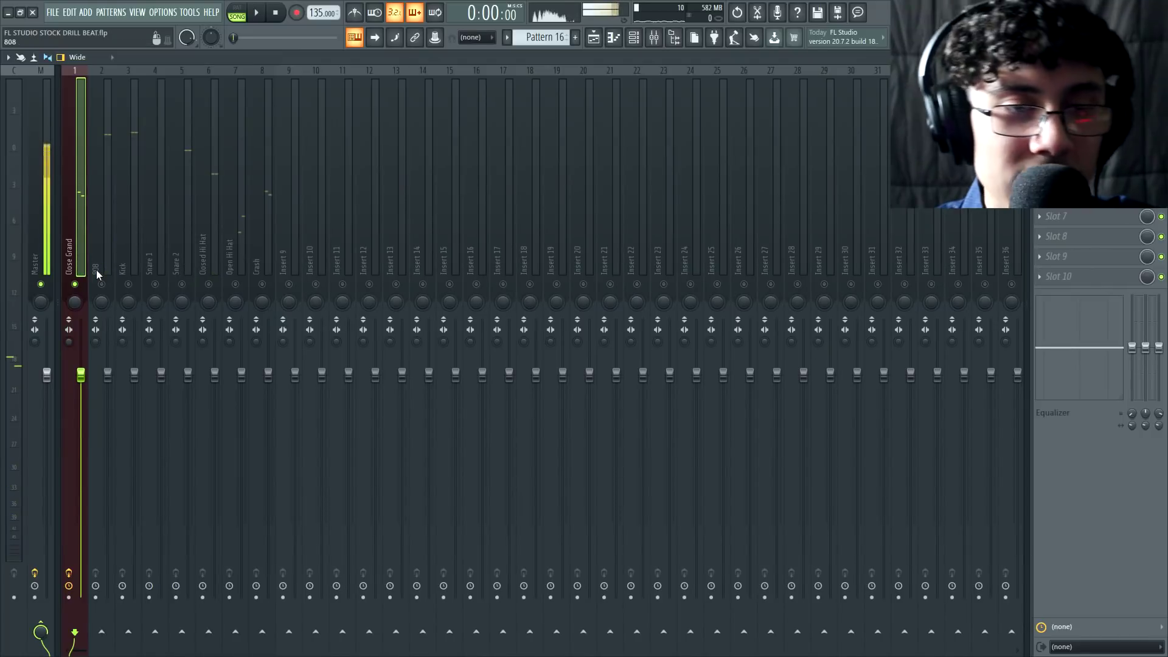
Audition mixer tracks with solo and mute, including Close Grand and Open Hi Hat, and re-enable all tracks.
right_click(75, 284)
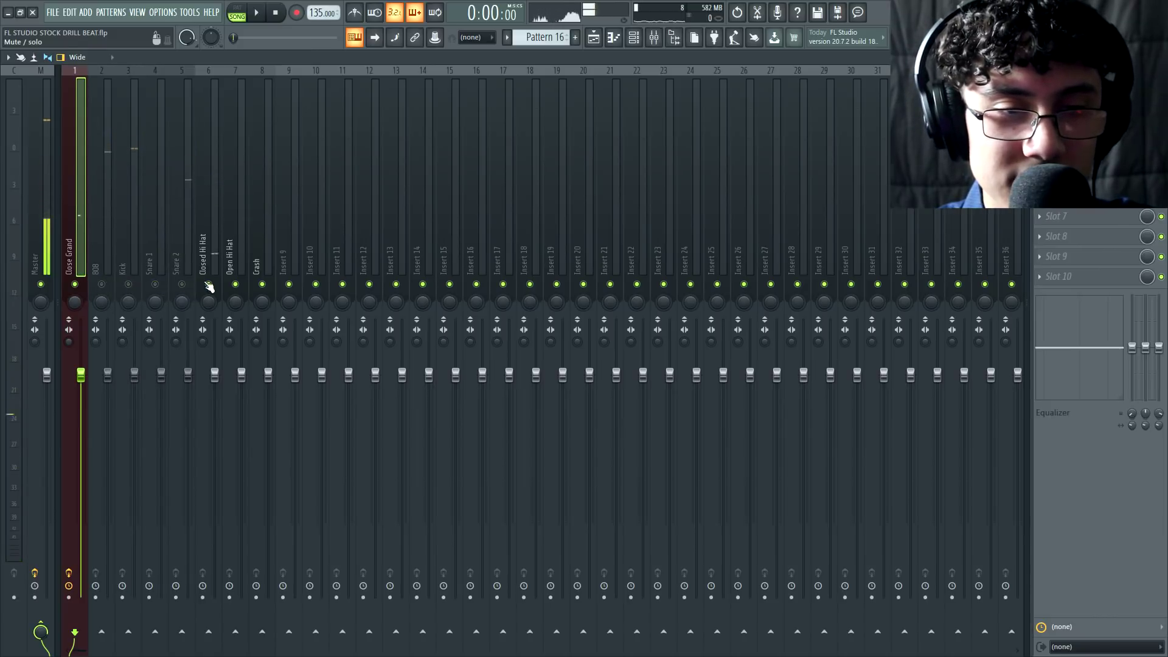
right_click(74, 284)
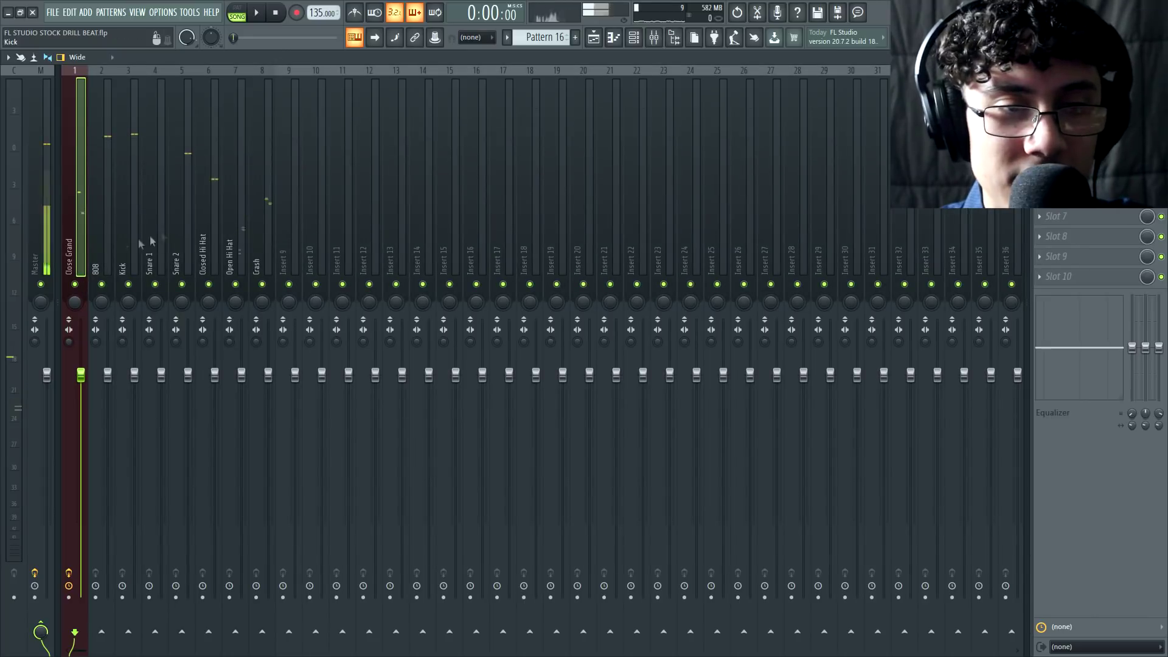
right_click(83, 284)
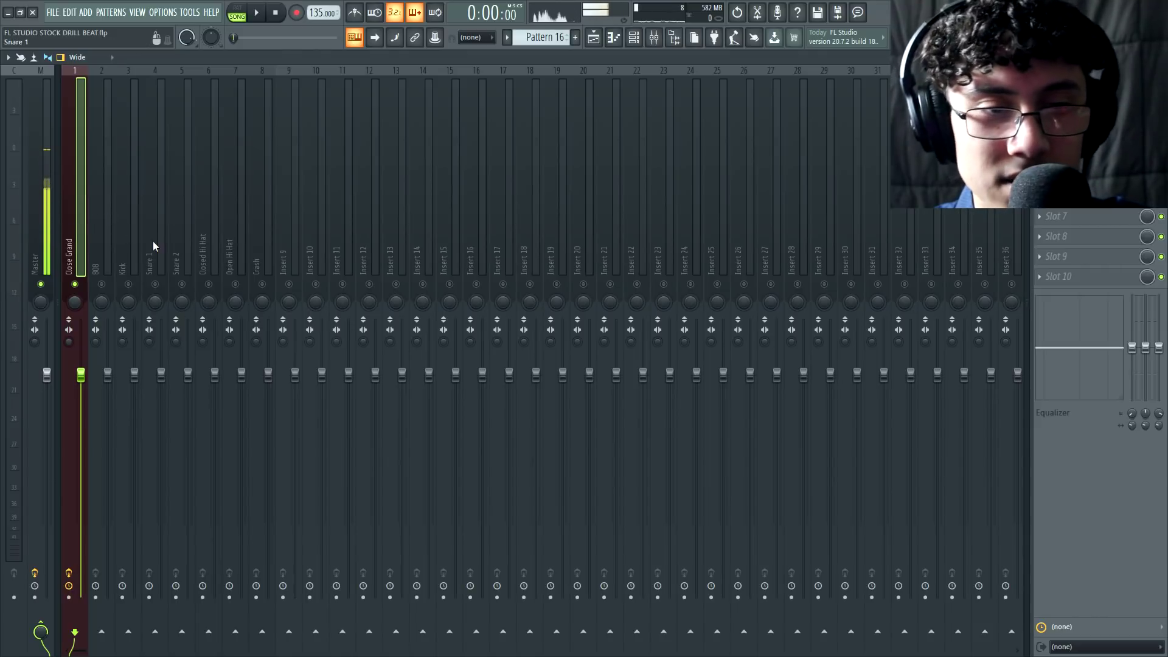
right_click(235, 284)
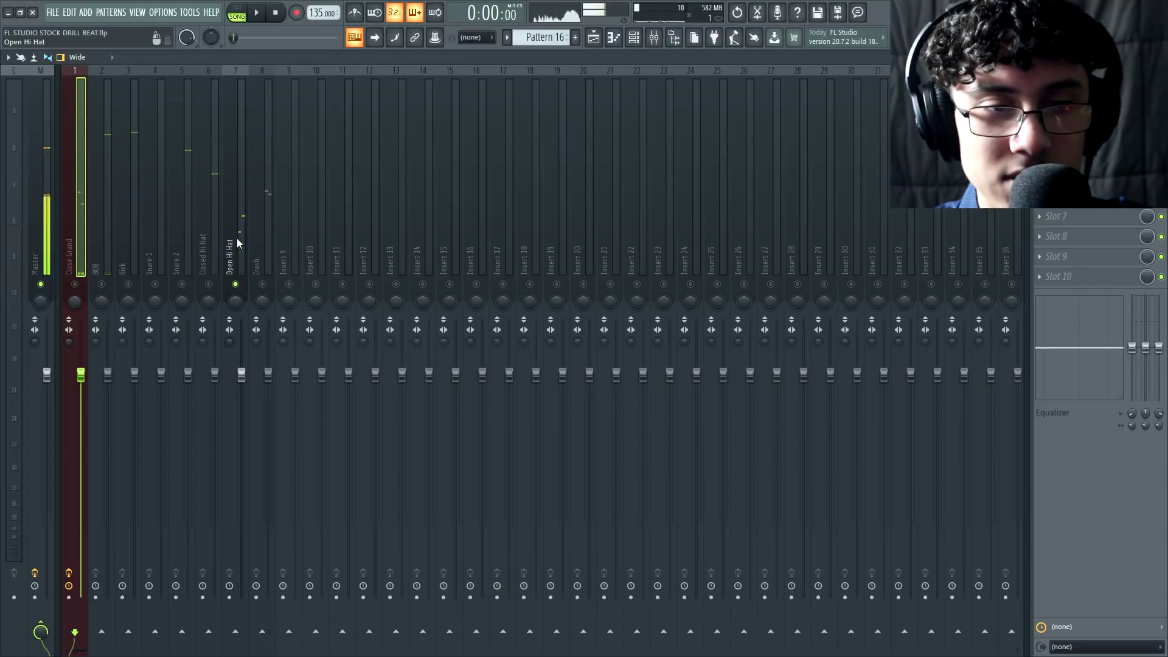
left_click(233, 243)
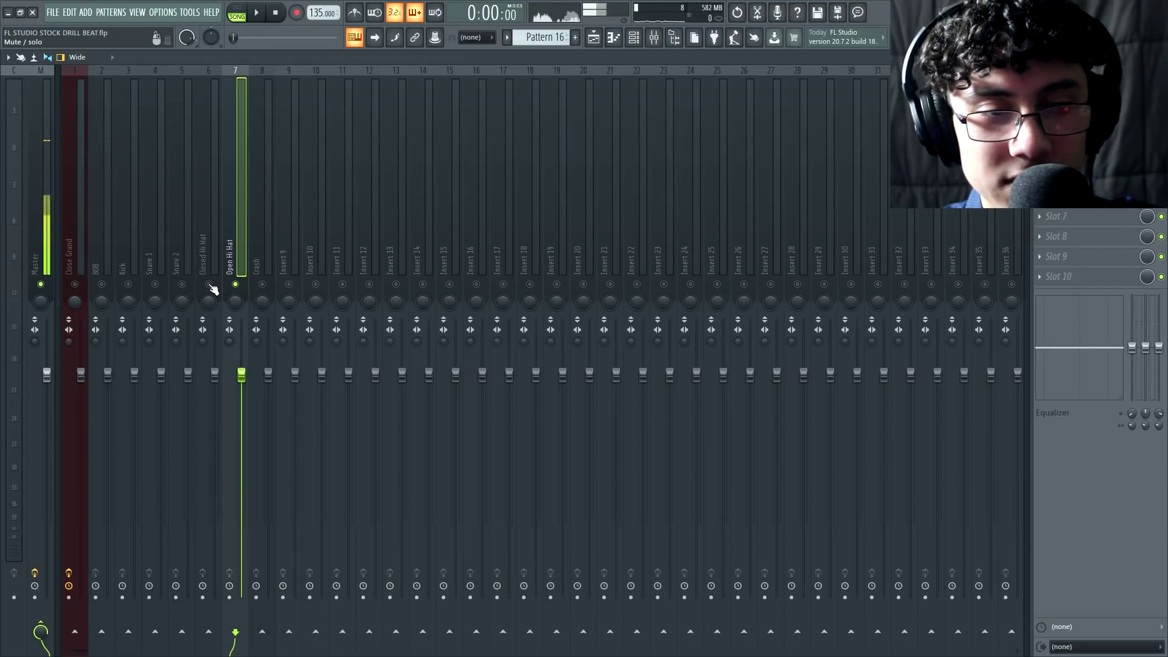
key("space")
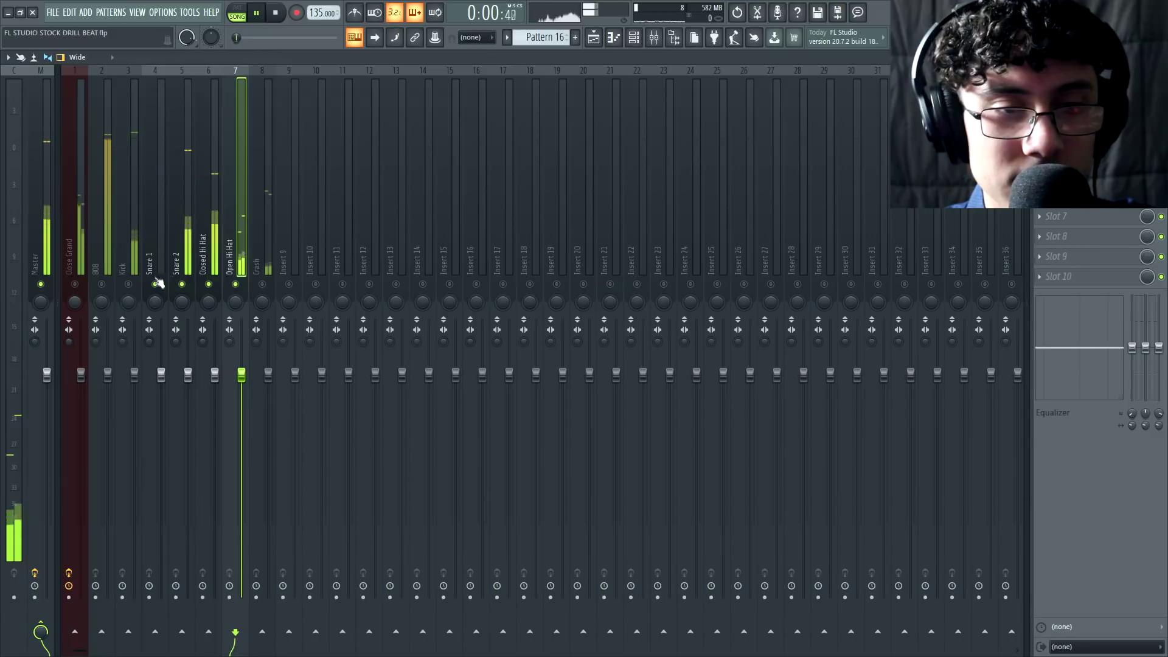
left_click(156, 225)
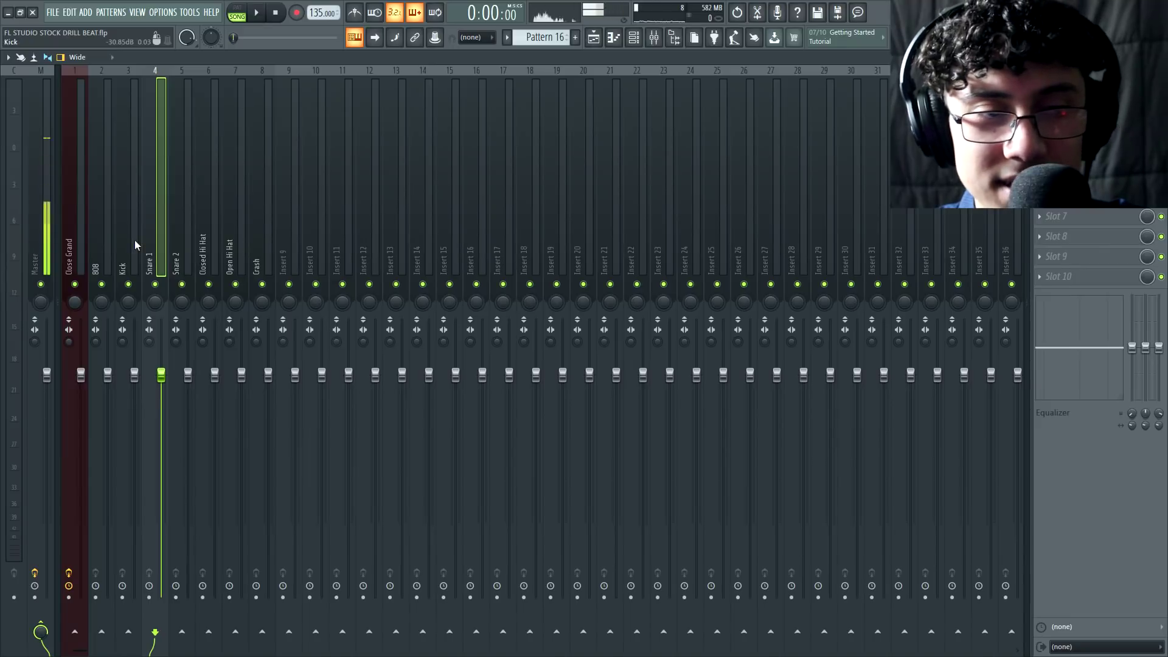
Try the waveform view for the mixer's level meters while playing the arrangement.
left_click(98, 197)
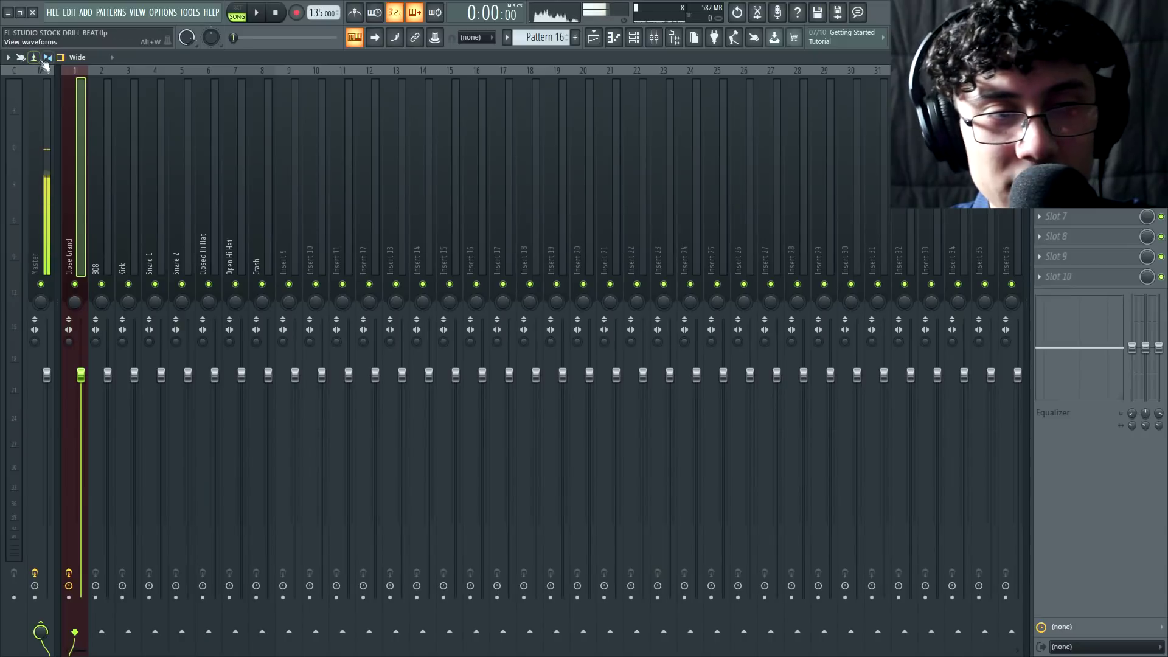
left_click(45, 60)
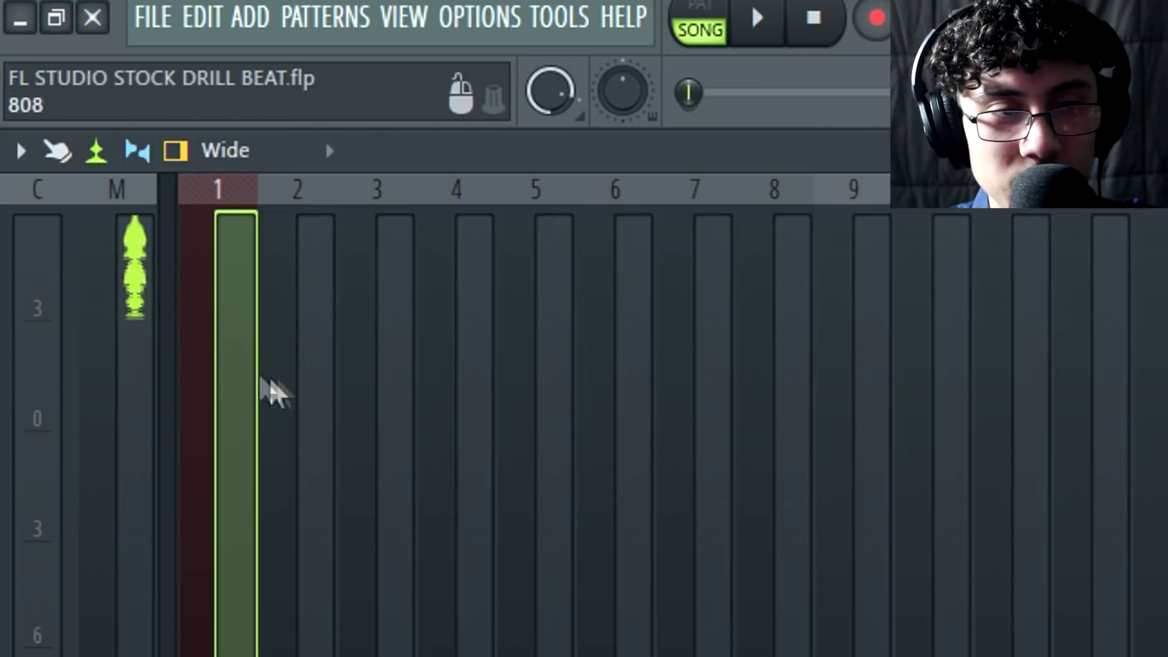
key("space")
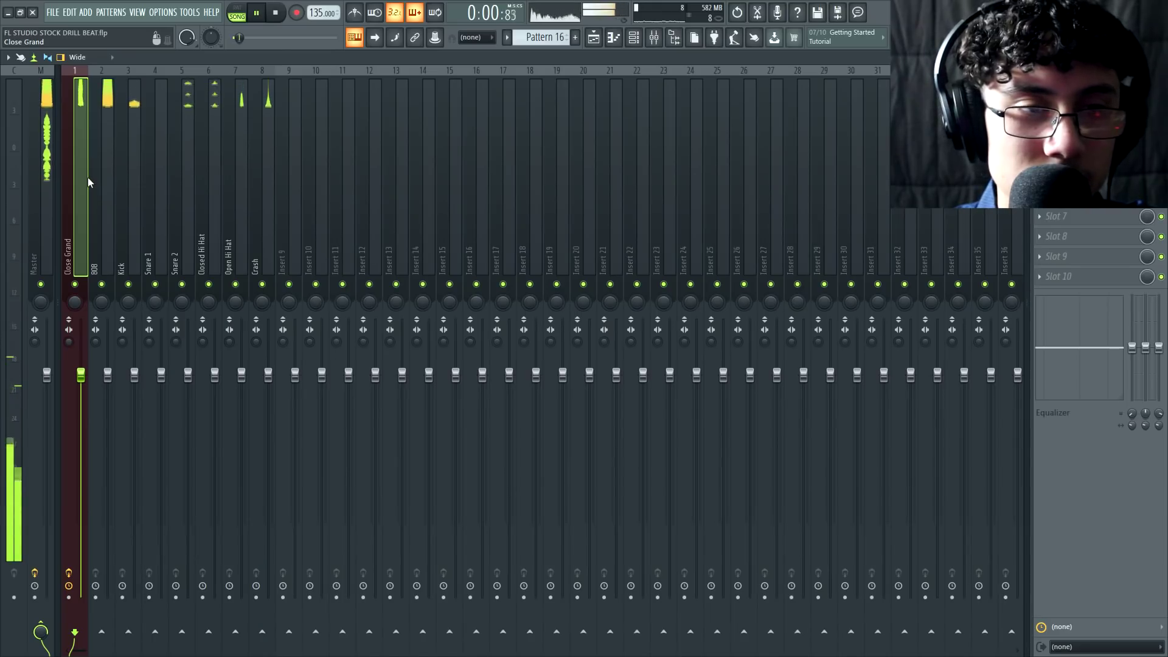
left_click(206, 193)
key("space")
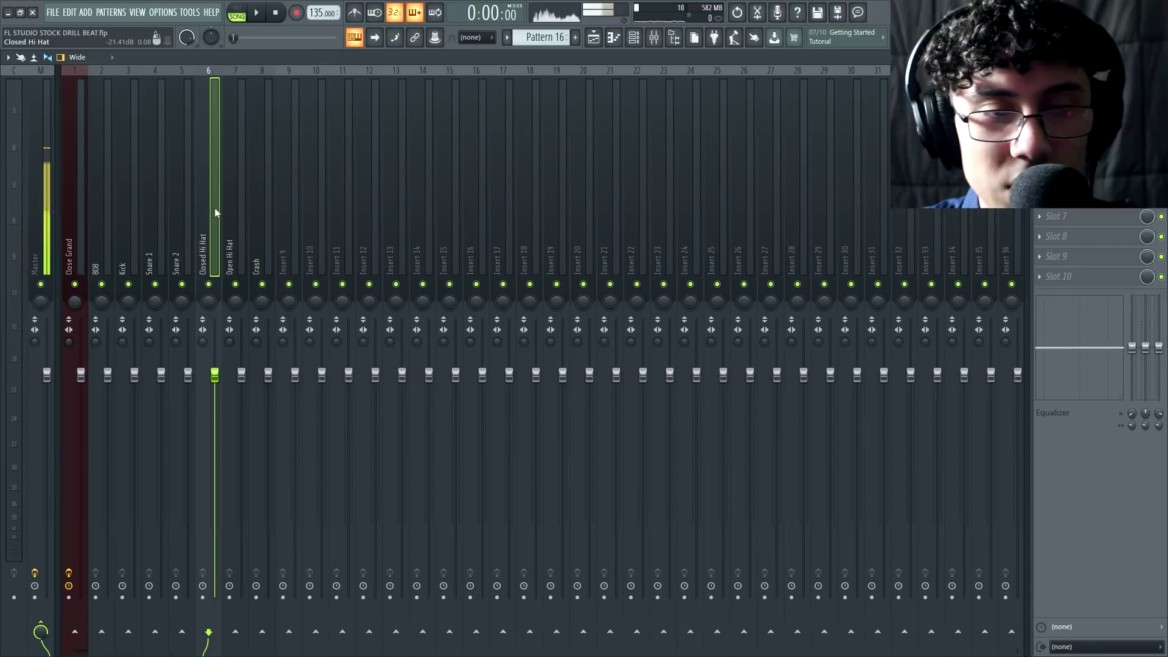
left_click(182, 207)
left_click(208, 204)
left_click(233, 209)
left_click(131, 207)
left_click(109, 208)
Rename the Close Grand mixer track as Piano, and give it a dark grey-blue colour and the piano keys icon.
left_click(86, 207)
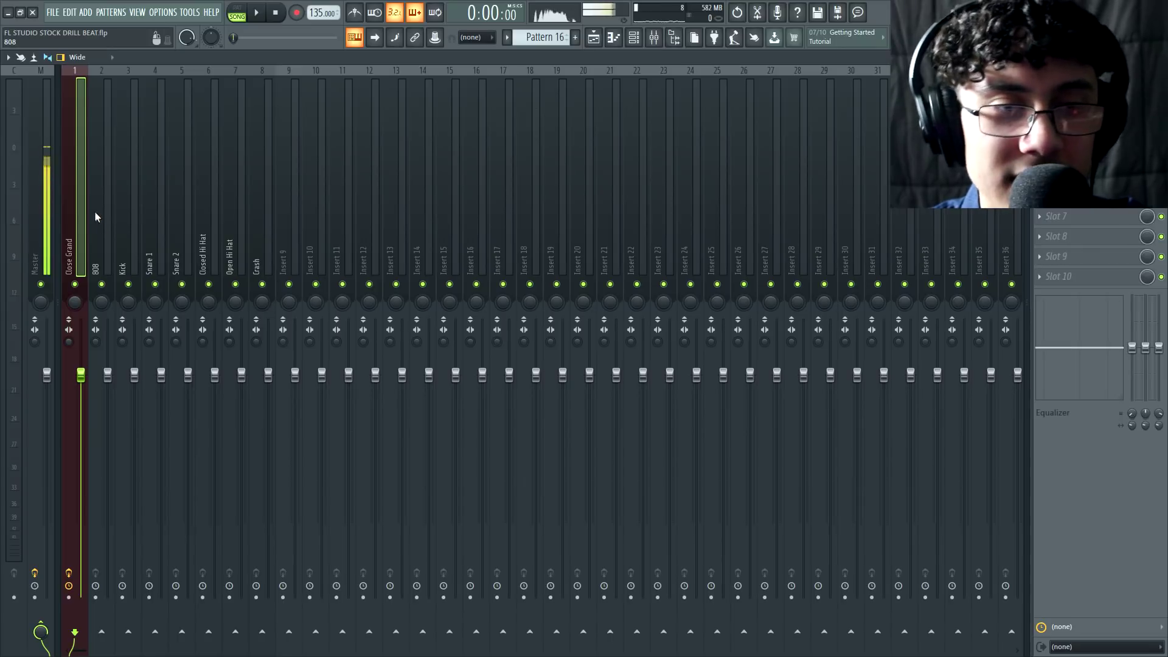
right_click(88, 66)
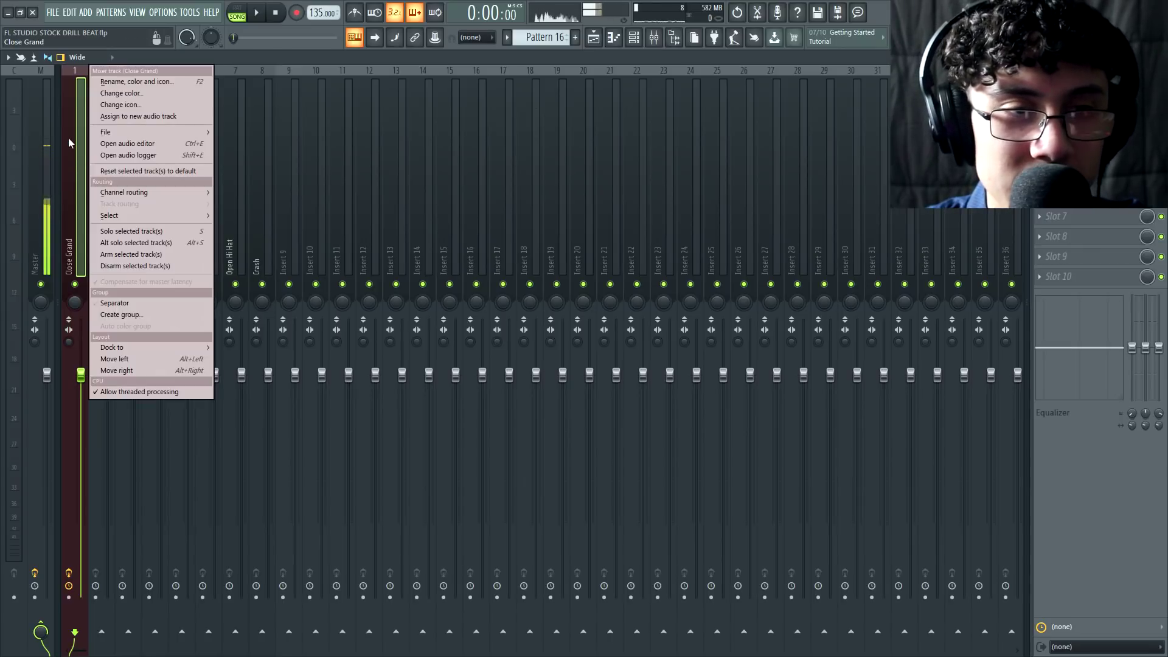
left_click(154, 86)
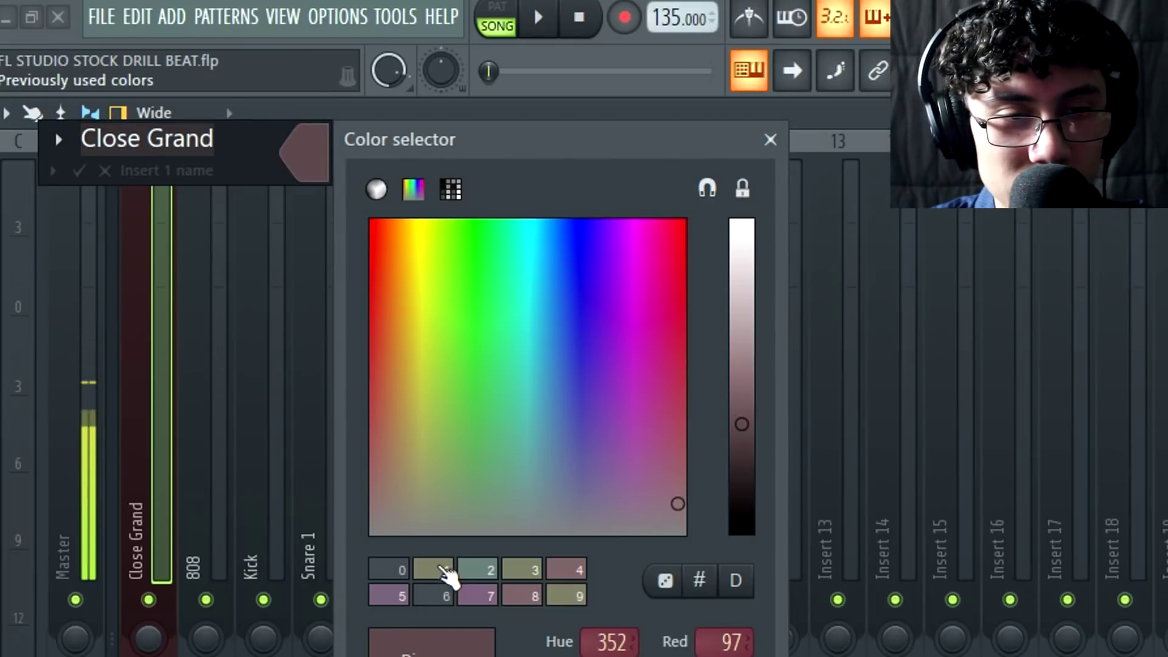
left_click(447, 600)
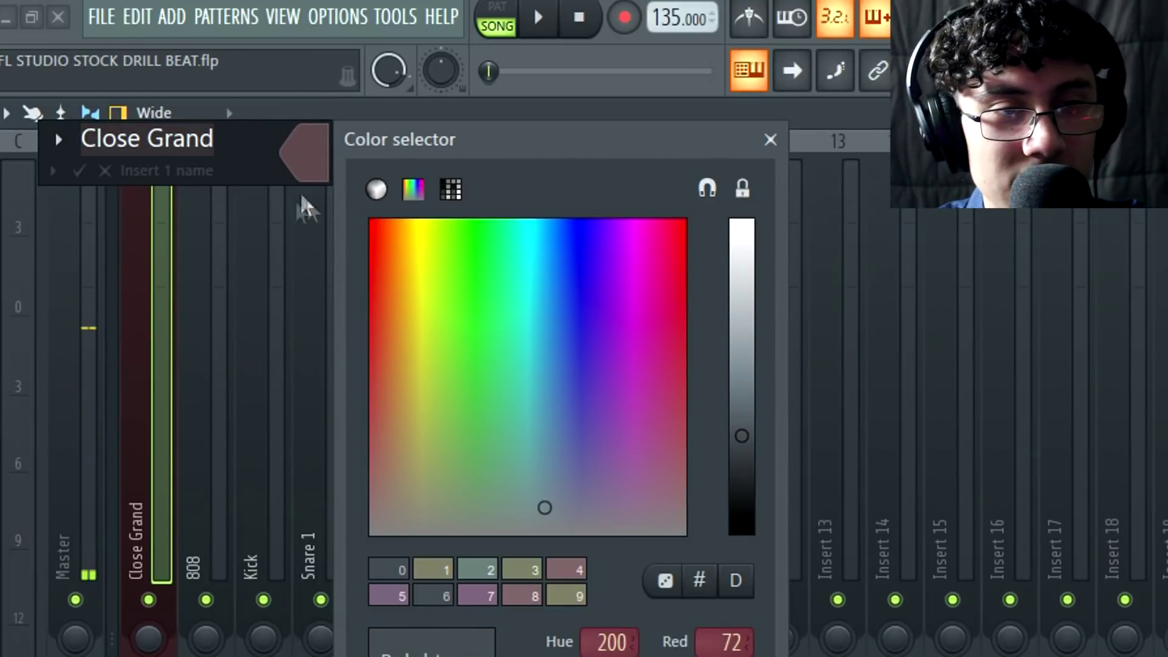
left_click(235, 144)
type("Piano")
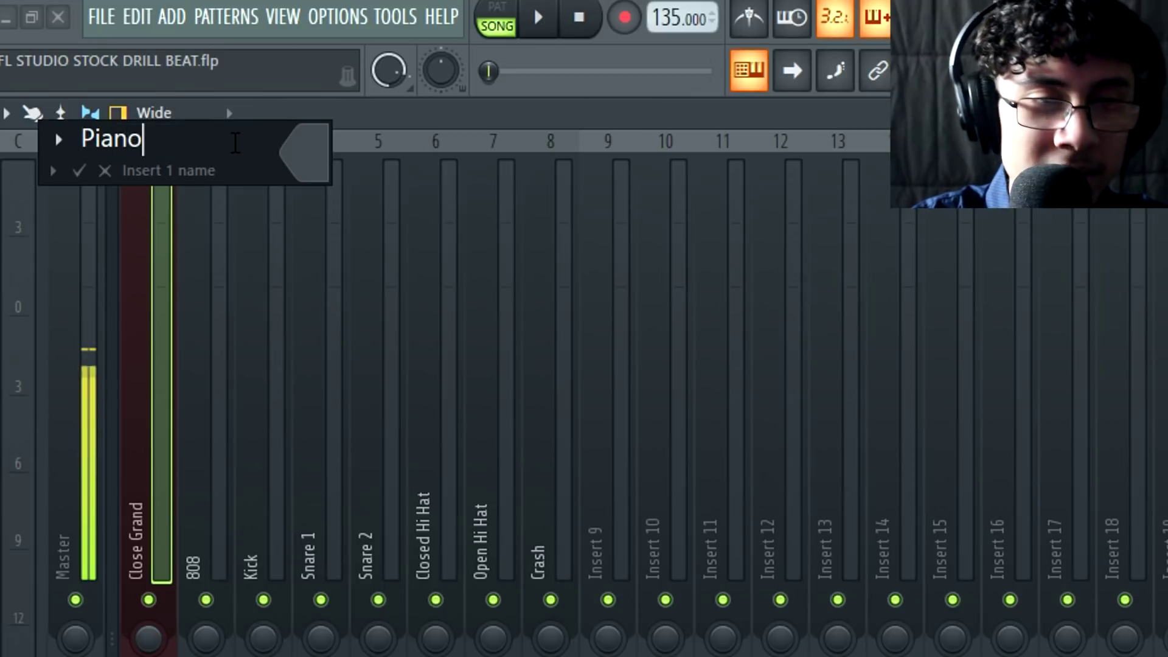
left_click(57, 141)
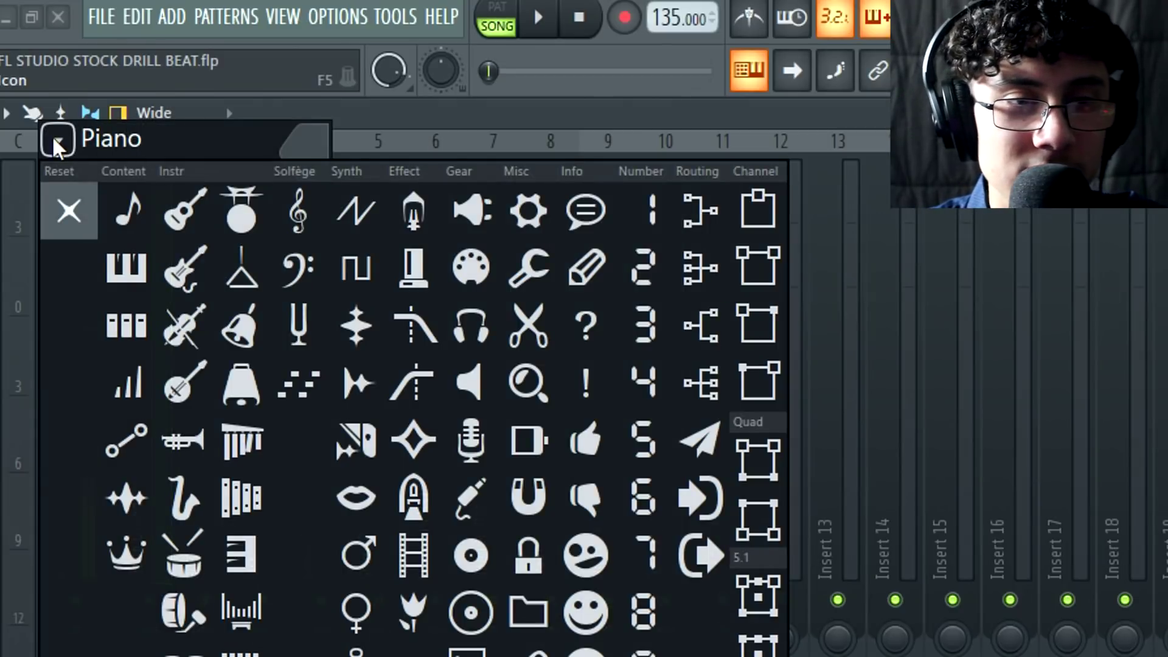
left_click(124, 269)
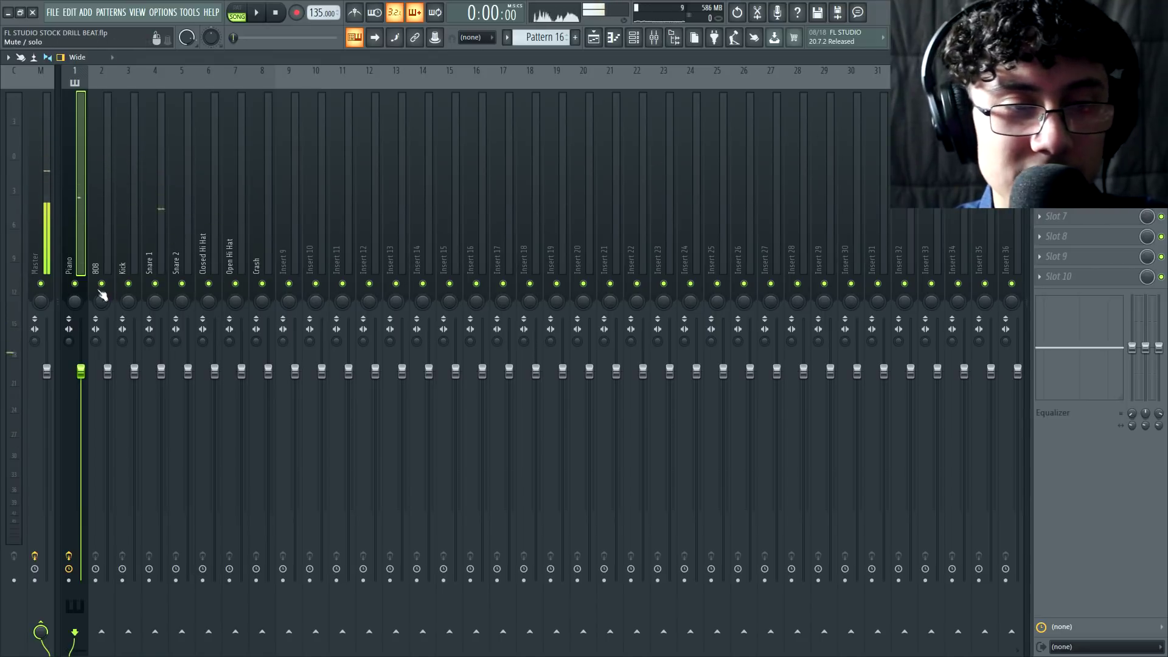
Solo the Piano mixer track and play the arrangement to hear it alone.
right_click(75, 284)
key("space")
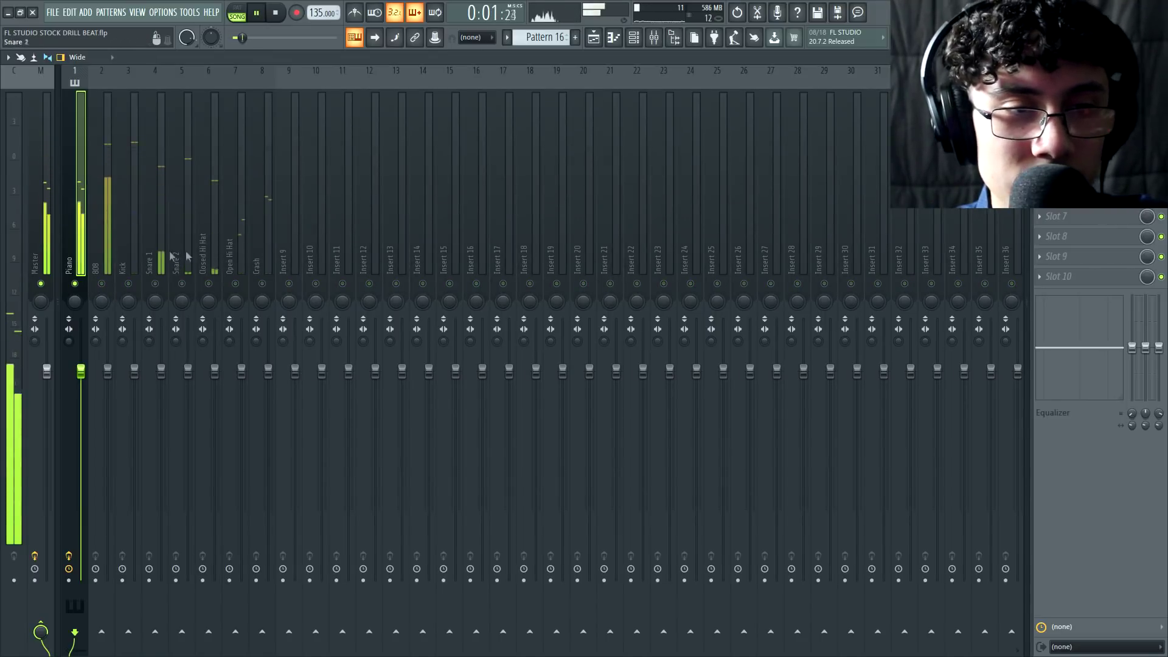
key("space")
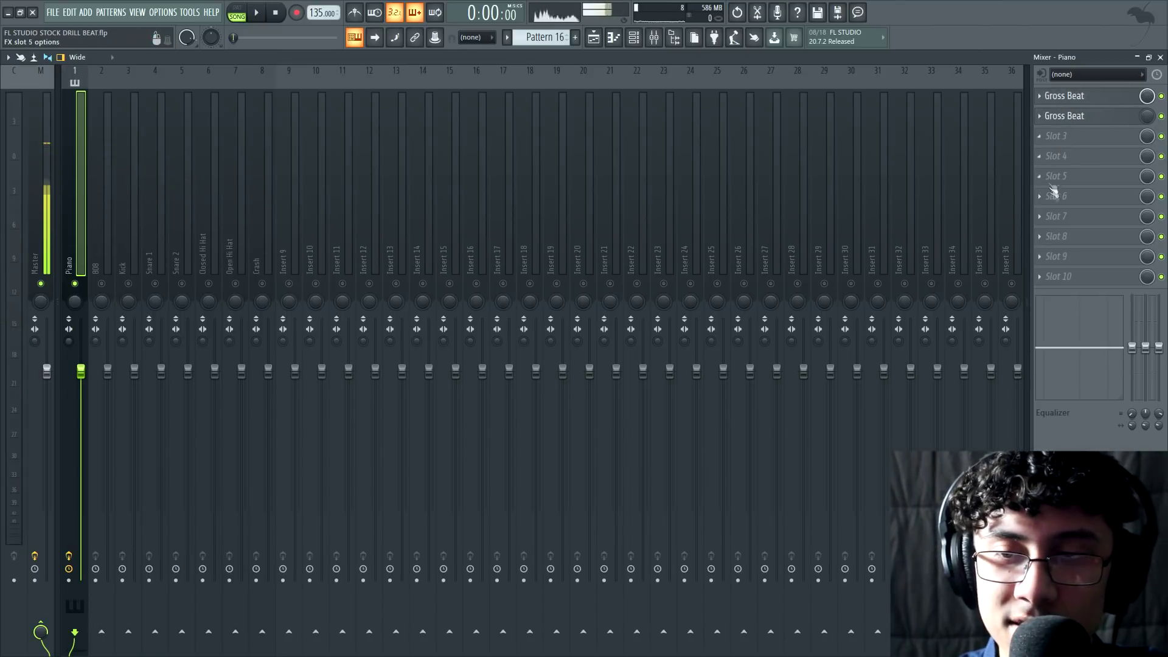
Add Fruity Parametric EQ 2 to the Piano track and maximize its window.
left_click(1065, 140)
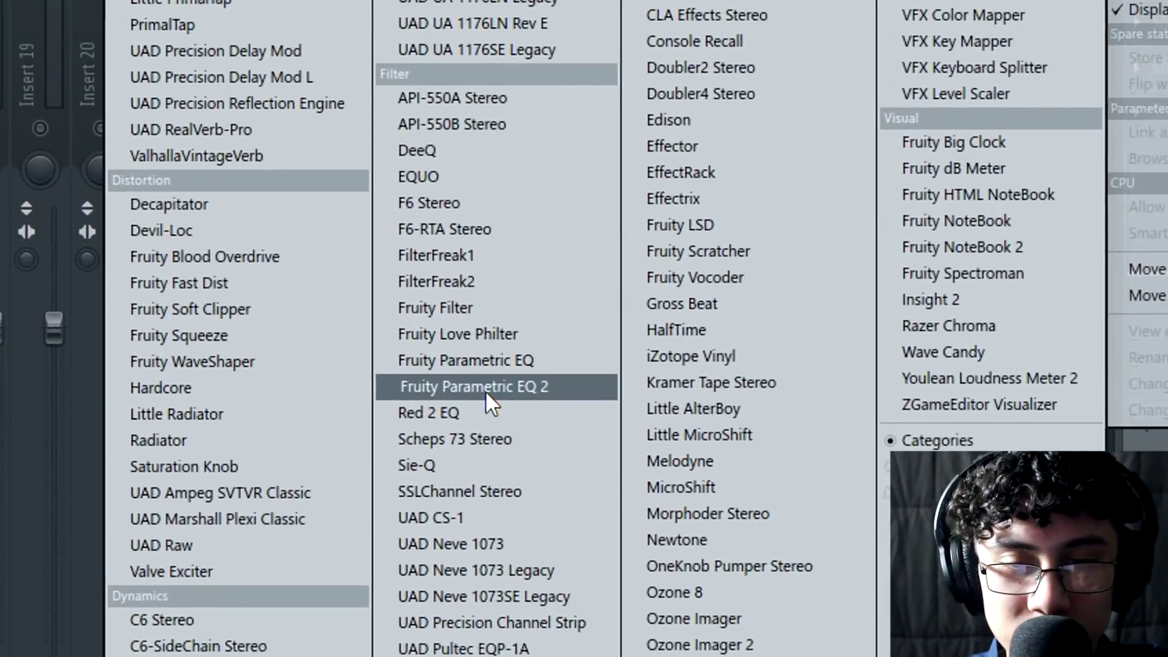
left_click(491, 372)
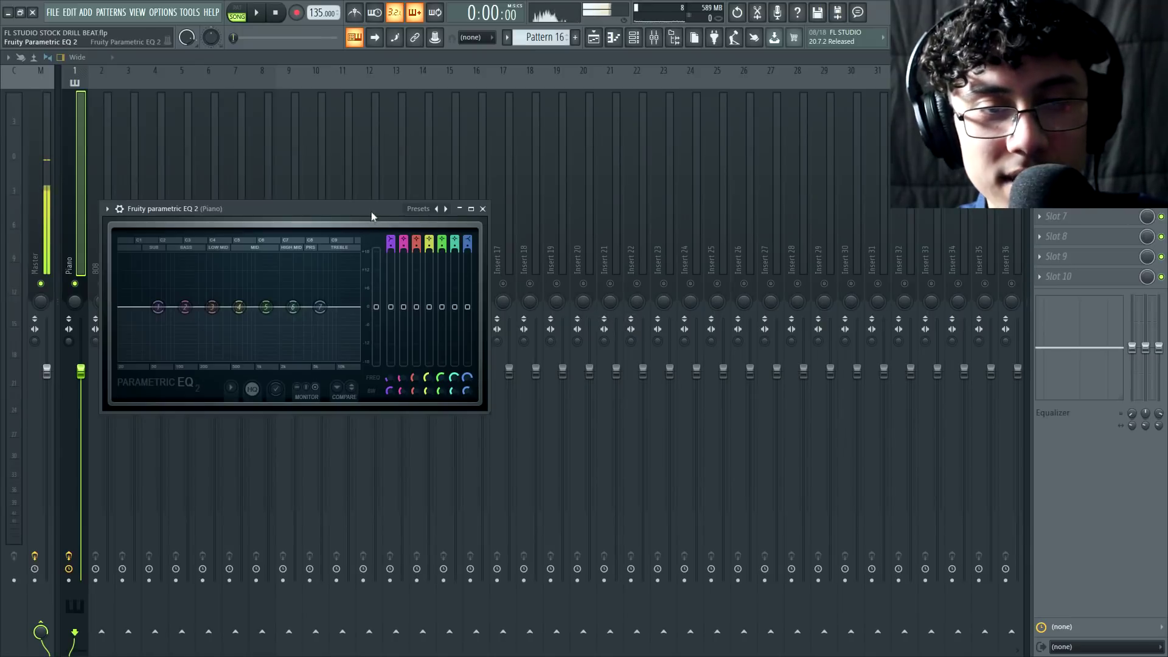
left_click_drag(370, 211, 471, 182)
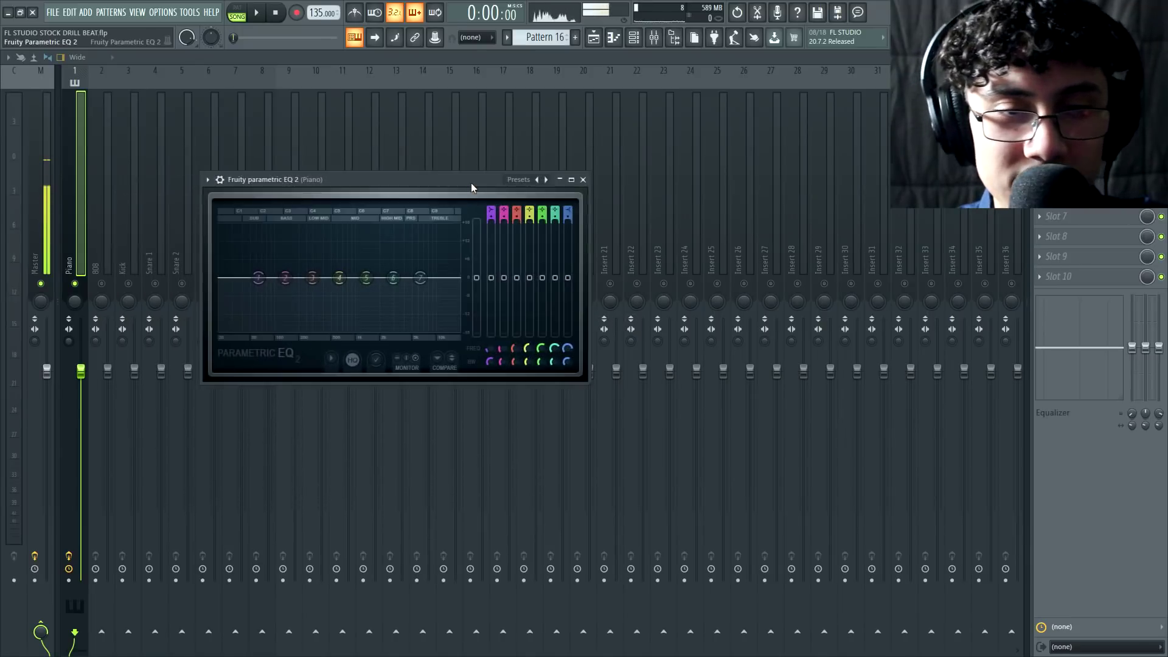
left_click(571, 180)
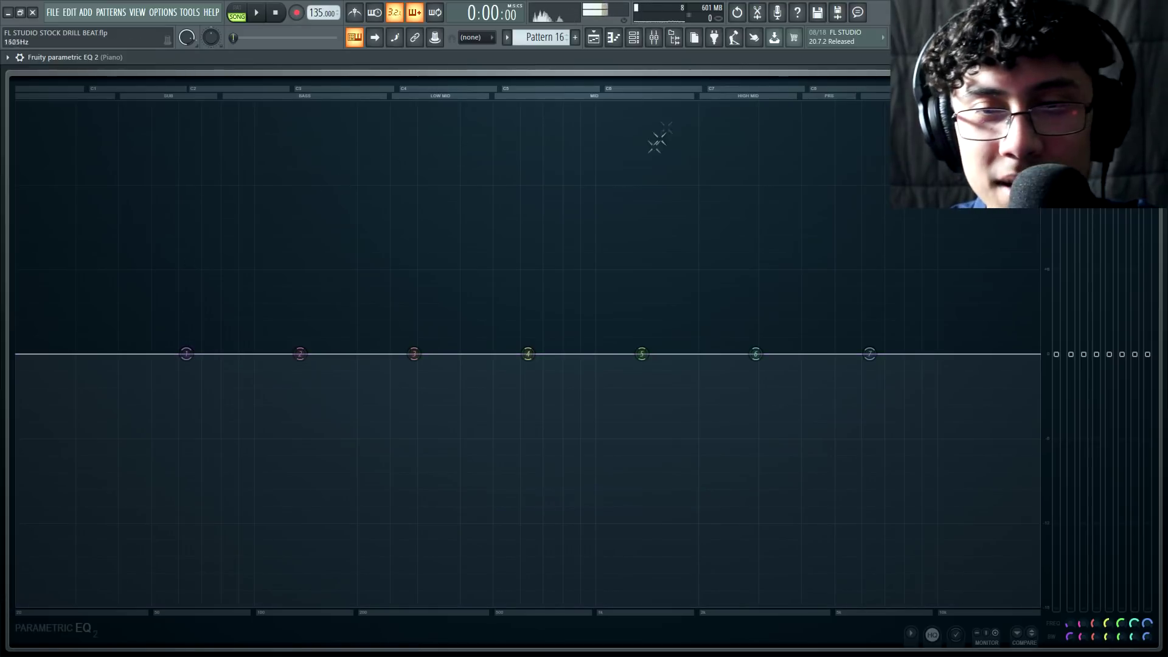
Try boosting and cutting EQ band 2 with different bandwidths, and pulling down bands 1 and 7, and reset the bands.
left_click_drag(300, 354, 372, 157)
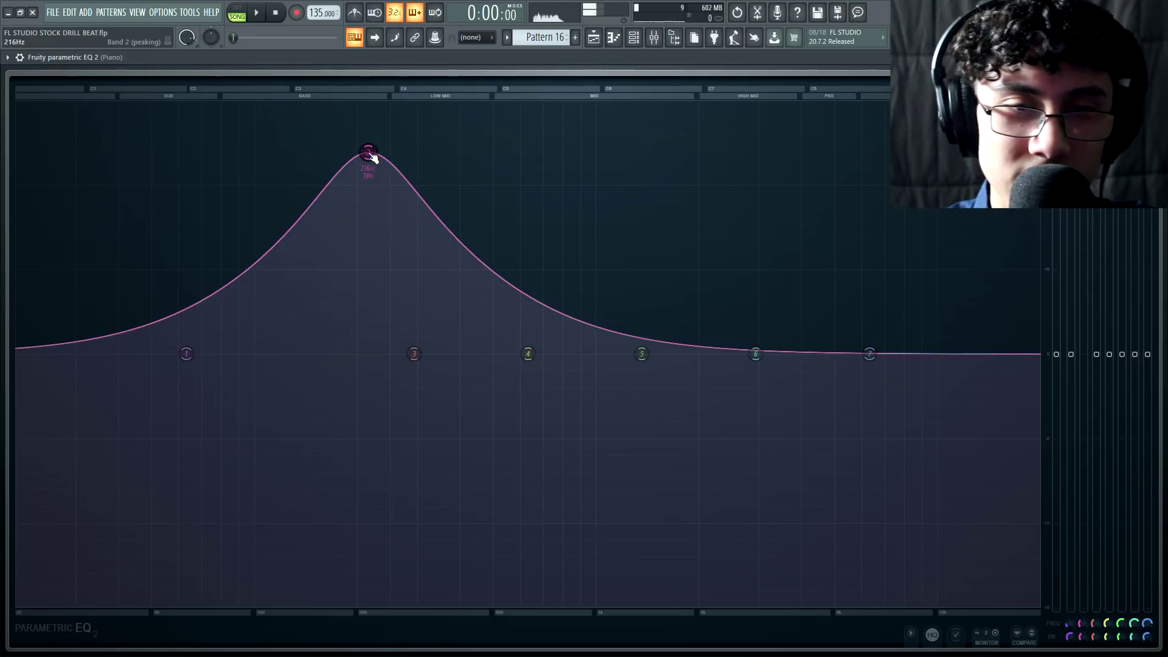
scroll(373, 157, "down", 5)
scroll(372, 157, "up", 5)
left_click_drag(367, 157, 309, 569)
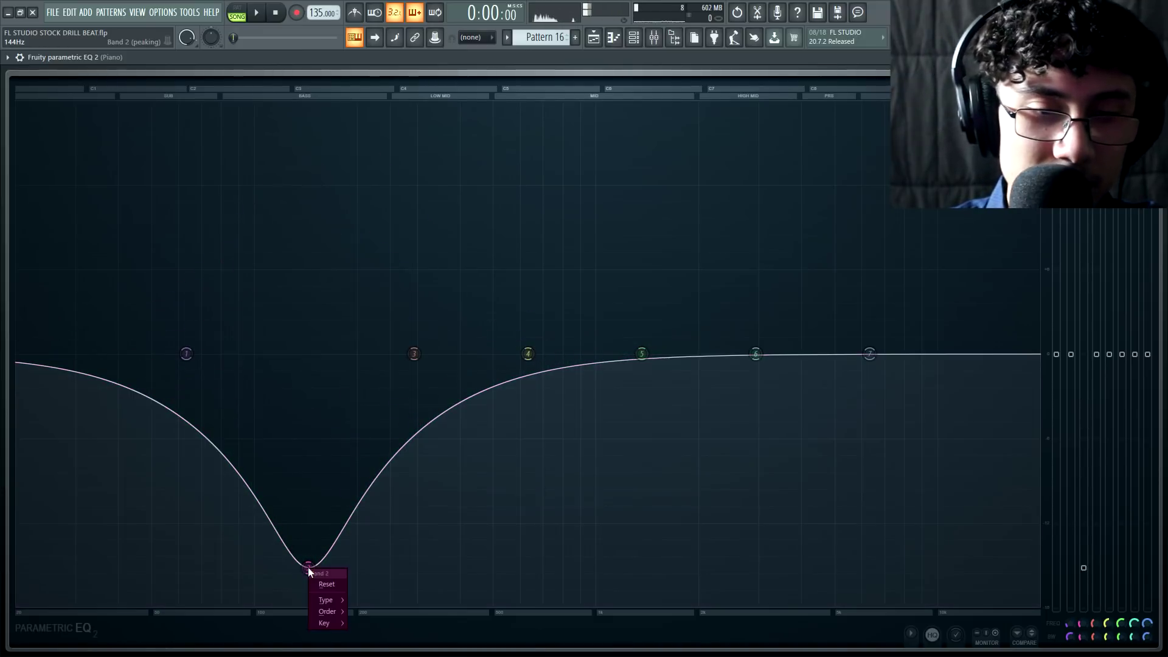
left_click(322, 584)
left_click_drag(187, 353, 173, 605)
left_click_drag(869, 354, 672, 605)
scroll(616, 604, "up", 2)
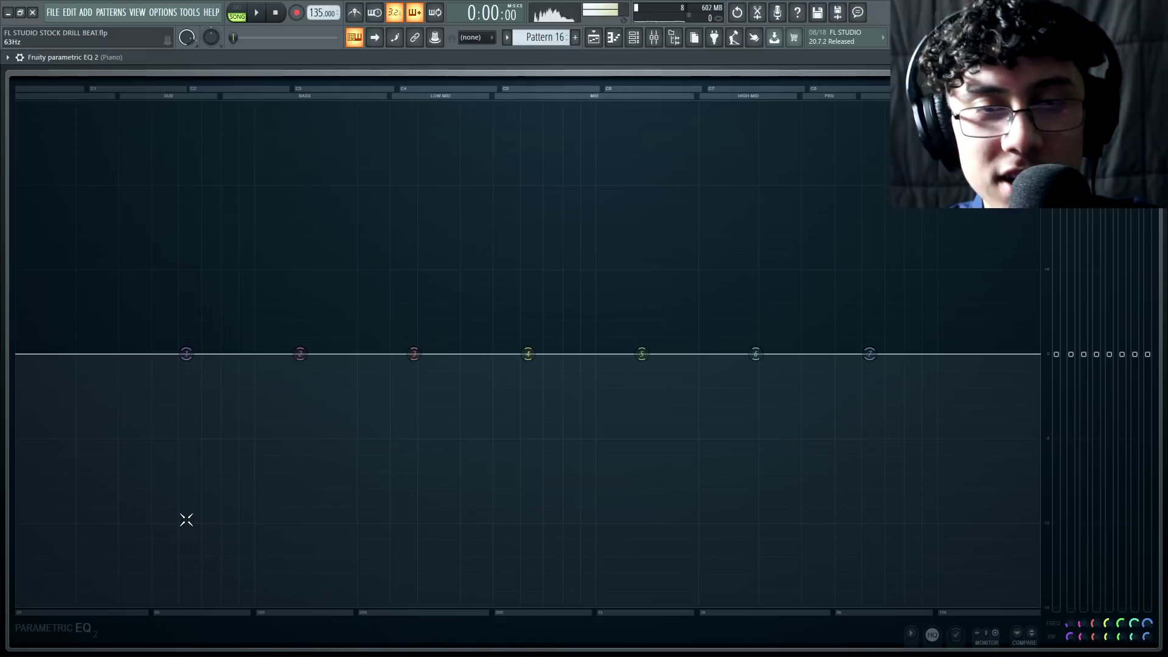
Play the soloed piano several times and examine its frequency spectrum in the equalizer.
key("space")
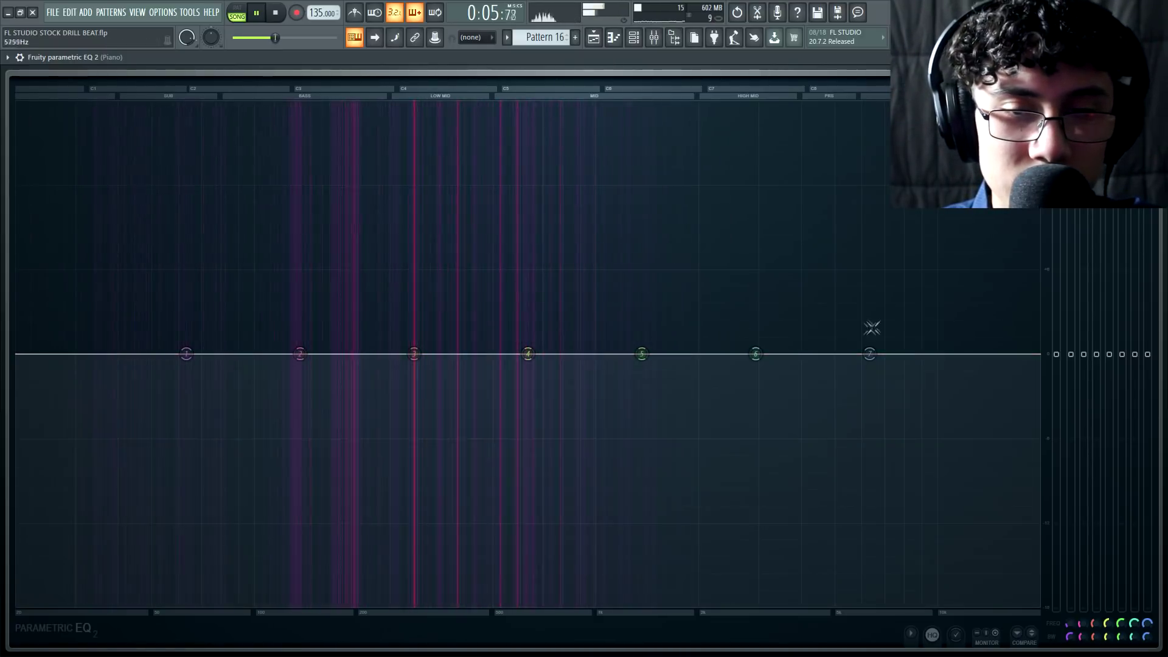
key("space")
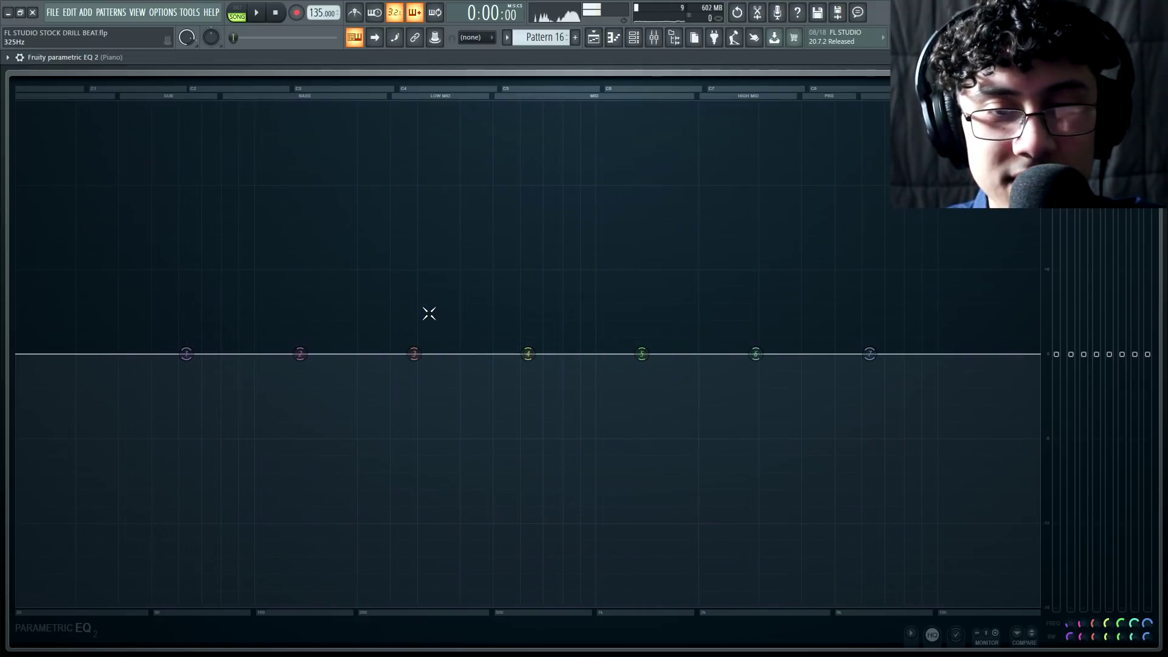
key("space")
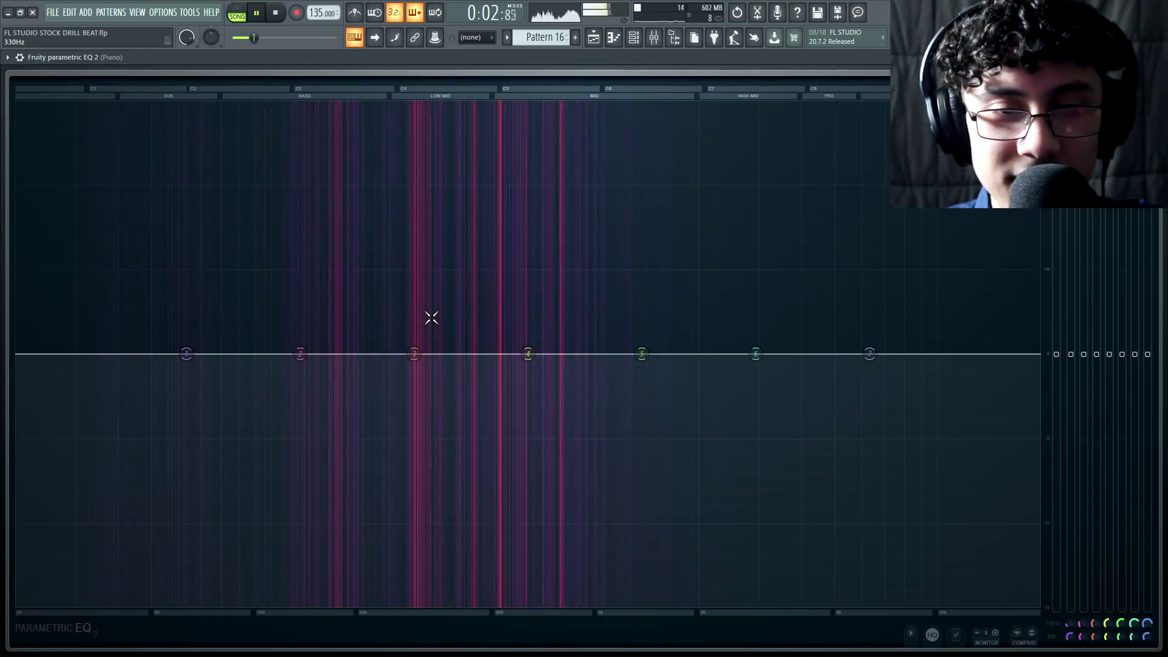
key("space")
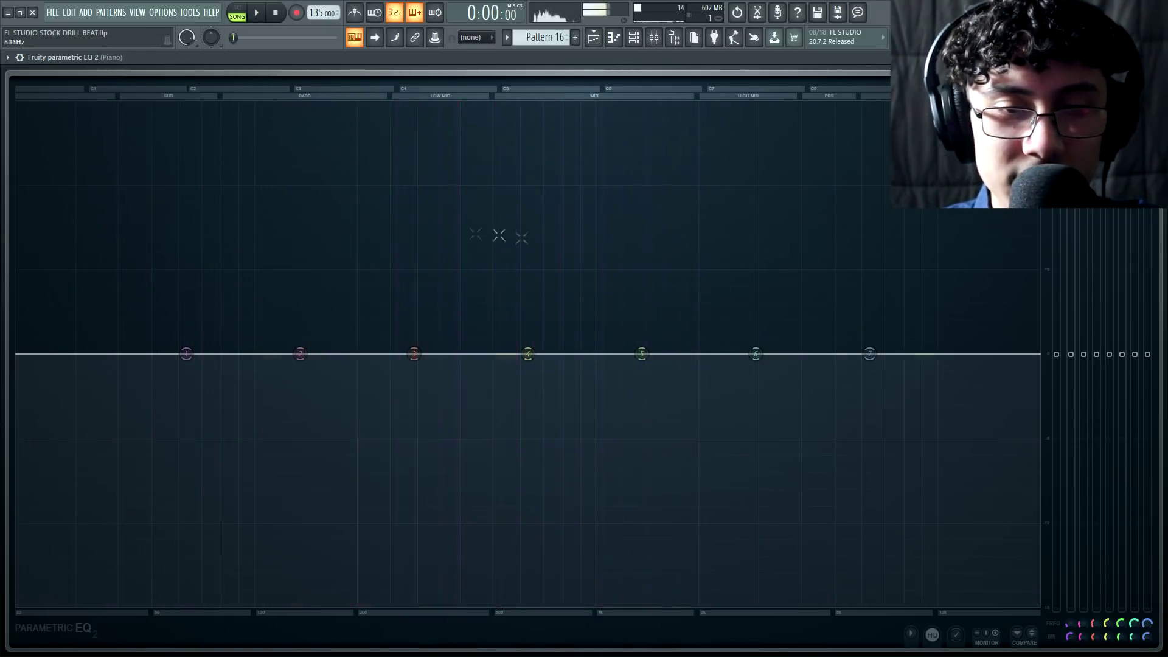
key("space")
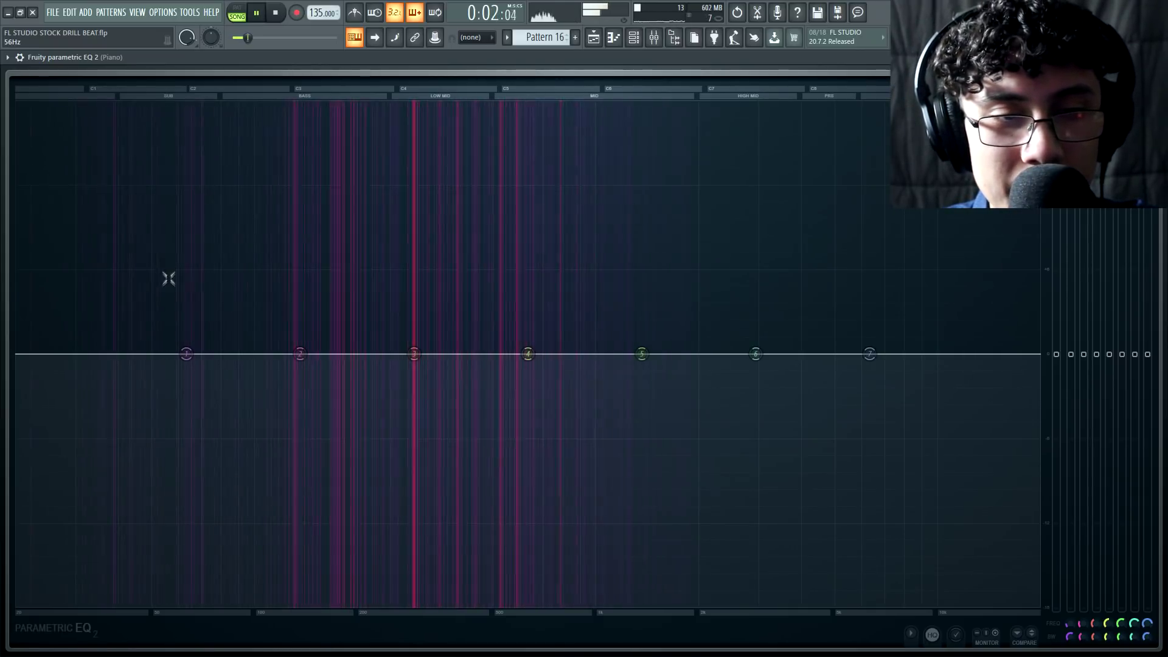
key("space")
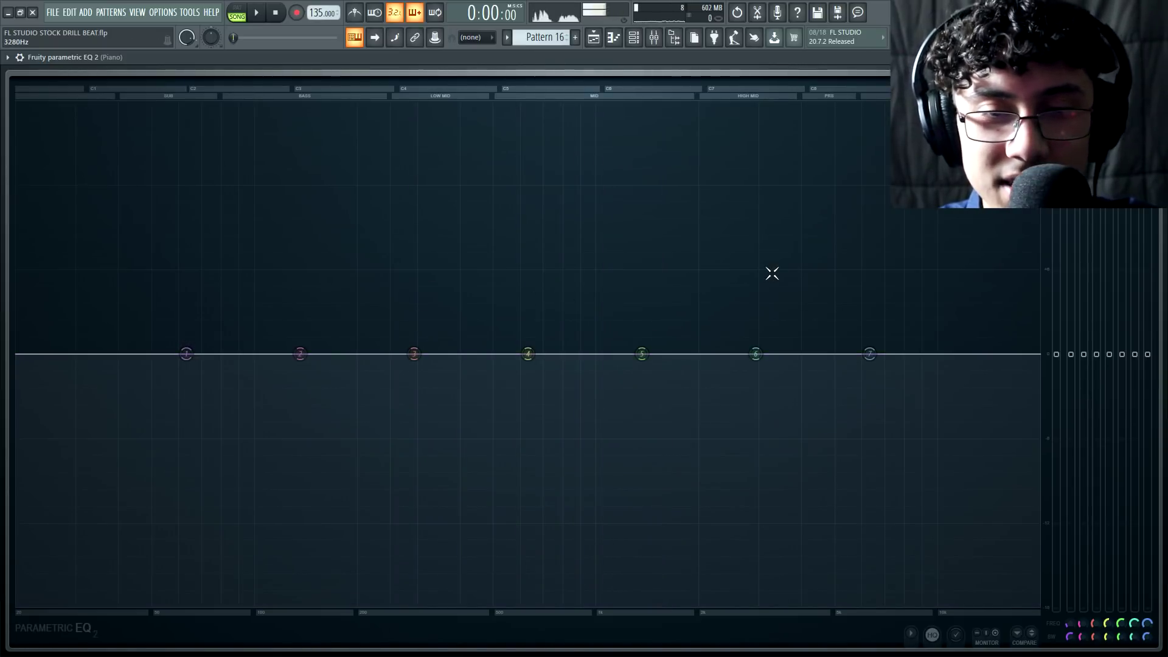
key("space")
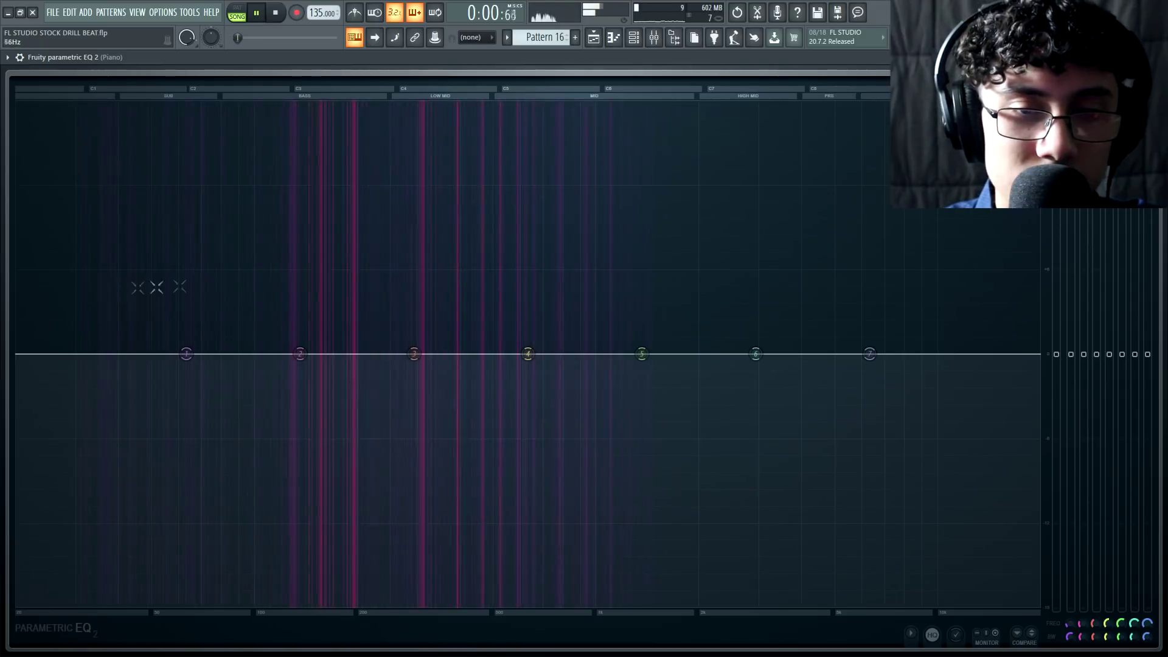
key("space")
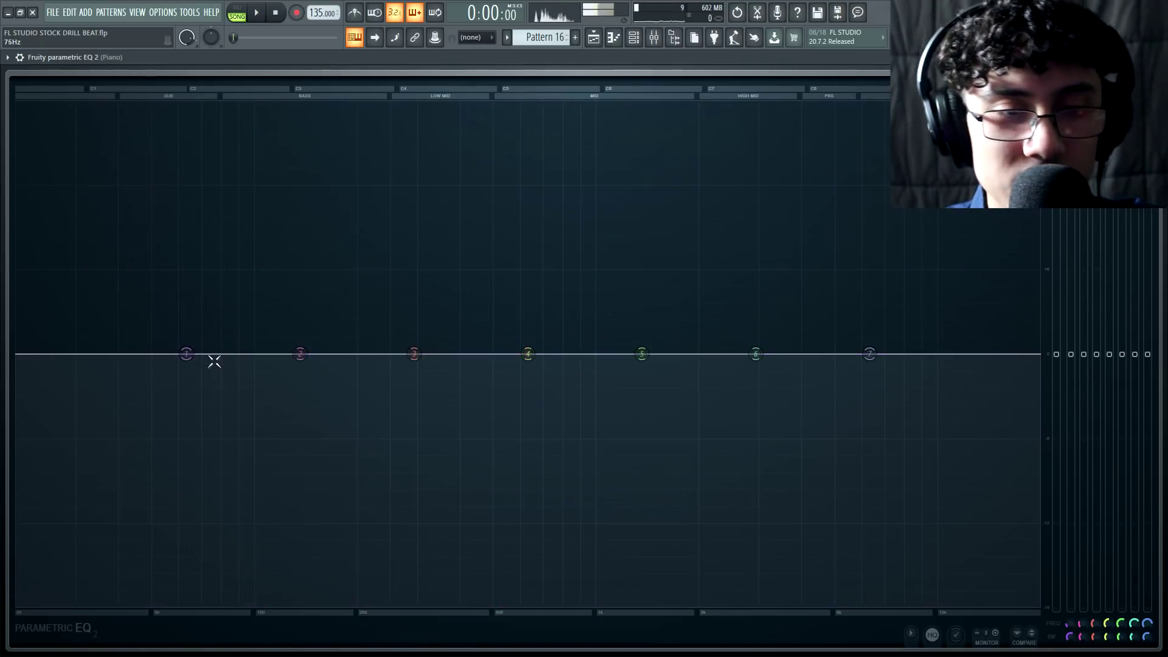
Try lowering the EQ's low-shelf band 1 with the Steep 8 order and with order 2.
right_click(189, 357)
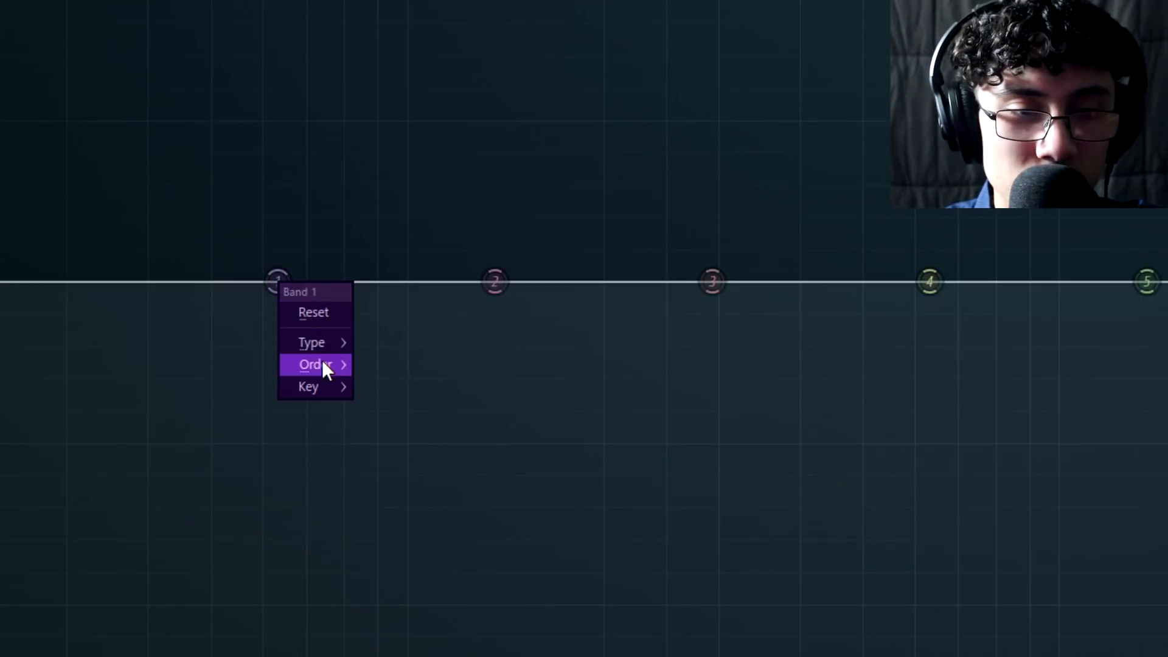
mouse_move(207, 398)
left_click(474, 344)
left_click_drag(311, 230, 343, 530)
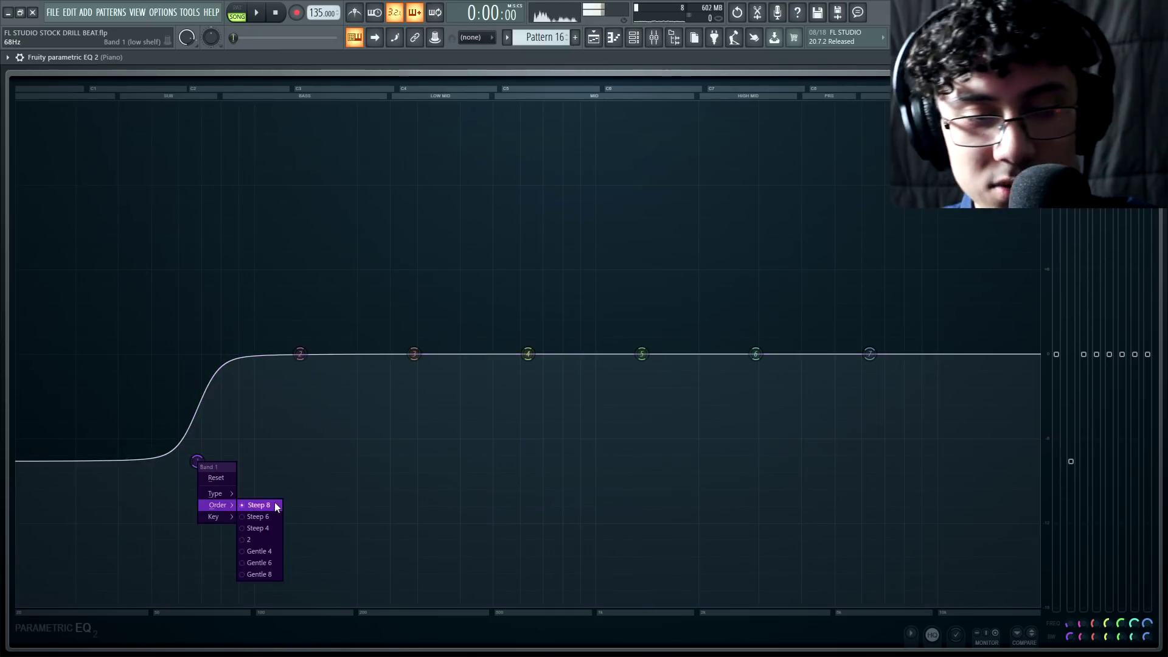
left_click(264, 538)
left_click_drag(197, 461, 236, 524)
Give band 1 a steep order and cut the piano's lows by 18 dB at 88 Hz while the arrangement plays.
right_click(235, 525)
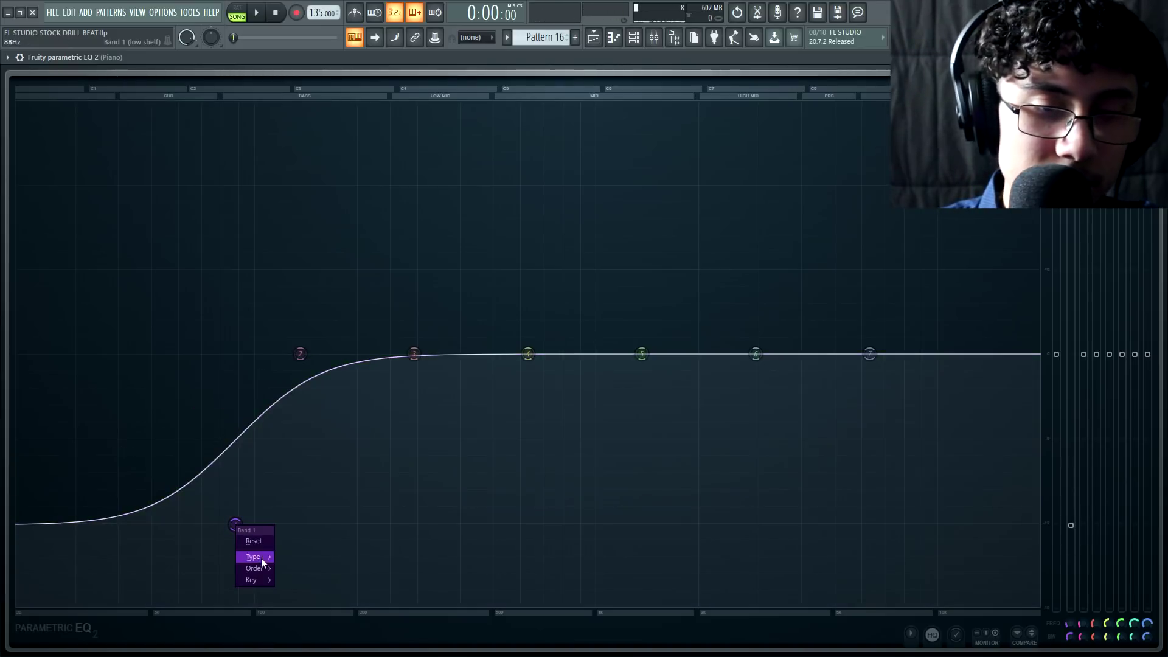
left_click(284, 570)
left_click_drag(235, 524, 268, 606)
key("space")
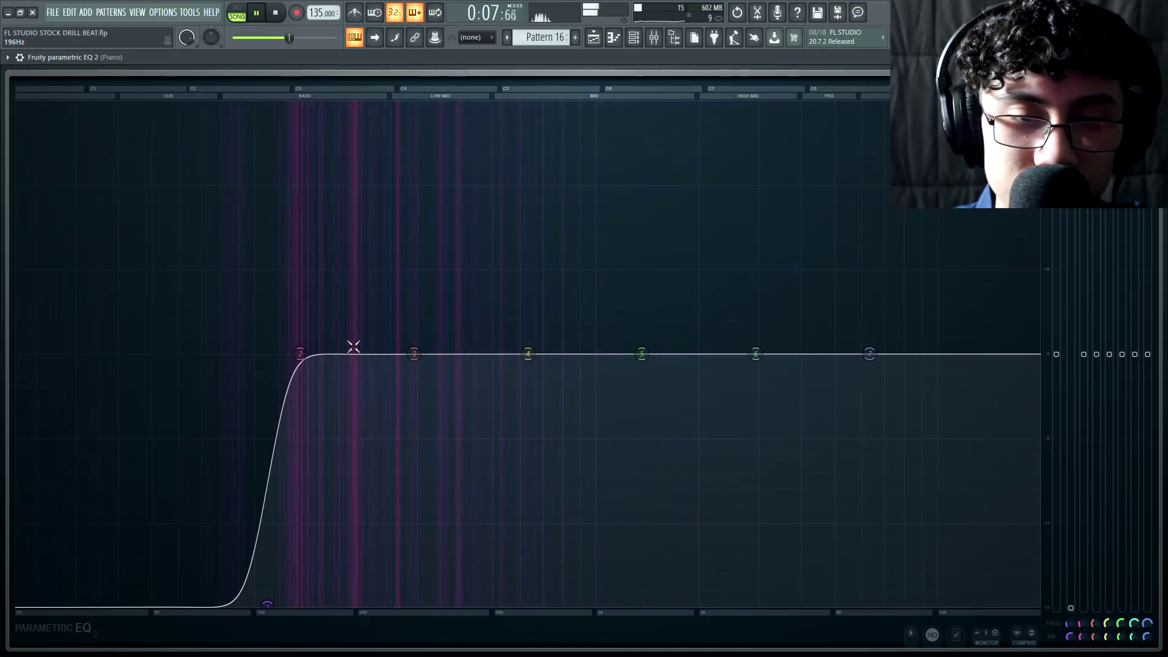
left_click_drag(268, 606, 235, 606)
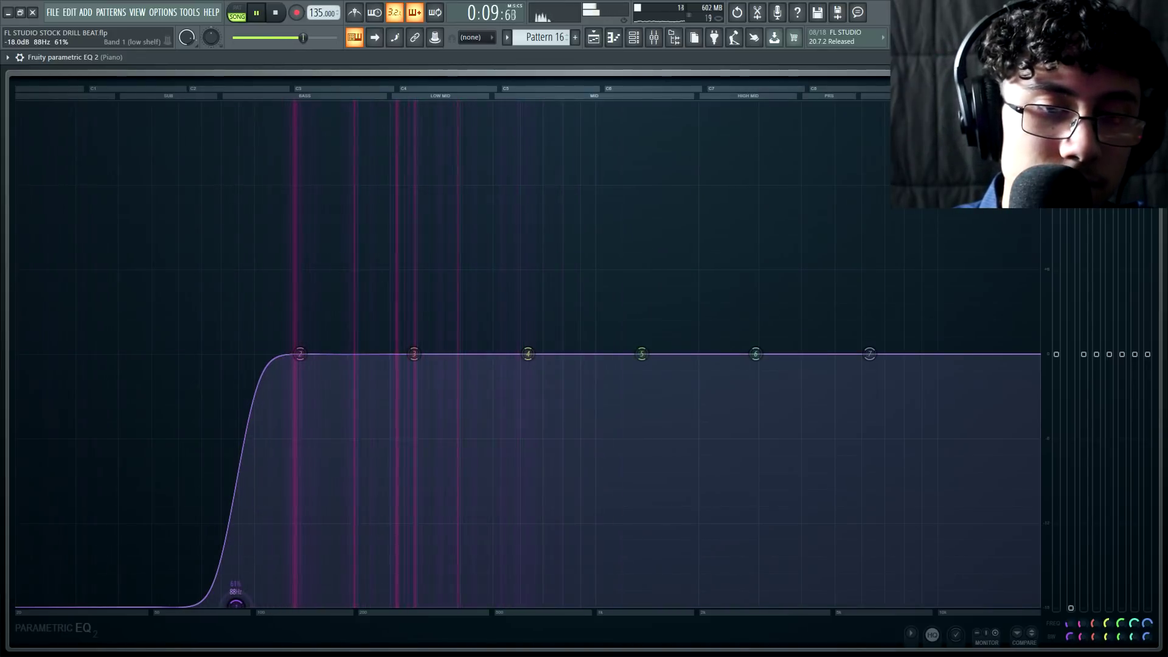
Give EQ band 7 a steep order and lower it fully to cut the piano's high frequencies.
right_click(869, 353)
mouse_move(888, 393)
left_click(926, 399)
left_click_drag(869, 354, 831, 606)
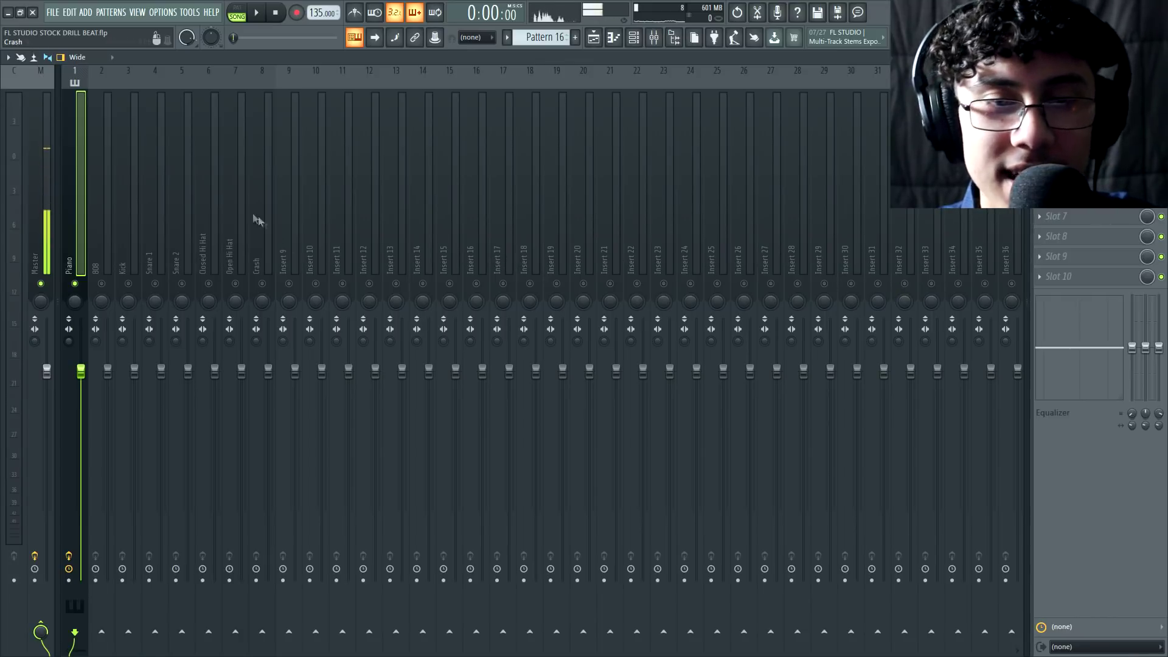
Reselect the Piano track and cut its lows to -18 dB at 90 Hz with the mixer track's built-in equalizer.
left_click(479, 214)
left_click(186, 218)
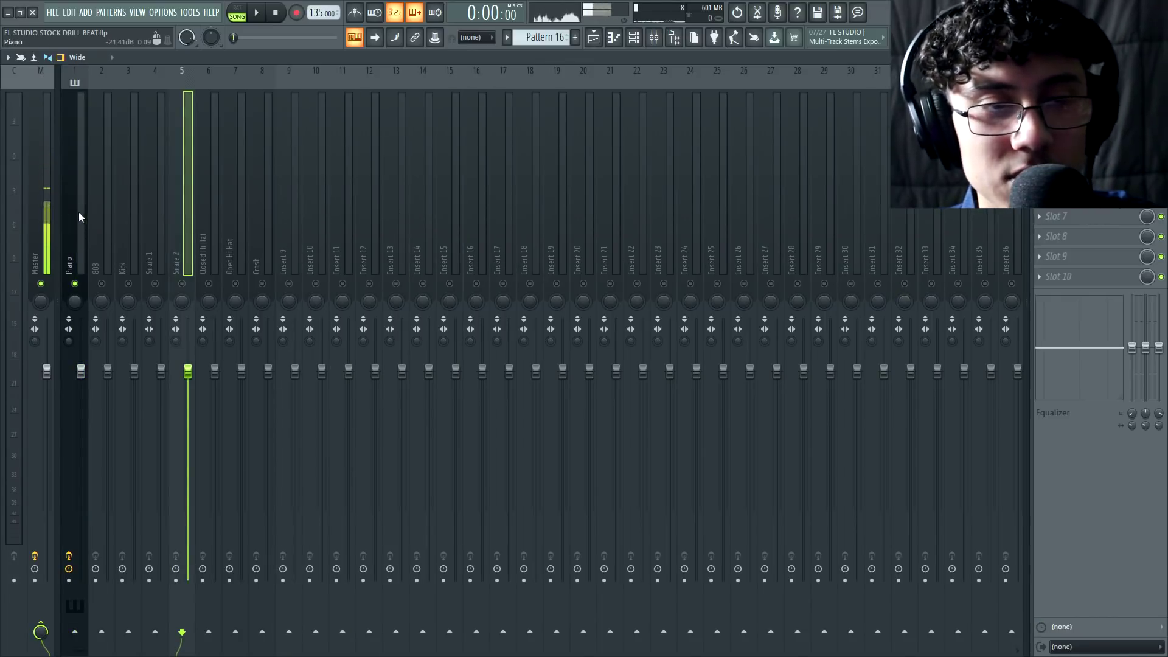
left_click(78, 217)
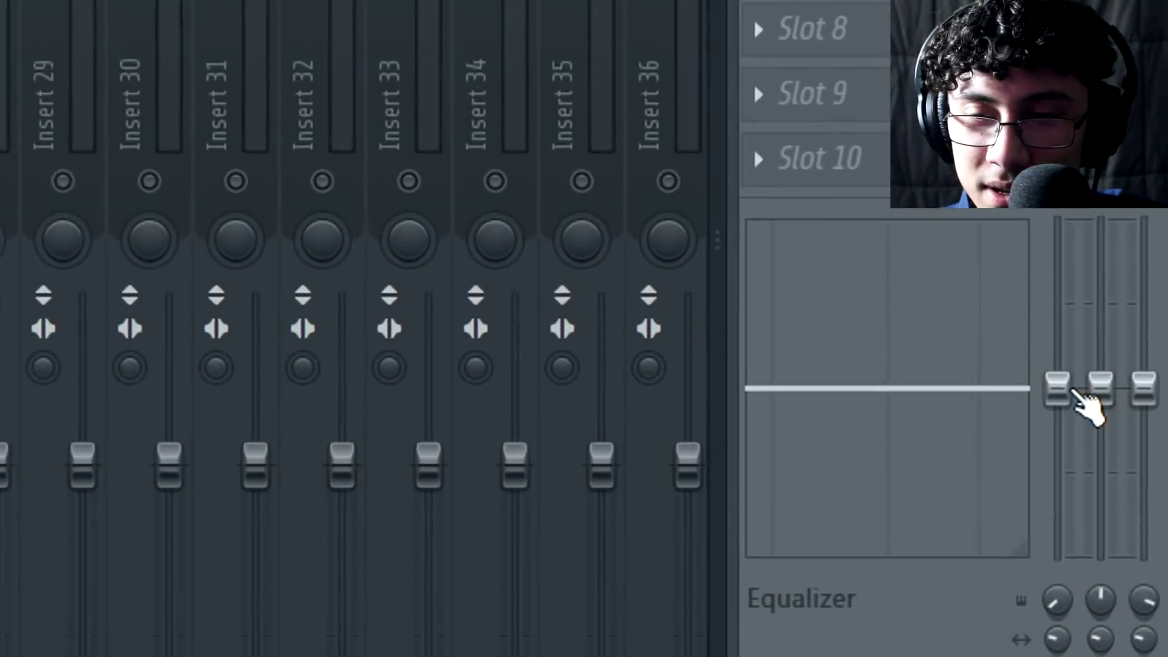
mouse_move(1102, 394)
left_mouse_down()
mouse_move(1103, 426)
mouse_move(1100, 407)
mouse_move(1145, 371)
left_mouse_up()
right_click(1145, 372)
left_click(1140, 395)
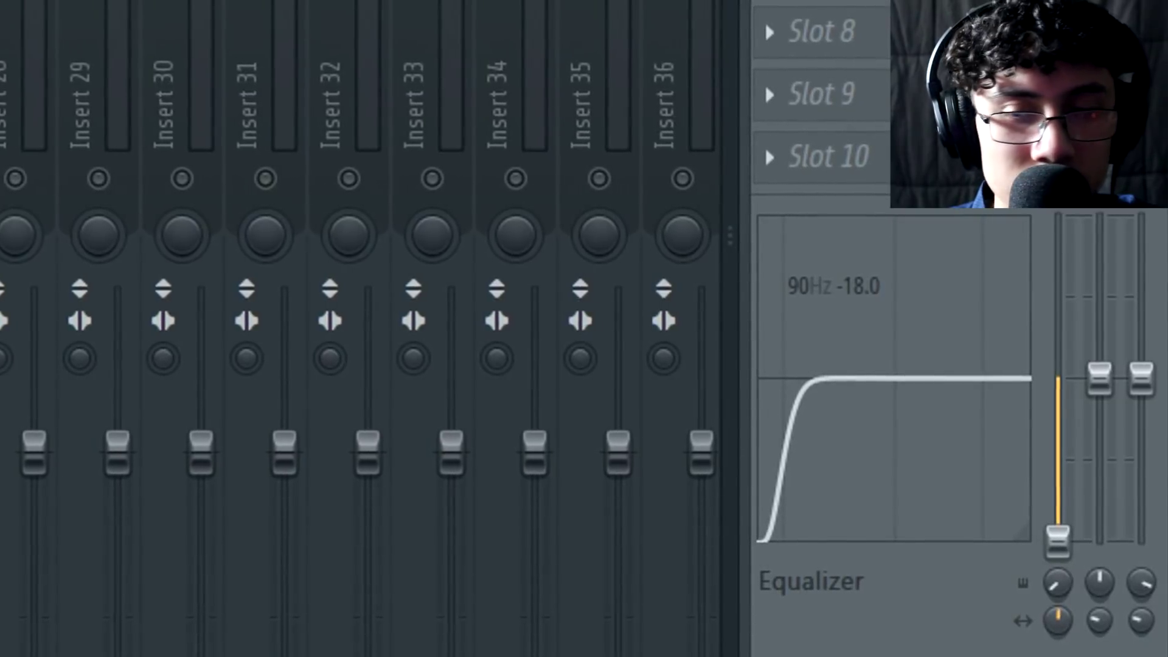
scroll(1058, 586, "down", 2)
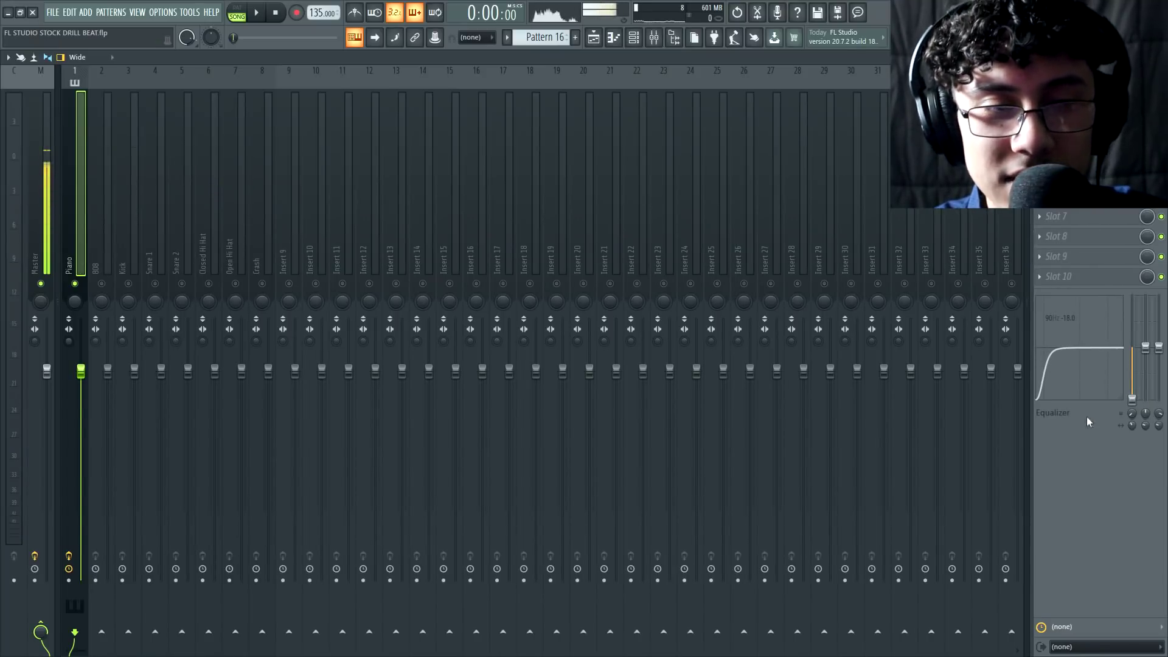
Insert Fruity Compressor on the Piano track and set its ratio to 2.0:1.
left_click(1083, 95)
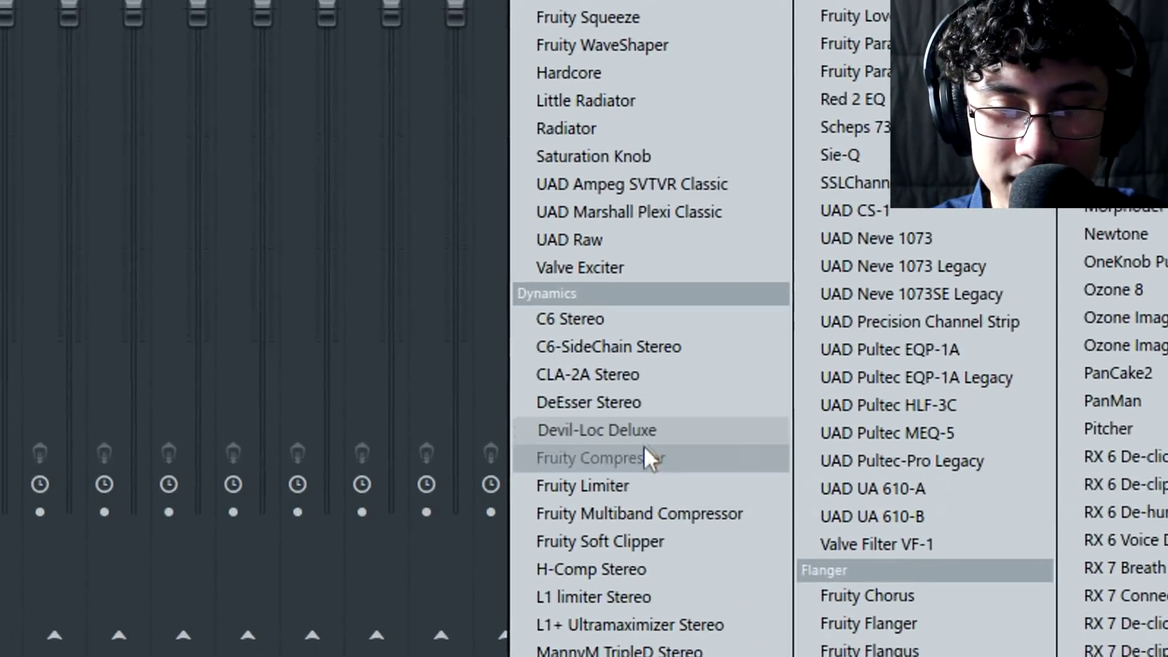
left_click(646, 457)
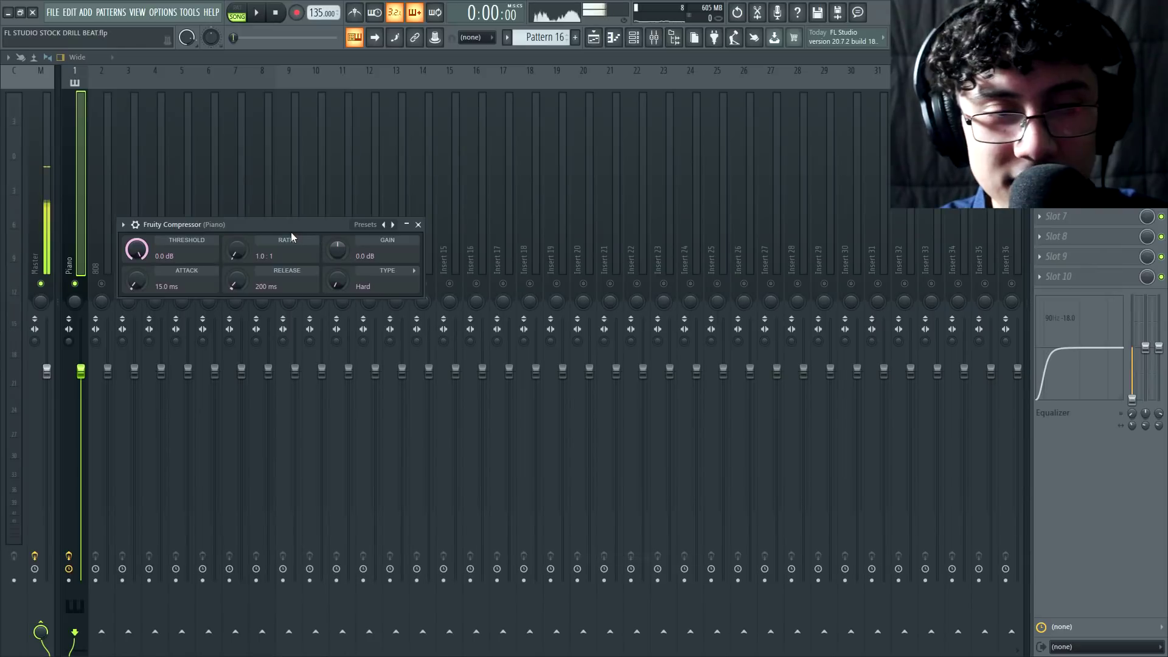
left_click_drag(291, 233, 466, 158)
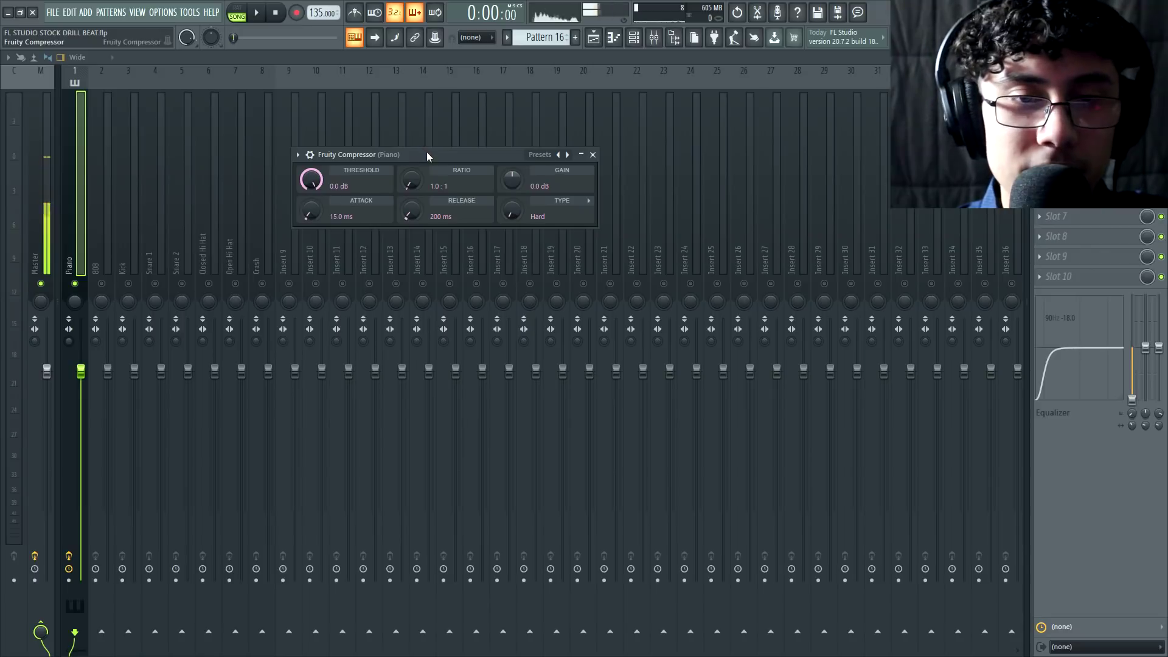
left_click_drag(426, 152, 419, 152)
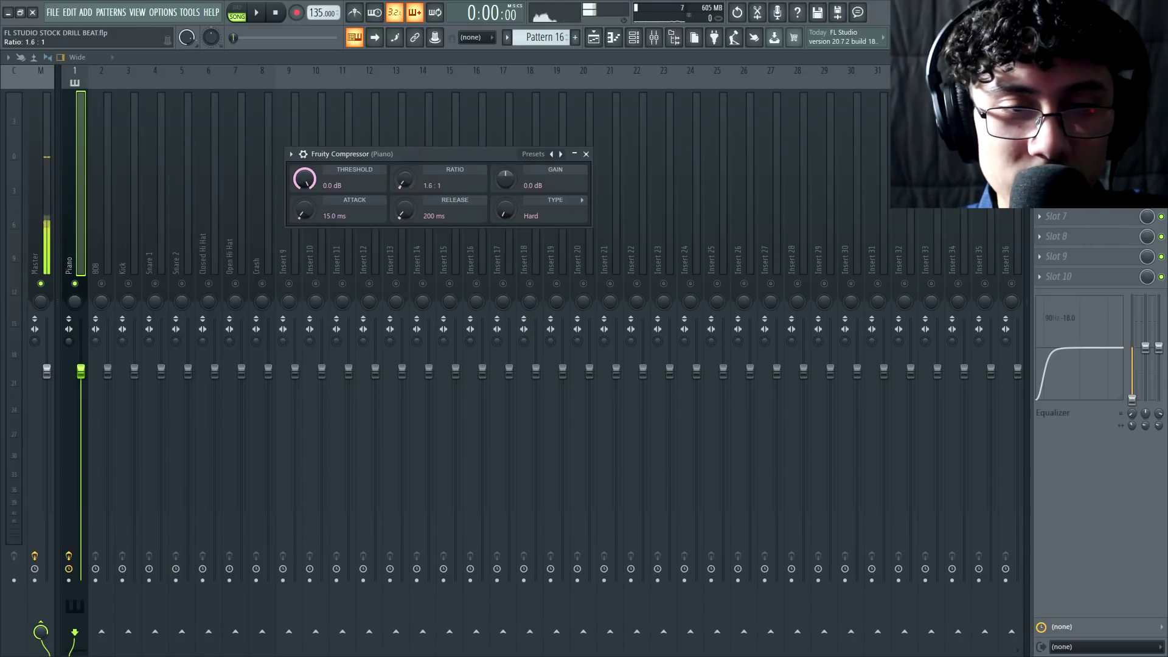
left_click_drag(405, 180, 405, 182)
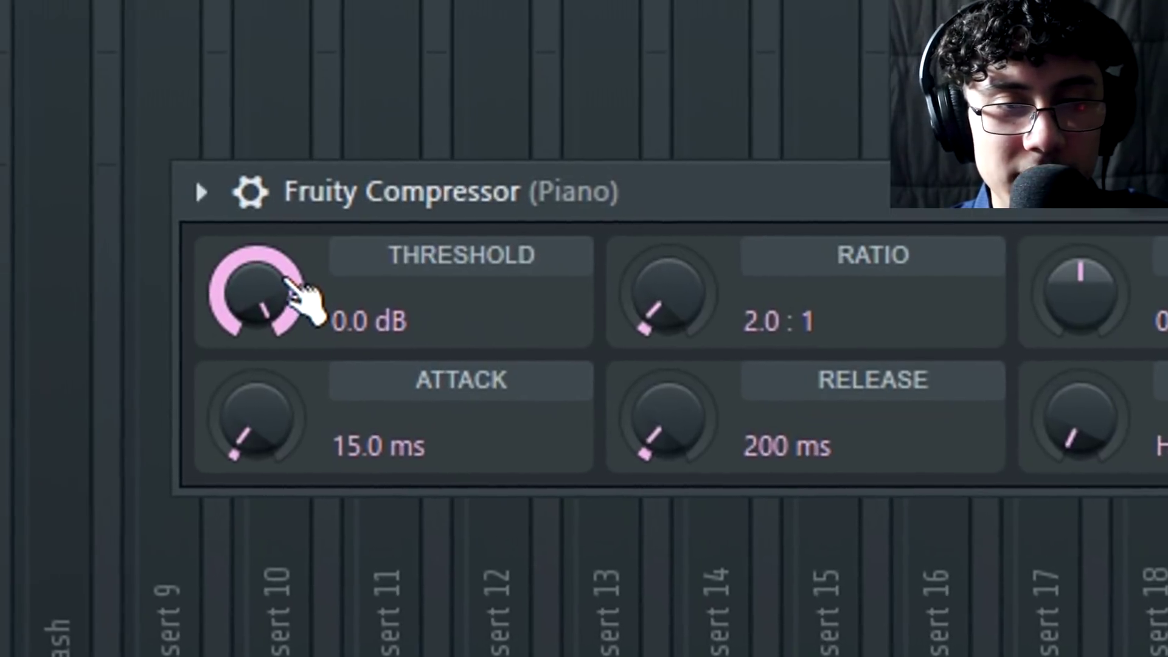
Lower the piano compressor's threshold to -19.4 dB.
left_click_drag(317, 181, 317, 194)
left_click_drag(263, 294, 263, 333)
left_click_drag(309, 312, 309, 347)
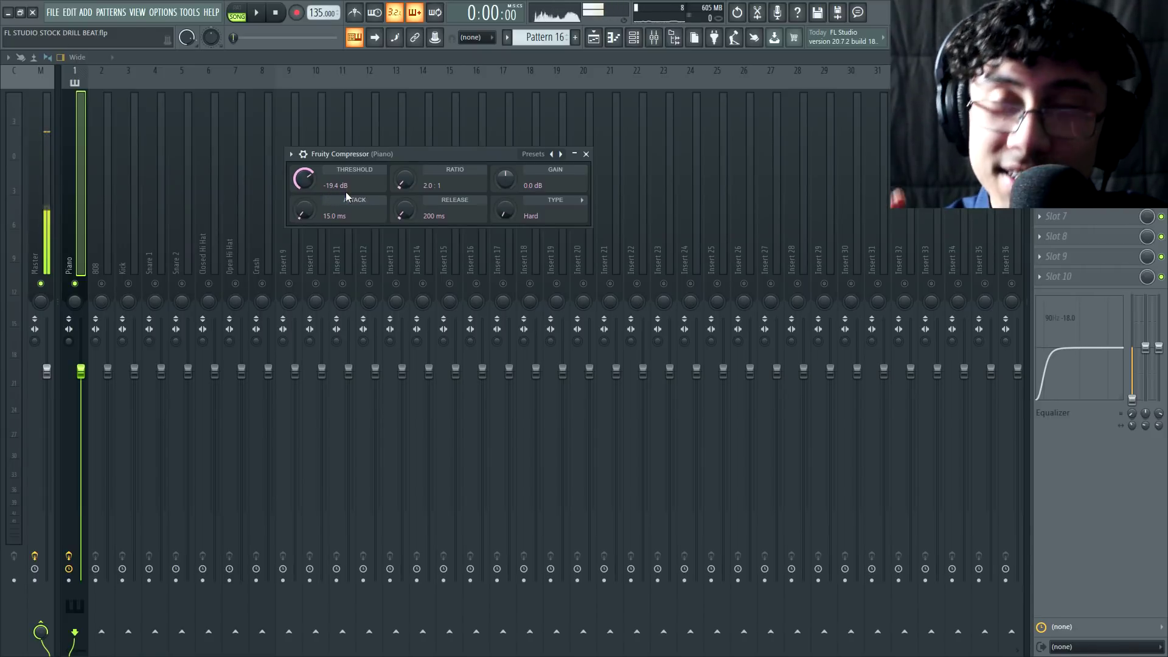
Try compressor thresholds down to -53.3 dB during playback, raise the threshold again and increase the gain.
left_click_drag(346, 191, 345, 219)
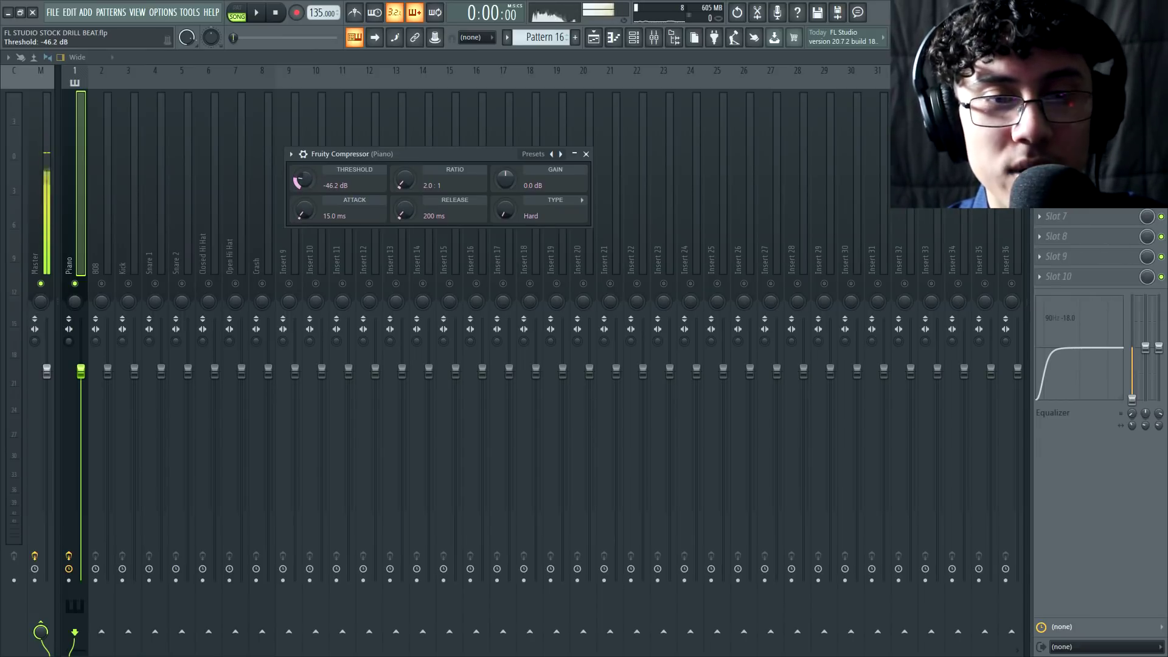
key("space")
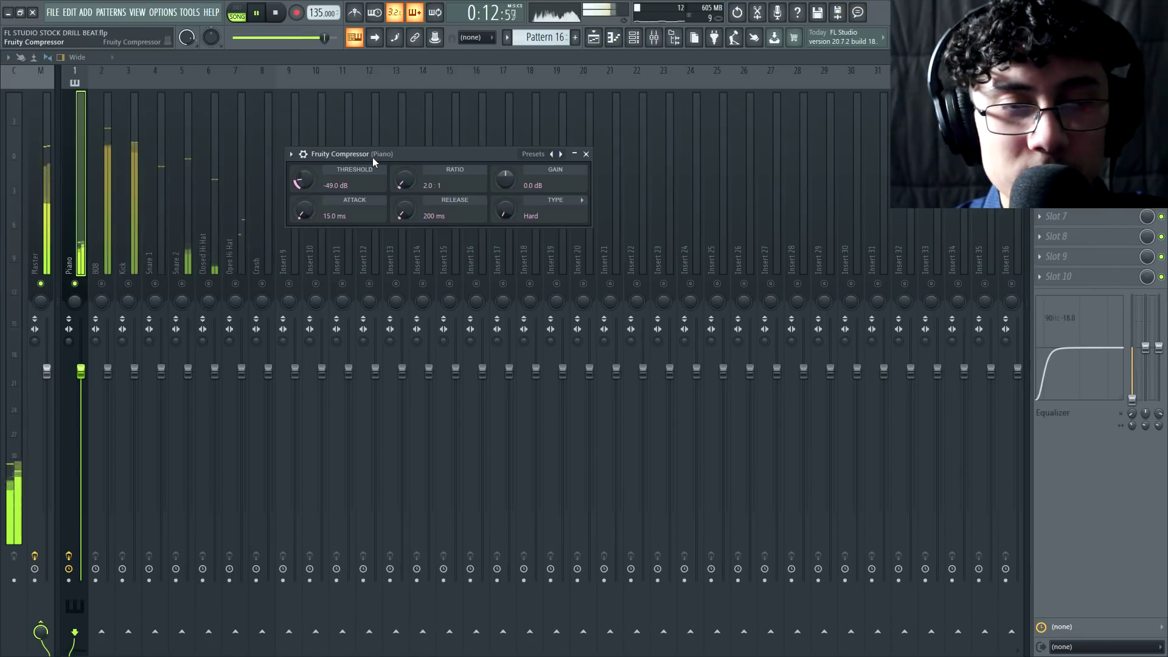
left_click_drag(315, 185, 315, 190)
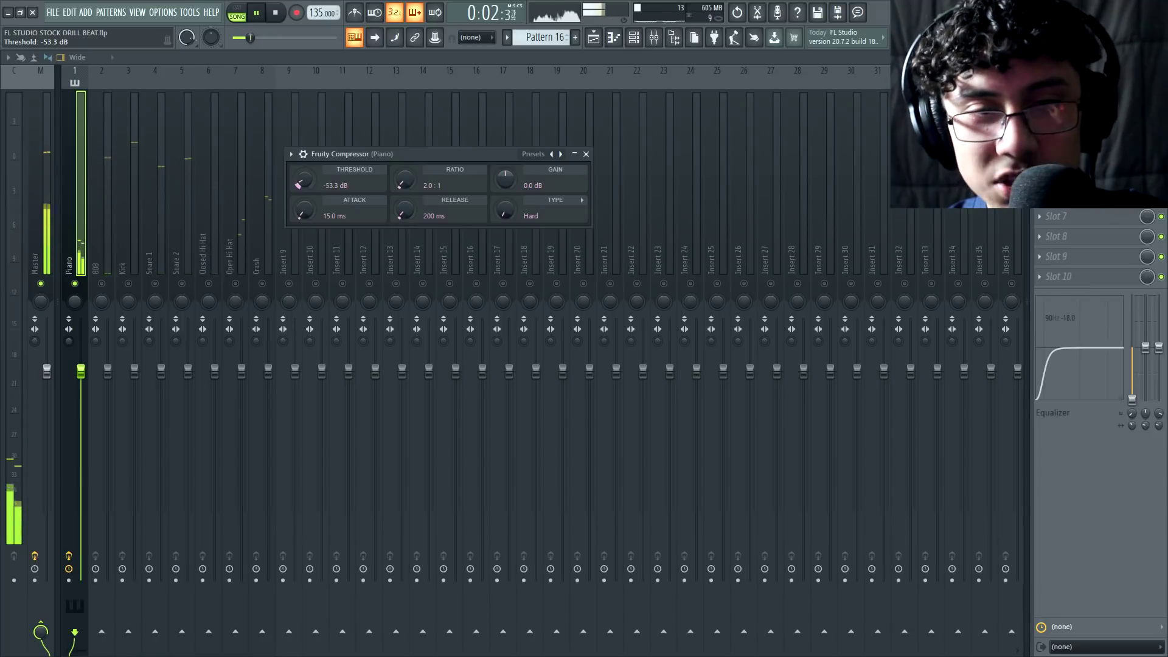
left_click_drag(298, 184, 298, 149)
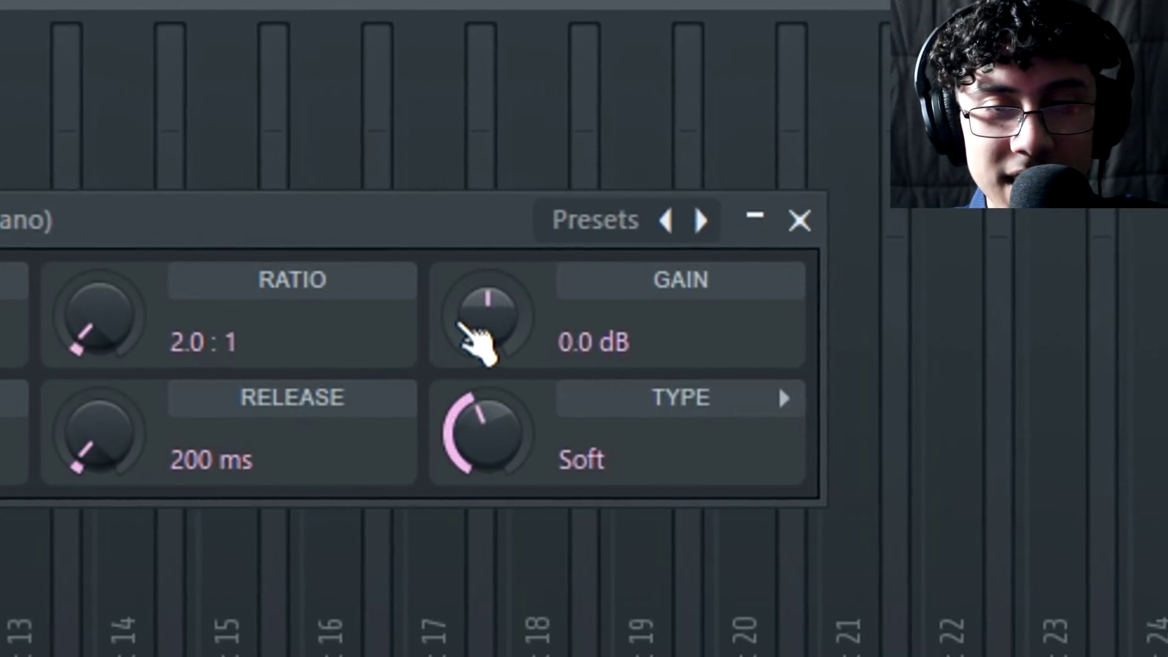
left_click_drag(492, 323, 491, 302)
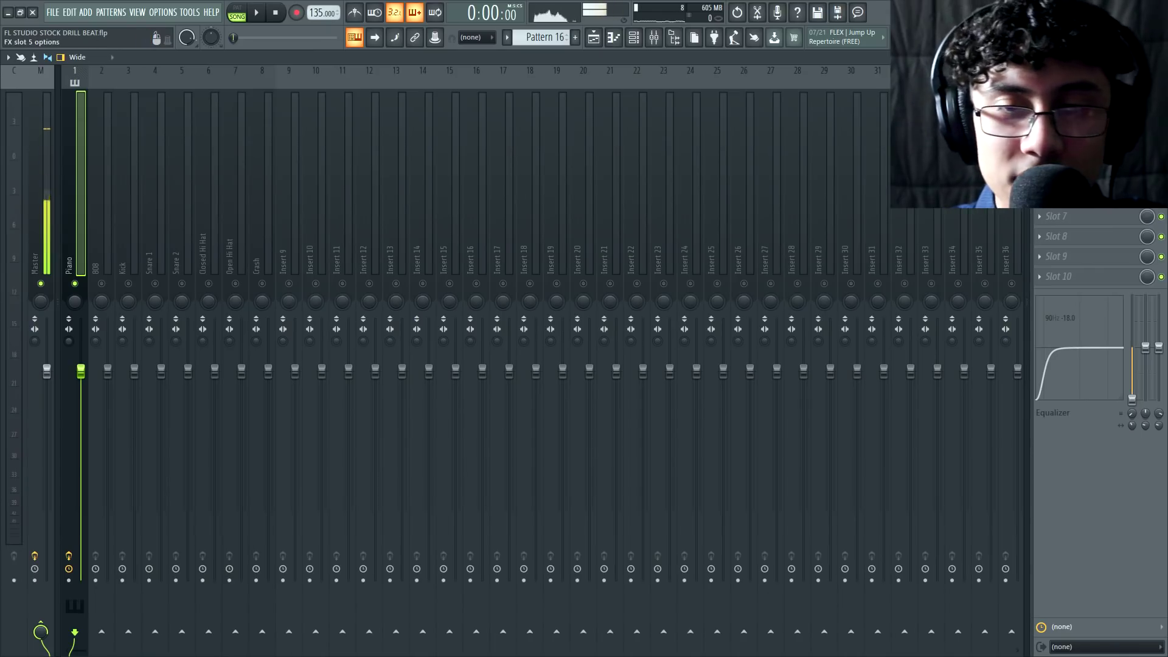
Insert Fruity Reeverb 2 in slot 5 of the Piano track and lower its wet level during playback.
left_click(1039, 176)
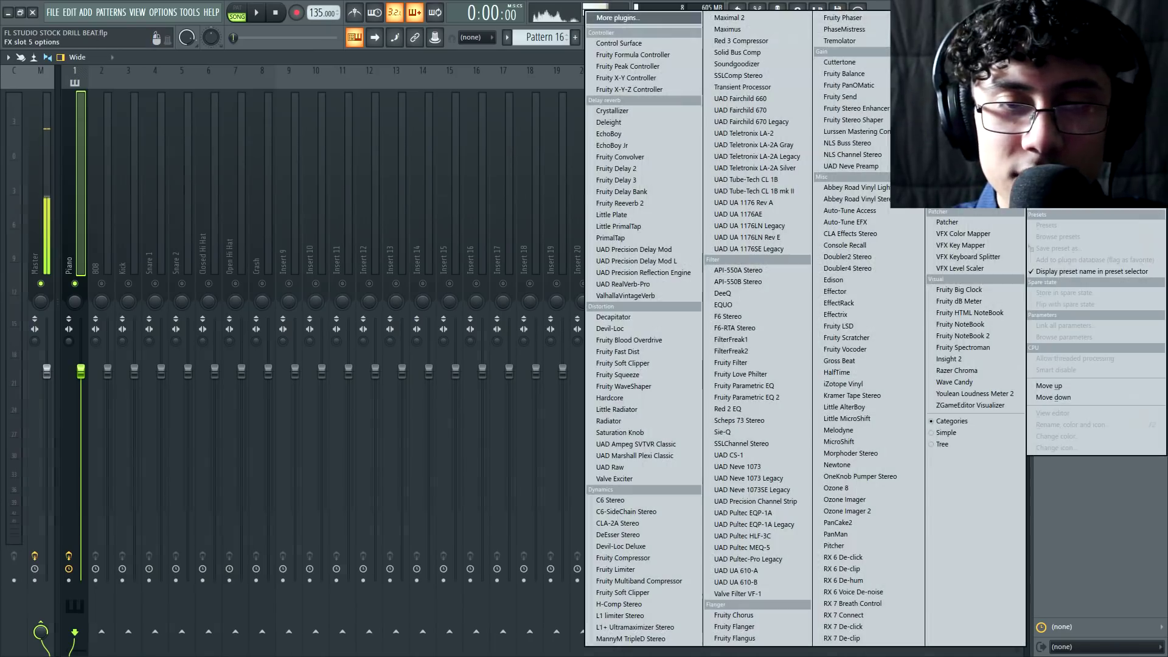
left_click(681, 206)
left_click_drag(491, 121, 531, 130)
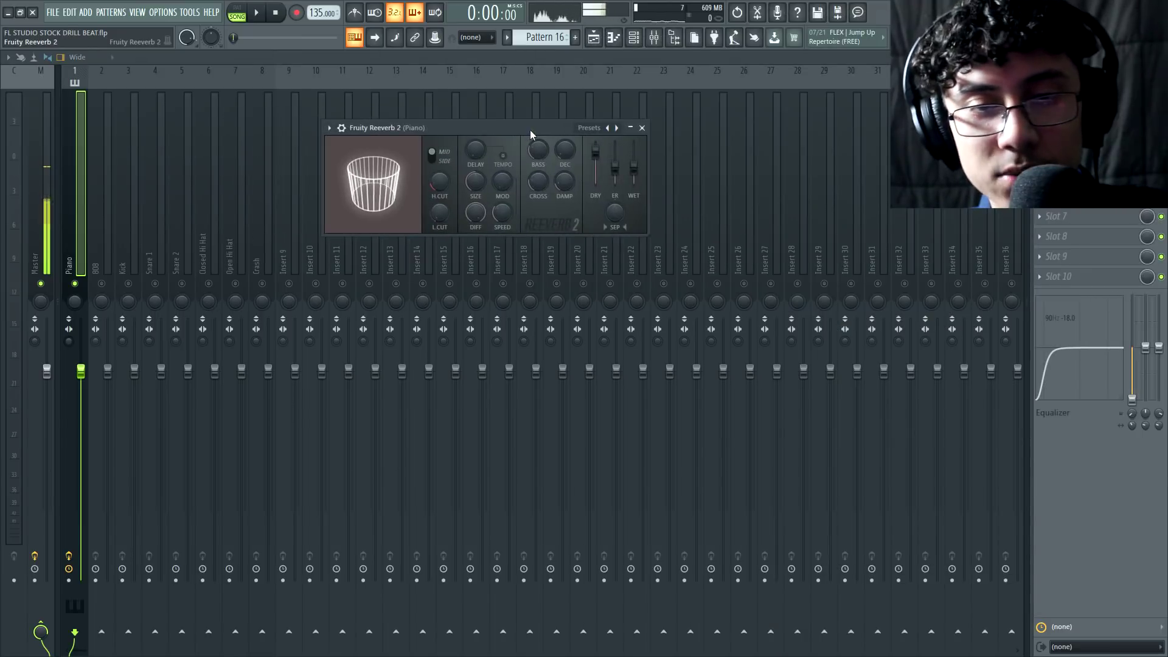
key("space")
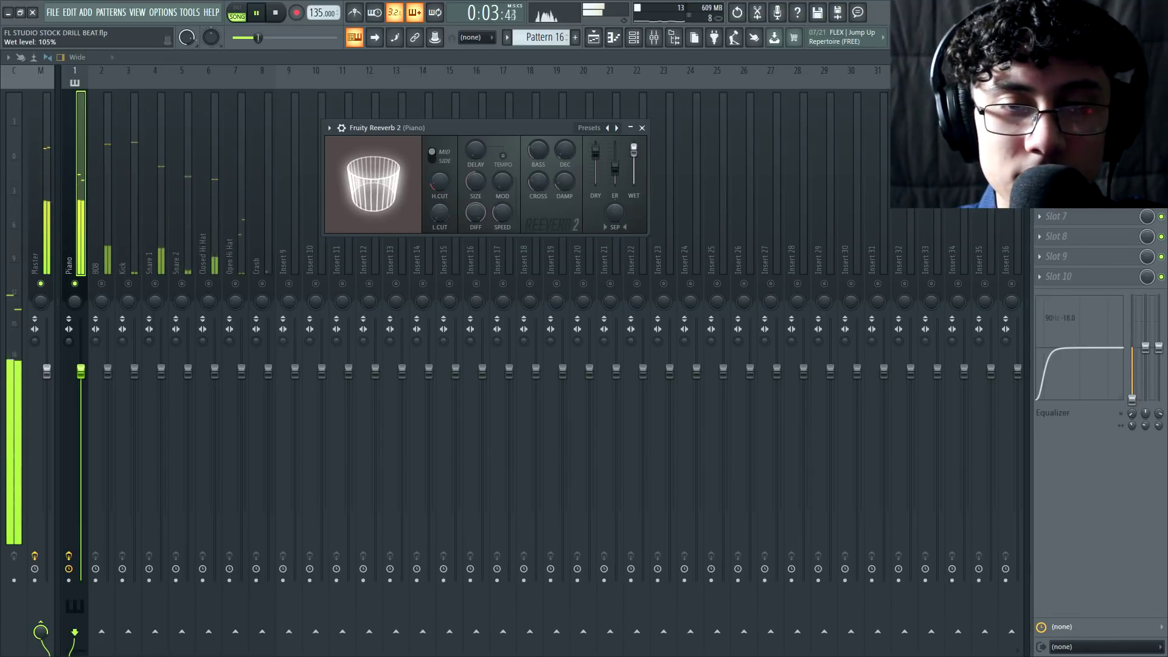
left_click_drag(634, 148, 634, 170)
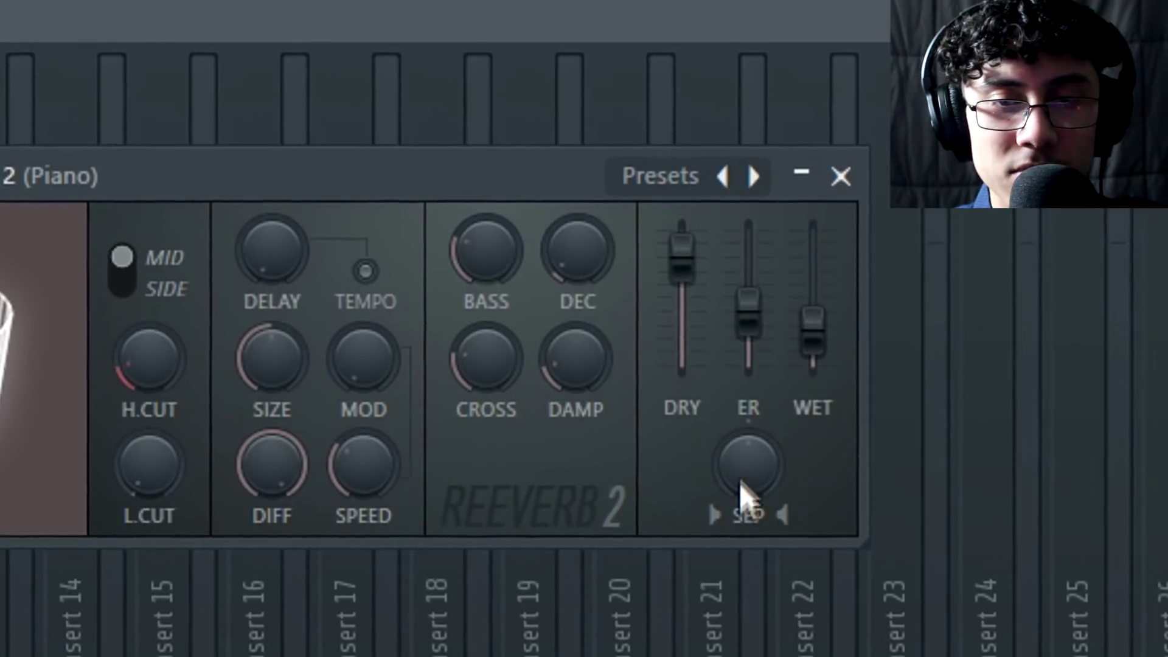
Adjust the reverb's stereo separation in both directions and try a minimal and a larger room size.
left_click_drag(750, 457, 750, 400)
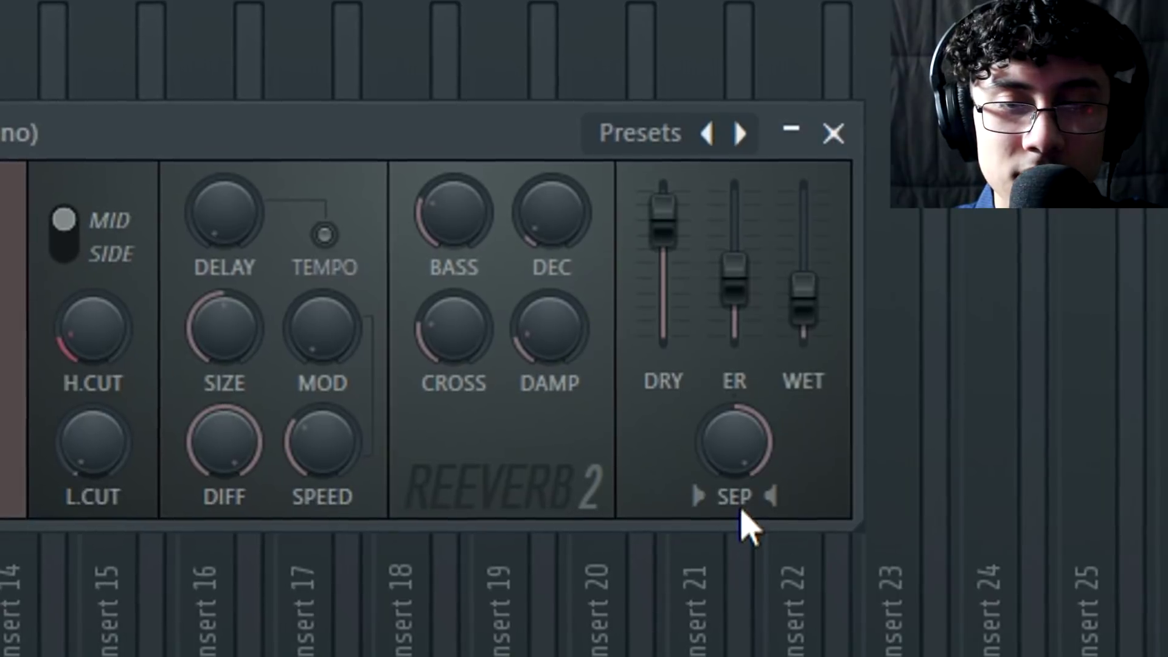
left_click_drag(740, 459, 741, 523)
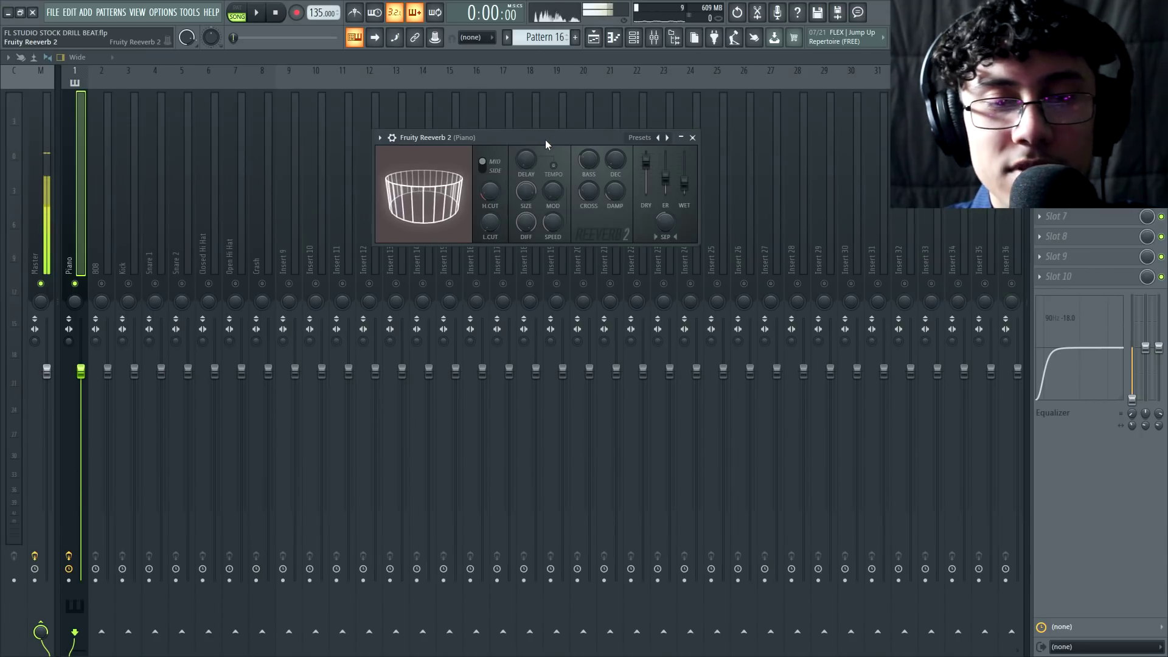
left_click_drag(549, 130, 550, 122)
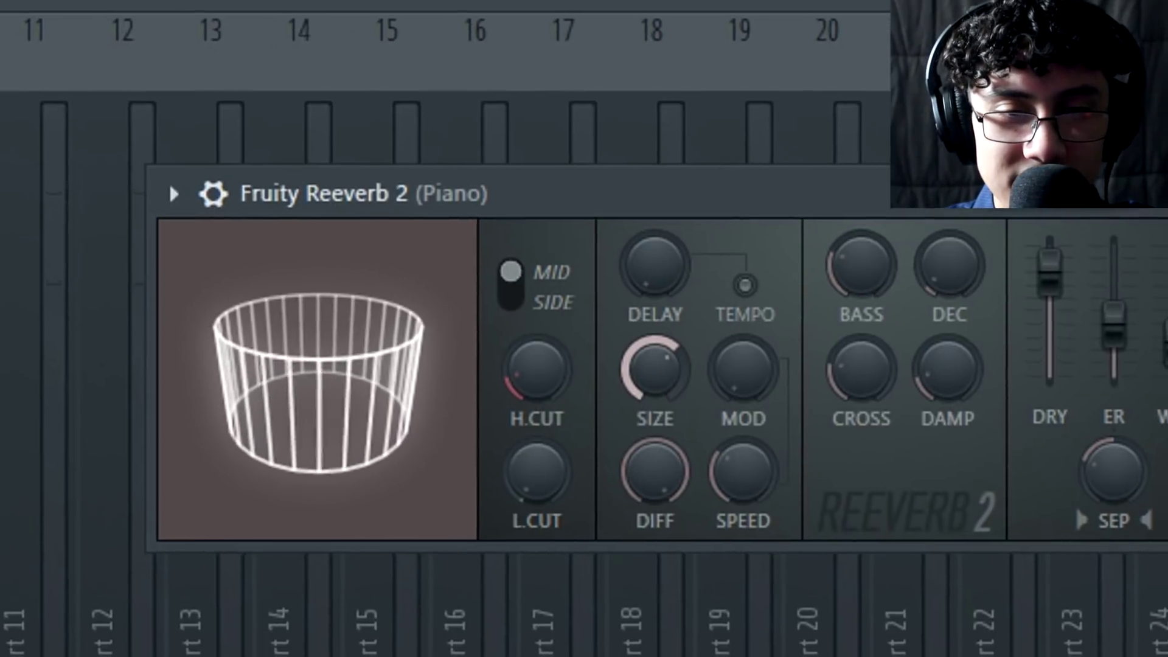
left_click_drag(662, 375, 662, 493)
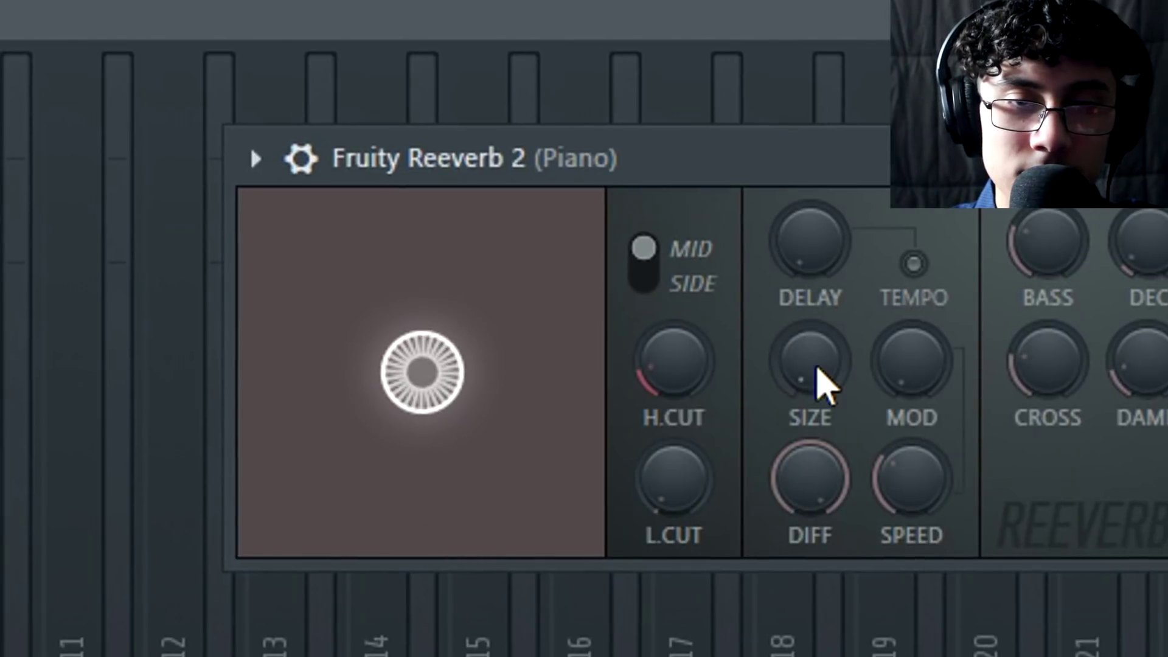
left_click_drag(826, 391, 827, 316)
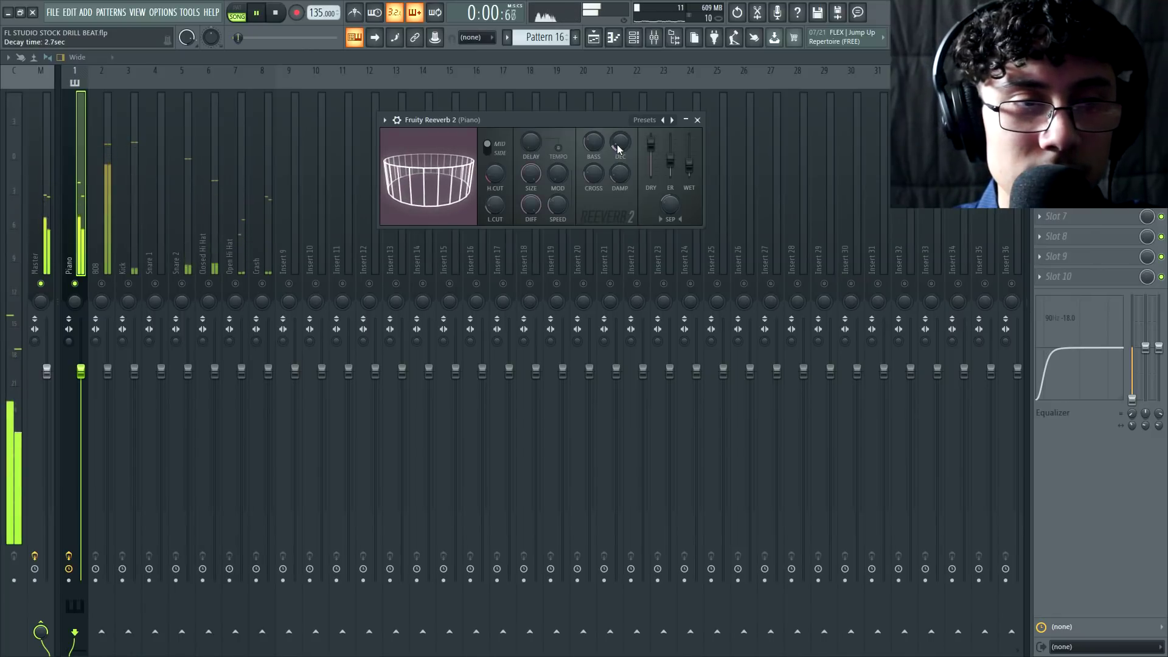
Set the reverb's wet level to 33% during playback and close the reverb.
left_click_drag(613, 122, 578, 122)
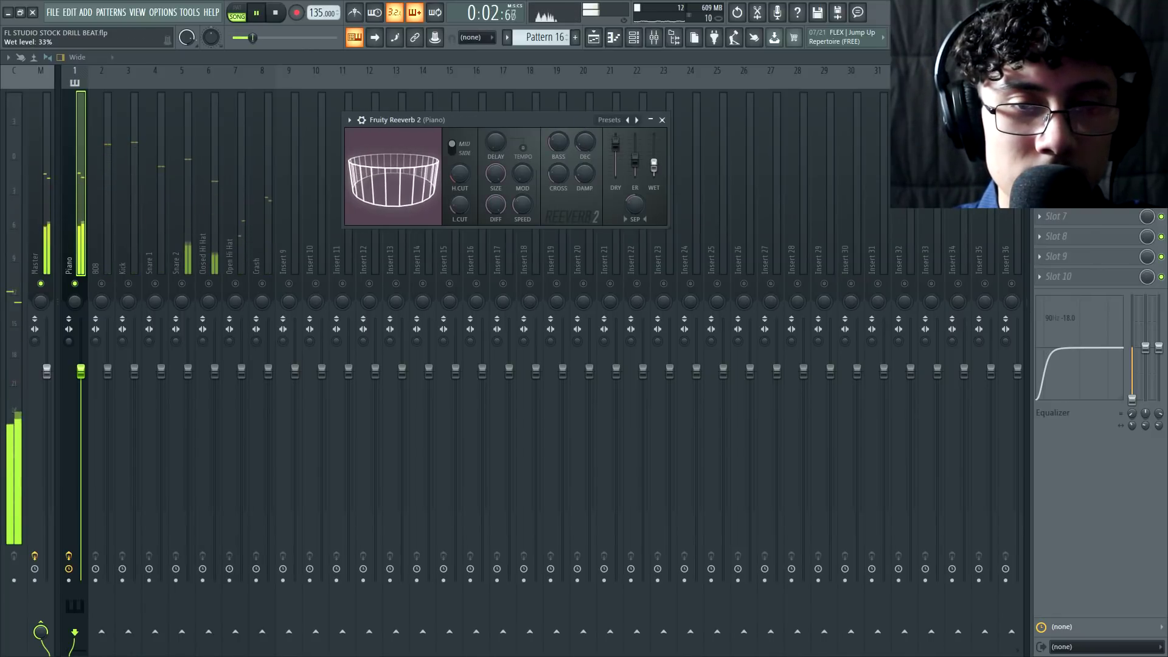
left_click(662, 120)
key("space")
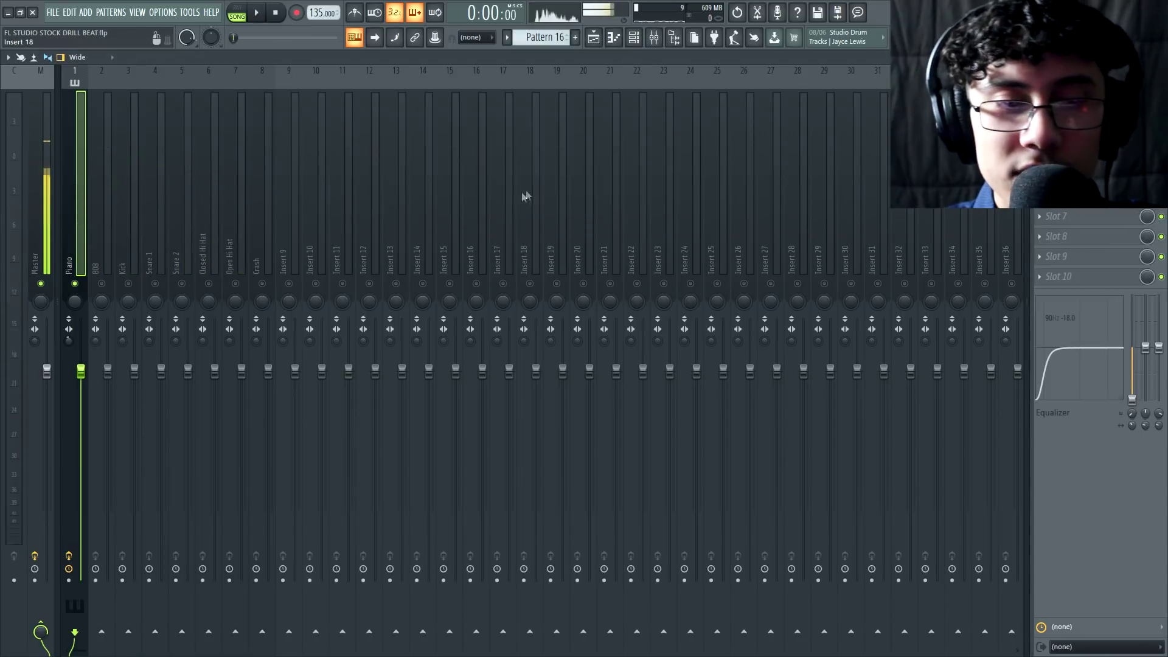
Insert Fruity WaveShaper on the 808 track and bend its curve upward to distort the bass, checking it in playback.
left_click(103, 251)
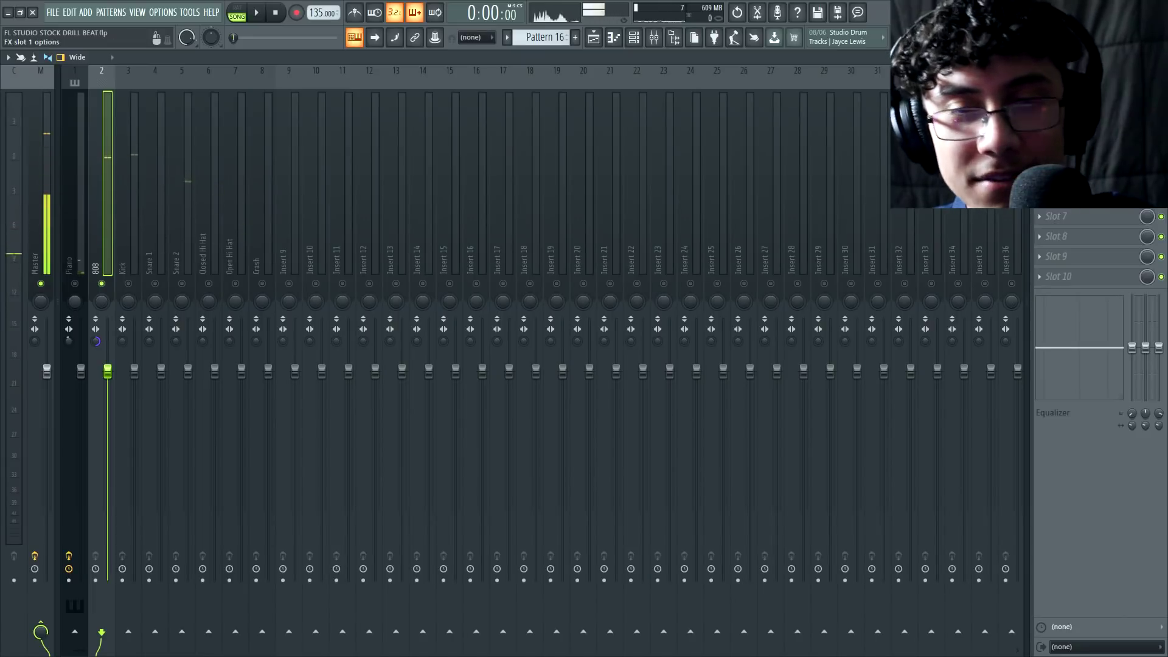
left_click(1040, 97)
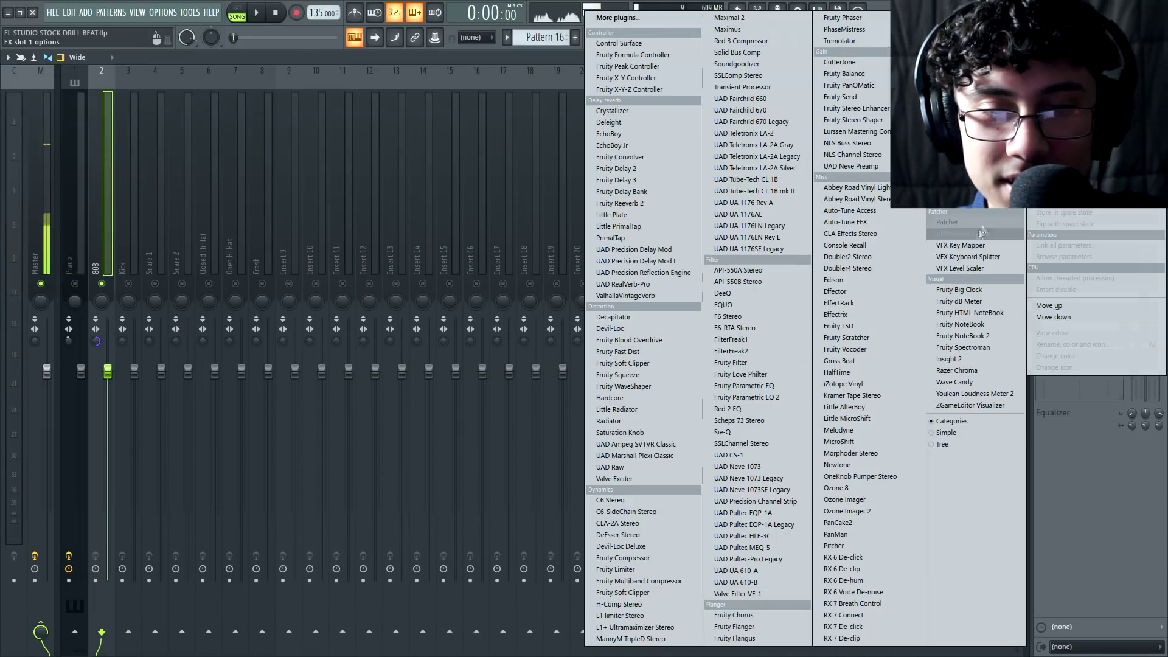
left_click(625, 386)
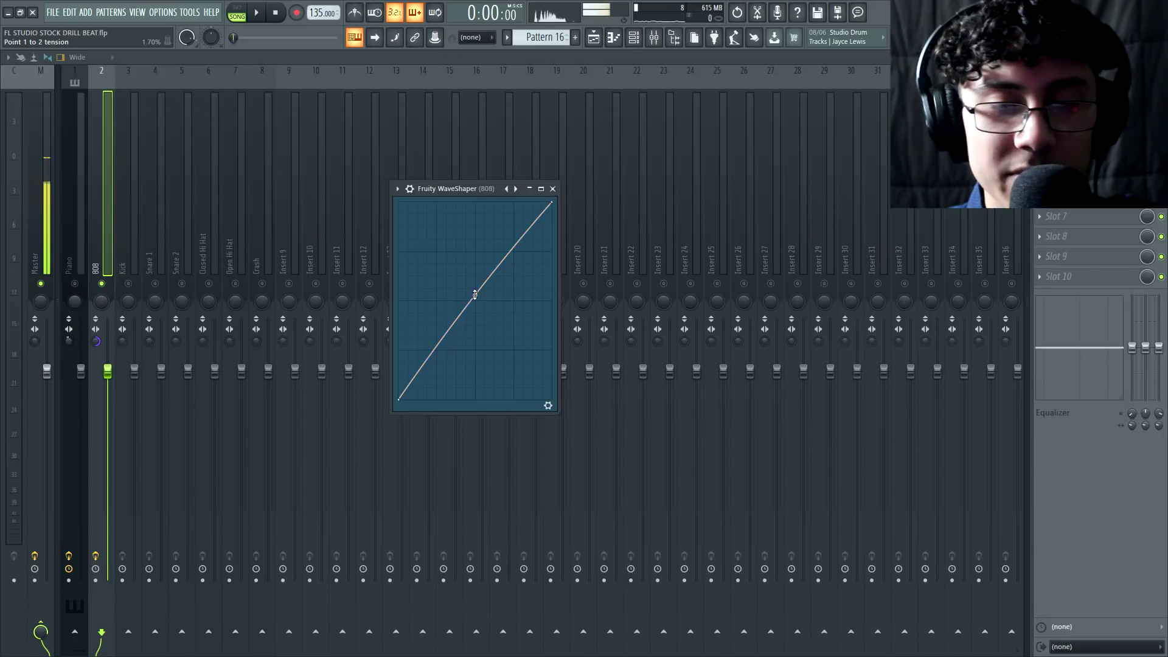
mouse_move(476, 280)
left_mouse_down()
mouse_move(474, 213)
mouse_move(476, 280)
left_mouse_up()
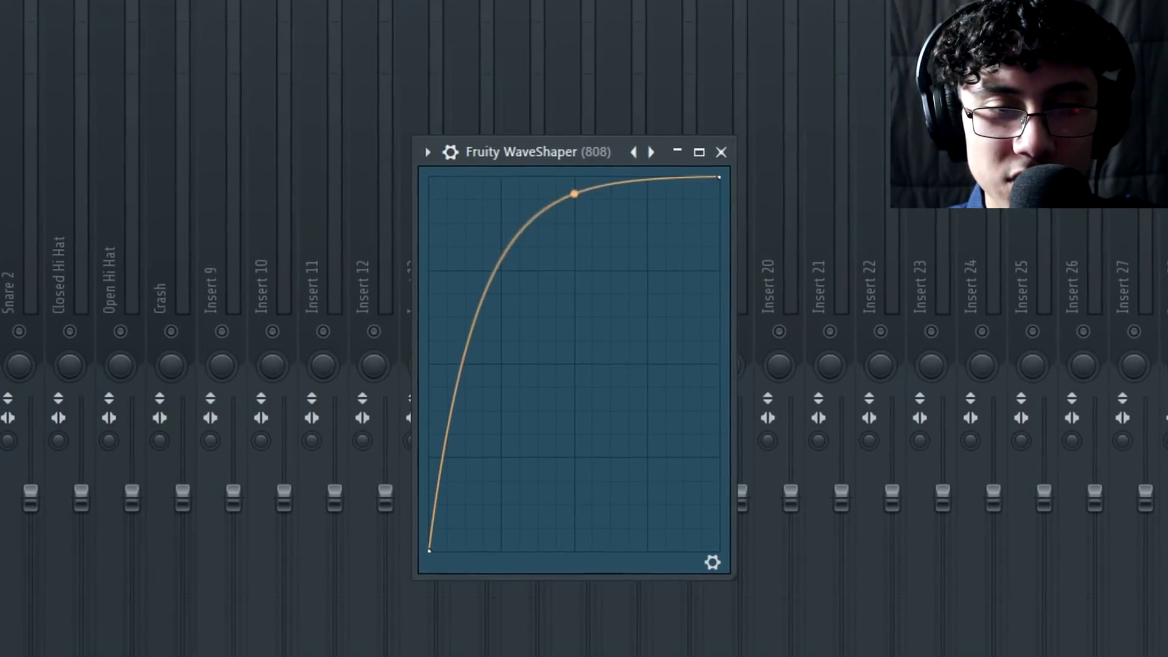
left_click_drag(575, 320, 580, 198)
key("space")
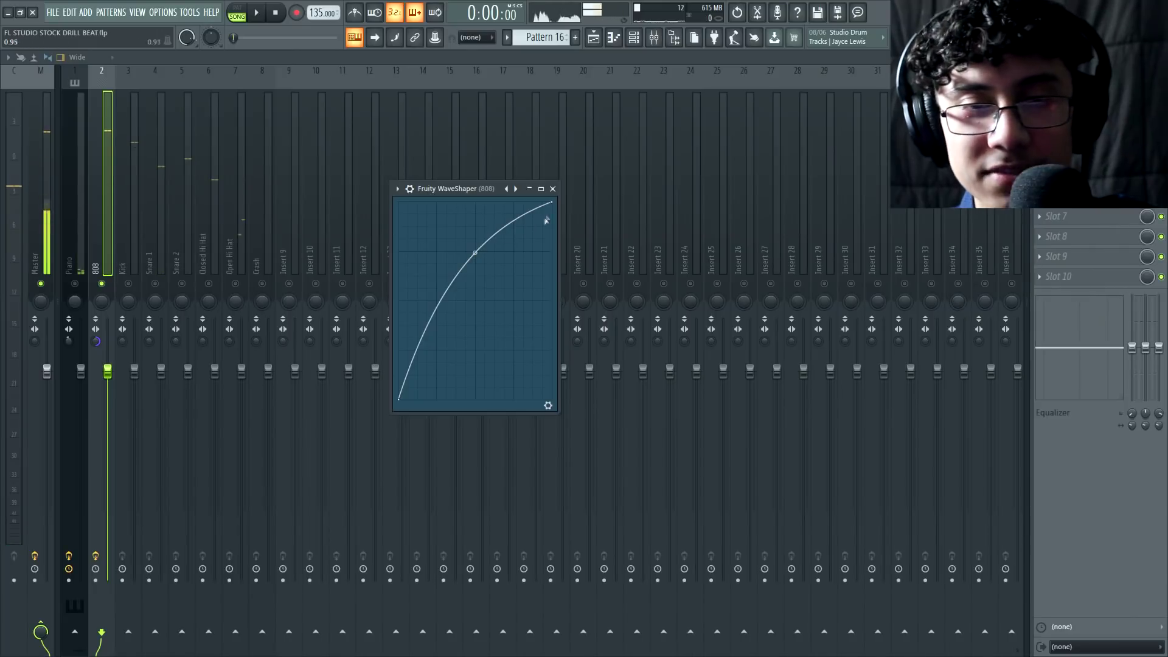
left_click(750, 114)
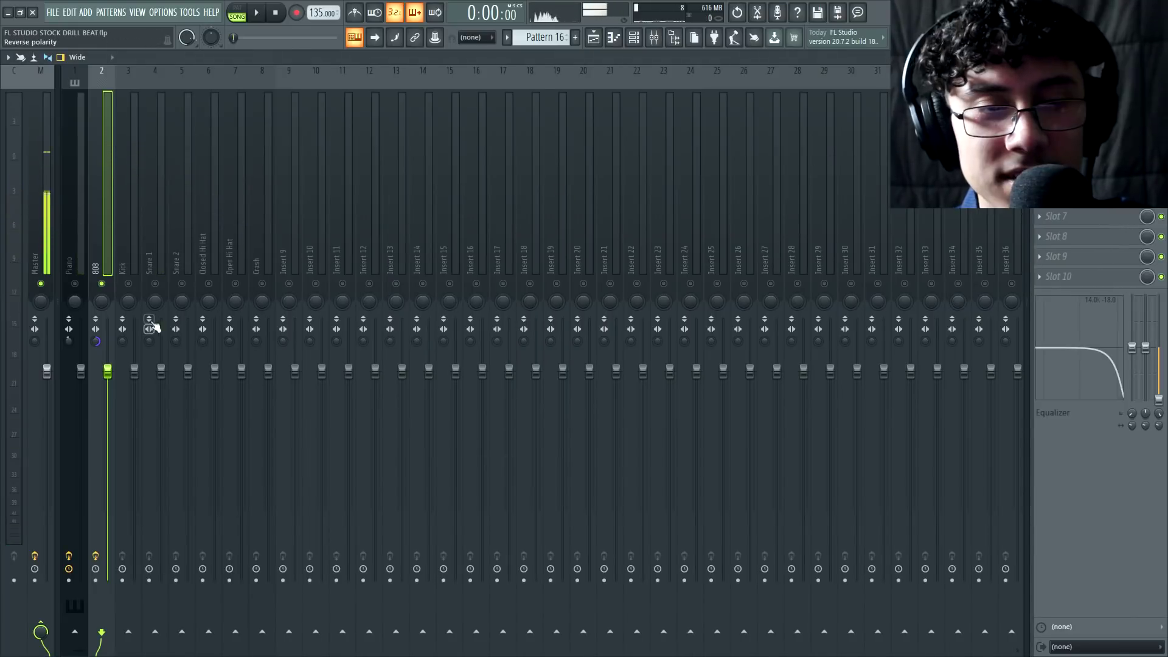
Insert Fruity Parametric EQ 2 on the Kick track, try a band 2 boost at 92 Hz and reset that band.
left_click(133, 247)
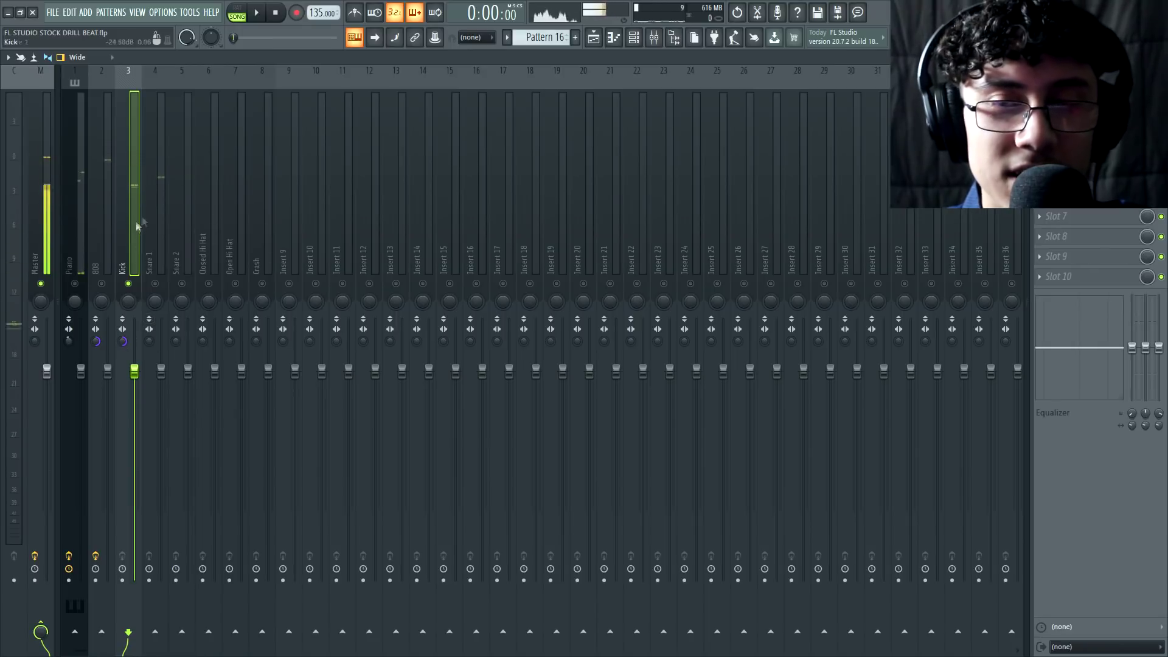
left_click(1040, 96)
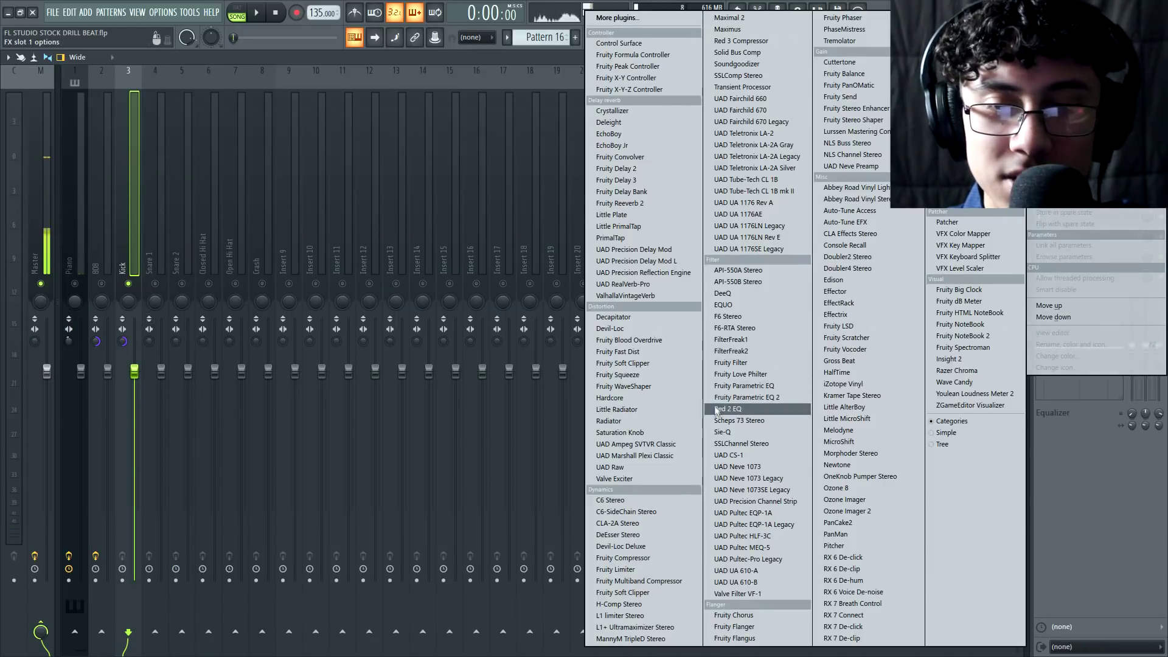
left_click(747, 398)
left_click_drag(311, 357, 242, 192)
right_click(242, 192)
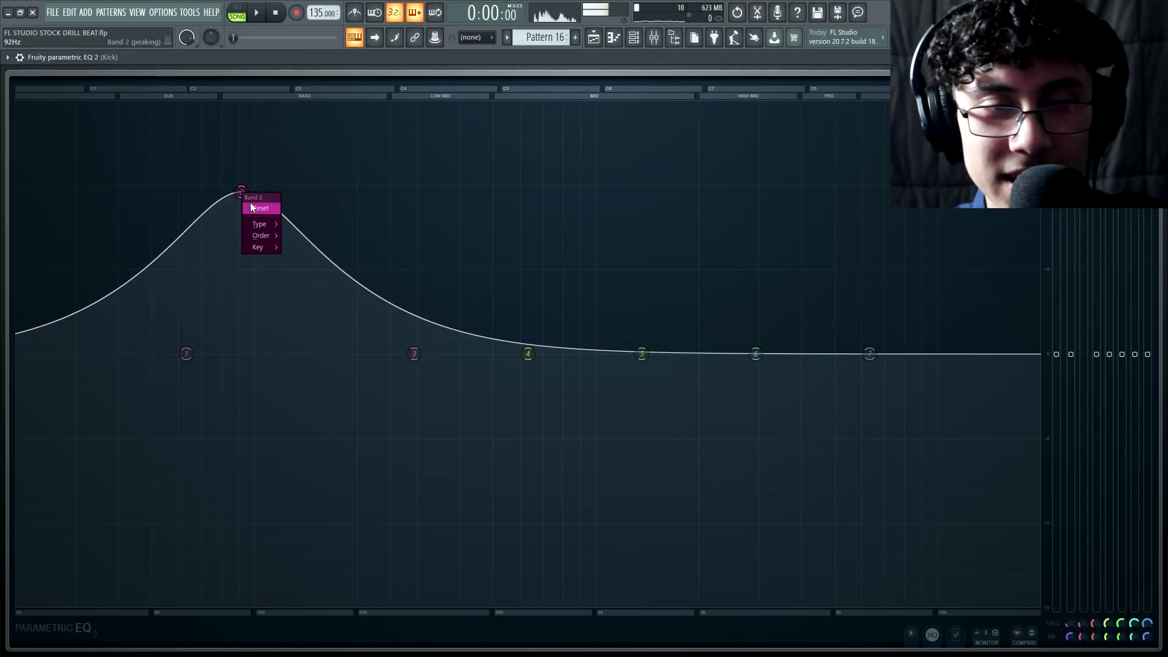
left_click(251, 208)
Boost the kick's upper frequencies with band 7's high shelf moved into the high mids, fine-tuning it by ear.
left_click_drag(869, 353, 743, 296)
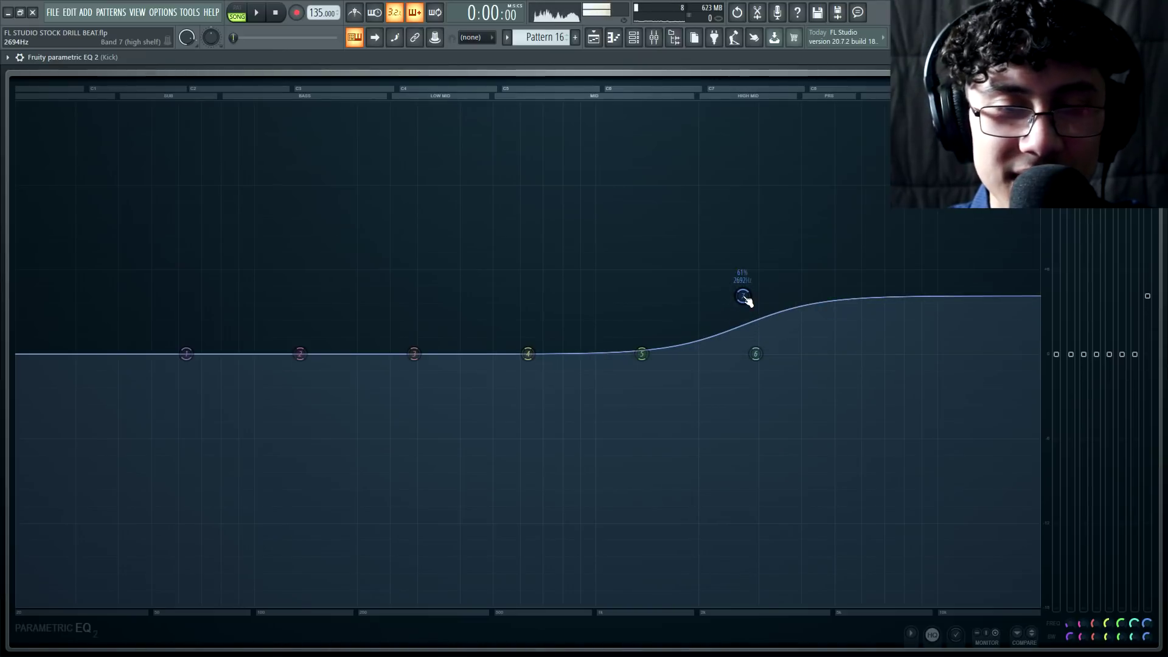
mouse_move(744, 297)
left_mouse_down()
mouse_move(722, 264)
mouse_move(736, 299)
left_mouse_up()
key("space")
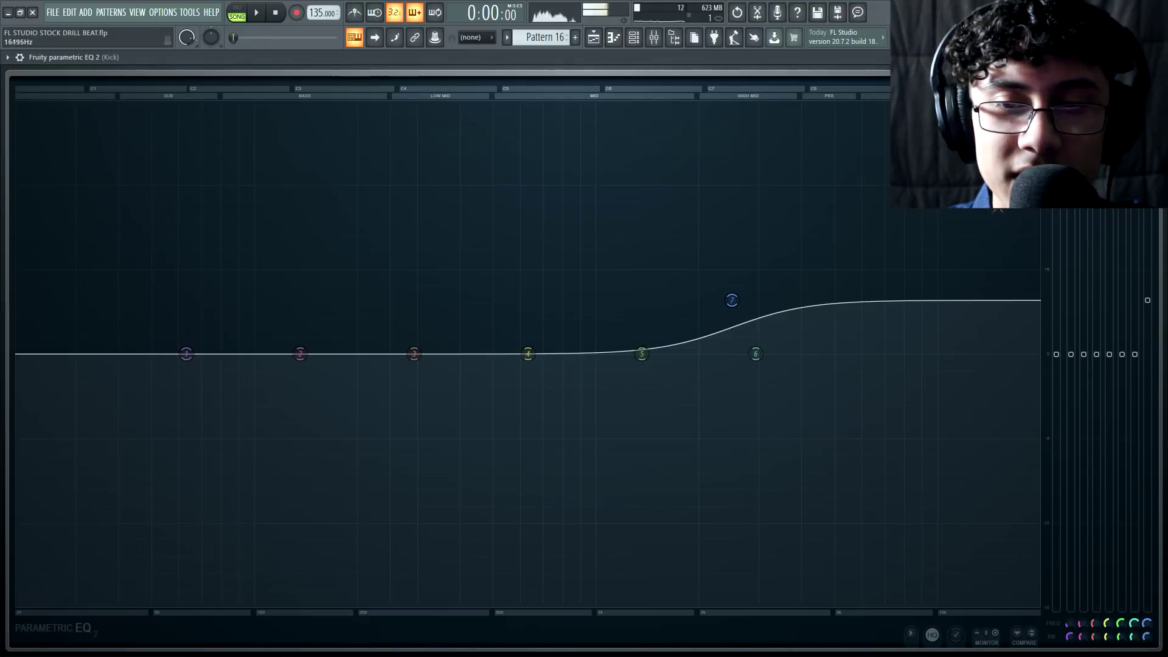
left_click_drag(732, 300, 726, 284)
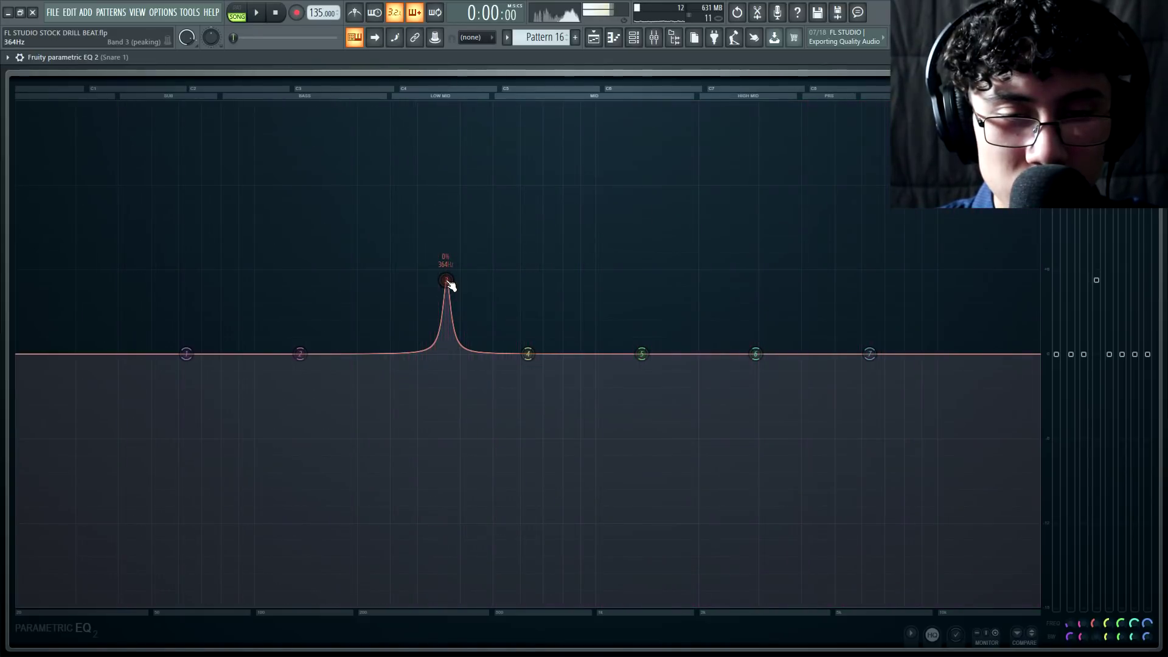
Reduce band 3's low-mid boost on Snare 1, and give band 1 a steep order and lower it fully to cut the lows.
left_click_drag(449, 285, 439, 329)
right_click(186, 354)
left_click(231, 398)
left_click_drag(186, 353, 196, 607)
key("space")
key("space")
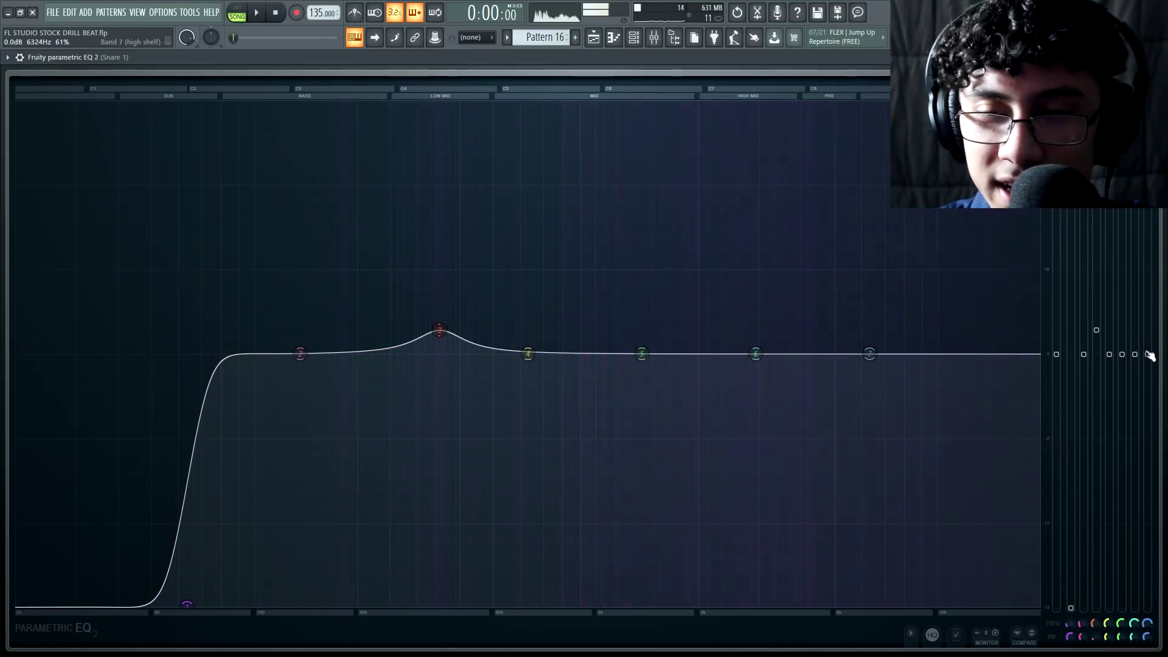
Raise band 7's high shelf slightly in Snare 1's EQ, checking the result in playback.
left_click_drag(1149, 355, 1149, 353)
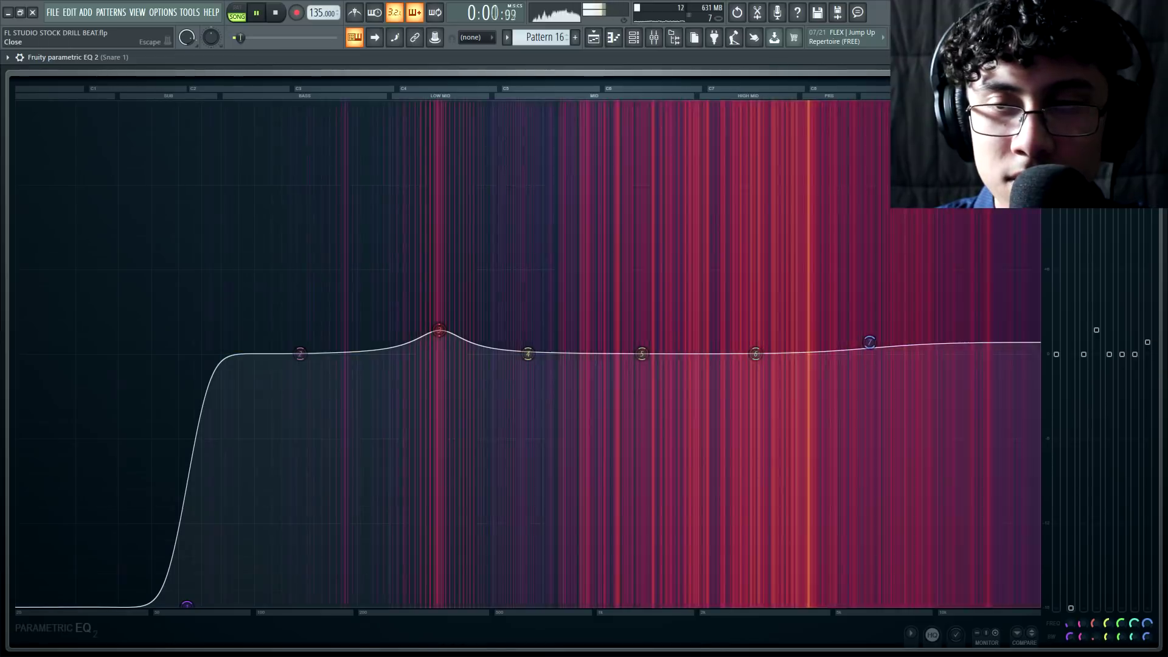
key("F9")
Insert Fruity Parametric EQ 2 in the first effect slot of the Snare 2 track.
left_click(183, 244)
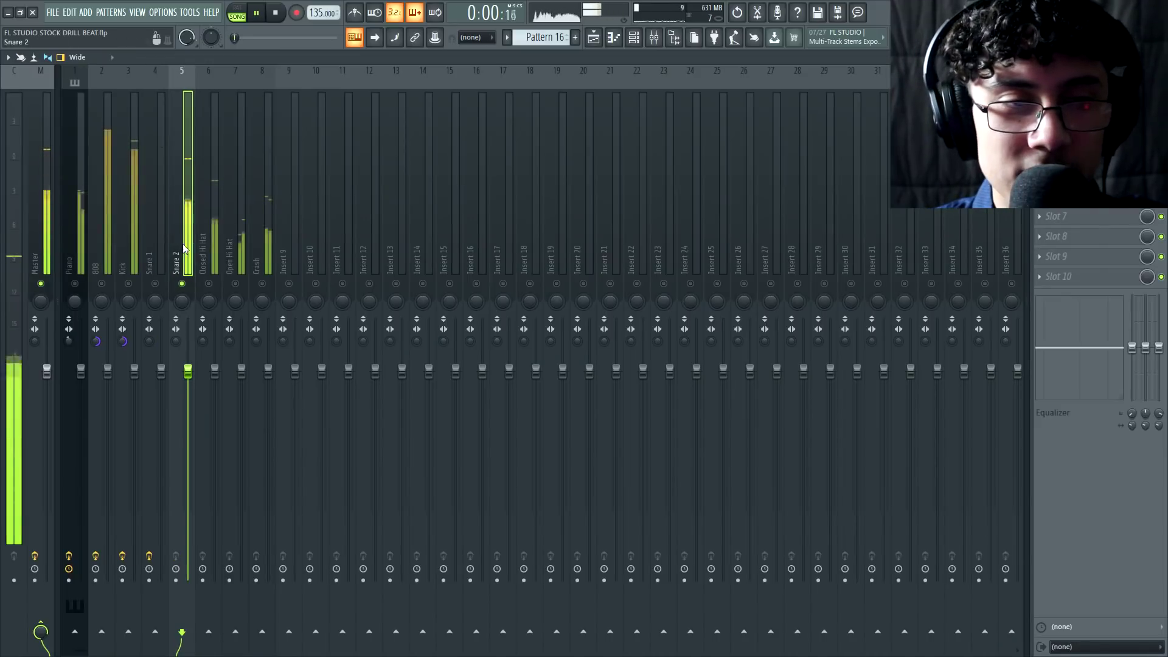
left_click(1071, 95)
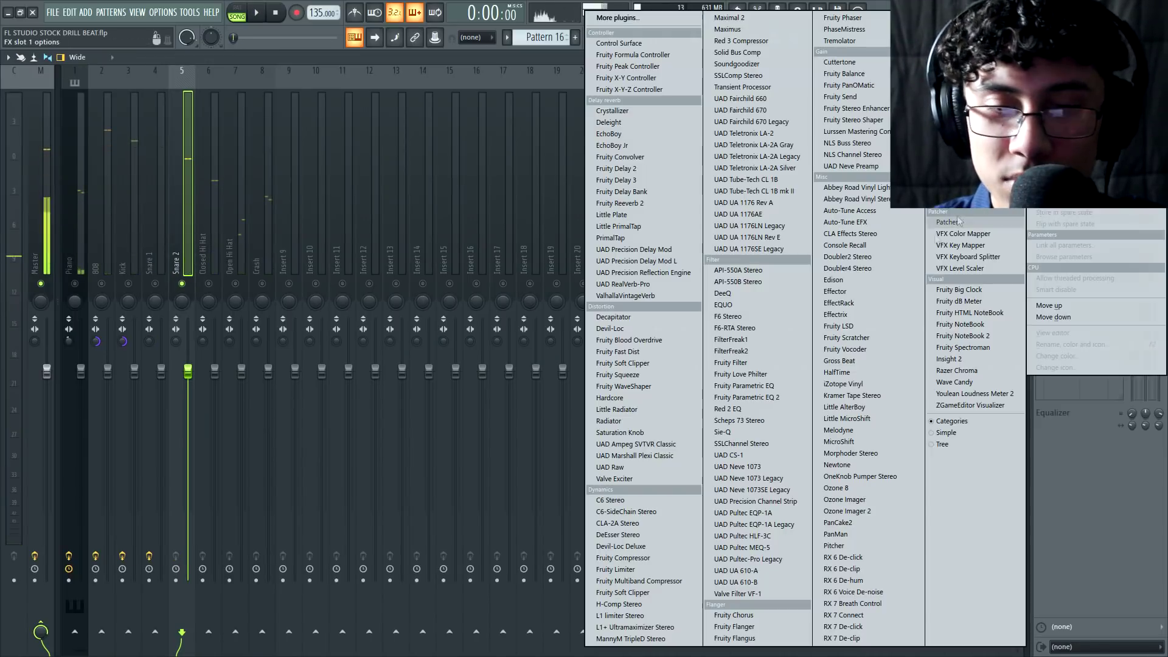
left_click(777, 396)
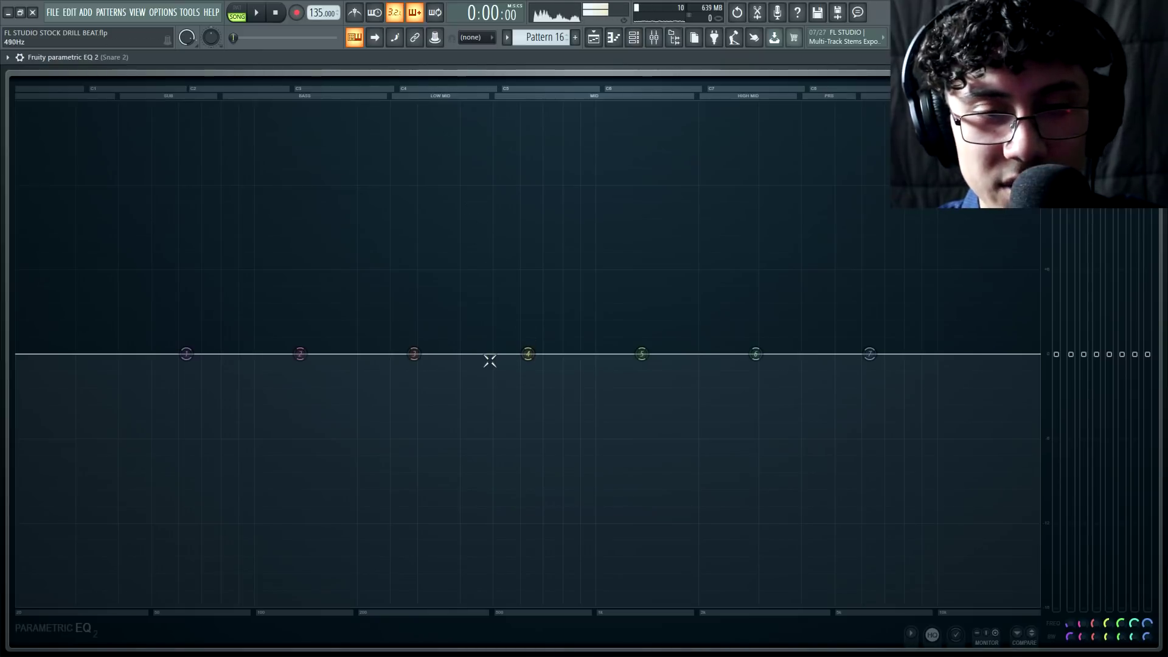
Boost Snare 2's band 3 by about 1.3 dB near 507 Hz with a narrow 10% bandwidth, tuning it by ear during playback.
key("space")
left_click_drag(416, 354, 502, 314)
scroll(499, 312, "down", 10)
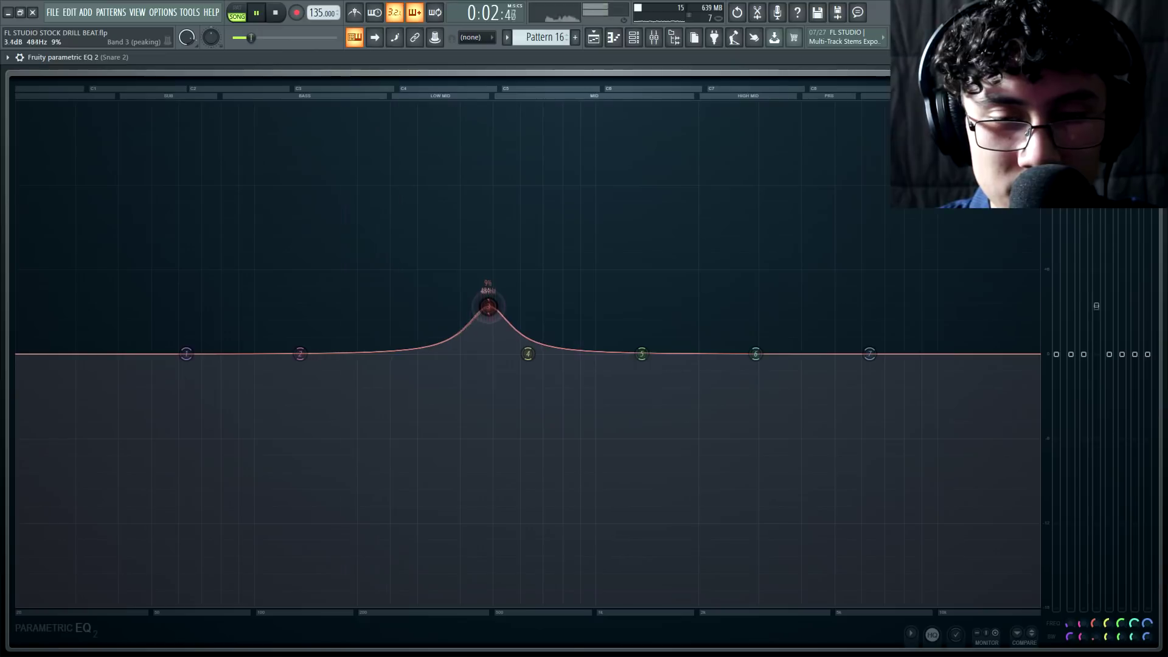
key("space")
scroll(495, 315, "up", 5)
scroll(494, 316, "down", 7)
scroll(495, 316, "up", 2)
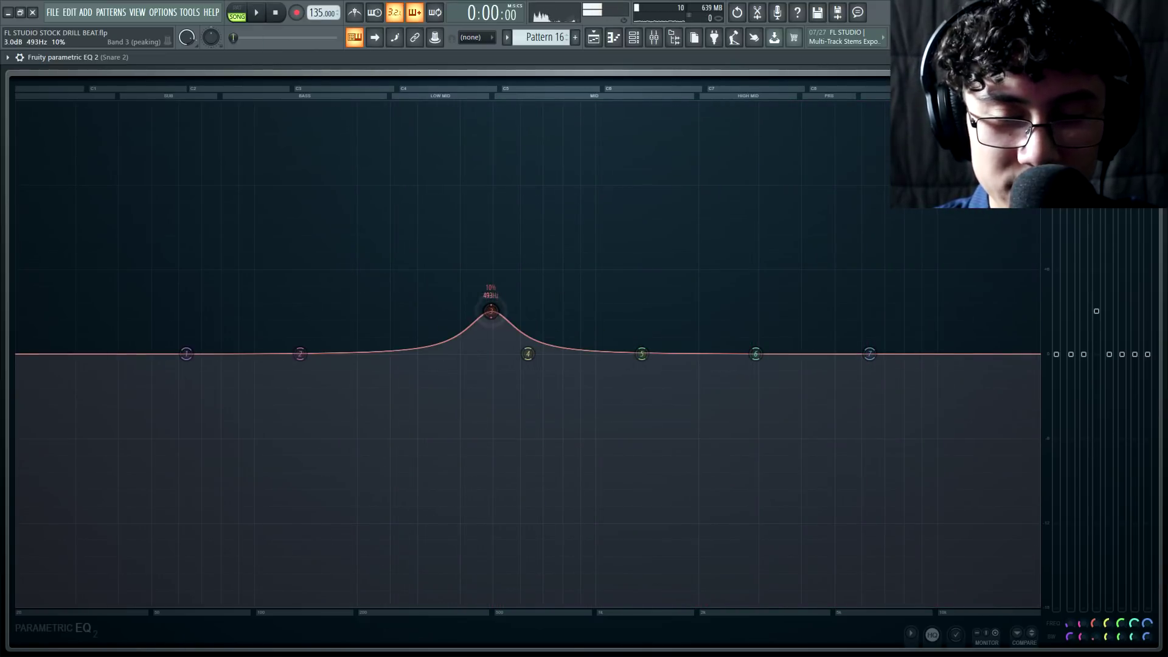
key("space")
left_click_drag(491, 312, 495, 335)
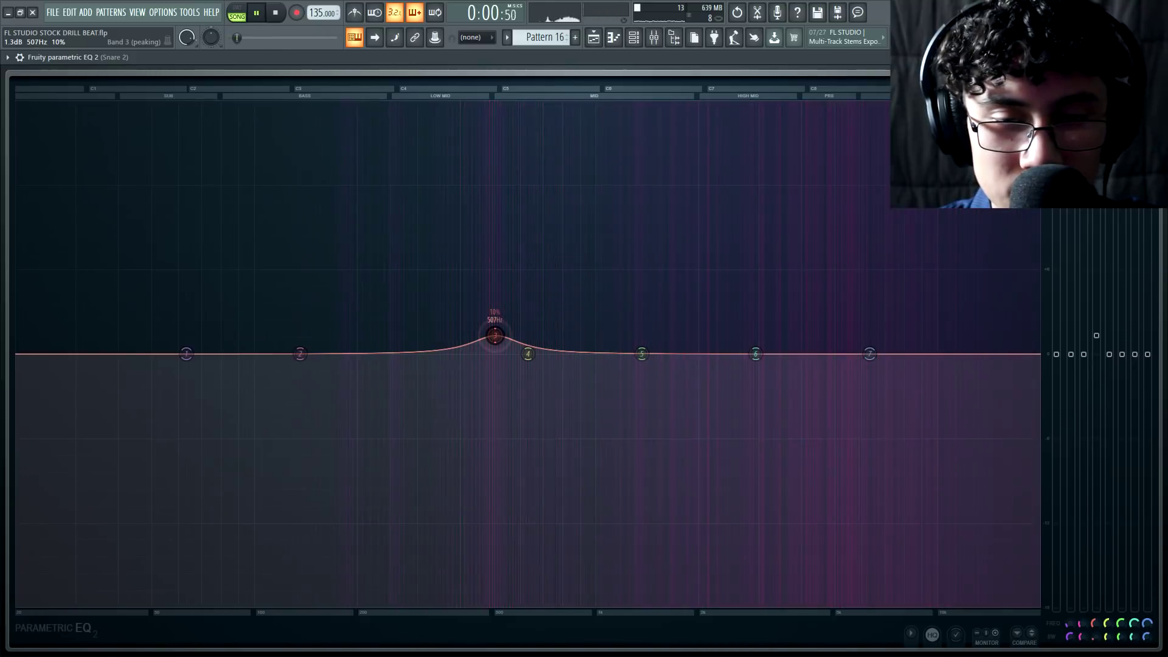
Give Snare 2's band 1 a steep order and lower it fully to cut the lows, and raise band 7's high shelf slightly.
right_click(186, 354)
left_click(247, 397)
left_click_drag(183, 352, 187, 606)
left_click_drag(1148, 354, 1148, 347)
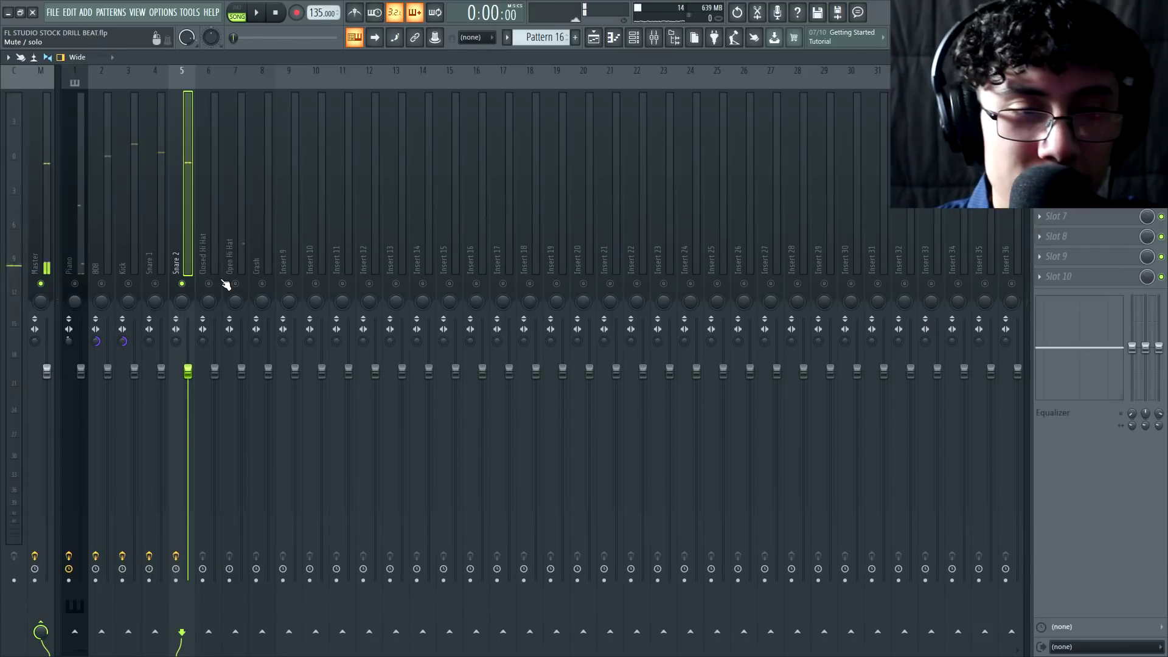
Cut the lows of Closed Hi Hat and Open Hi Hat to -18 dB with each track's built-in low shelf, at about 233 Hz on Open Hi Hat.
right_click(211, 283)
left_click(214, 231)
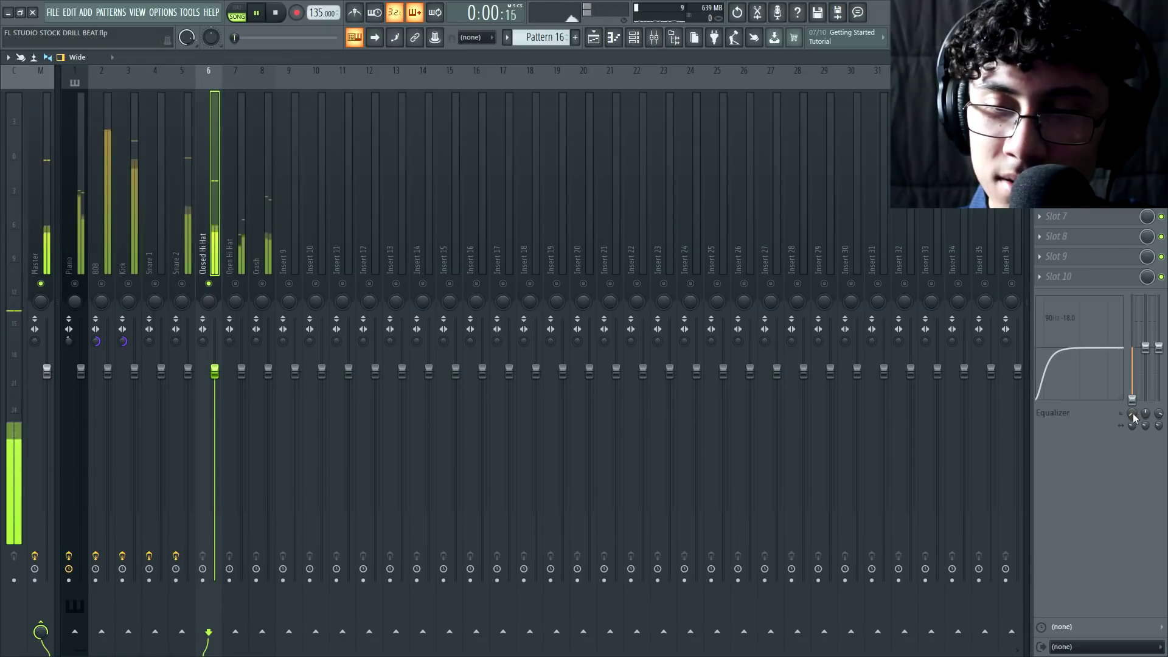
left_click(239, 275)
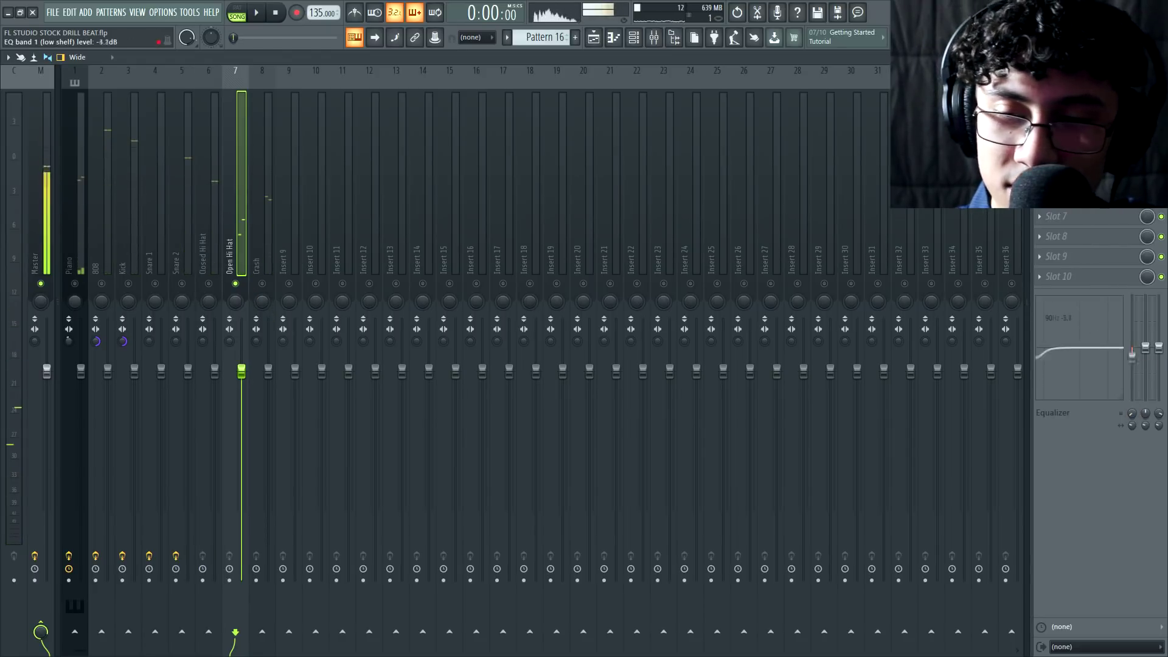
left_click_drag(1132, 413, 1133, 404)
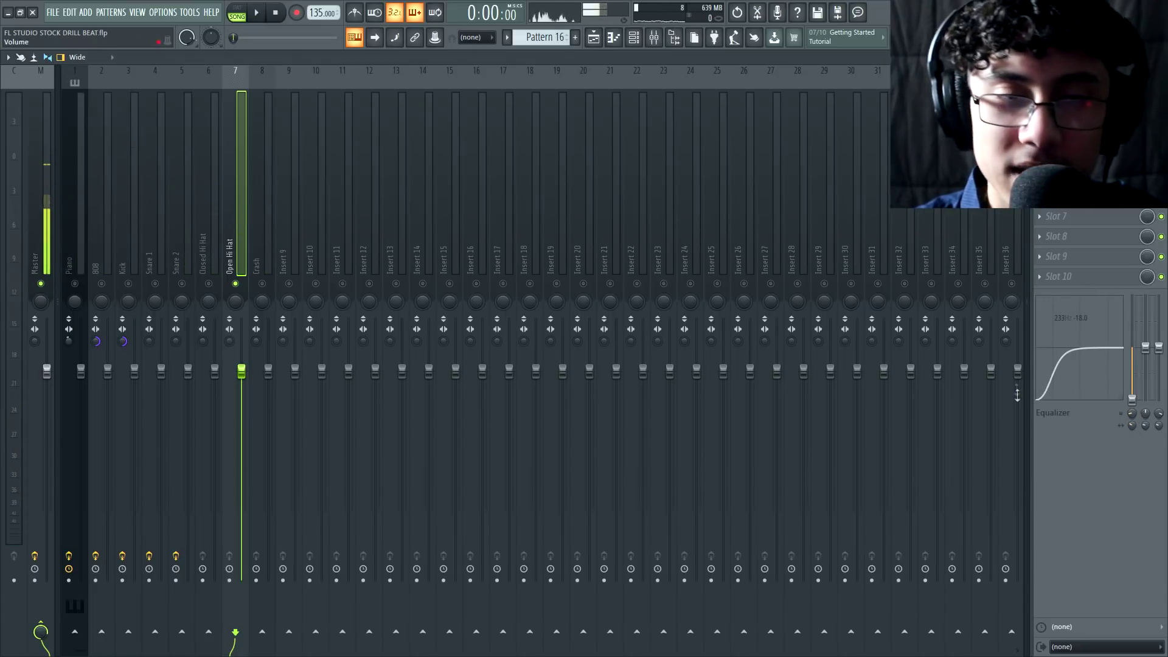
Insert Fruity Chorus on the Open Hi Hat with about 10.55 ms delay, 66 degrees stereo and a mix level of about 54%.
left_click(1040, 96)
mouse_move(1056, 109)
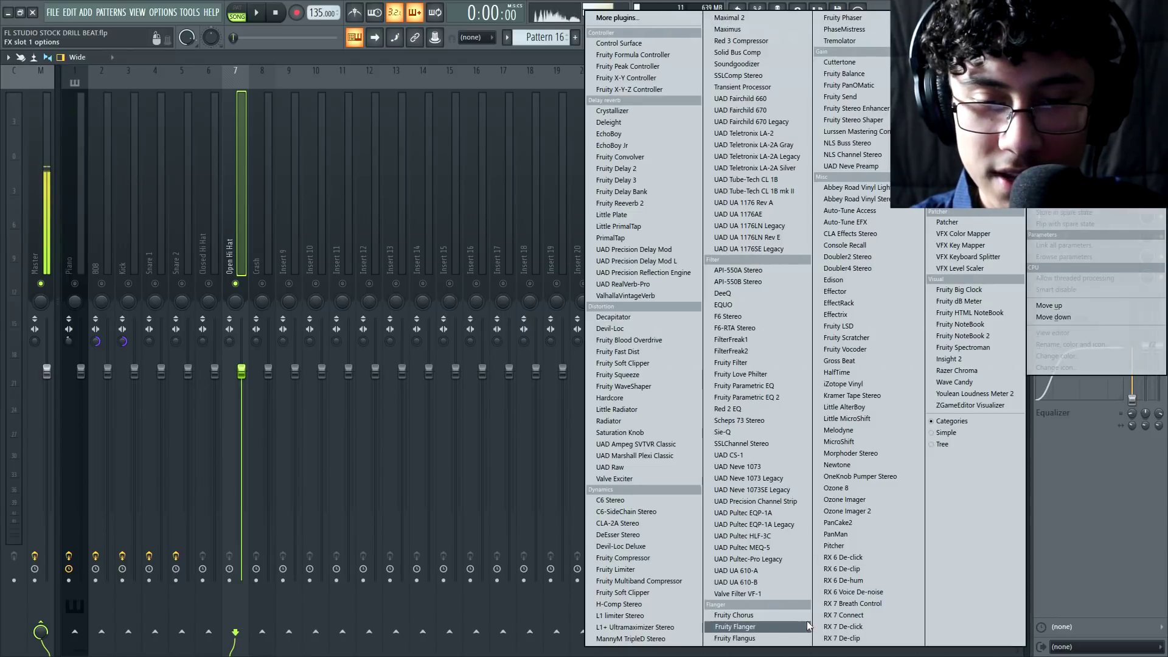
left_click(767, 614)
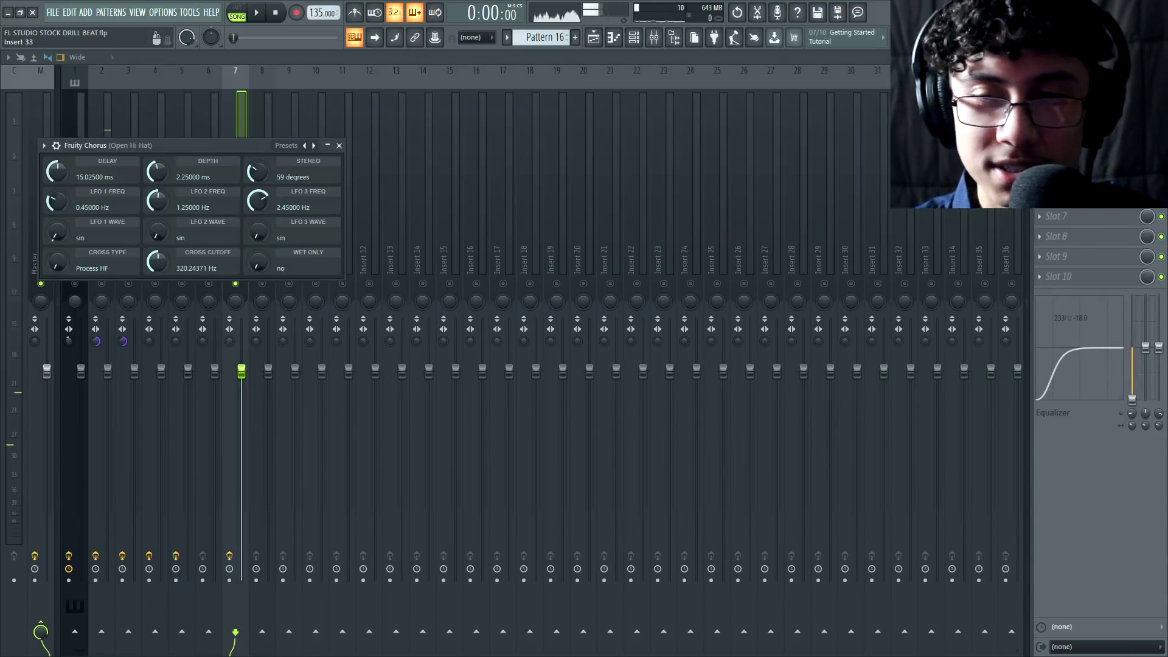
left_click_drag(183, 145, 654, 139)
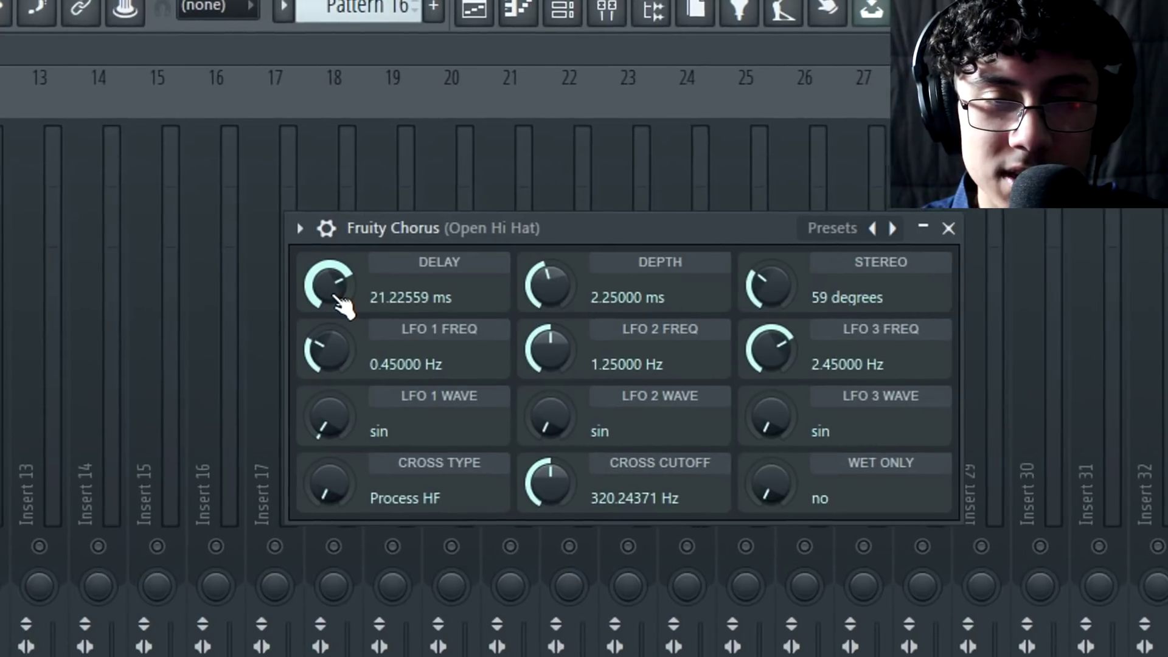
left_click_drag(365, 298, 365, 332)
left_click_drag(407, 295, 407, 303)
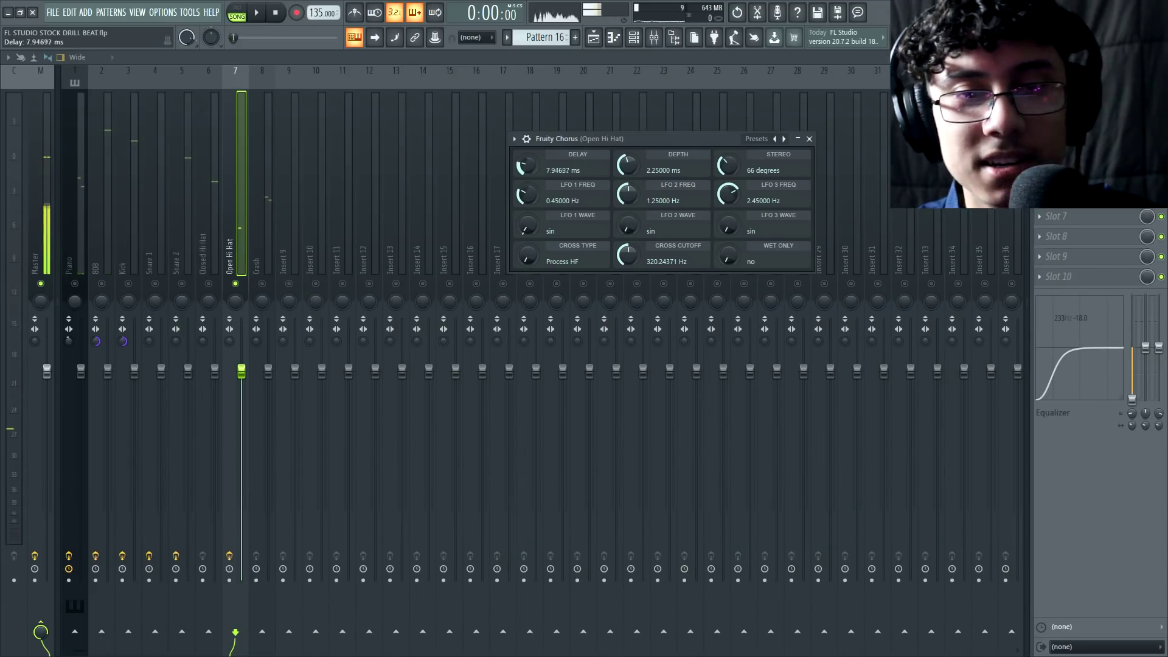
left_click_drag(527, 164, 526, 161)
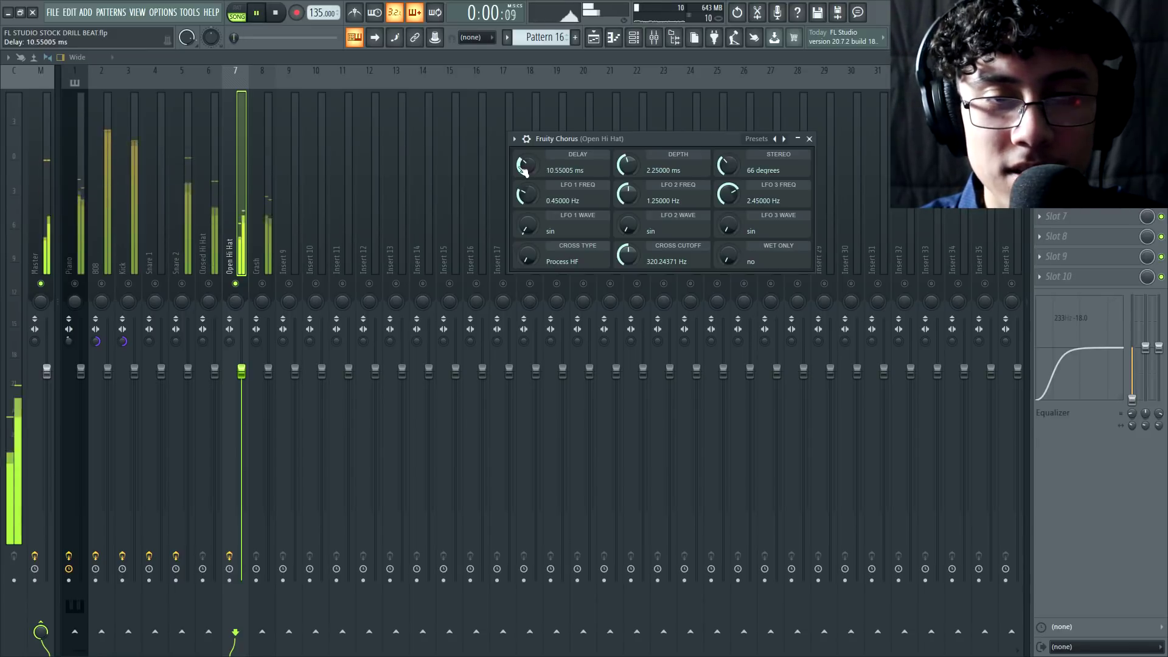
left_click_drag(1146, 99, 1146, 140)
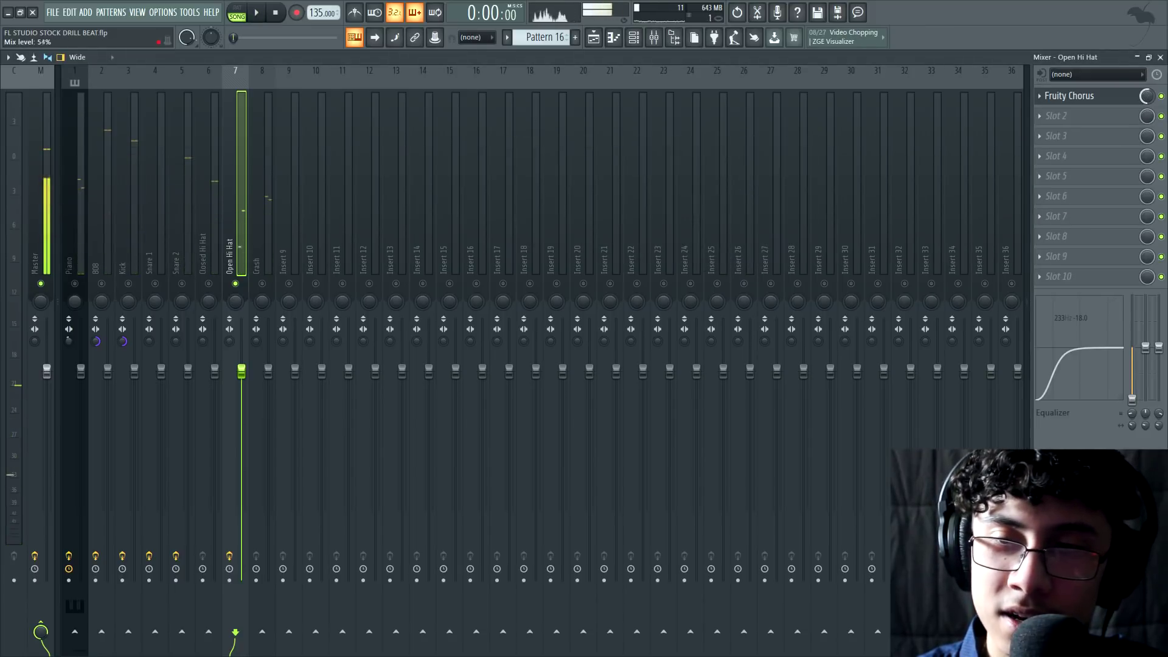
Insert Fruity Reeverb 2 in the Open Hi Hat's second effect slot and set its wet level to about 32%, checking it in playback.
left_click(1059, 116)
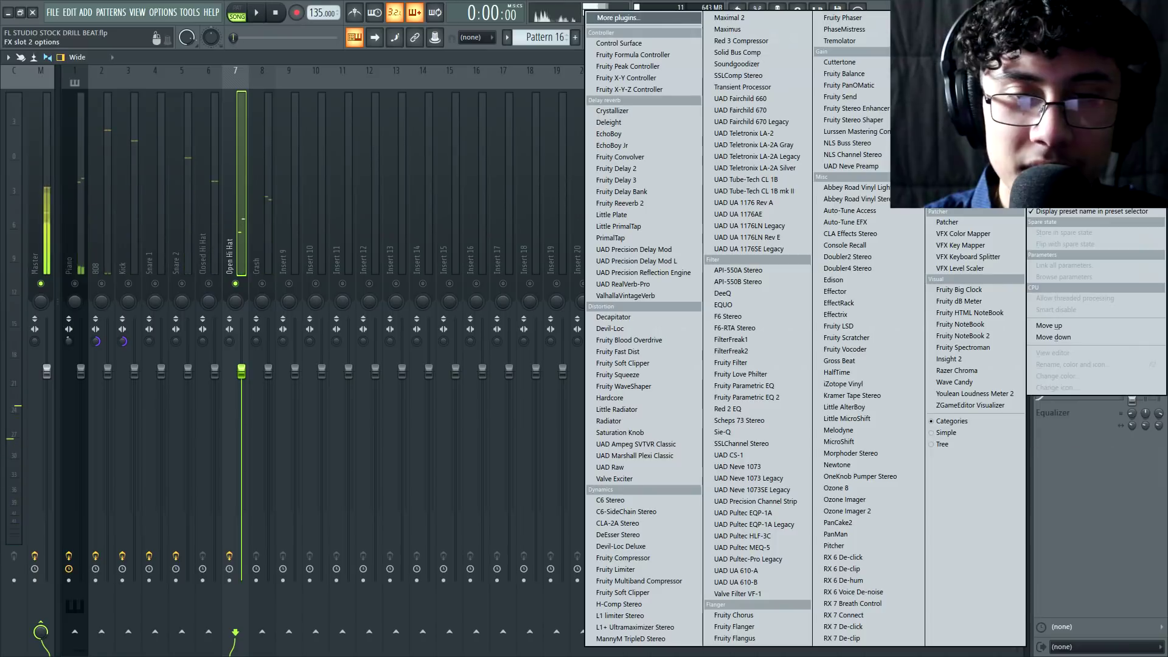
left_click(623, 203)
left_click_drag(297, 158, 574, 128)
left_click_drag(652, 168, 654, 173)
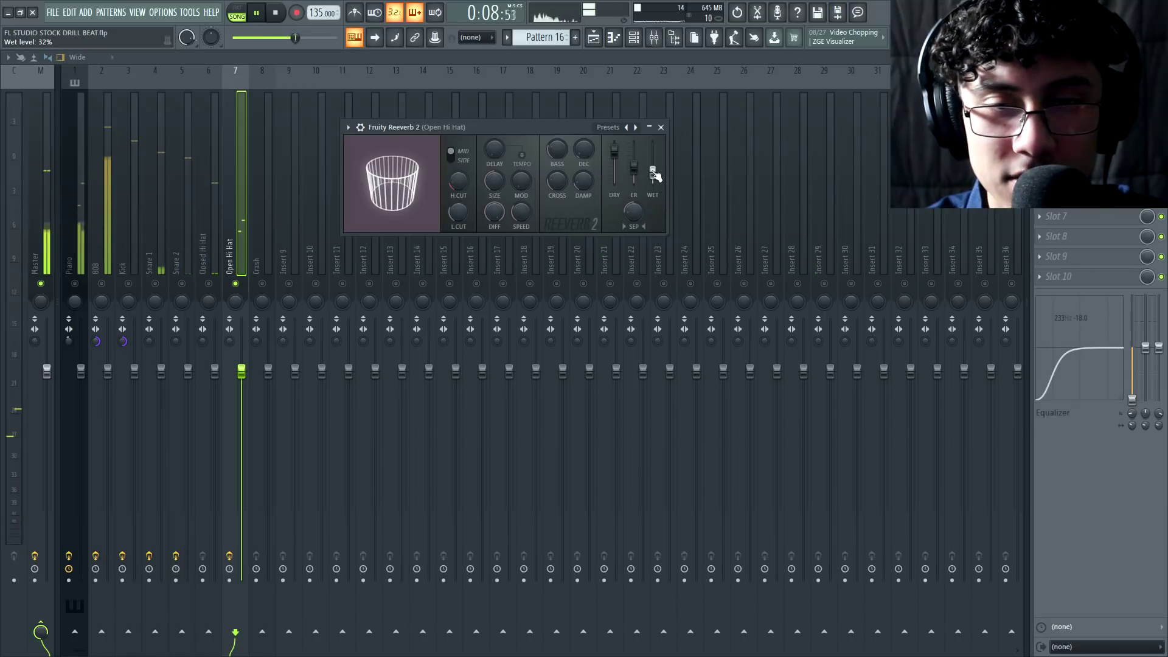
left_click(660, 127)
key("space")
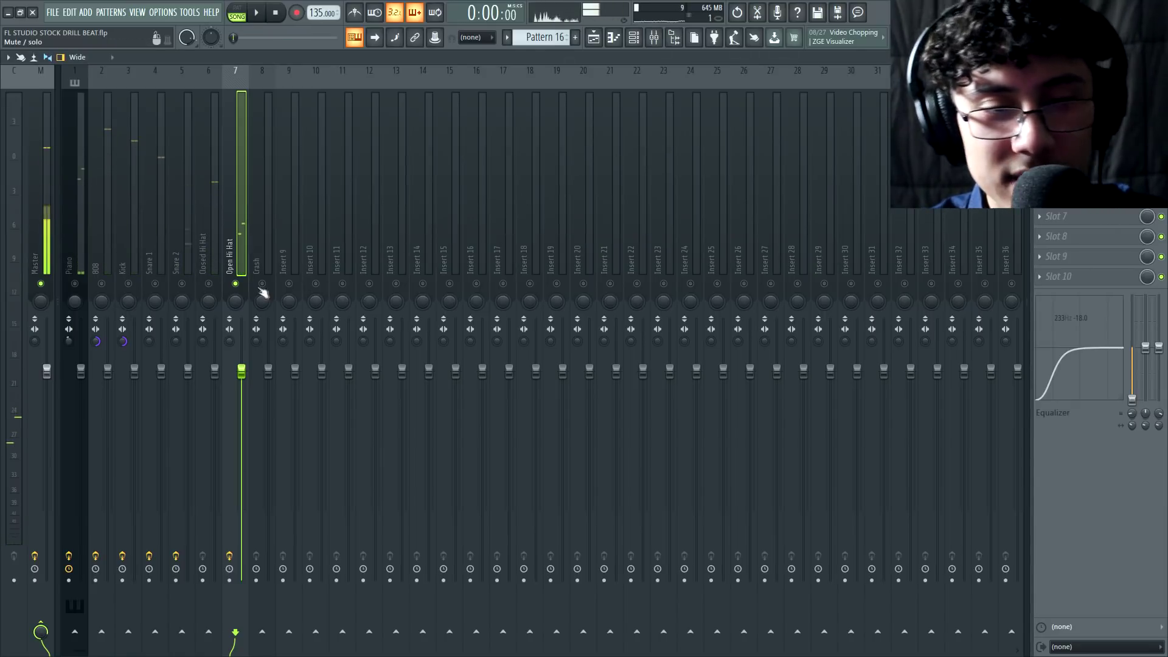
Insert Fruity Flangus on the Crash track and cut its lows to -18 dB at about 185 Hz with the track's built-in low shelf.
left_click(258, 240)
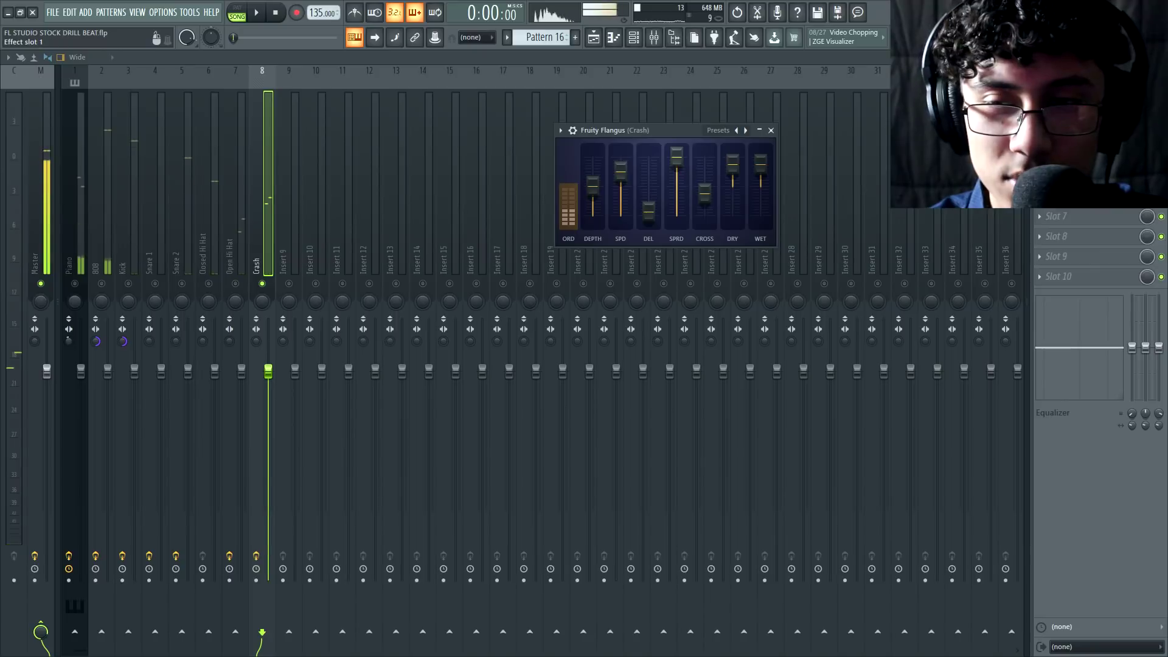
left_click(1082, 95)
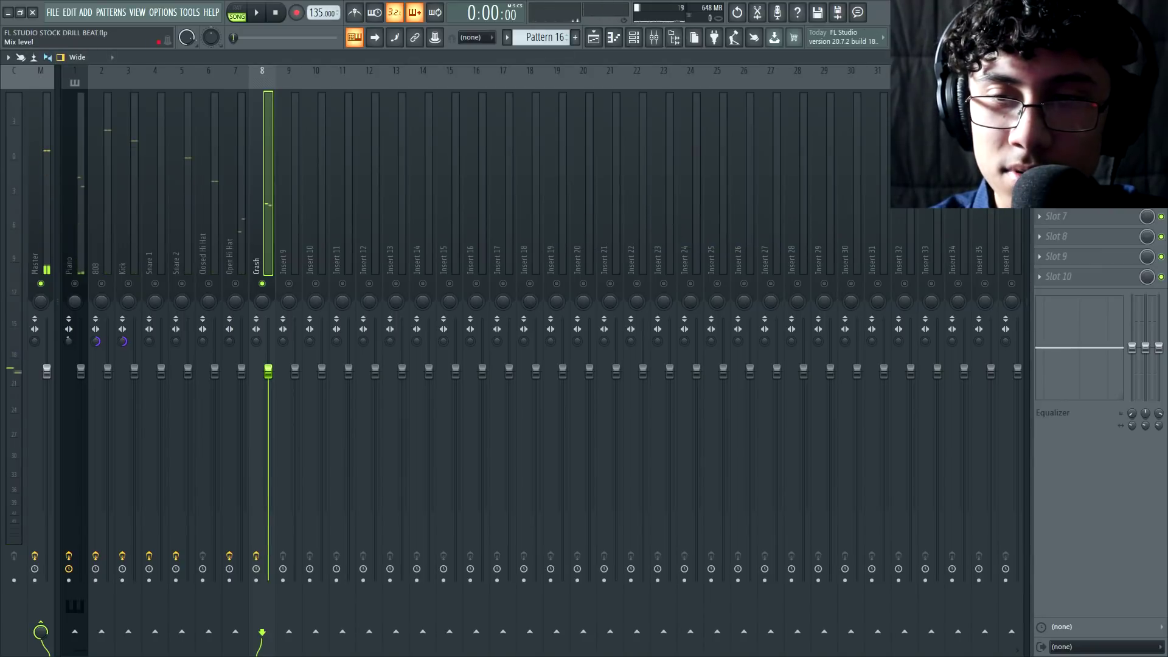
left_click_drag(1132, 414, 1132, 402)
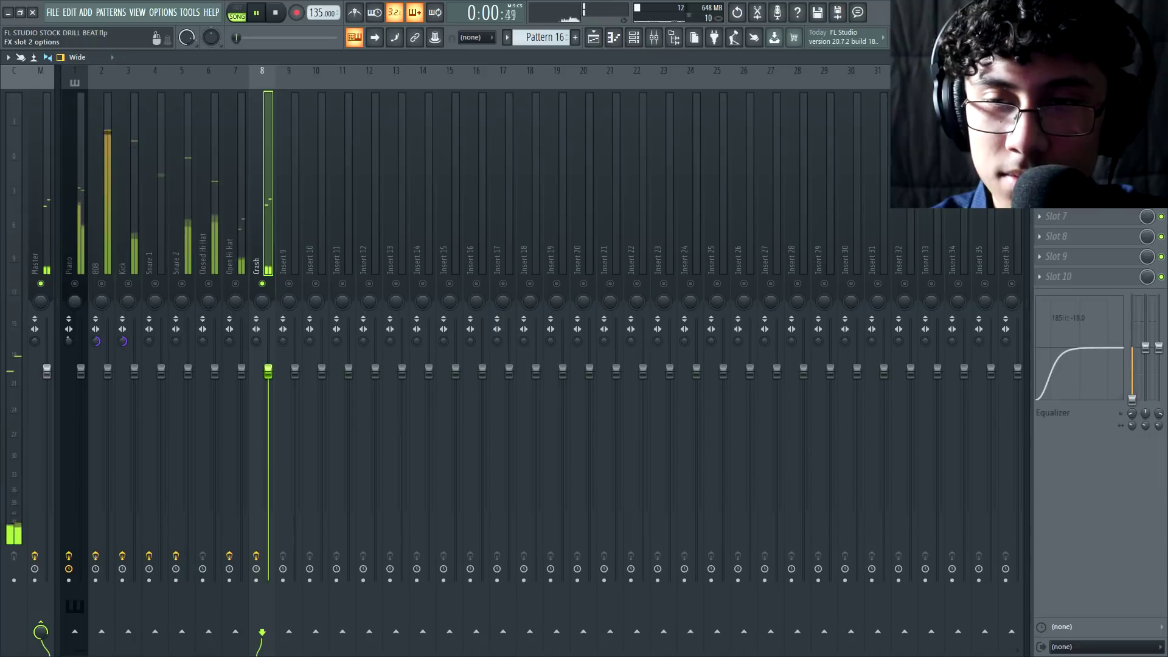
Insert Fruity Delay 3 in the Crash track's second slot, set it to ping pong, pan the delay left and reduce the wet output.
left_click(1039, 116)
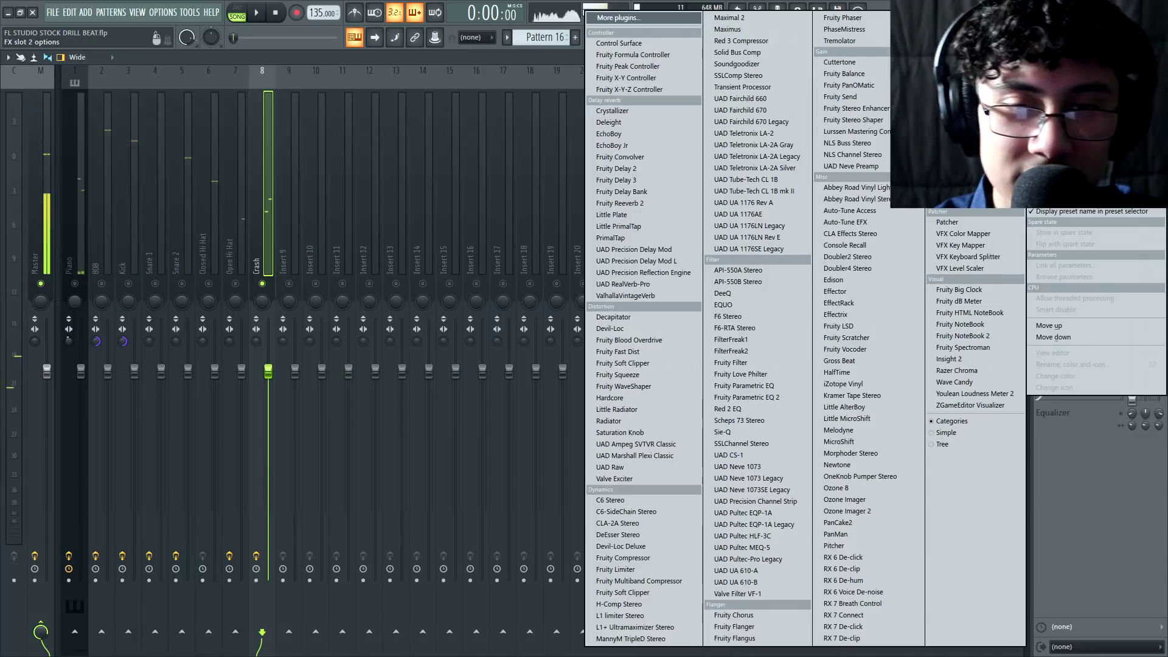
left_click(641, 181)
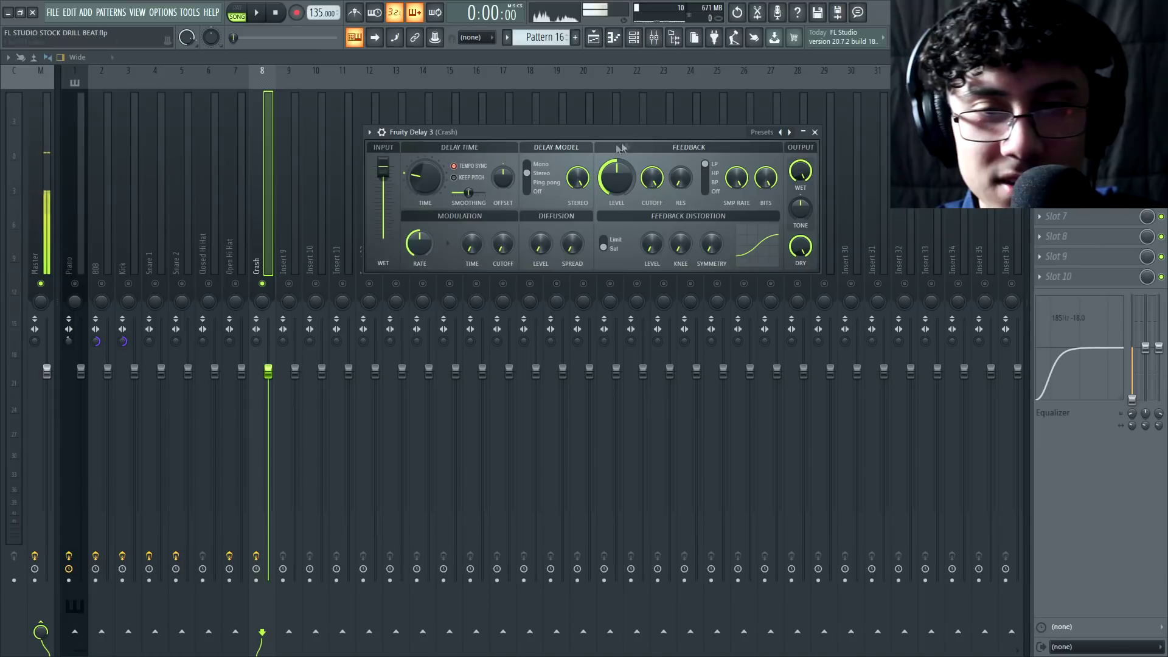
left_click(528, 182)
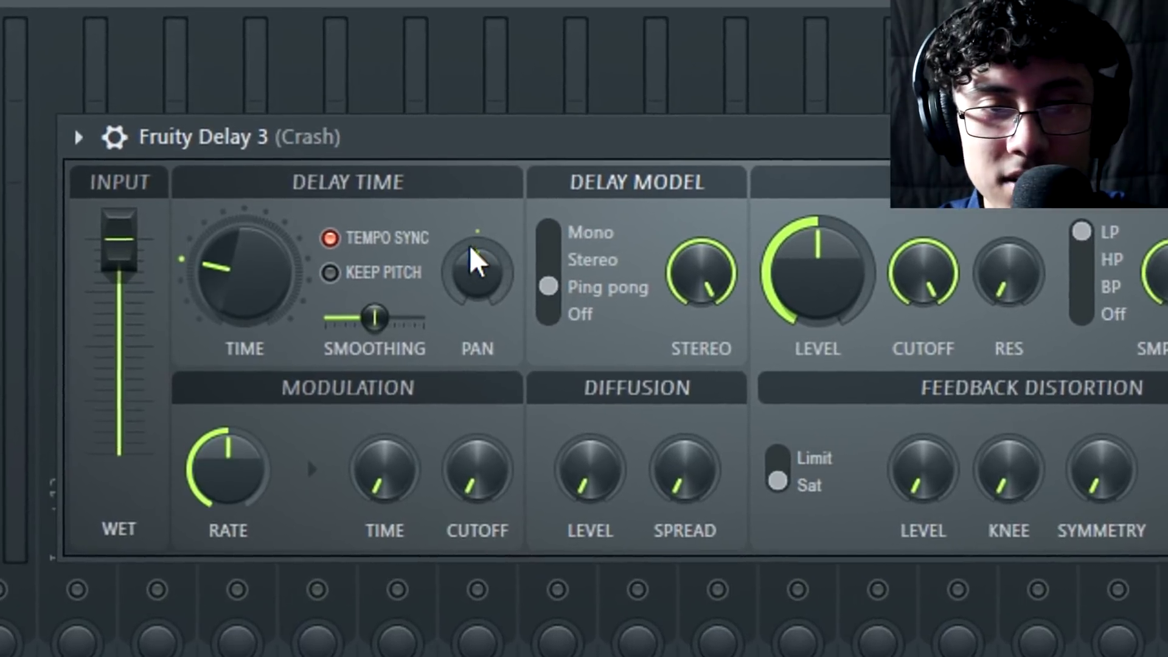
left_click_drag(453, 281, 453, 401)
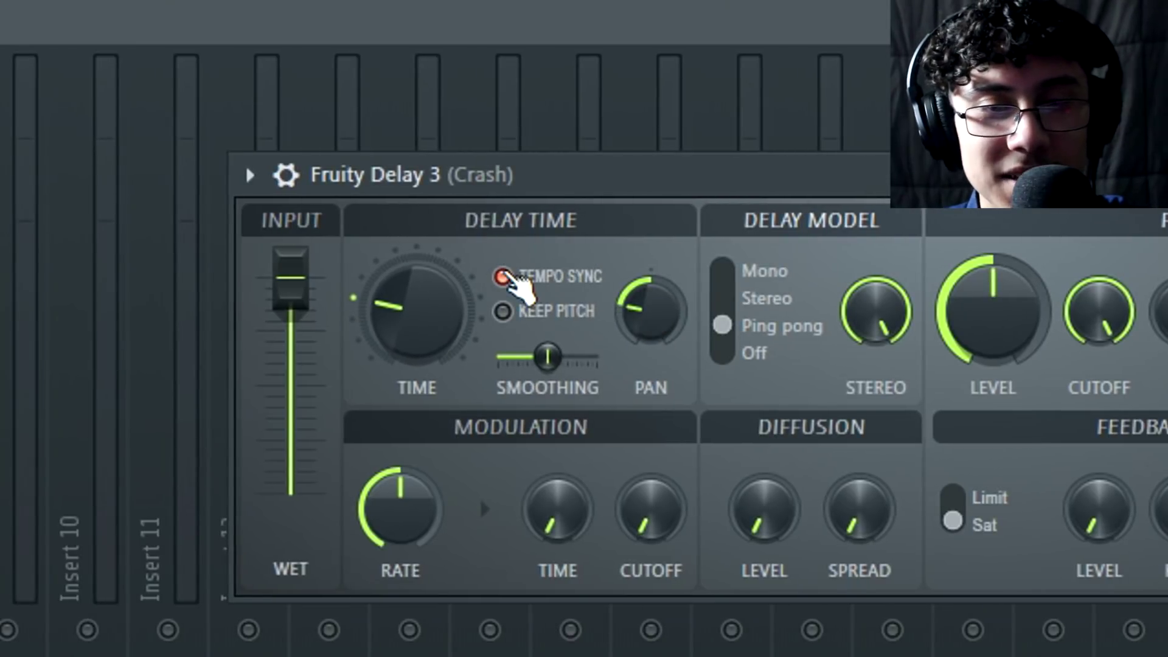
left_click_drag(691, 185, 733, 117)
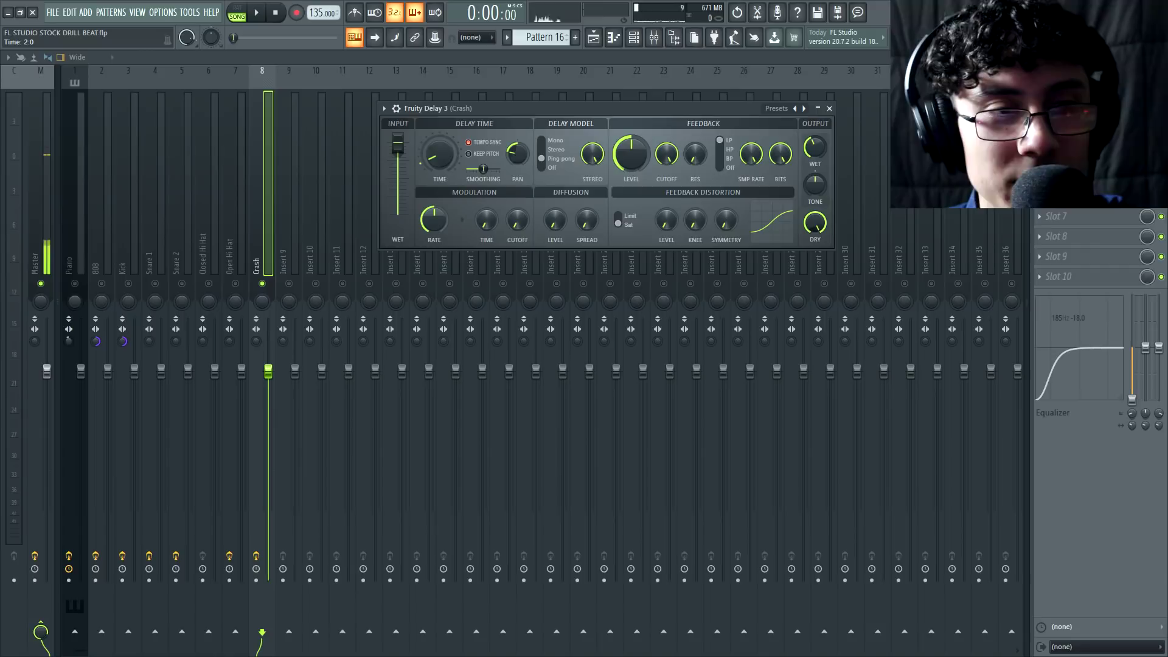
Lengthen the Crash delay's tempo-synced time to 6:0, comparing different settings in playback.
key("space")
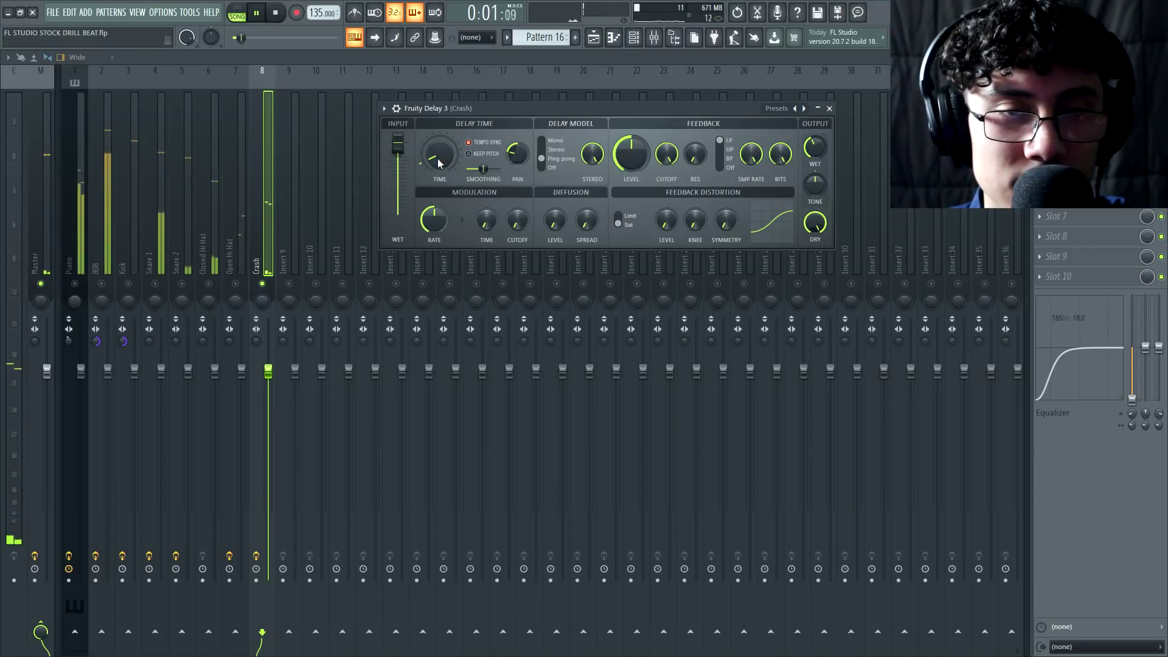
key("space")
left_click_drag(437, 158, 437, 143)
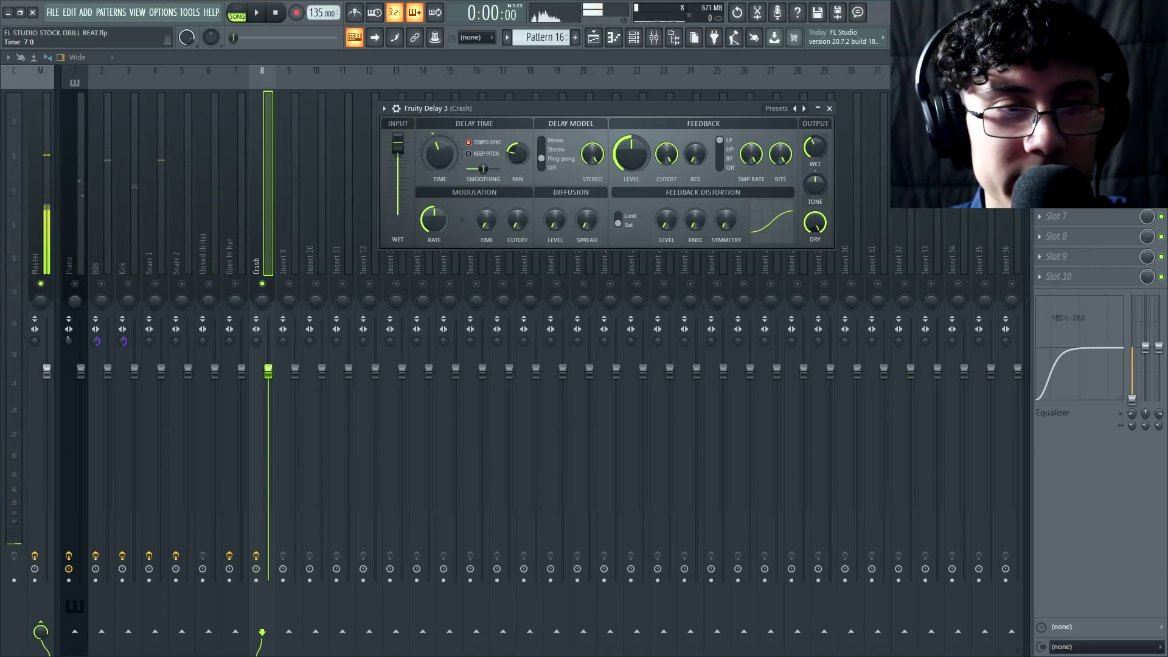
key("space")
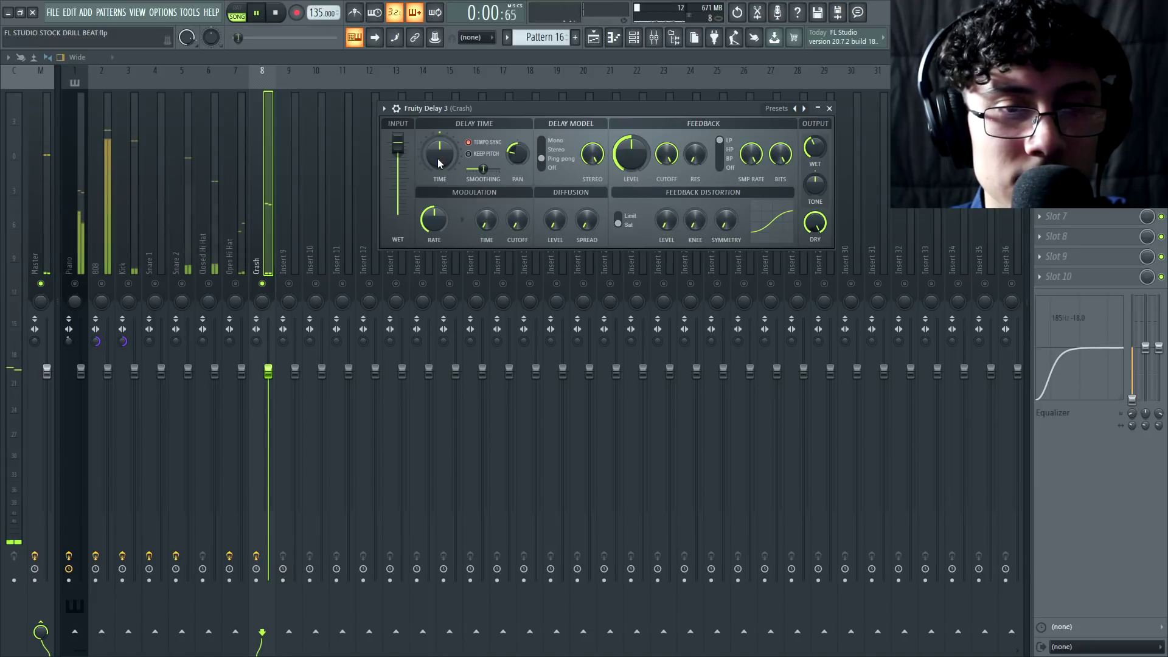
key("space")
left_click_drag(442, 157, 441, 152)
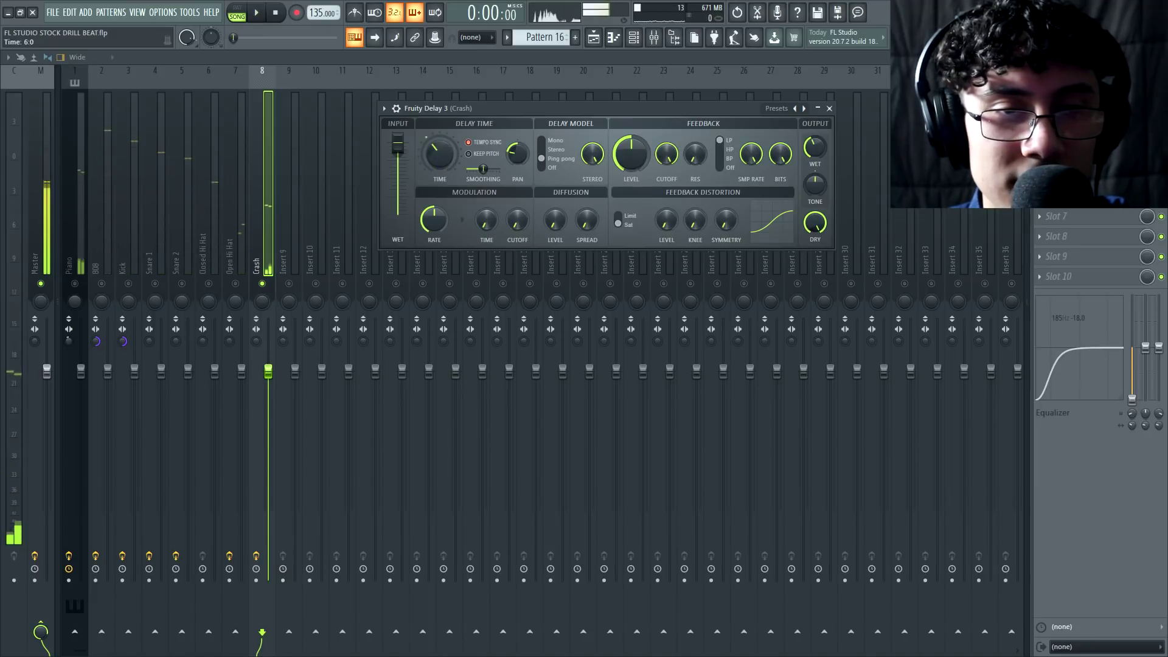
key("space")
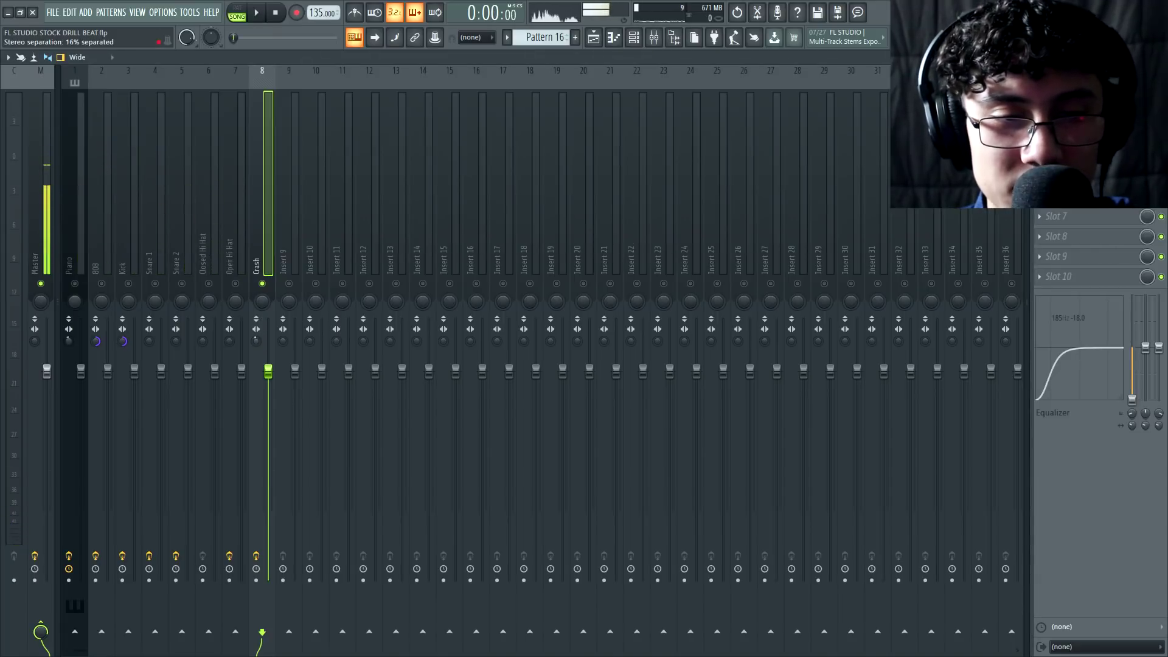
Widen the Crash track's stereo separation to 16% separated and widen the Open Hi Hat track as well.
left_click(241, 272)
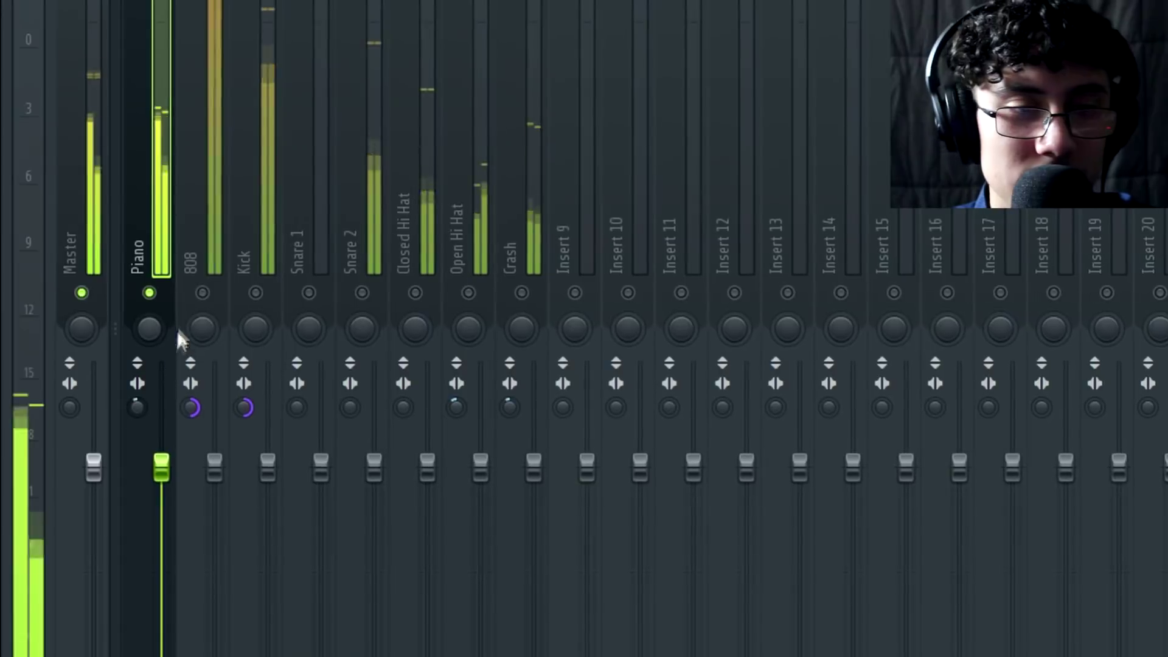
Bring the 808 and Snare 1 tracks back into the soloed mix and lower both faders during playback.
left_click(101, 284)
left_click(102, 266)
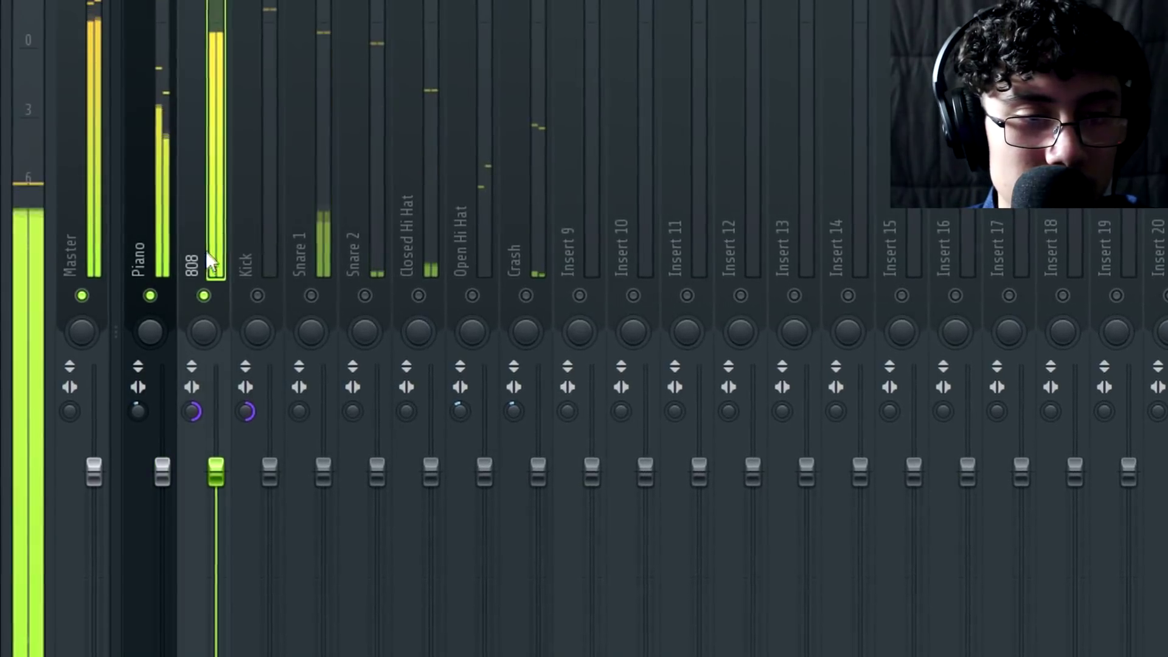
left_click_drag(224, 476, 222, 551)
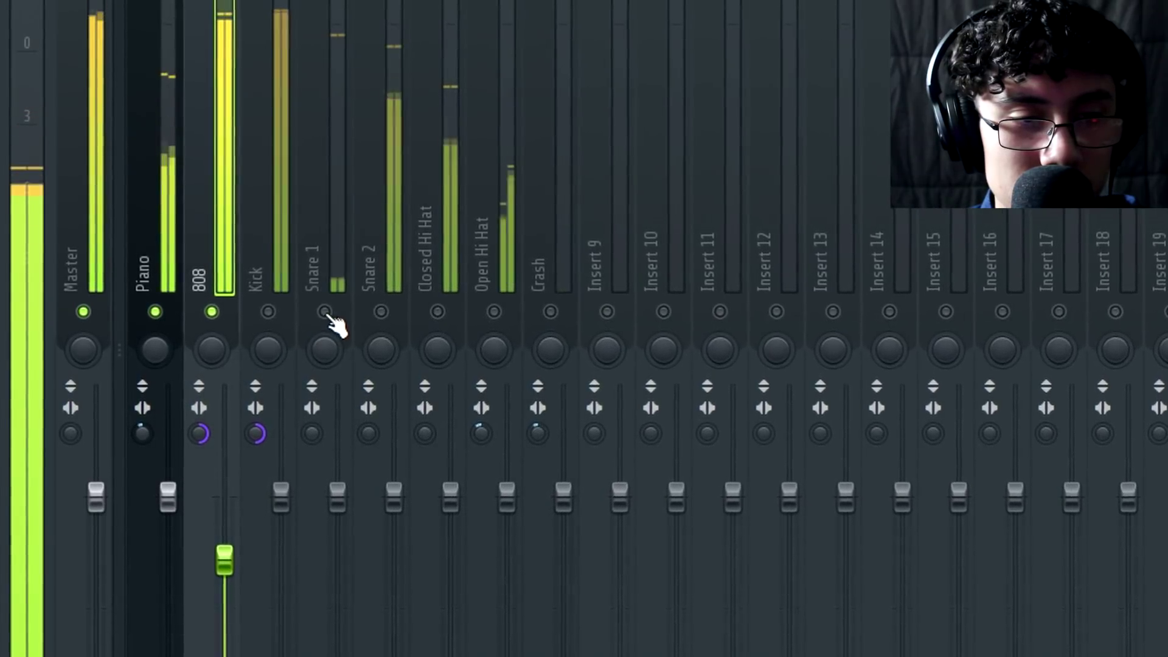
left_click(328, 256)
left_click_drag(341, 502, 343, 552)
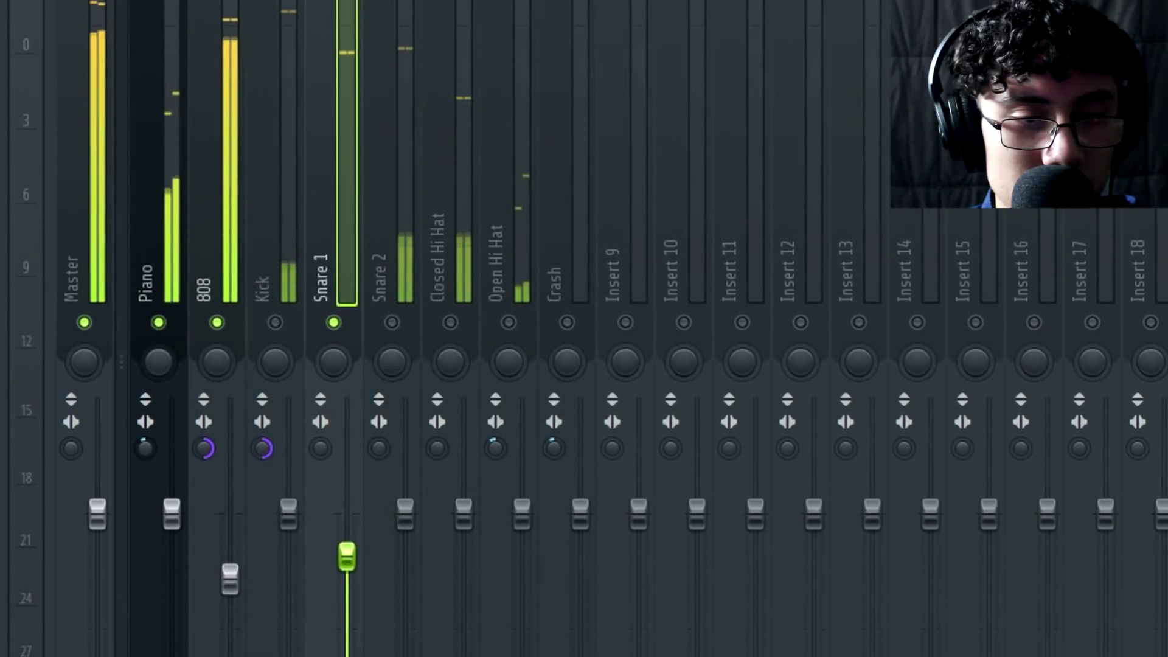
Bring in Snare 2, slightly widen its stereo separation and the Closed Hi Hat's, and lower Snare 2 to -0.9 dB.
left_click(409, 262)
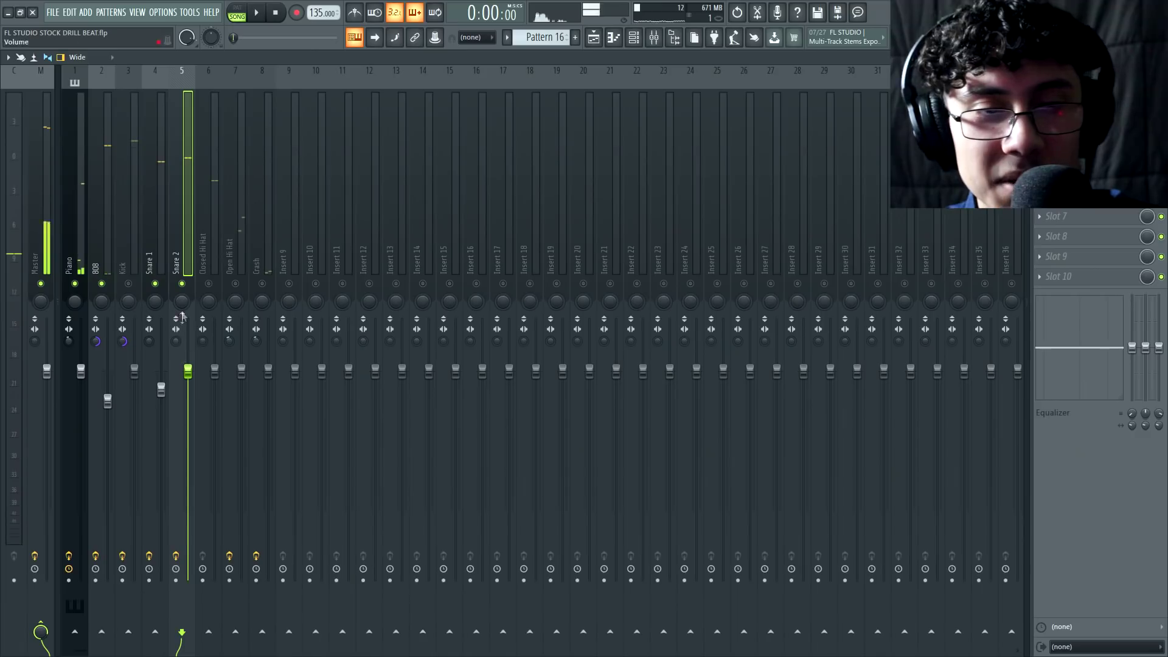
left_click(211, 253)
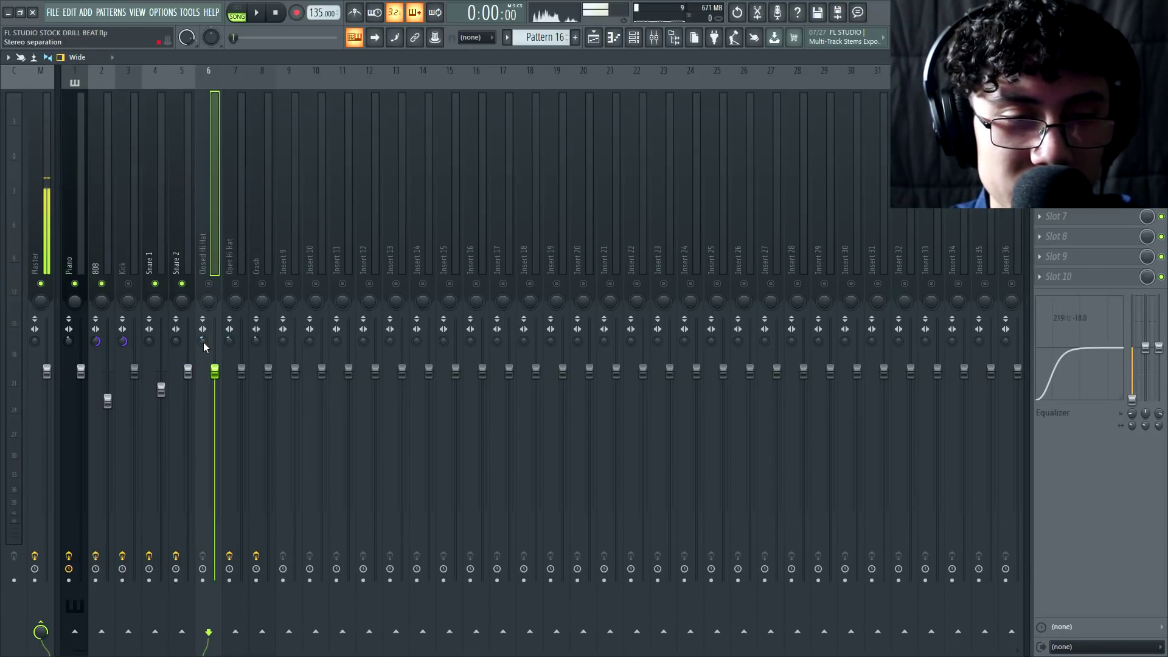
left_click(177, 342)
key("space")
left_click_drag(188, 372, 189, 379)
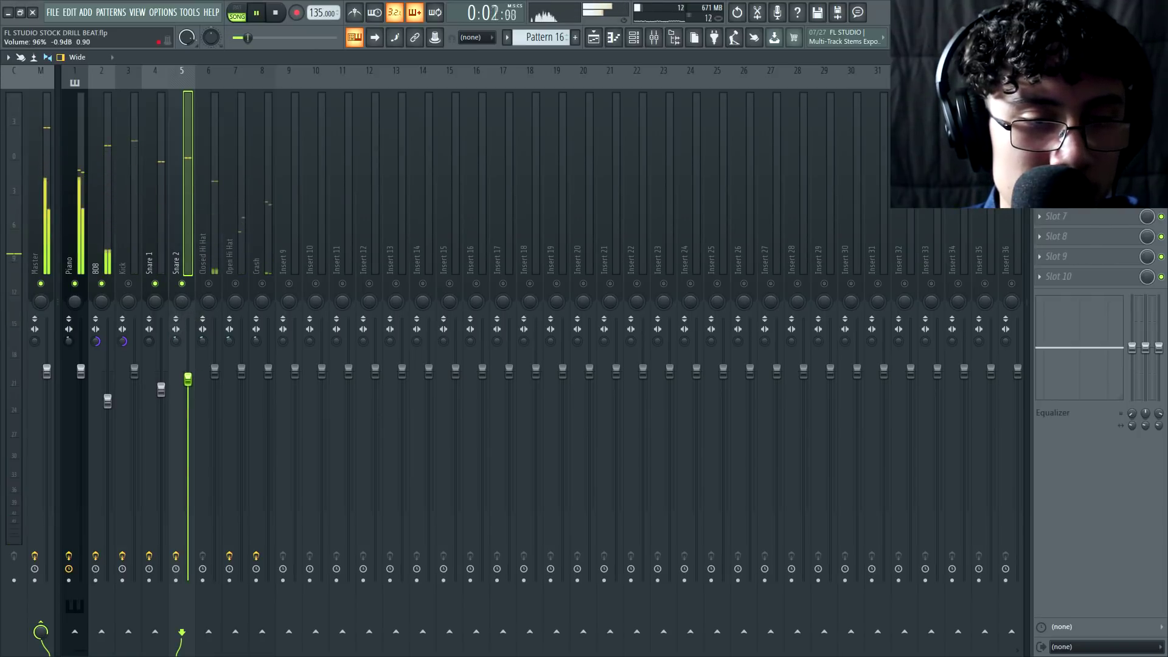
key("space")
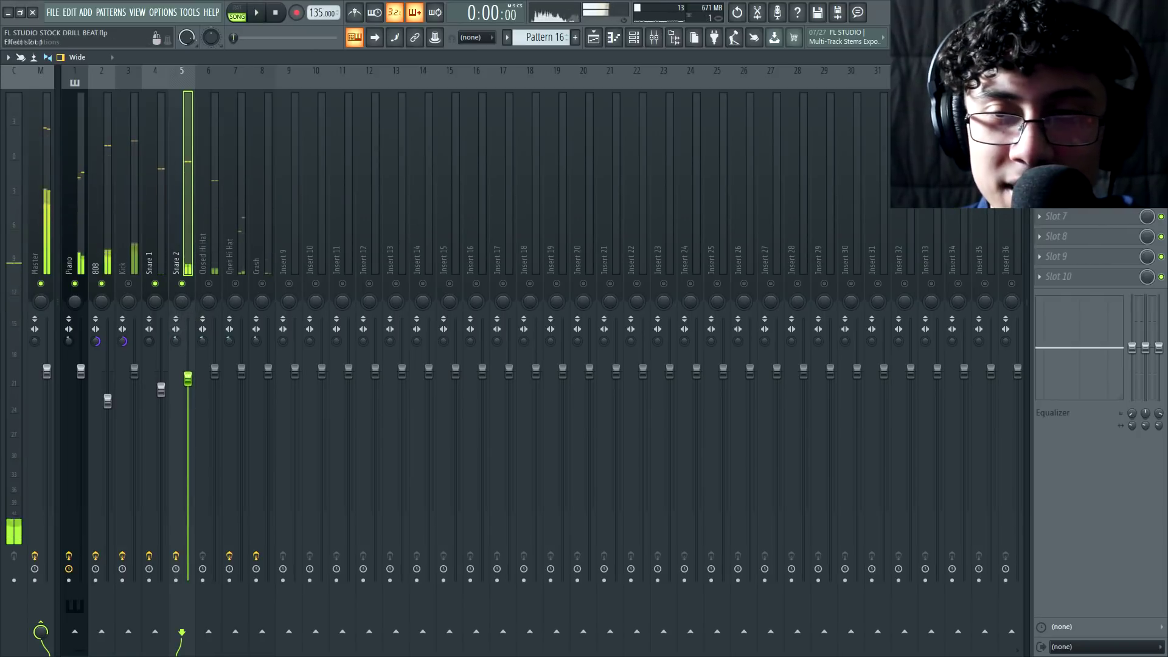
Adjust the effect on the Snare 2 track, replay the beat and close the effect.
left_click(1071, 116)
left_click_drag(870, 346, 852, 321)
key("space")
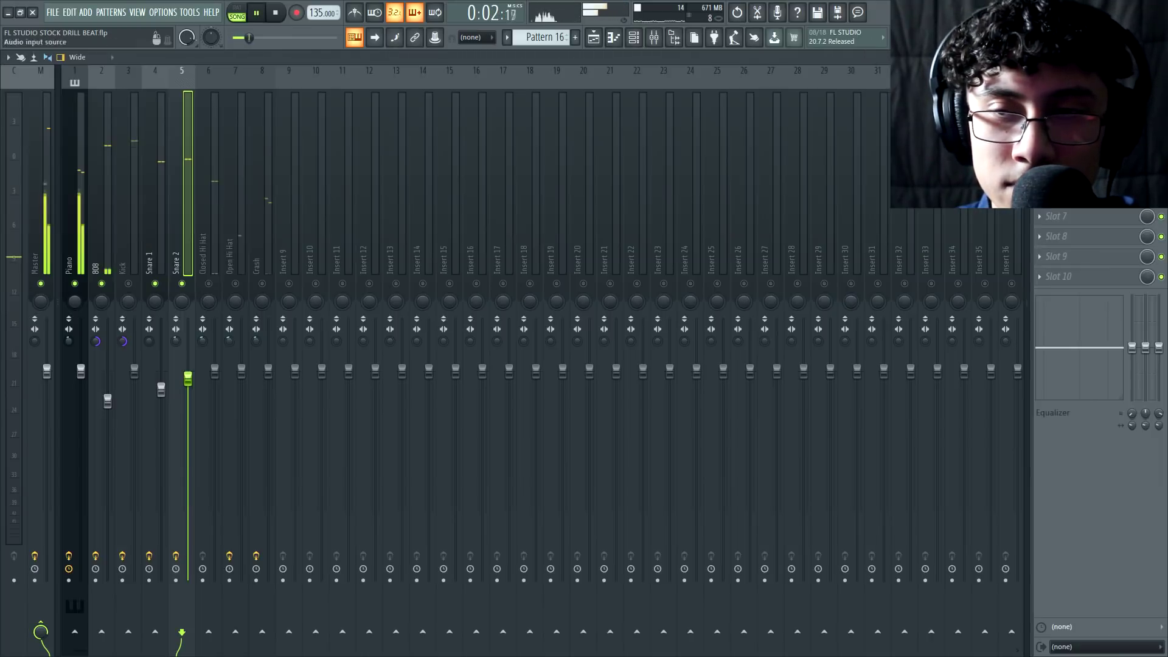
key("Escape")
Bring in the Closed Hi Hat at 0.4 dB and fine-tune Snare 2 to -0.8 dB during playback.
left_click(213, 272)
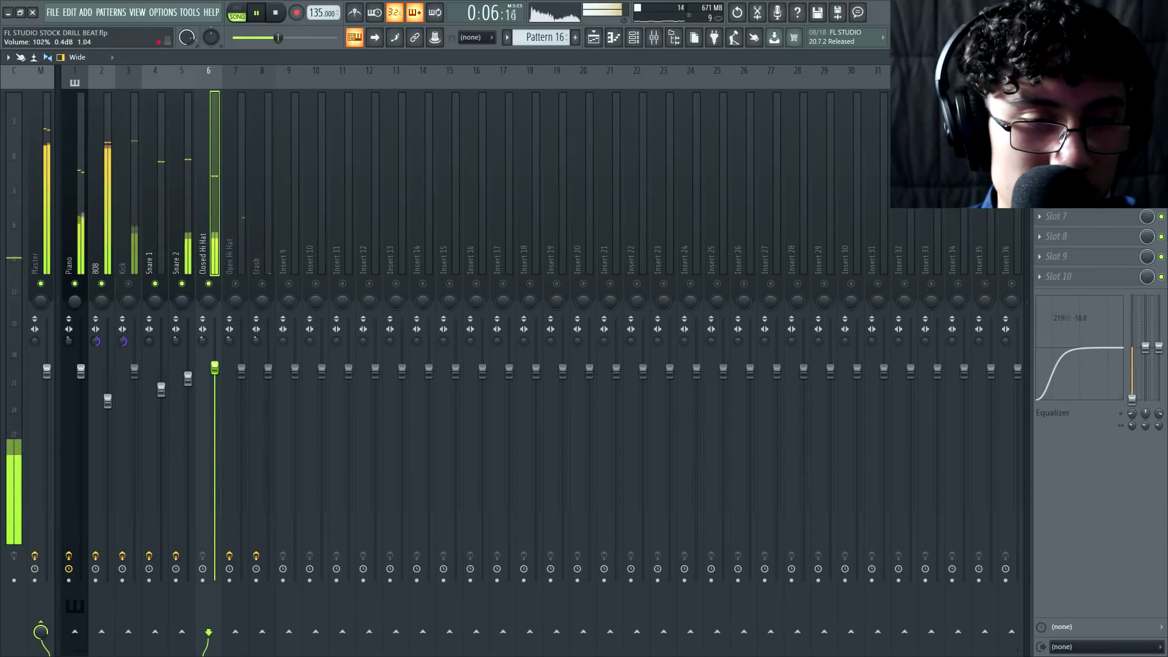
left_click_drag(191, 381, 217, 368)
left_click(189, 381)
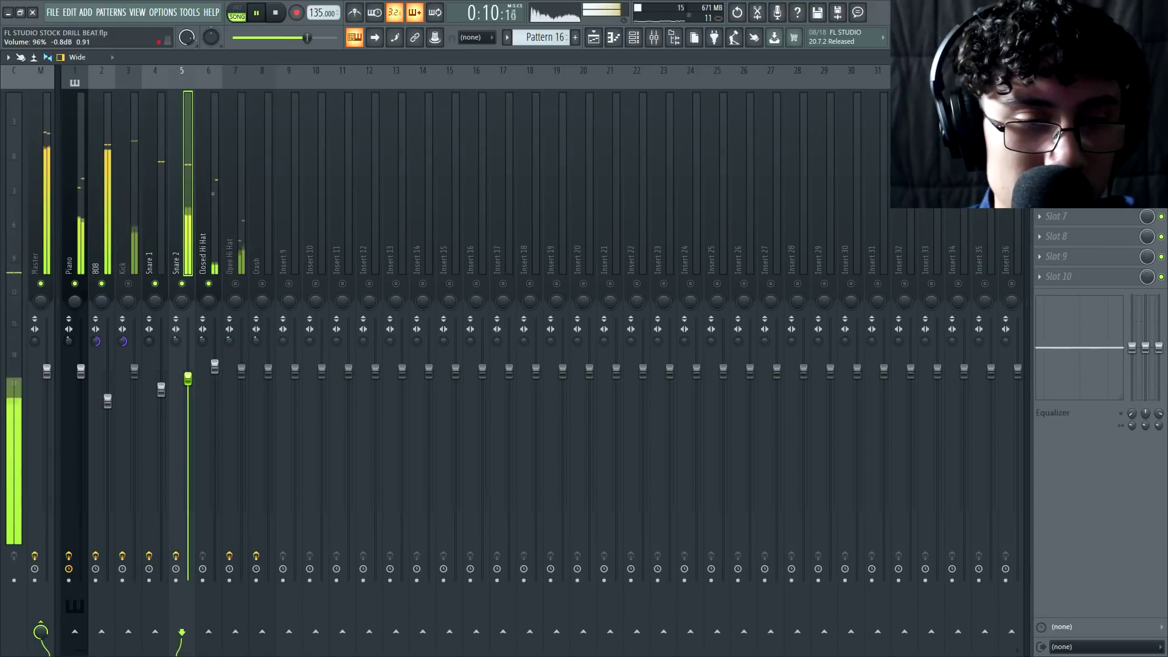
key("space")
Bring the Open Hi Hat into the mix, pan it slightly left and lower its fader.
left_click(241, 259)
key("space")
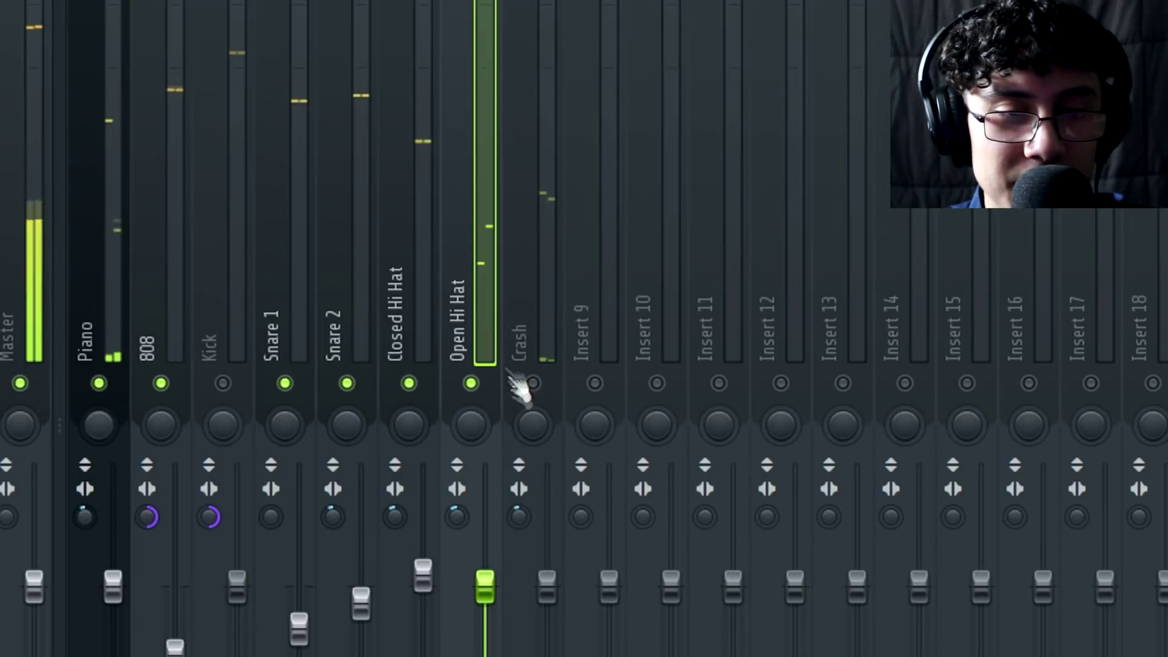
left_click_drag(473, 429, 472, 438)
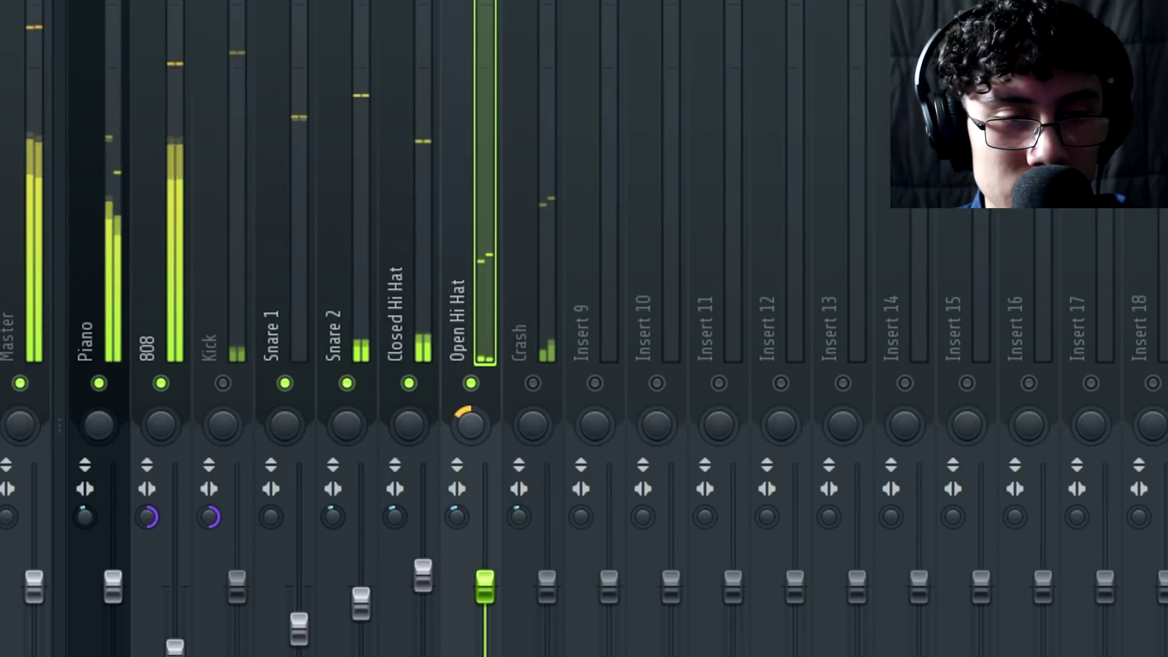
left_click_drag(485, 587, 485, 595)
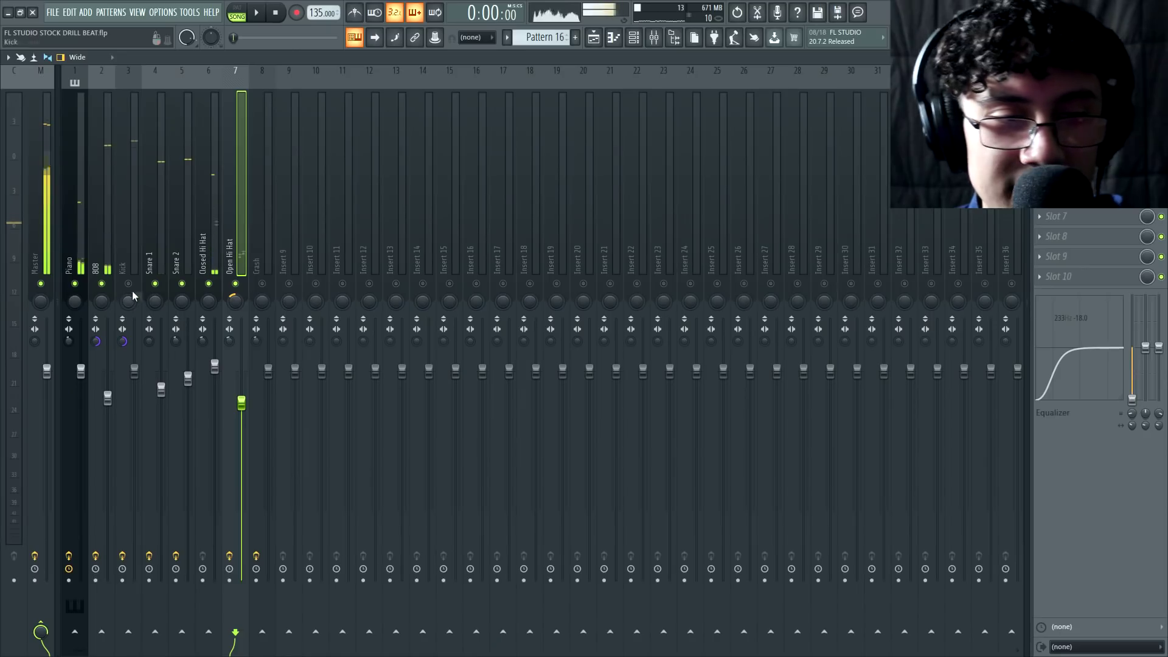
Bring the Kick back into the mix and slightly lower the Crash track's fader.
left_click(222, 383)
left_click(226, 311)
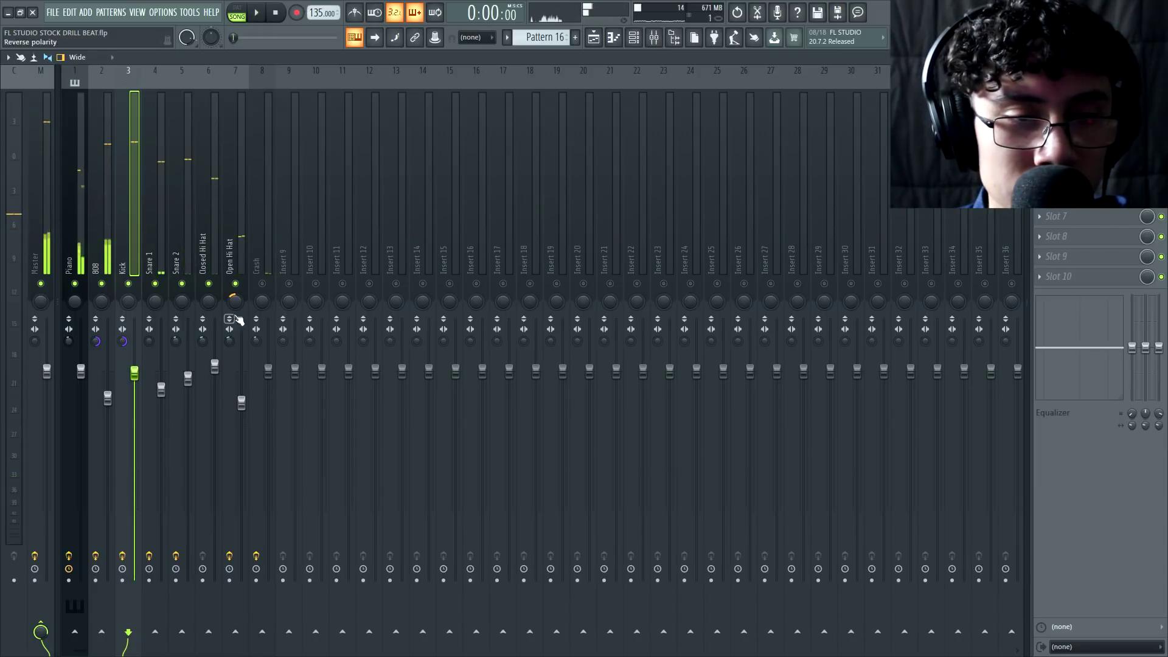
left_click_drag(269, 369, 271, 380)
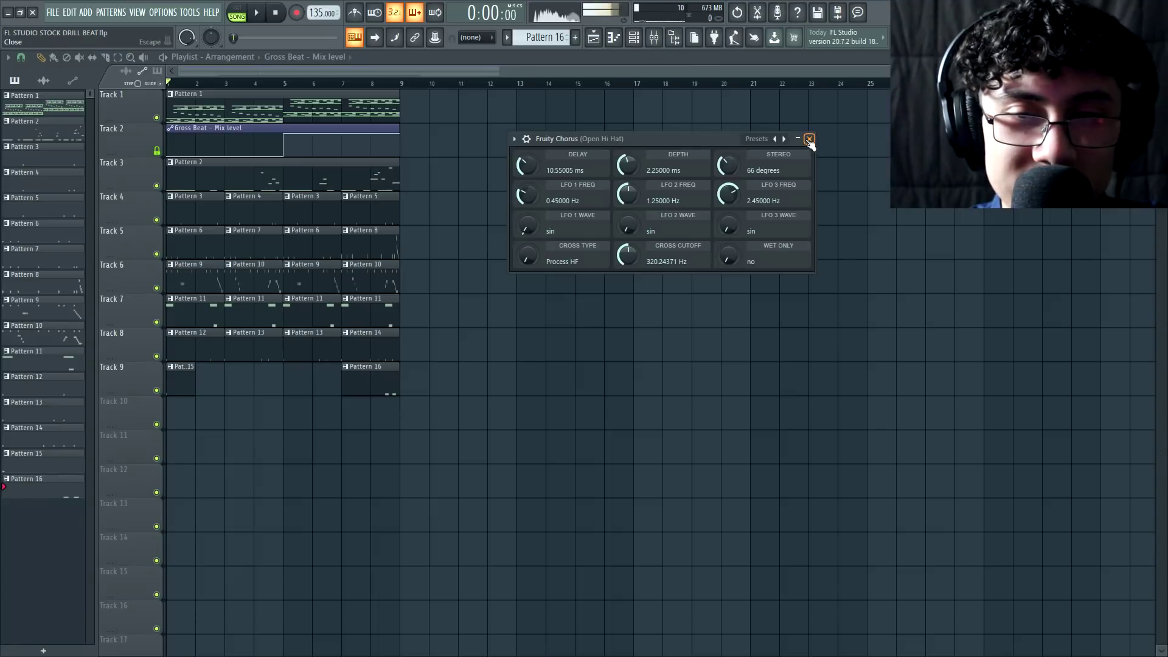
Close the Open Hi Hat's Fruity Chorus and play the full arrangement to check the finished mix.
left_click(815, 146)
key("space")
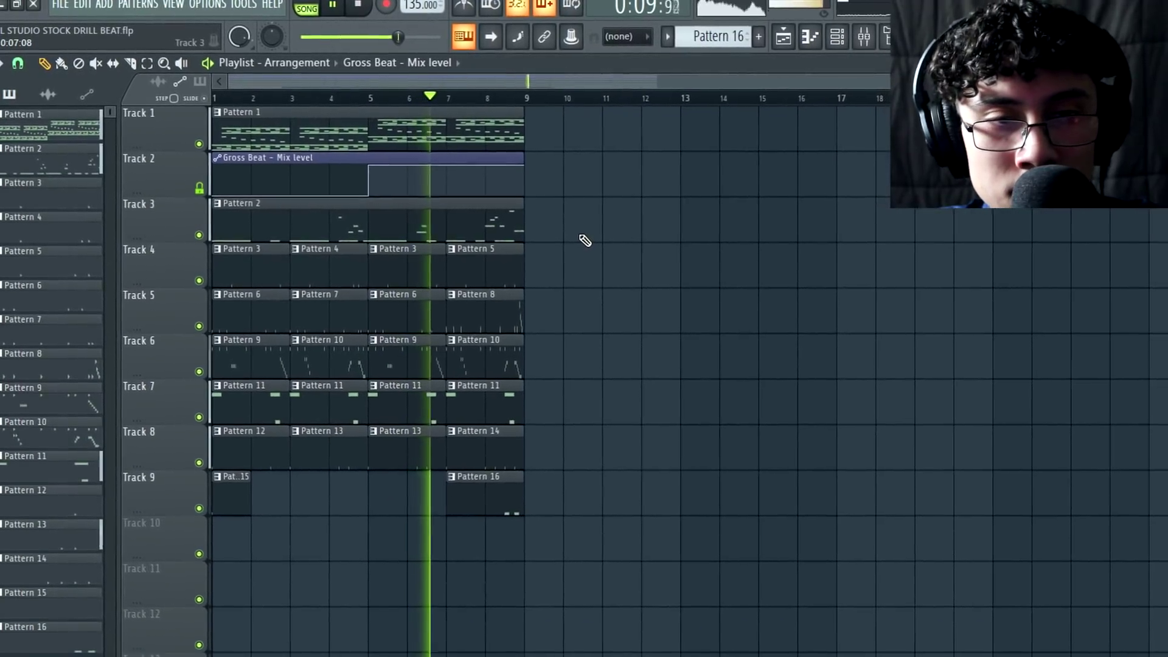
left_click(358, 5)
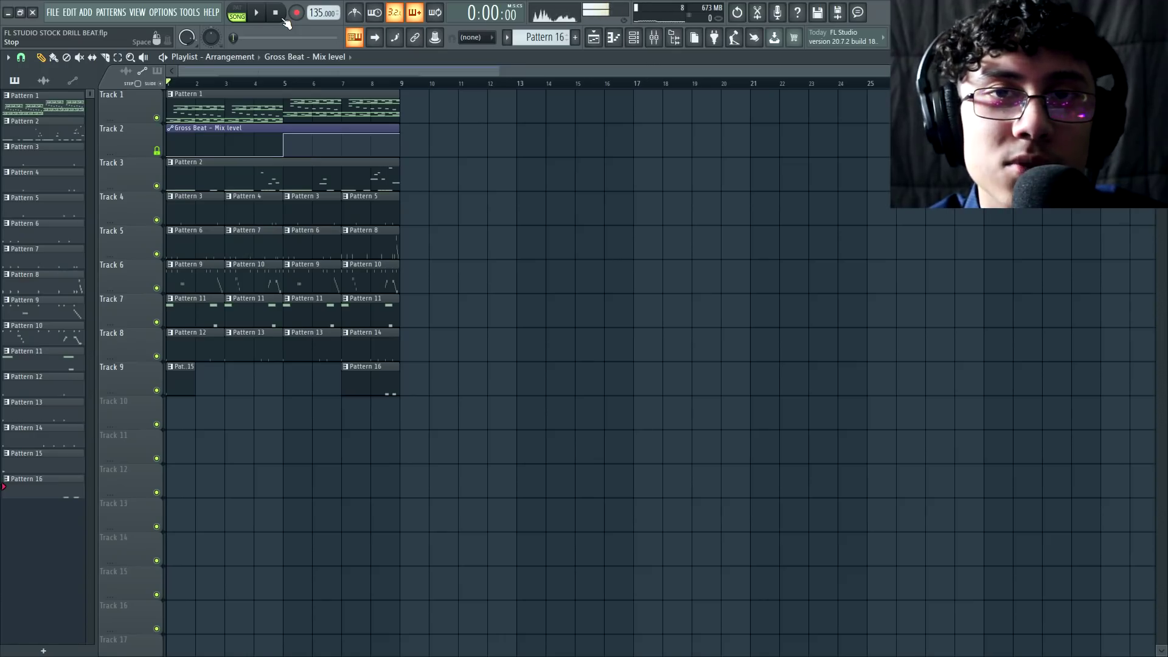